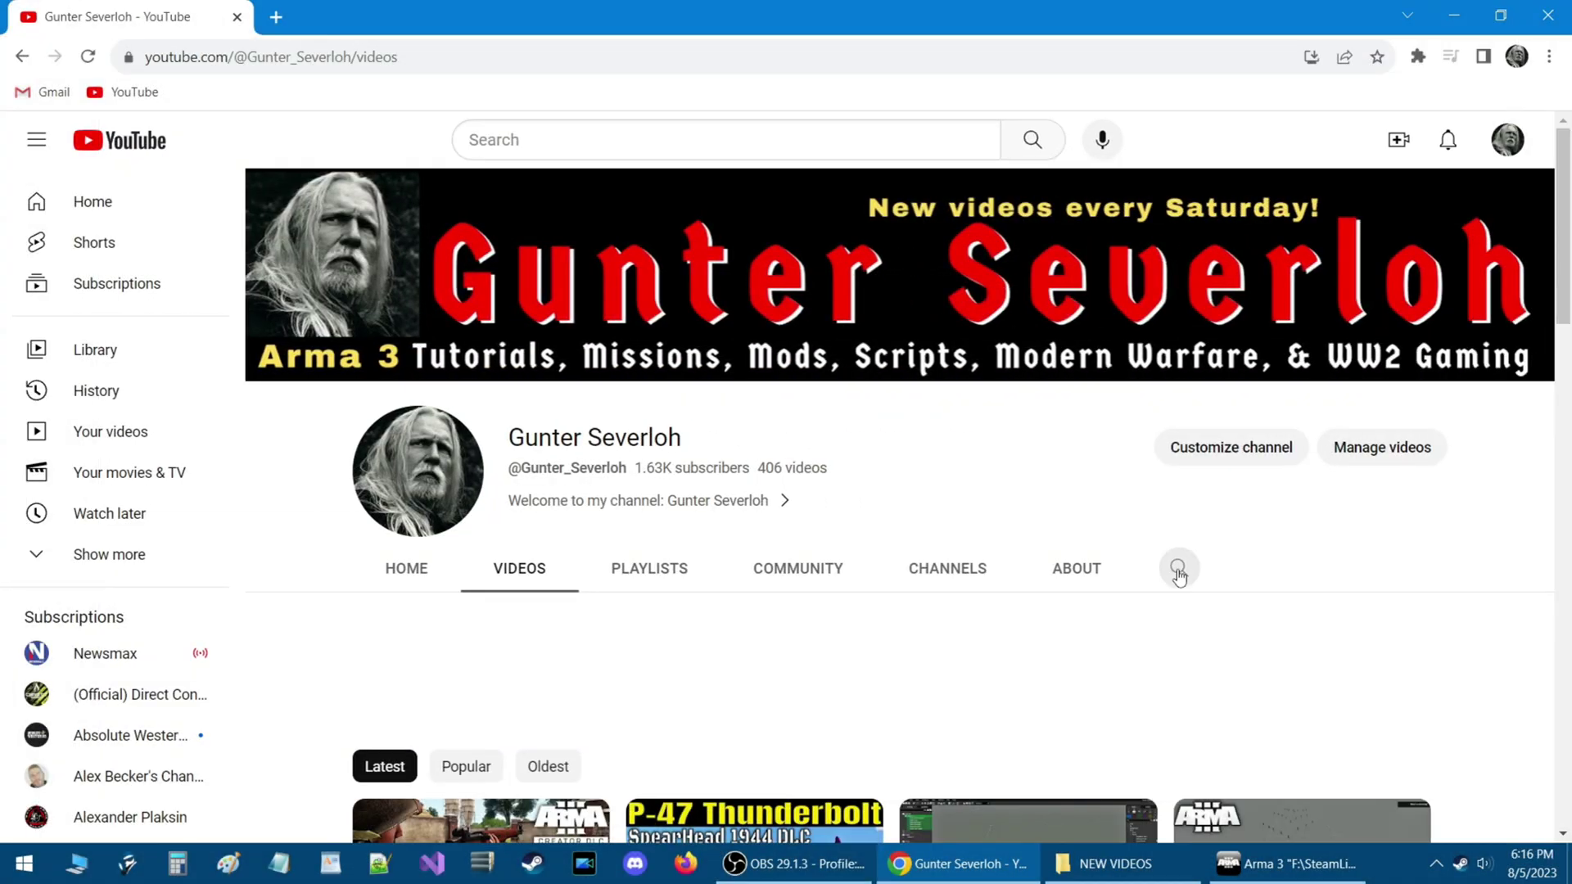
Search the channel for 'Briefing' and open the 'Create a Briefing for your Scenarios' video.
click(1179, 568)
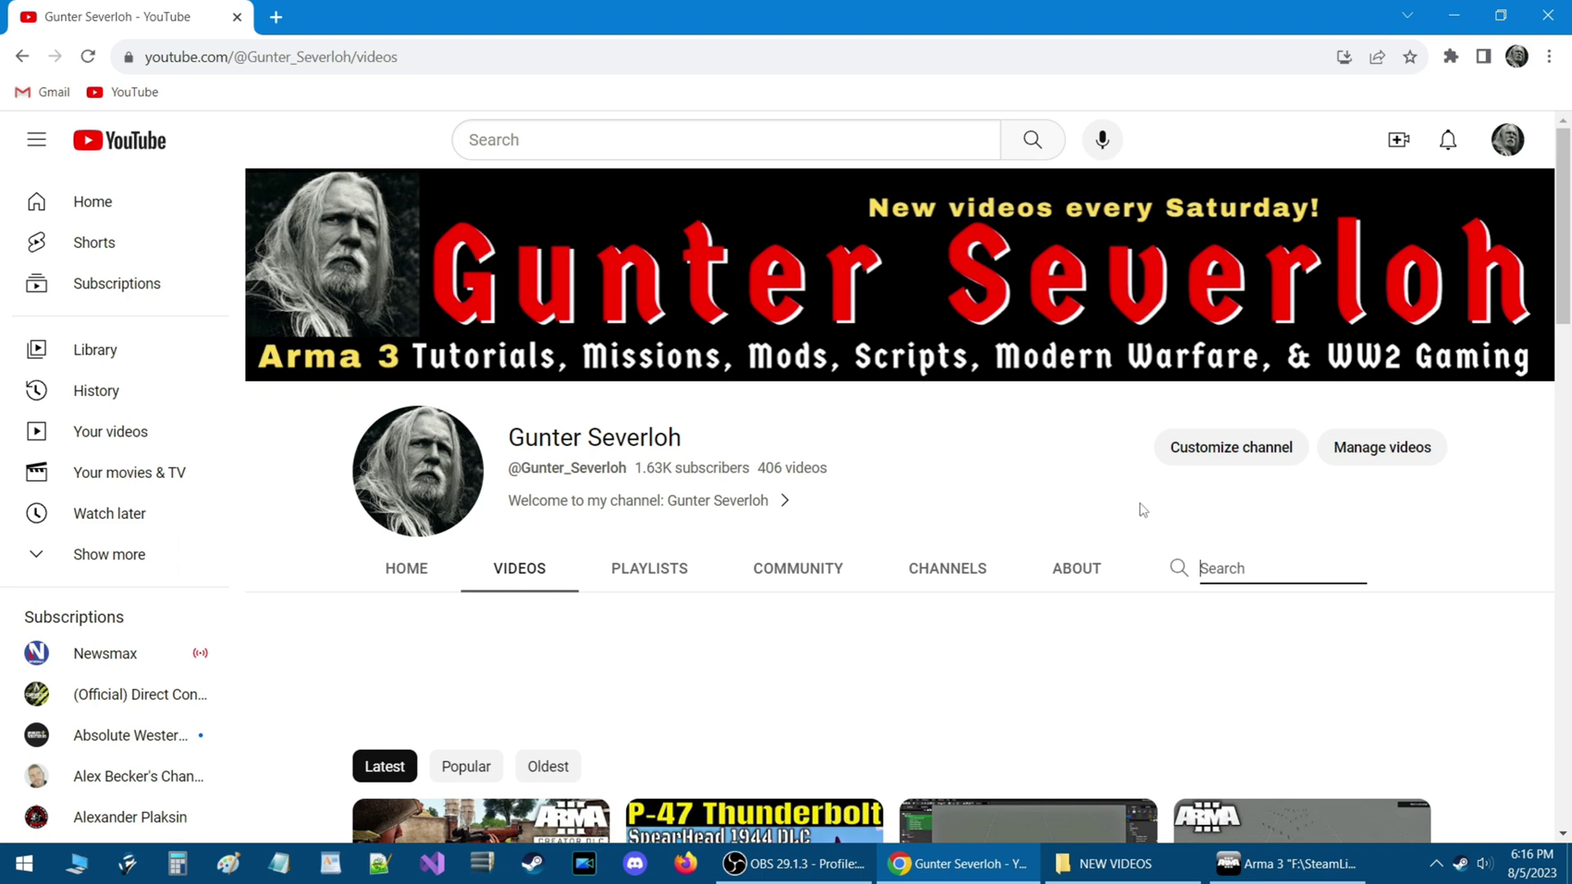
text(Briefing)
key(Return)
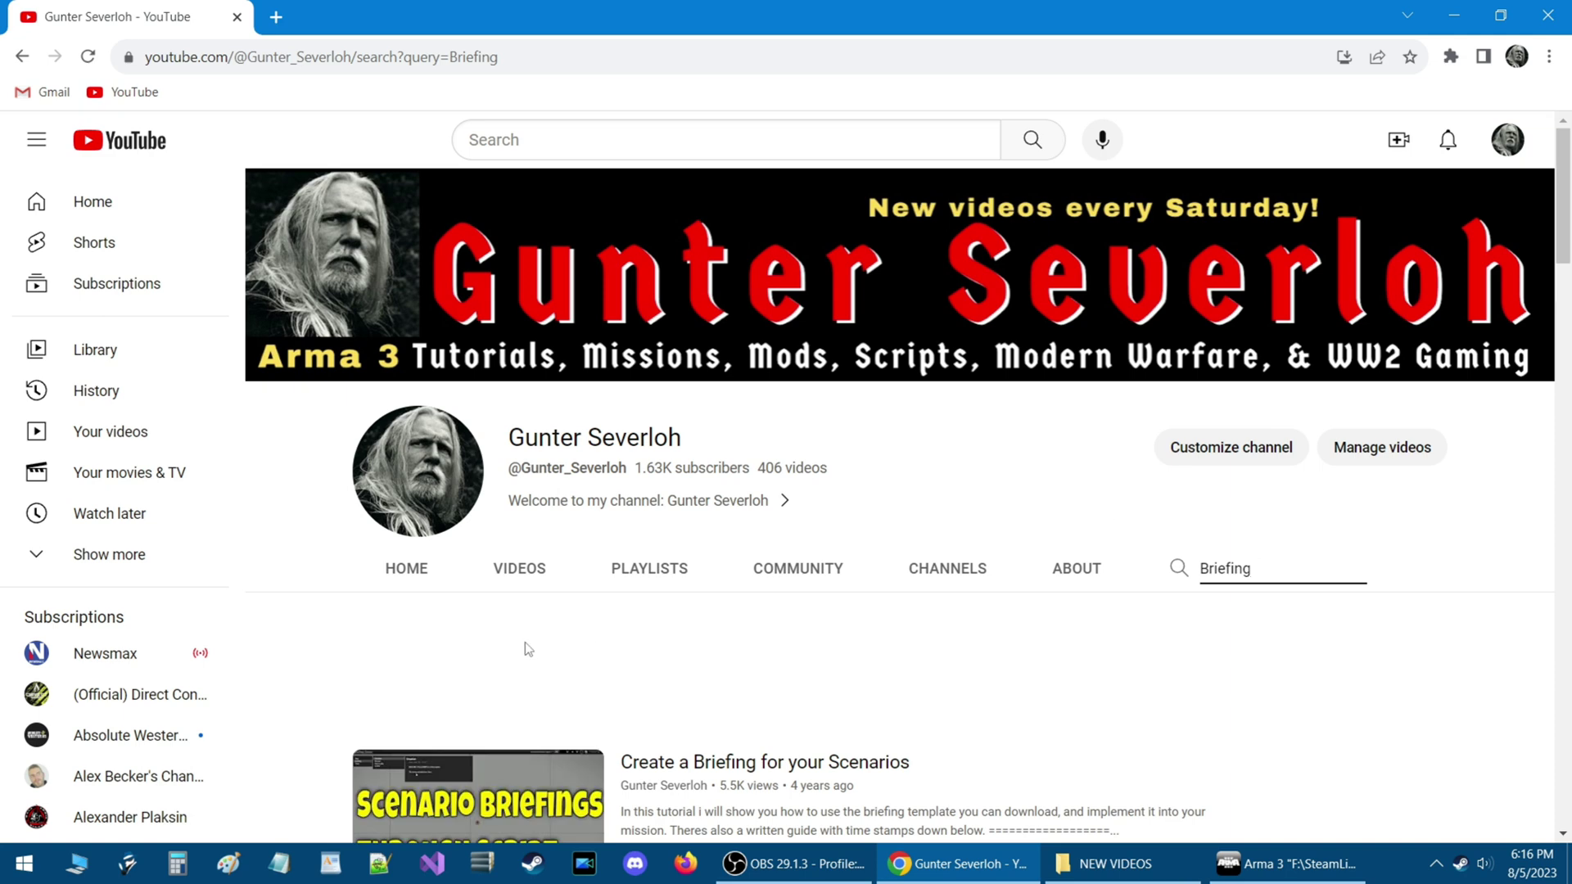
scroll(327, 606, down, 3)
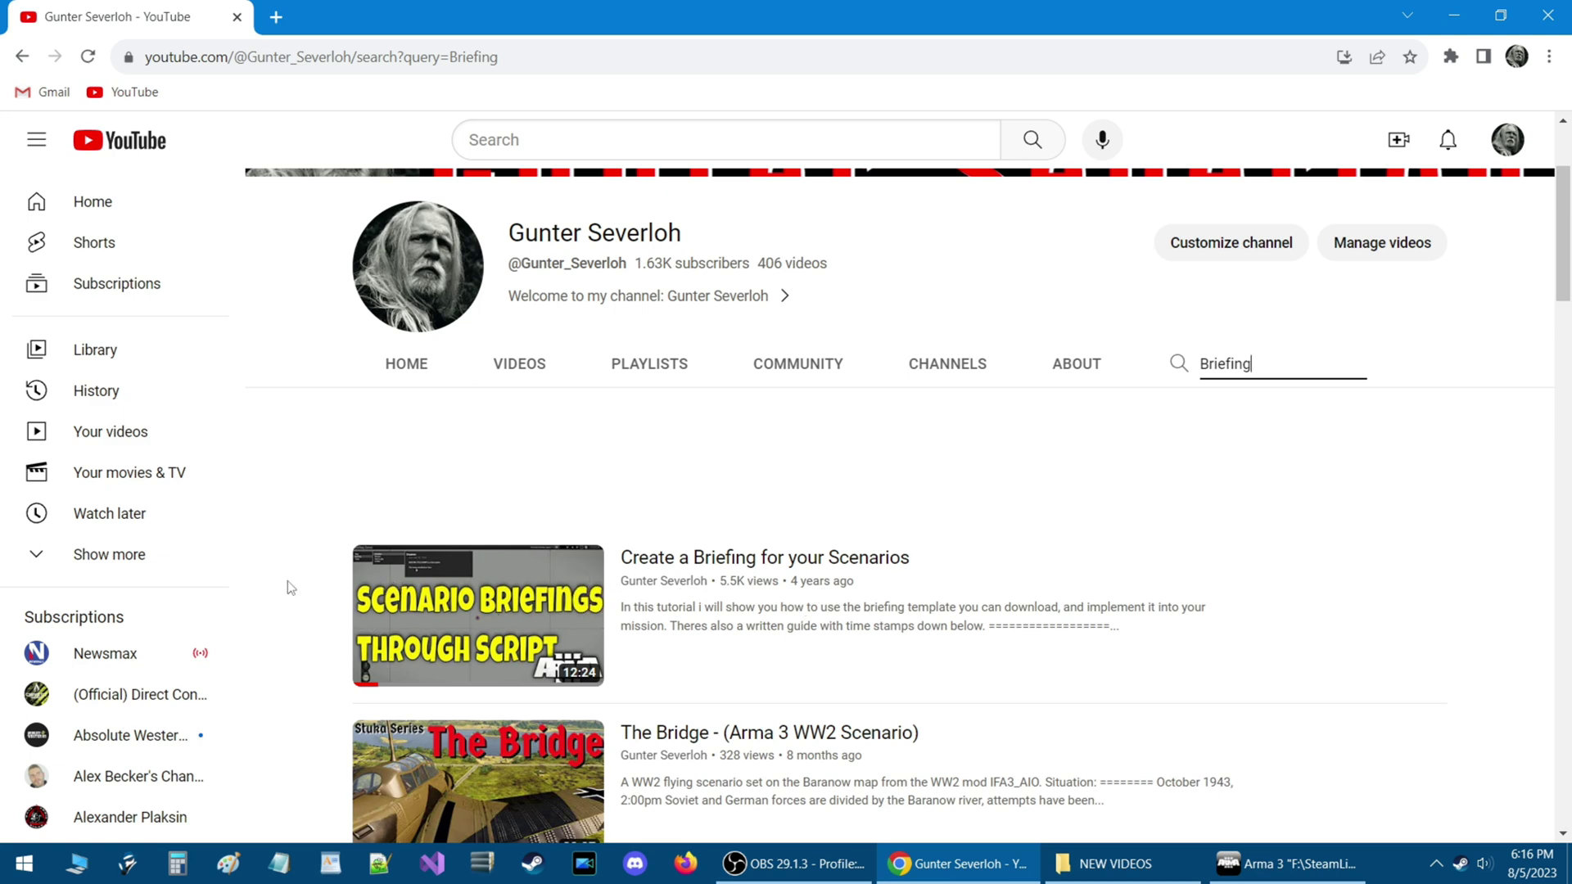
click(394, 633)
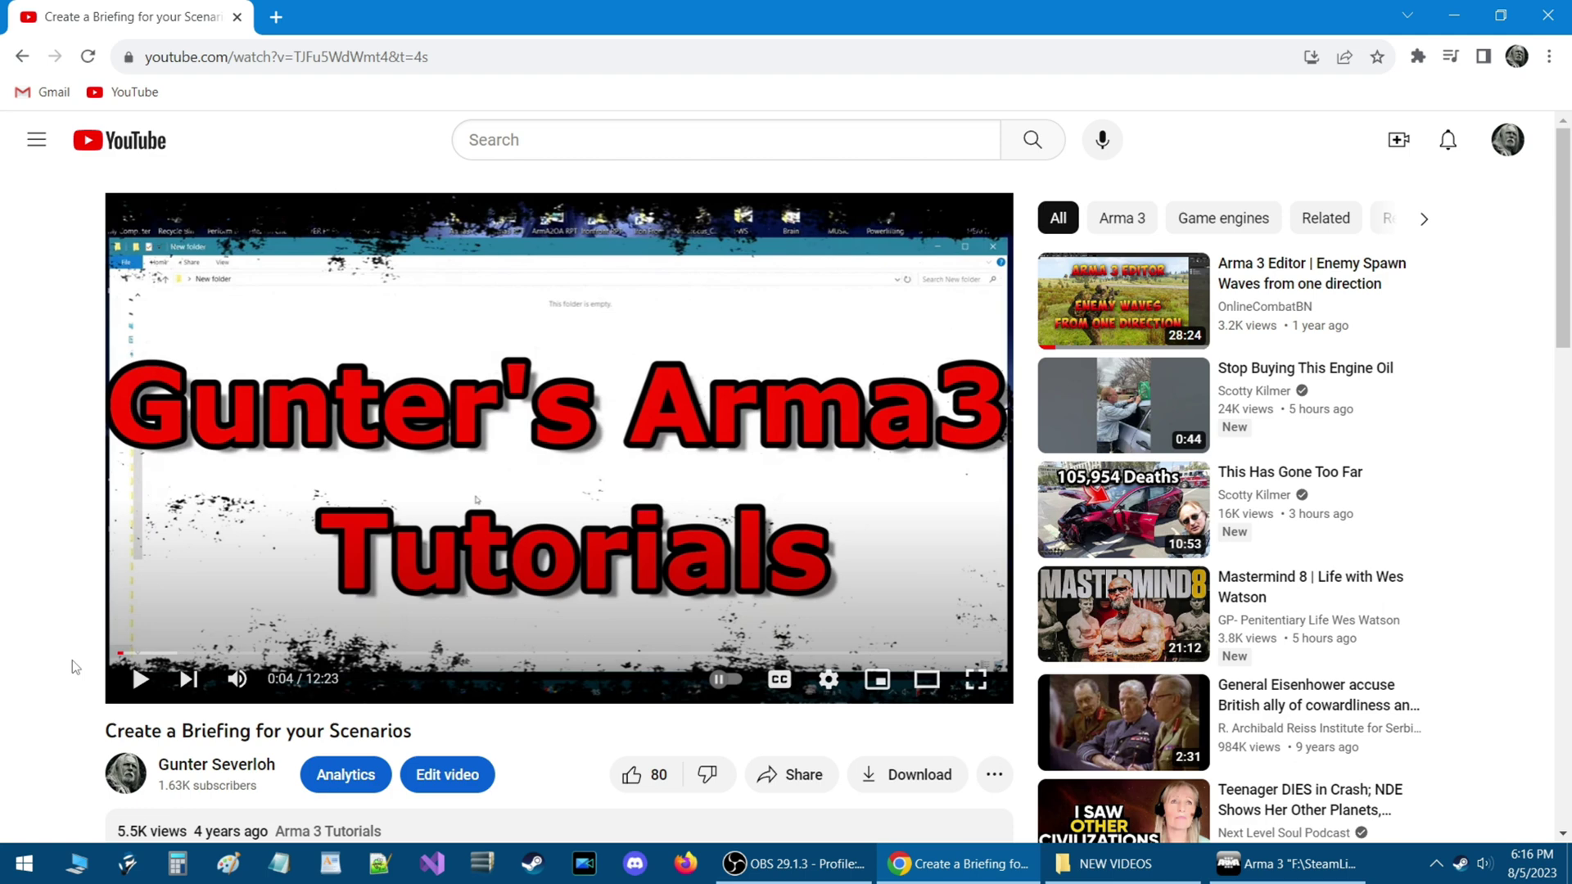
Expand the video description, read through the written briefing guide, and return to the top.
scroll(74, 660, down, 5)
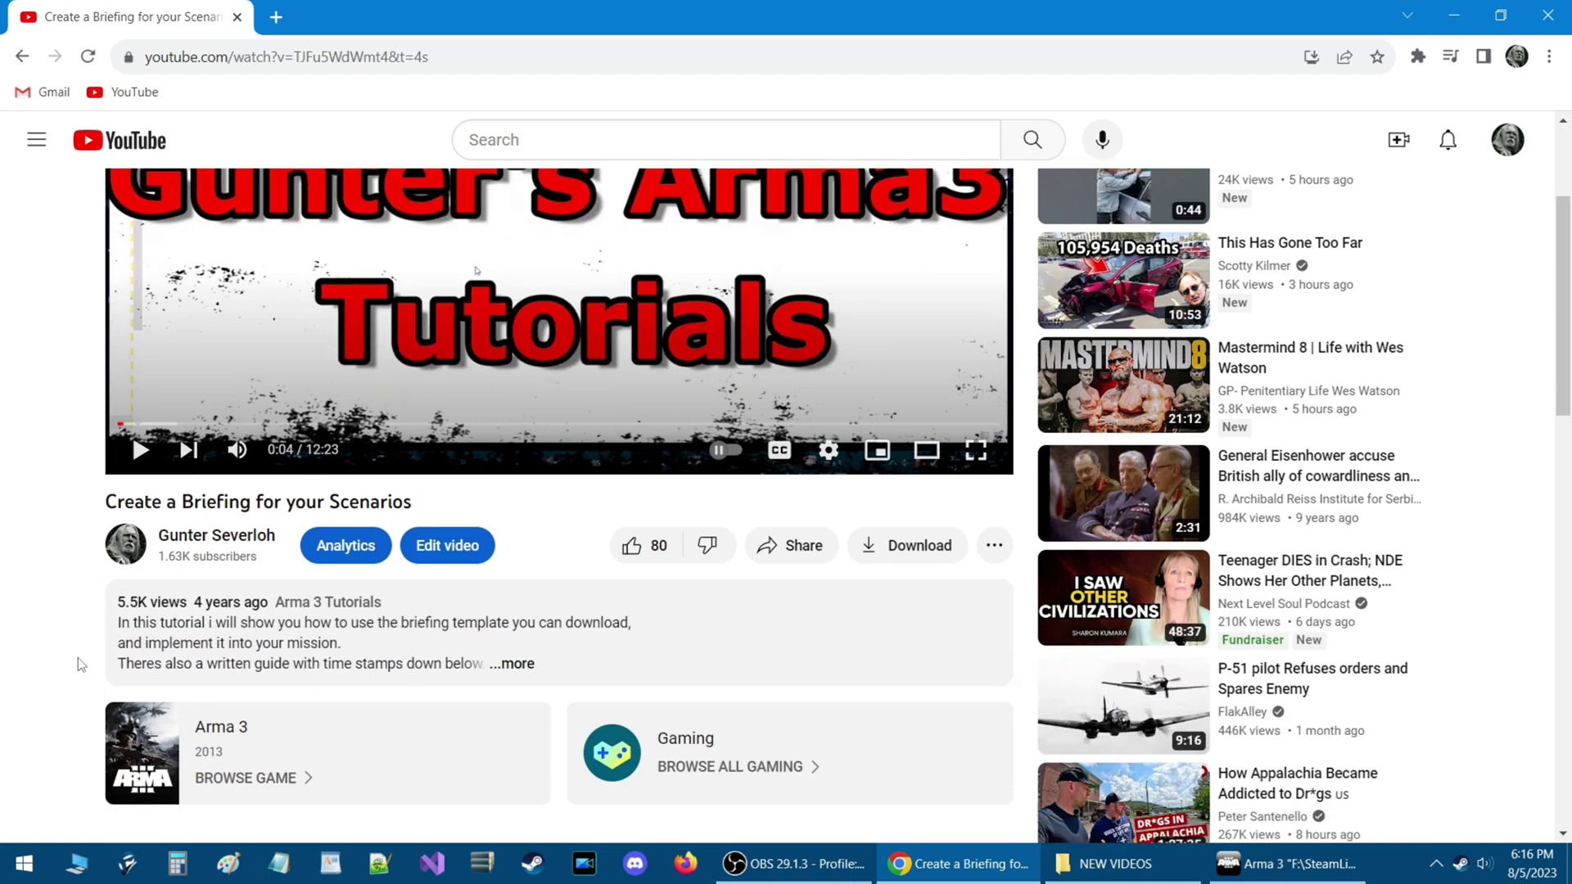
scroll(77, 656, up, 1)
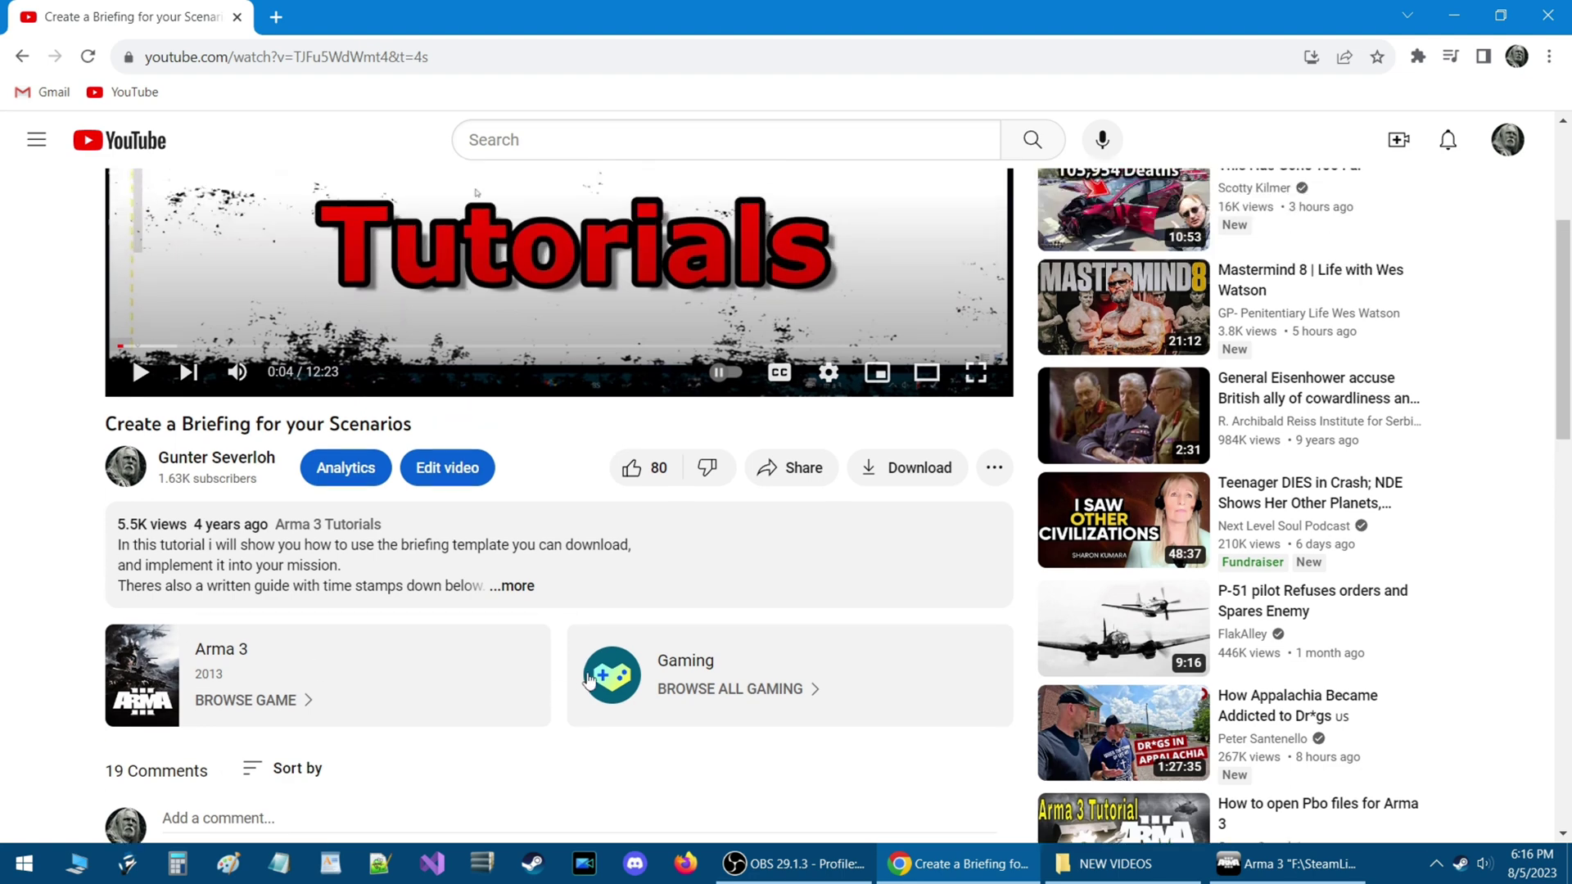
click(524, 587)
scroll(82, 613, down, 1)
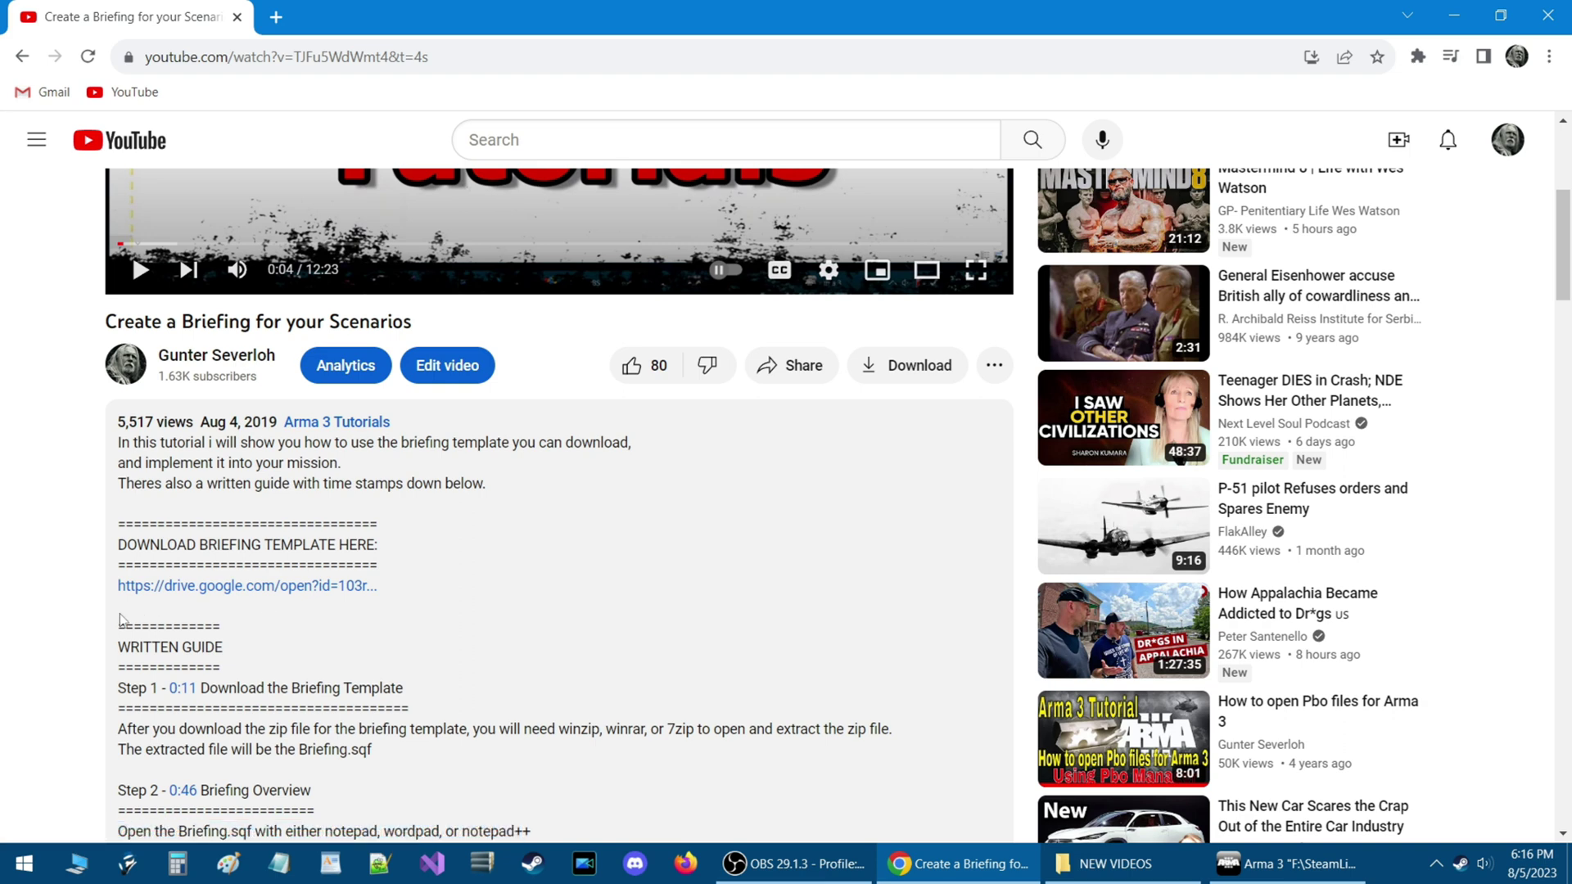
scroll(120, 620, down, 5)
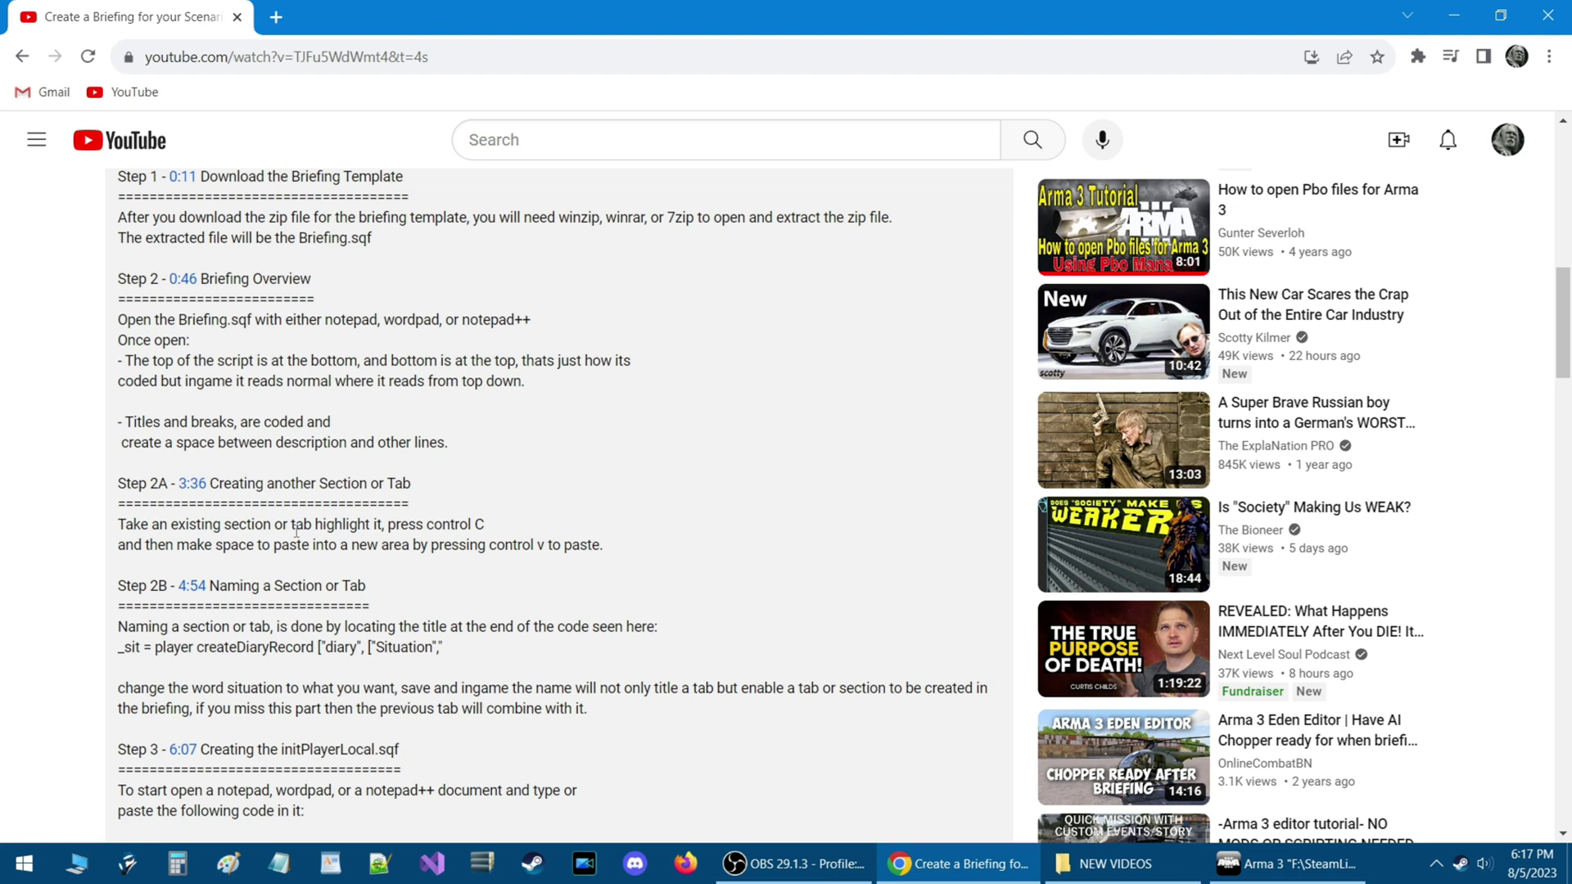
scroll(297, 533, down, 1)
scroll(292, 542, down, 1)
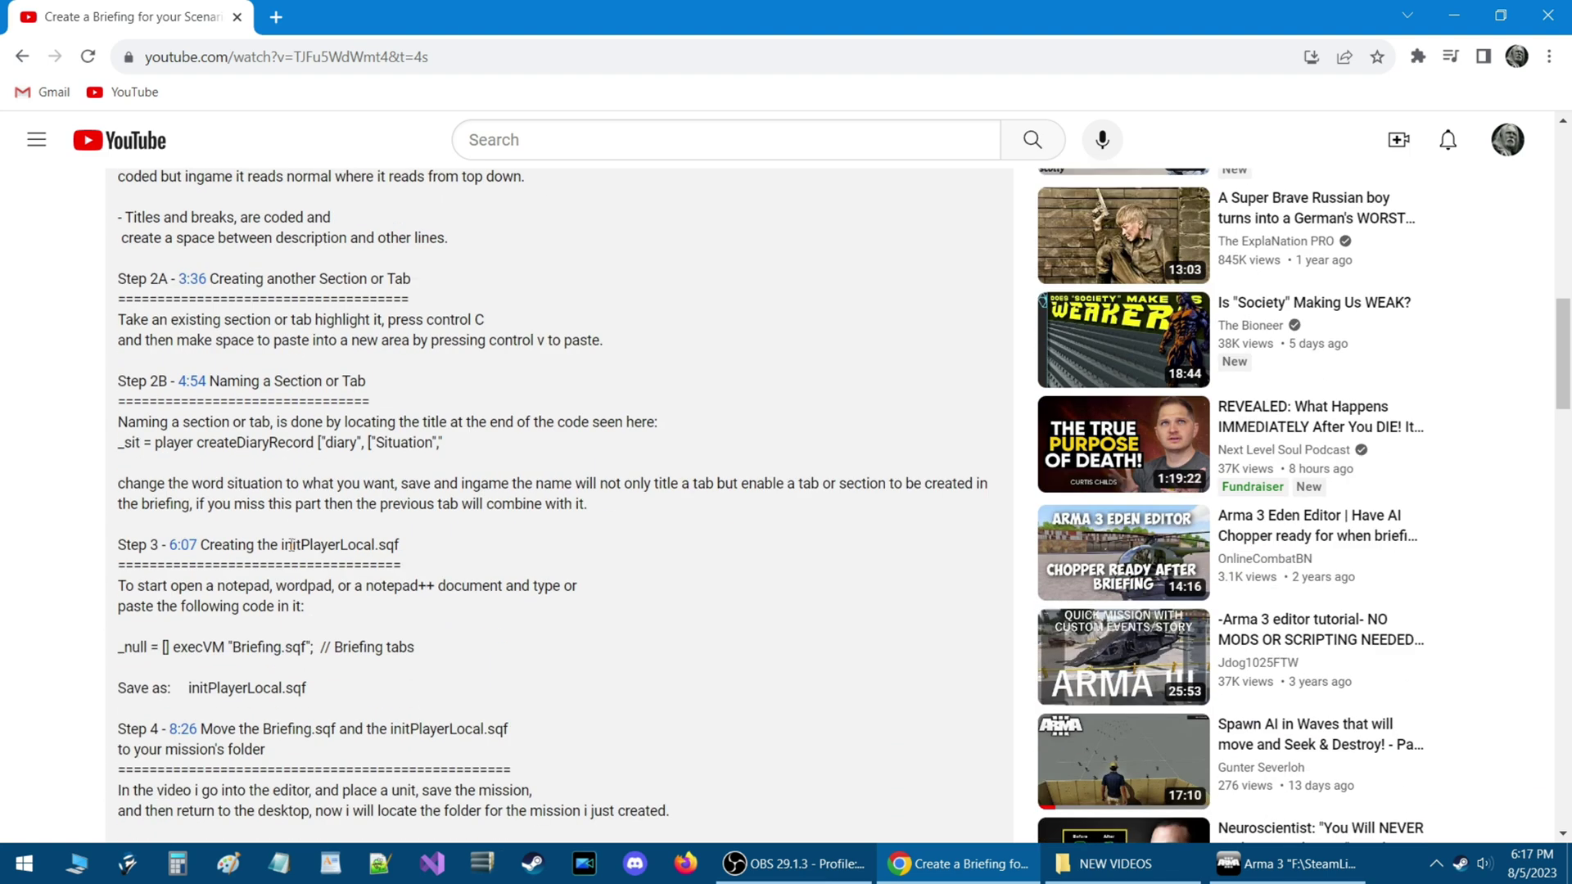
scroll(292, 545, down, 2)
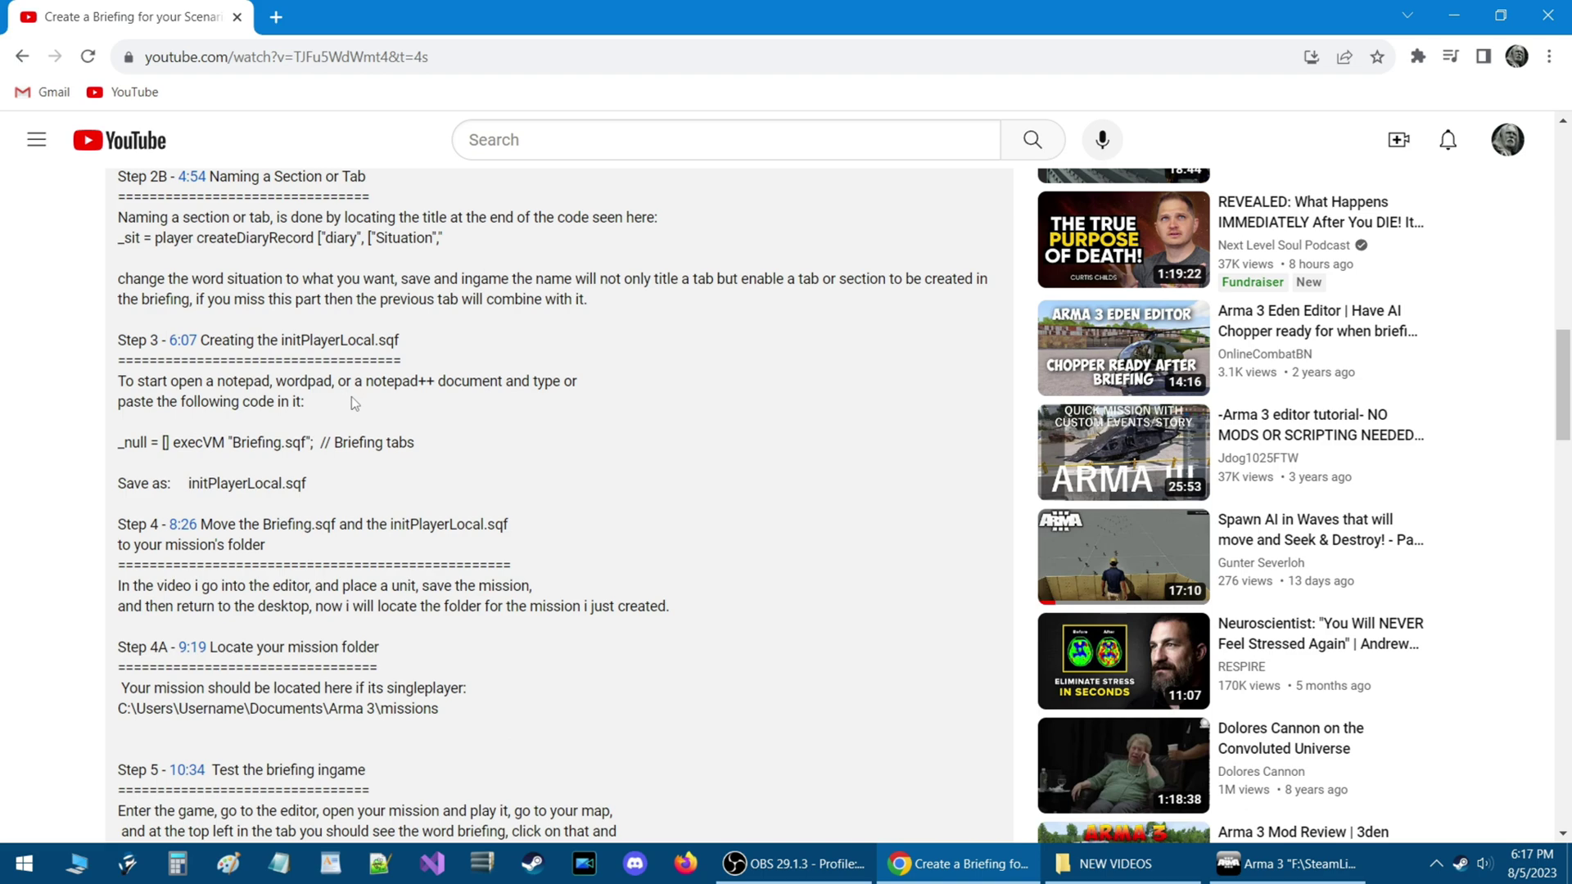
scroll(390, 558, down, 4)
scroll(388, 558, up, 3)
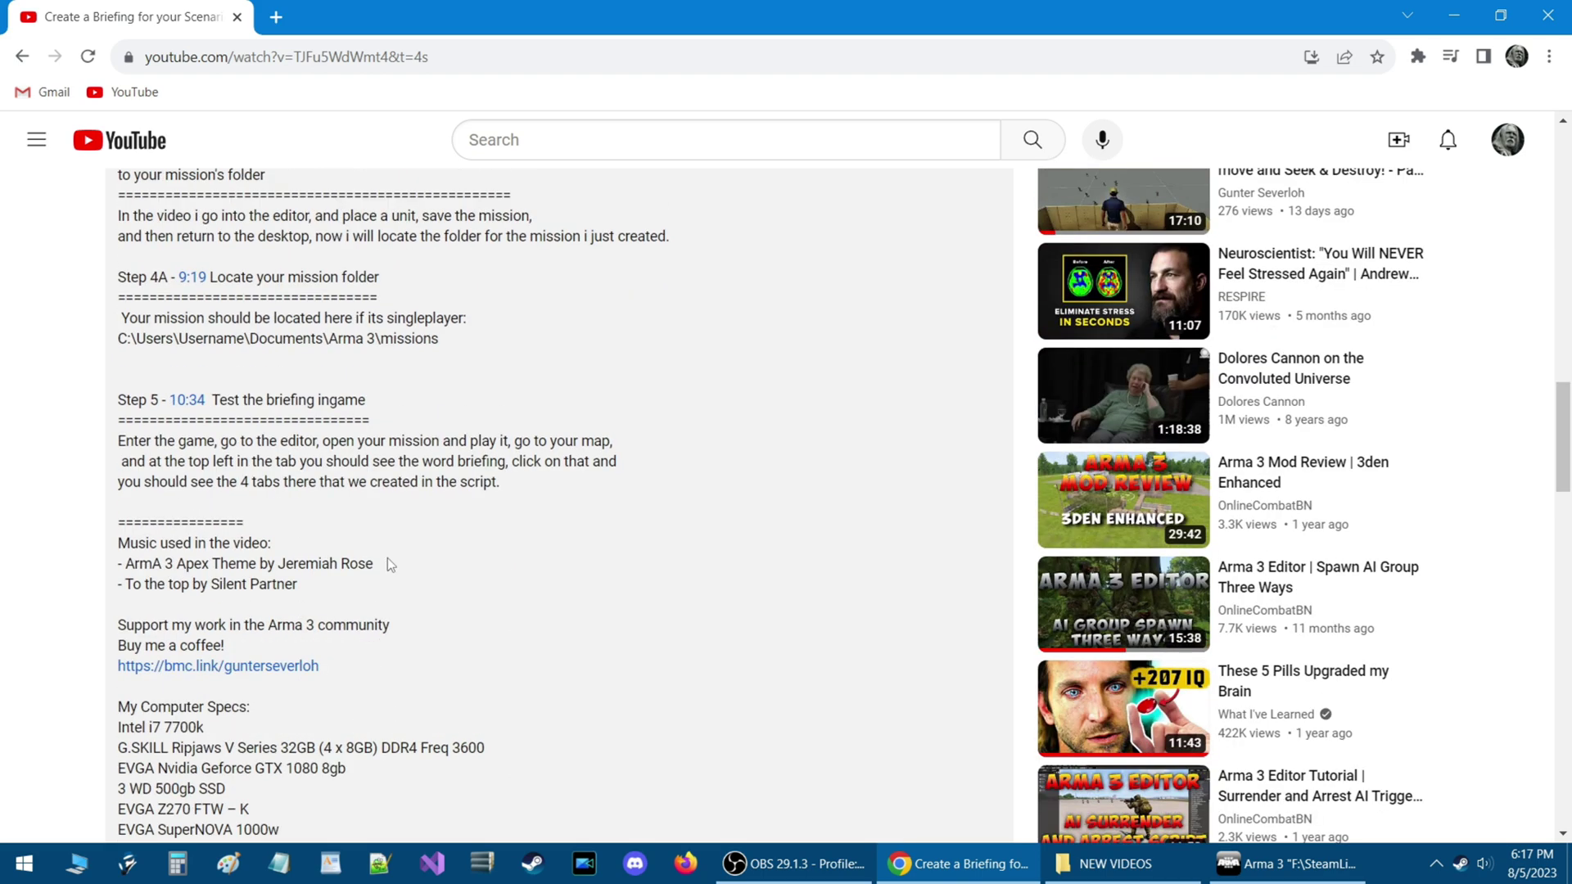
scroll(386, 557, up, 5)
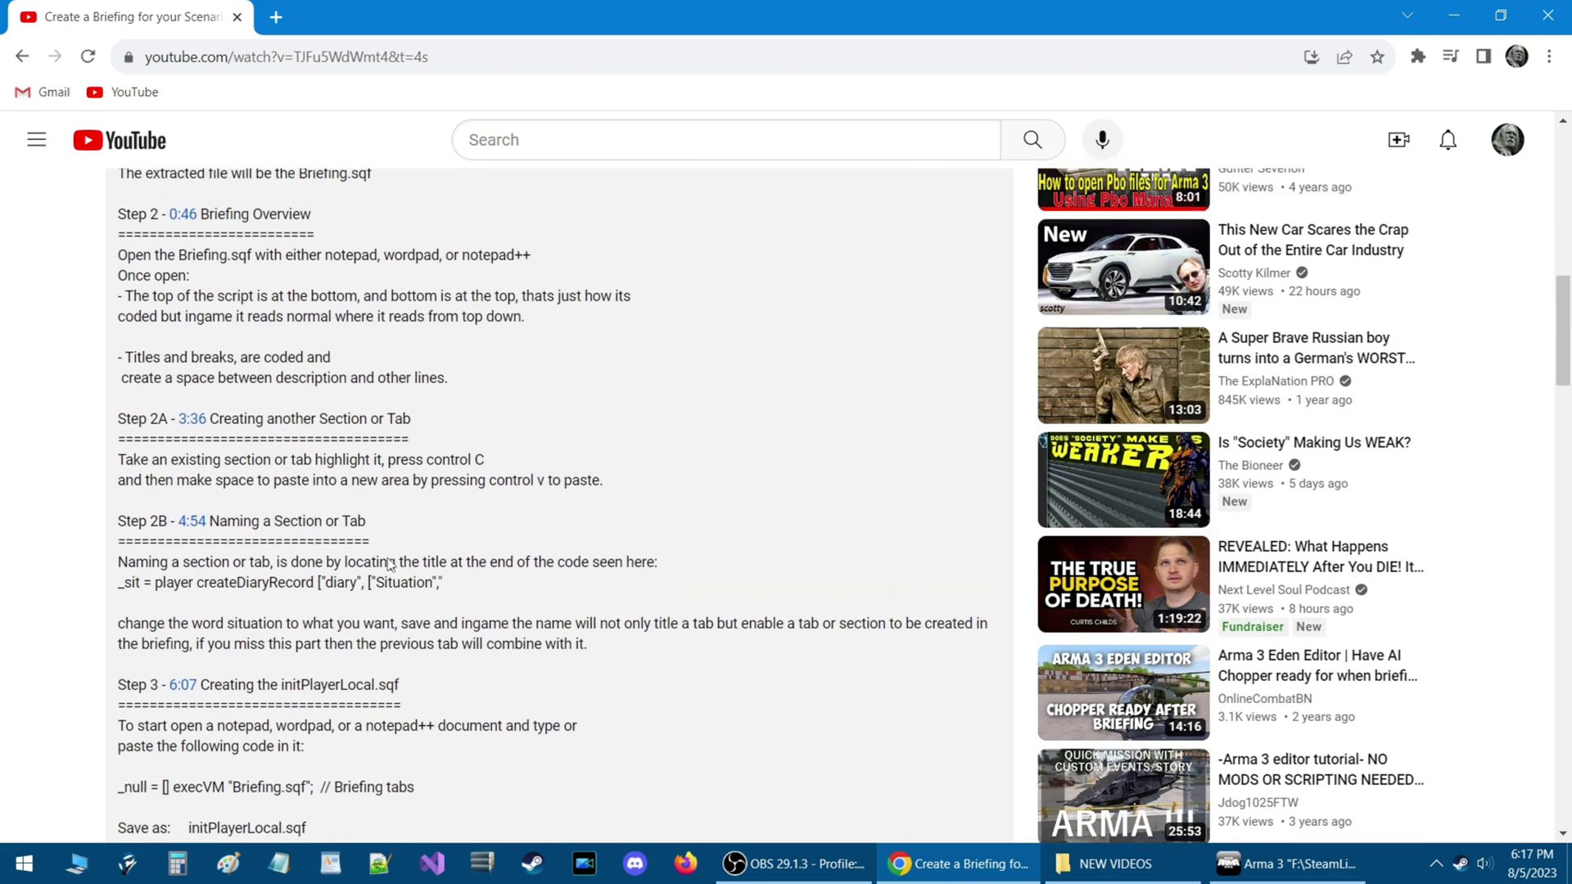
scroll(394, 631, up, 4)
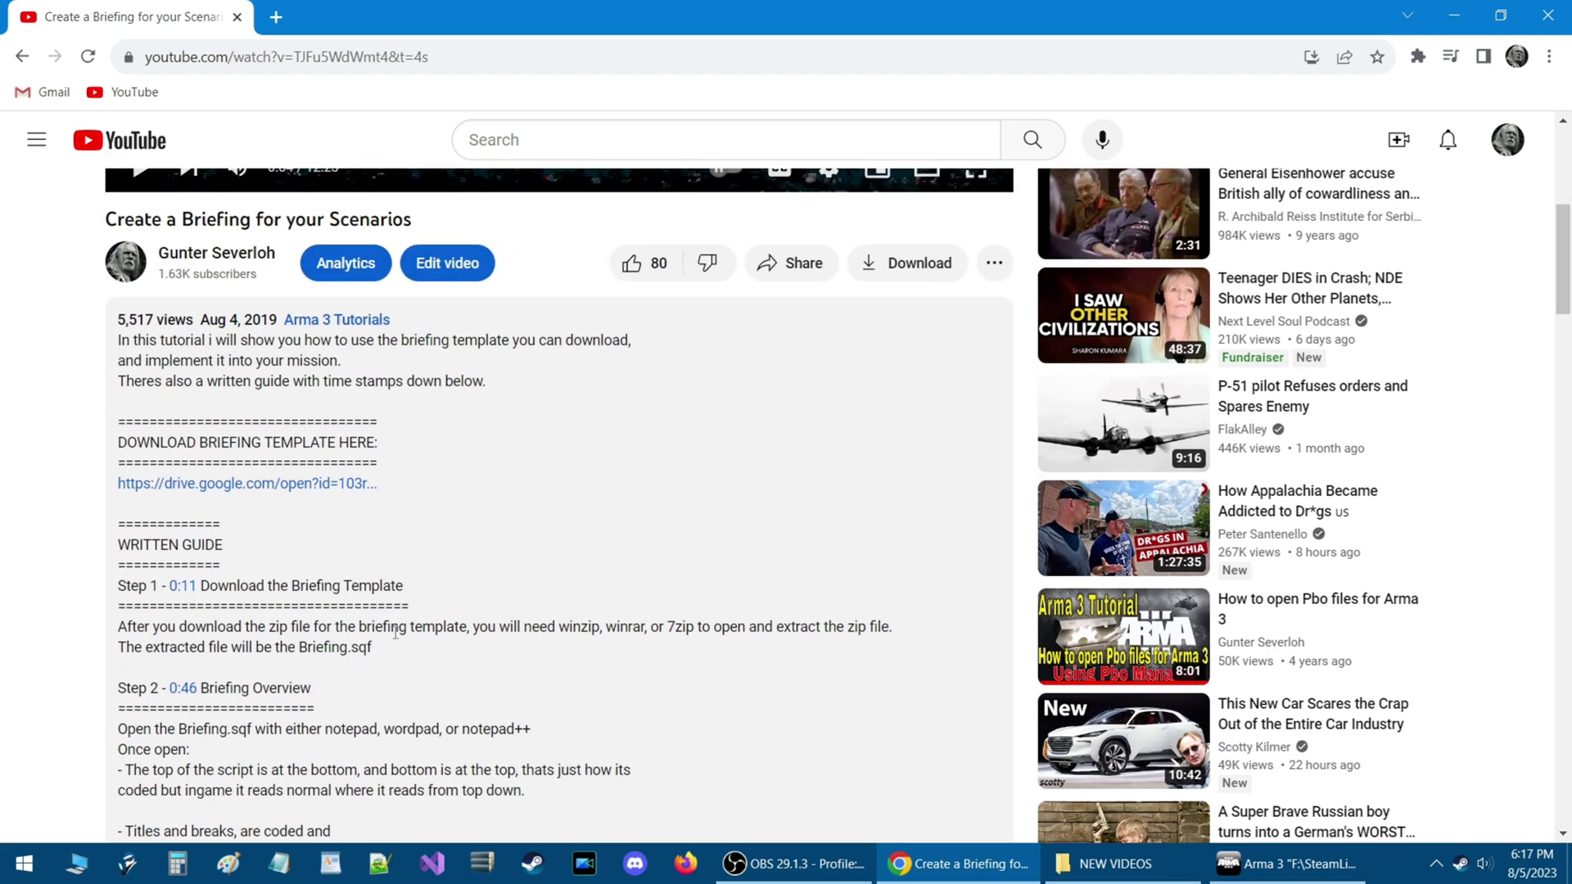
scroll(87, 686, up, 5)
scroll(66, 616, up, 1)
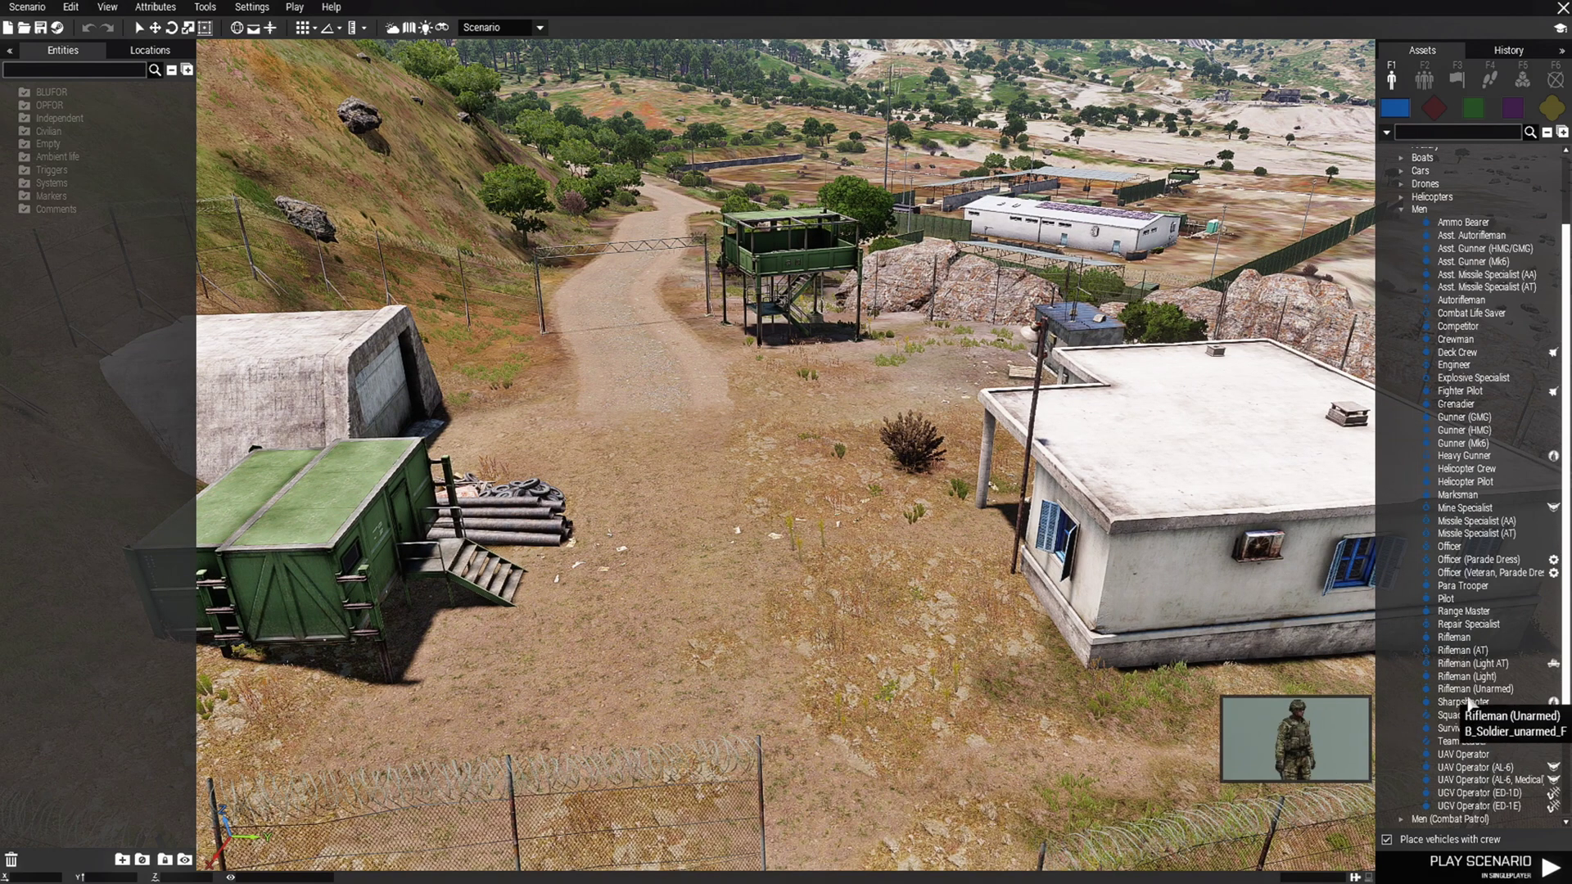
Place an unarmed BLUFOR rifleman (Alpha 1-1) on the dirt ground between the buildings.
click(1464, 690)
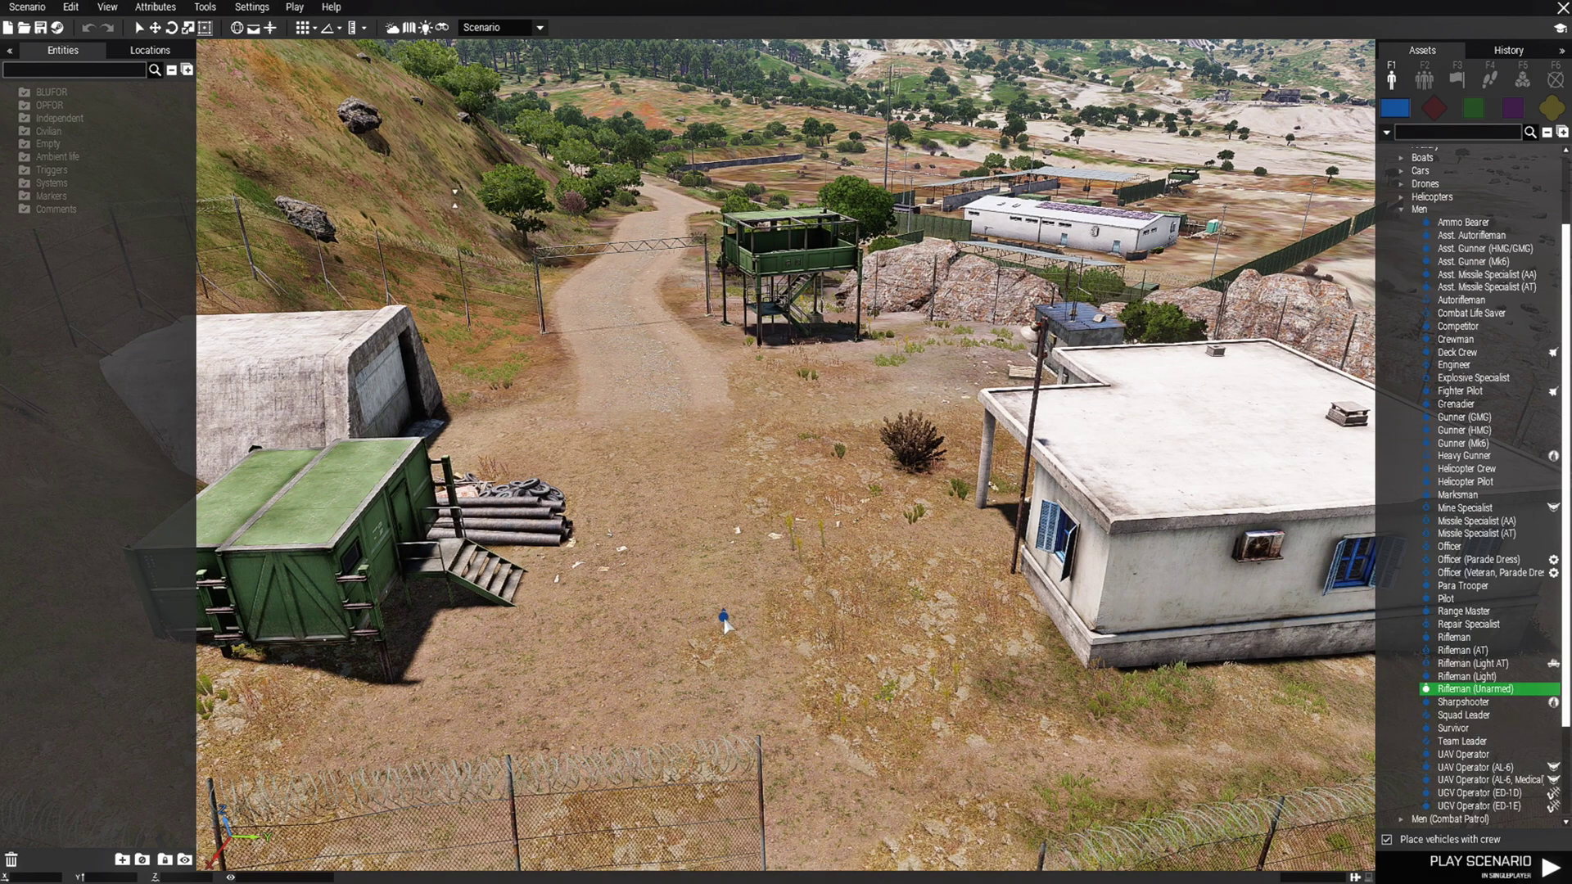
click(720, 623)
scroll(721, 622, up, 3)
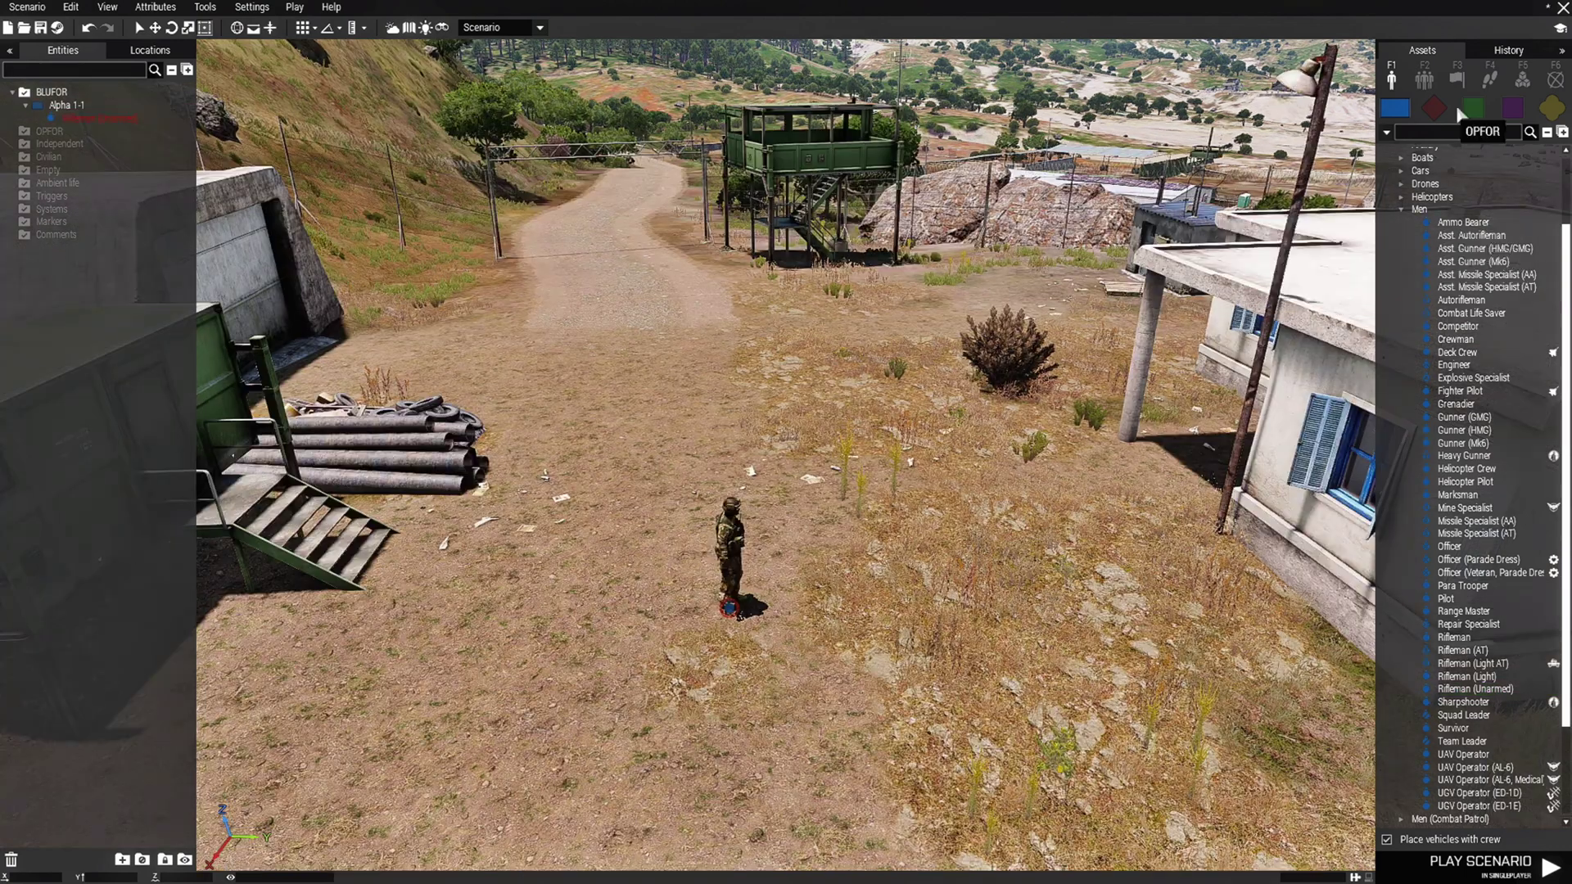
click(1522, 80)
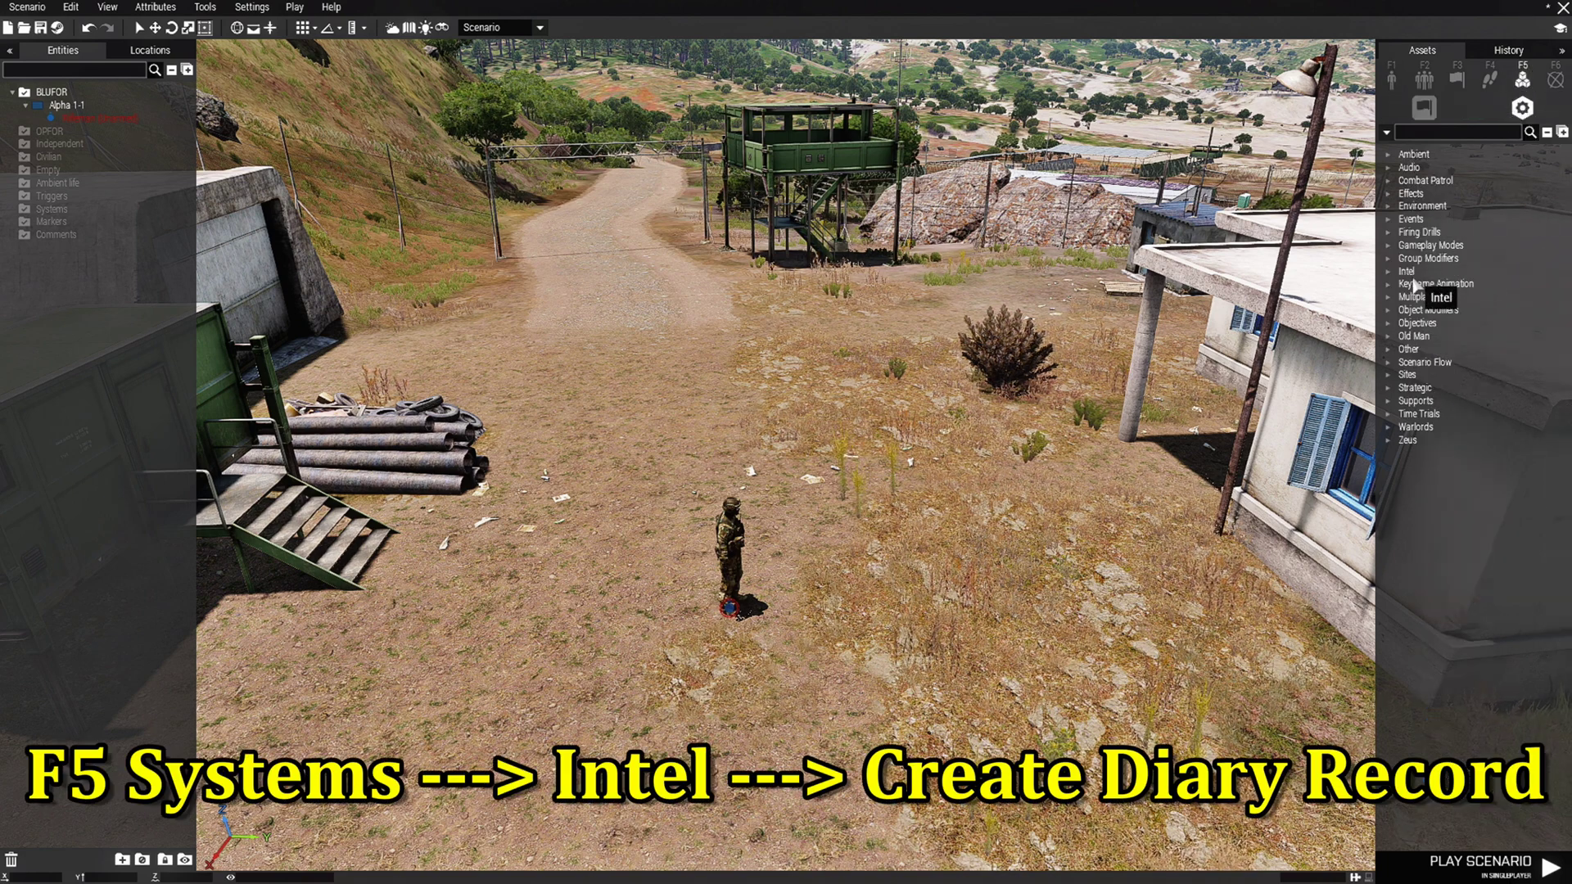
Place a Create Diary Record module from the Intel category beside the pipe stack.
click(1389, 273)
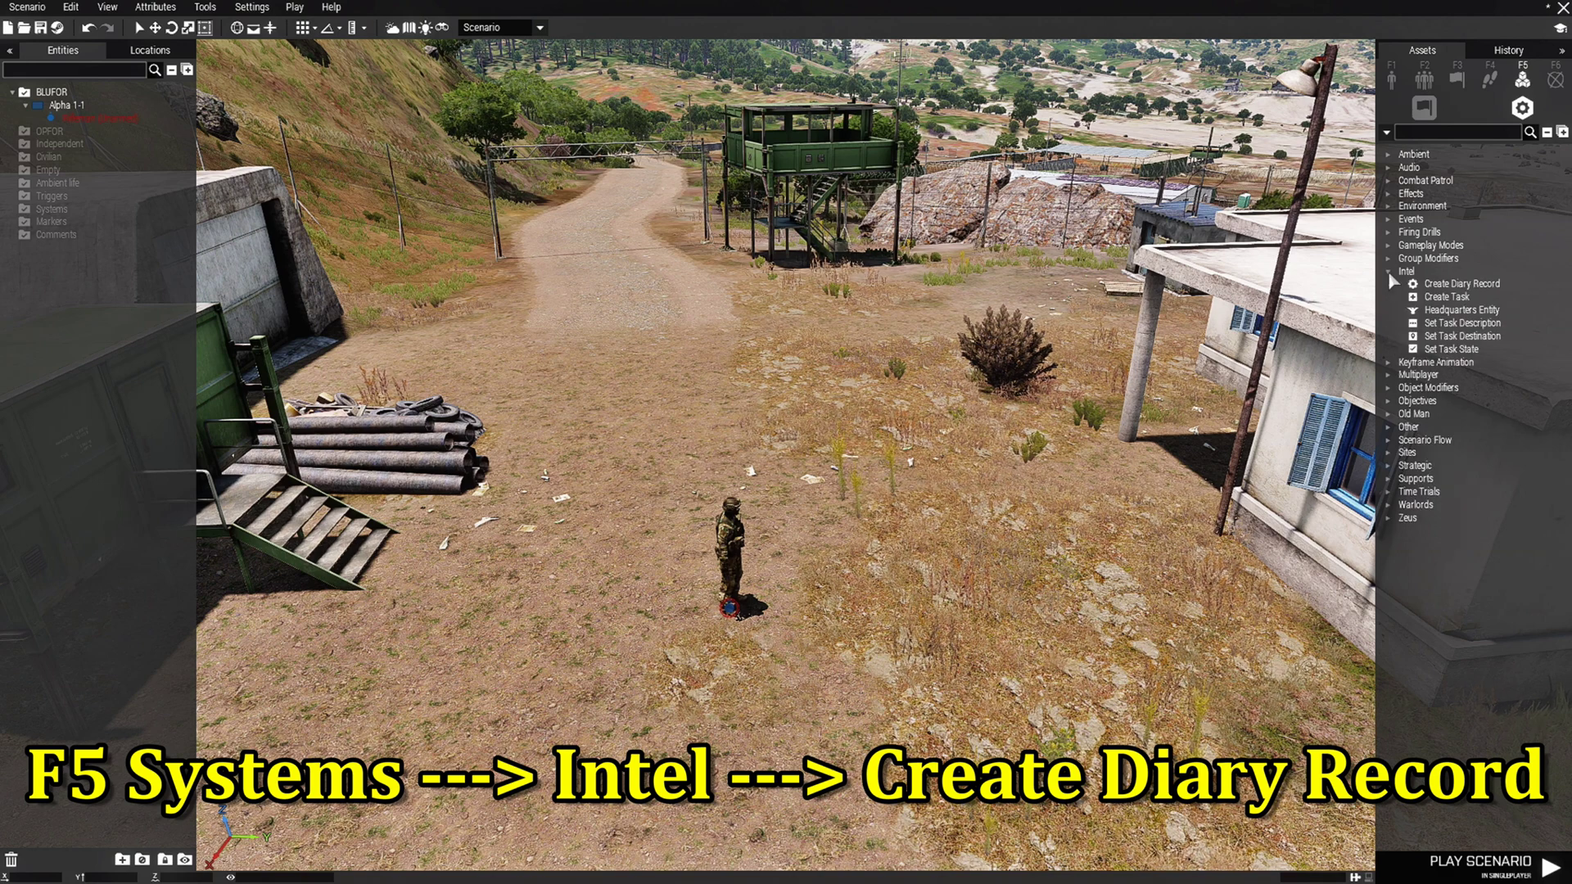
click(1457, 289)
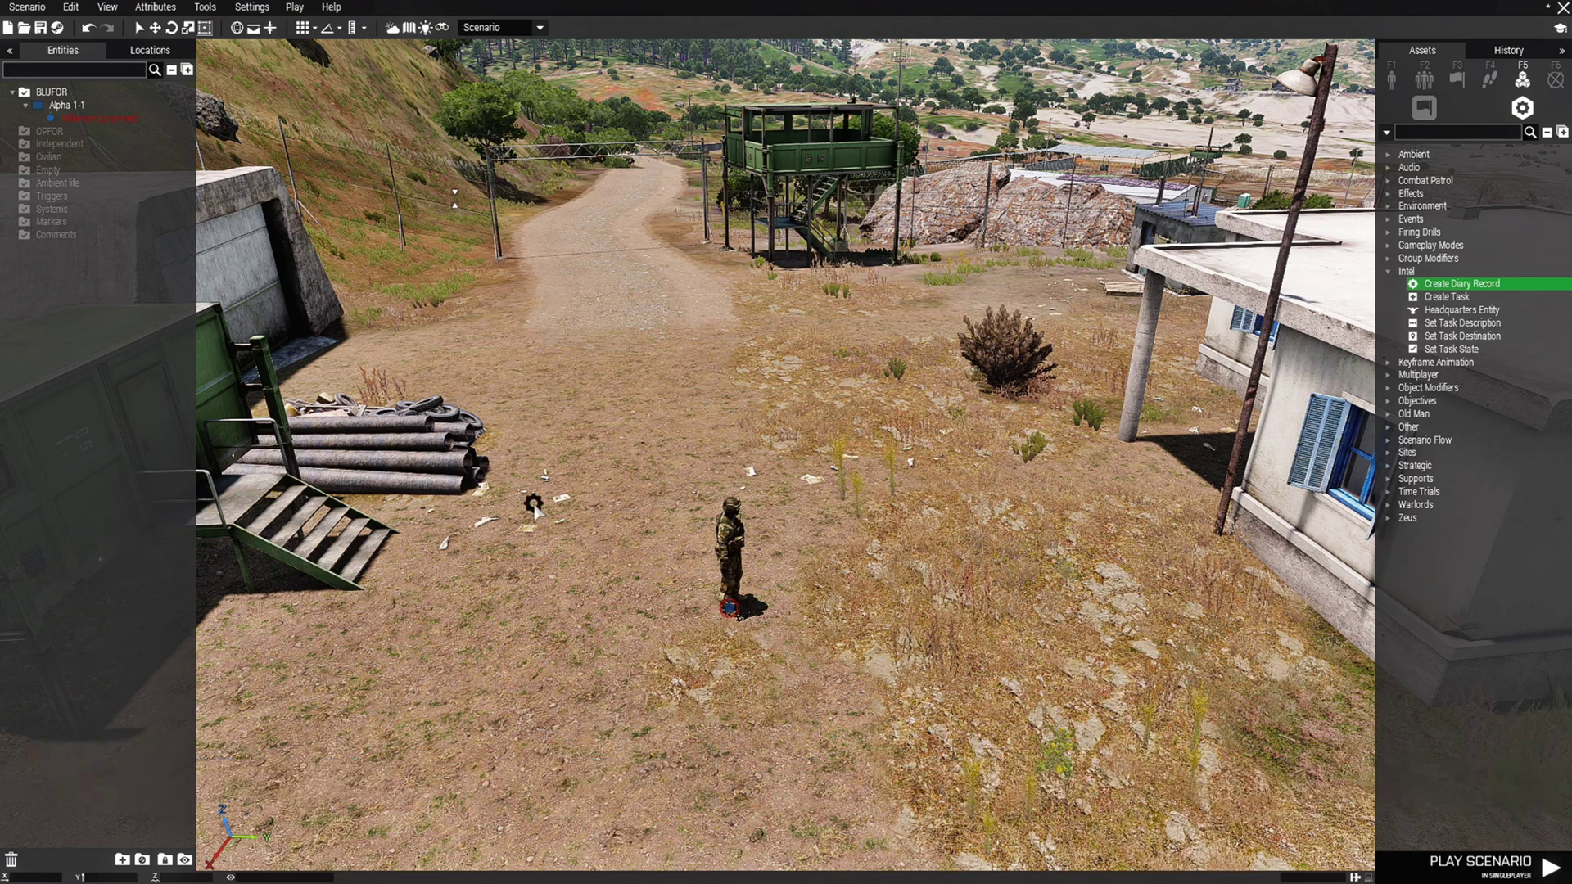
click(533, 504)
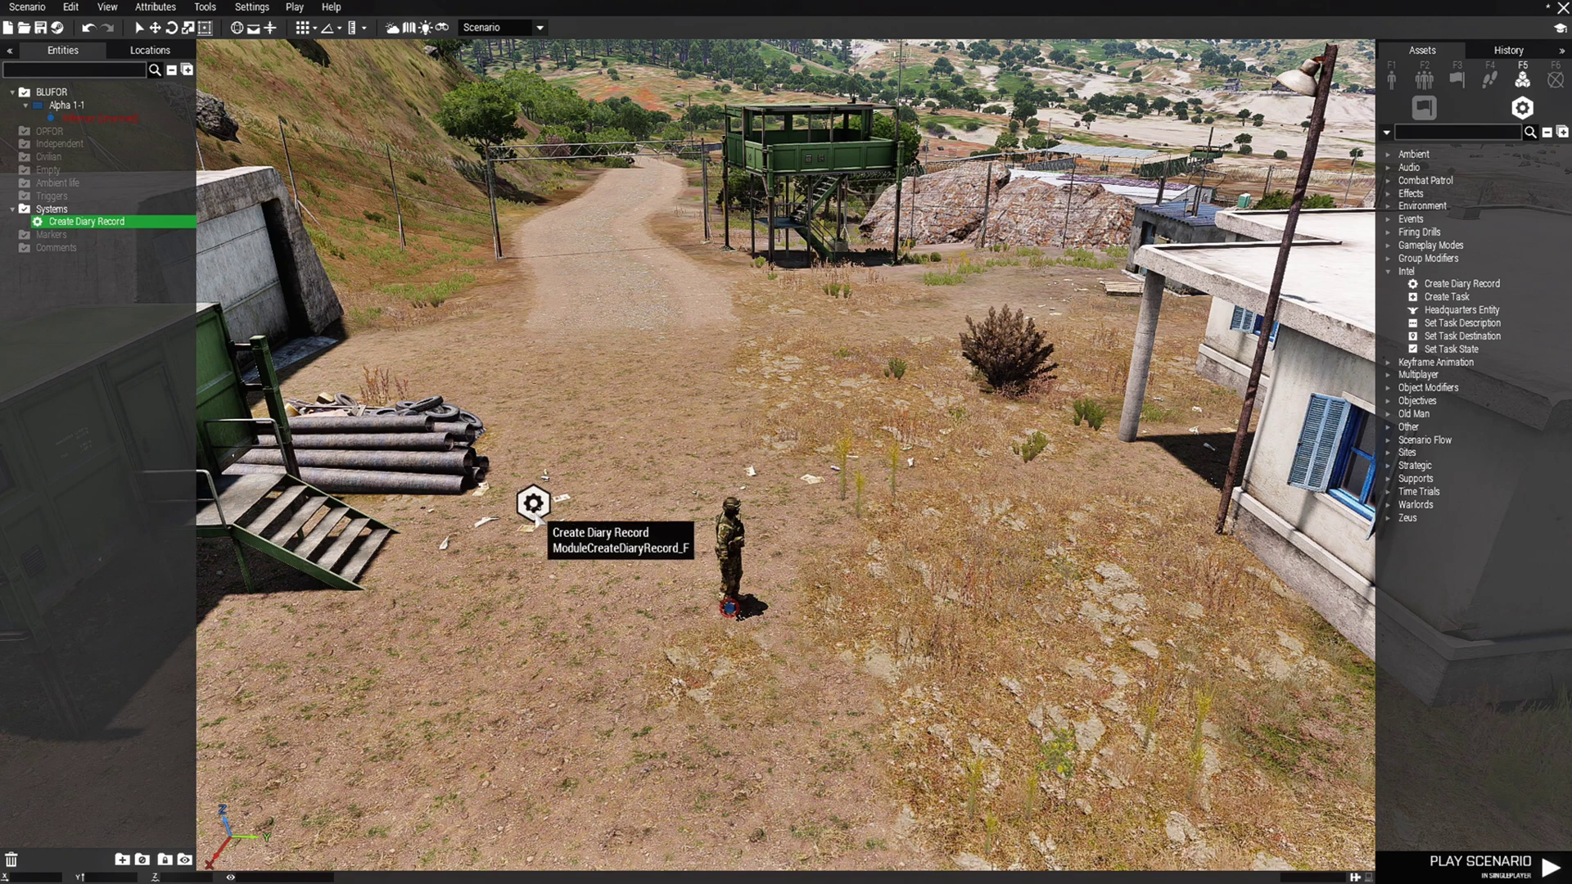
Open the diary record module's attributes and shift the dialog slightly left.
double_click(533, 504)
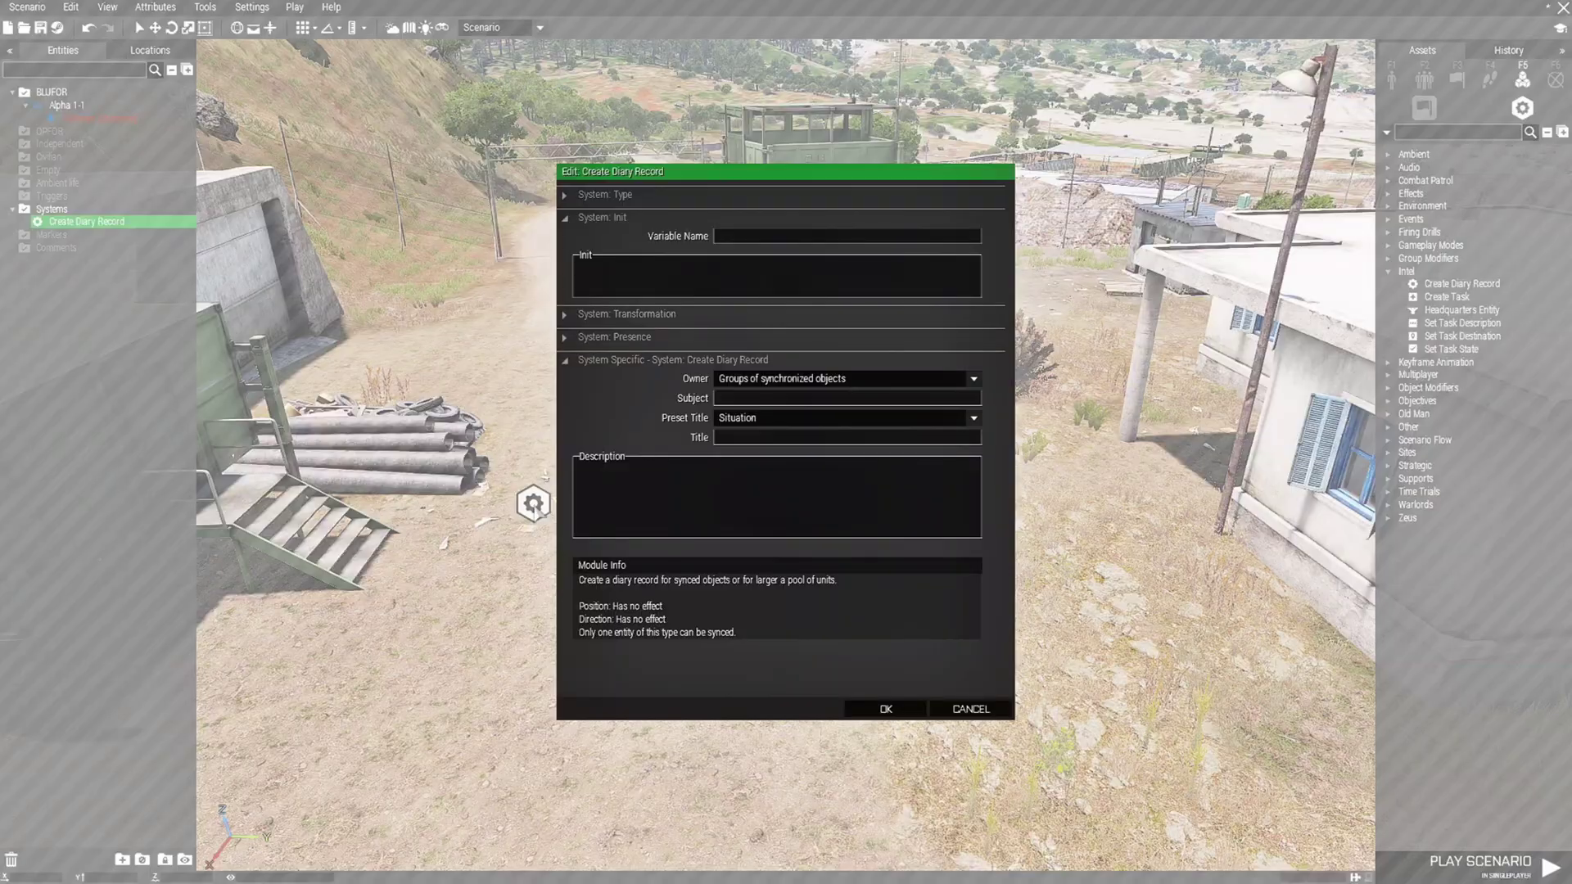
drag(717, 175, 707, 174)
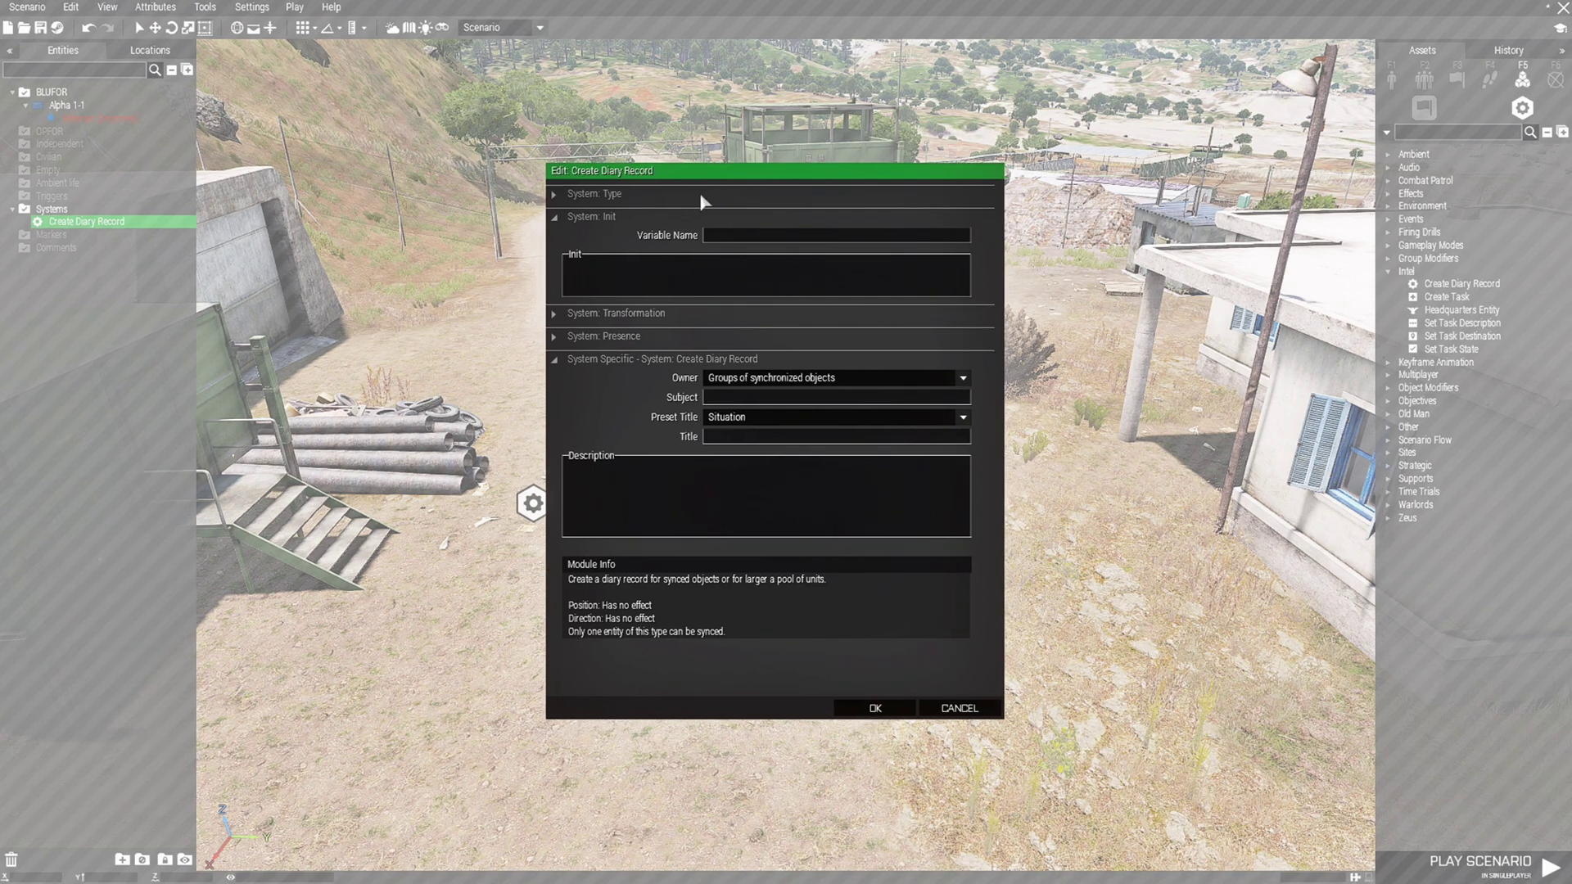
mouse_move(662, 245)
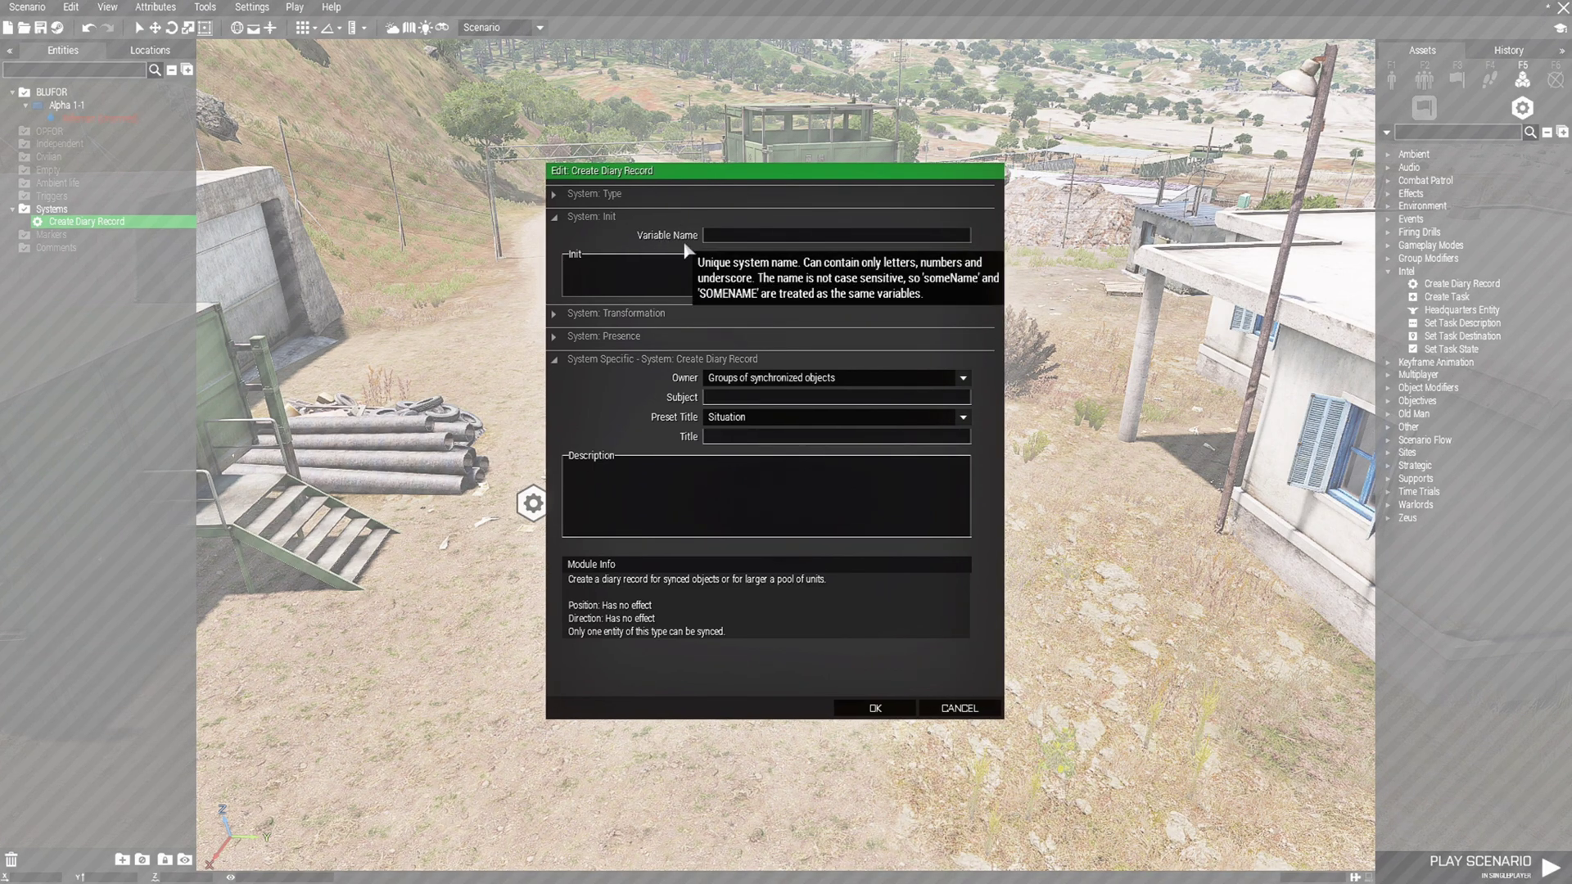
mouse_move(715, 256)
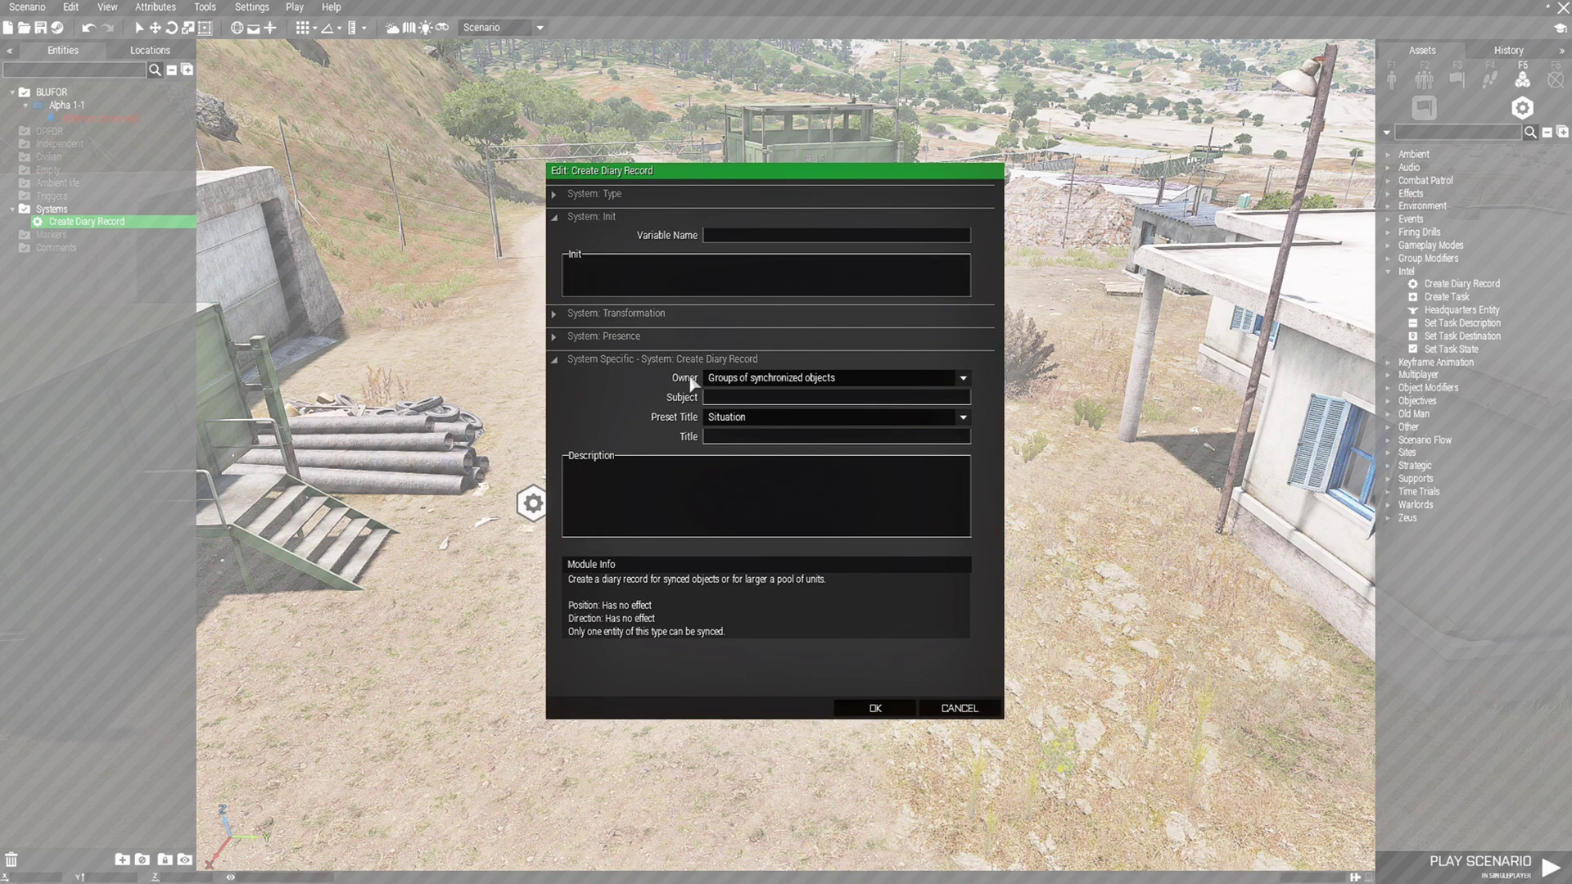
Set the record's Owner to All playable units, keeping Situation as the preset title.
click(962, 378)
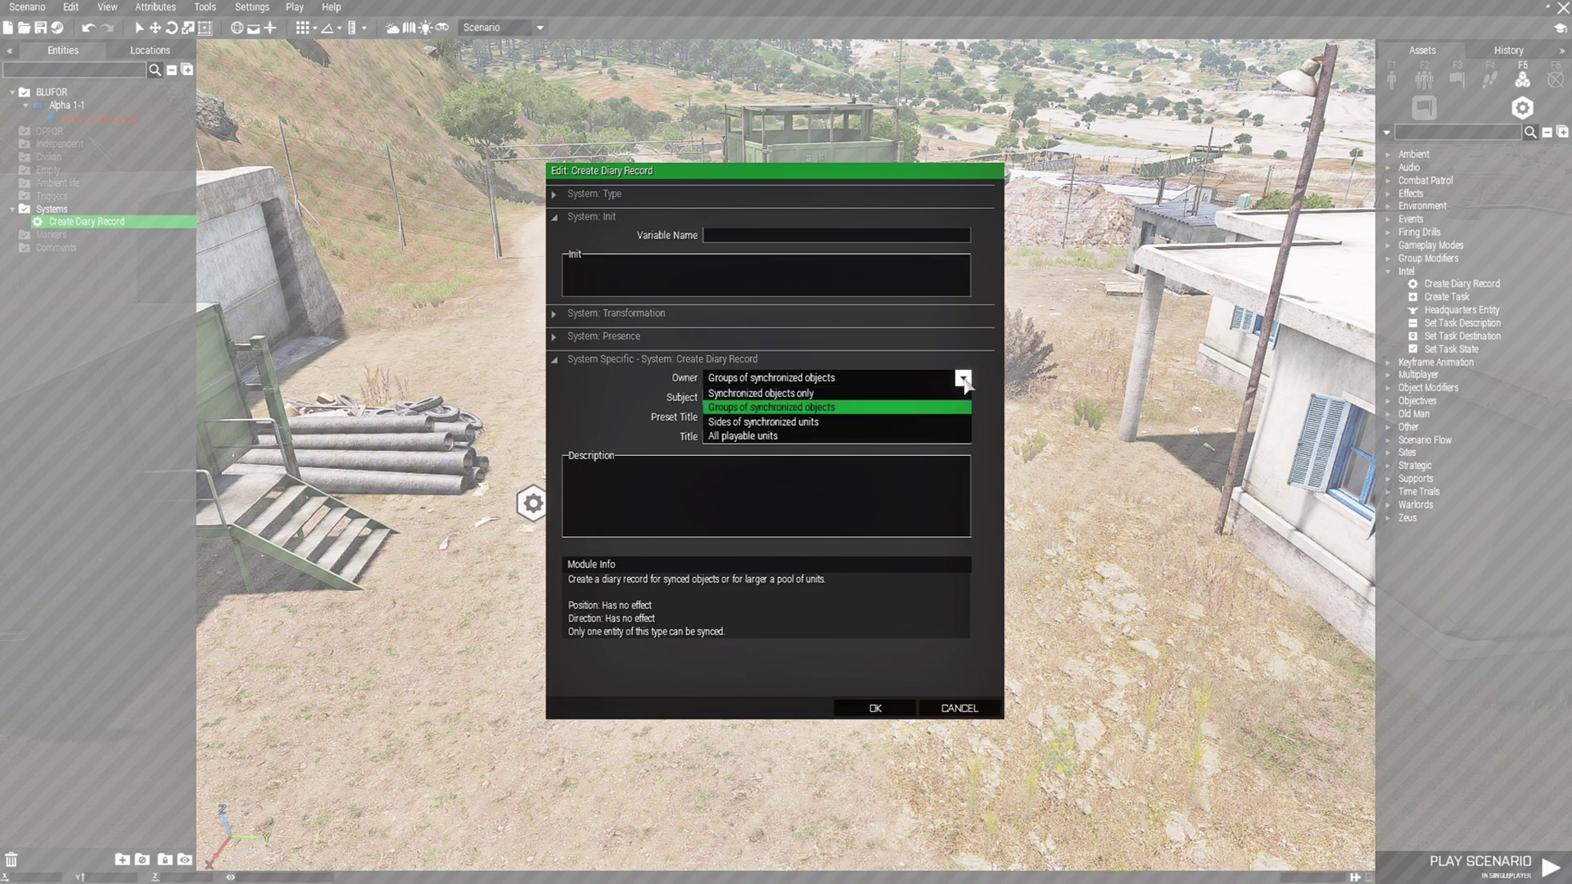
click(869, 439)
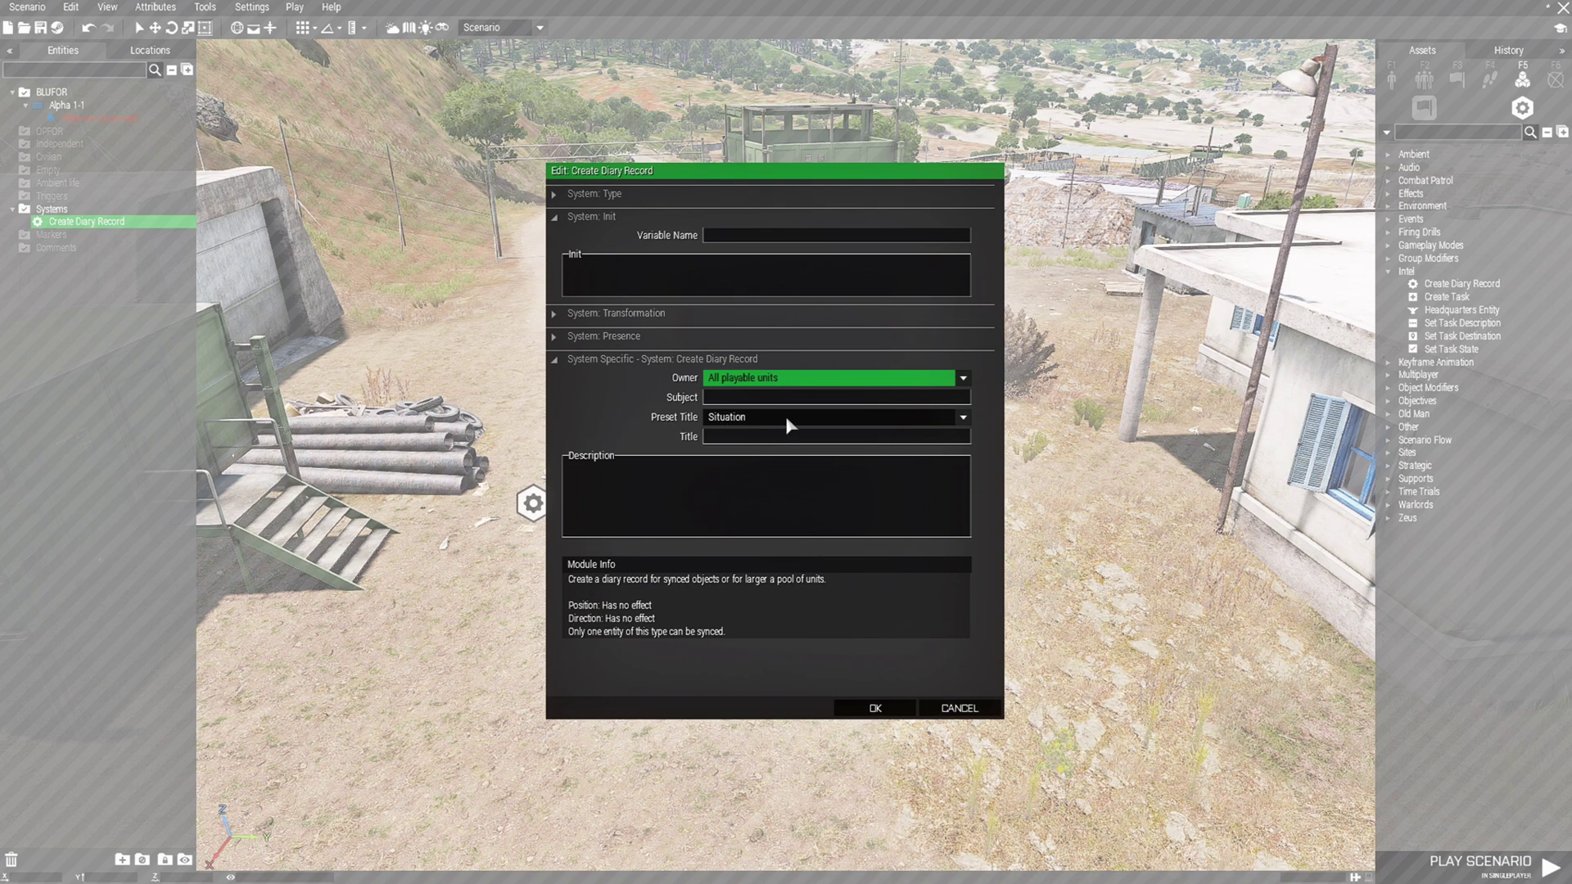
click(962, 419)
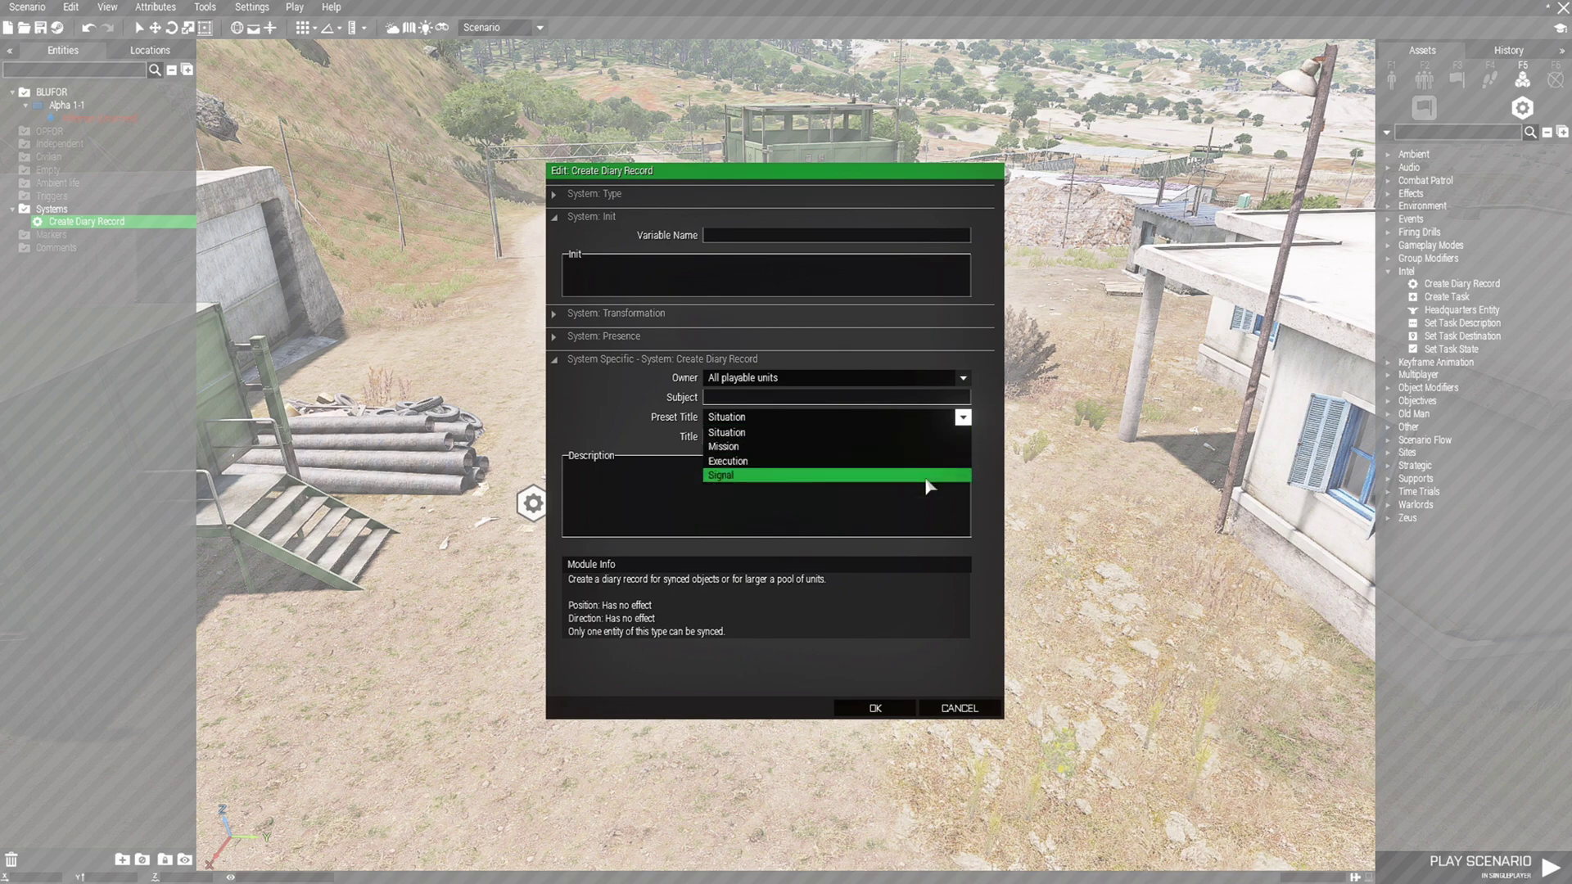
click(741, 433)
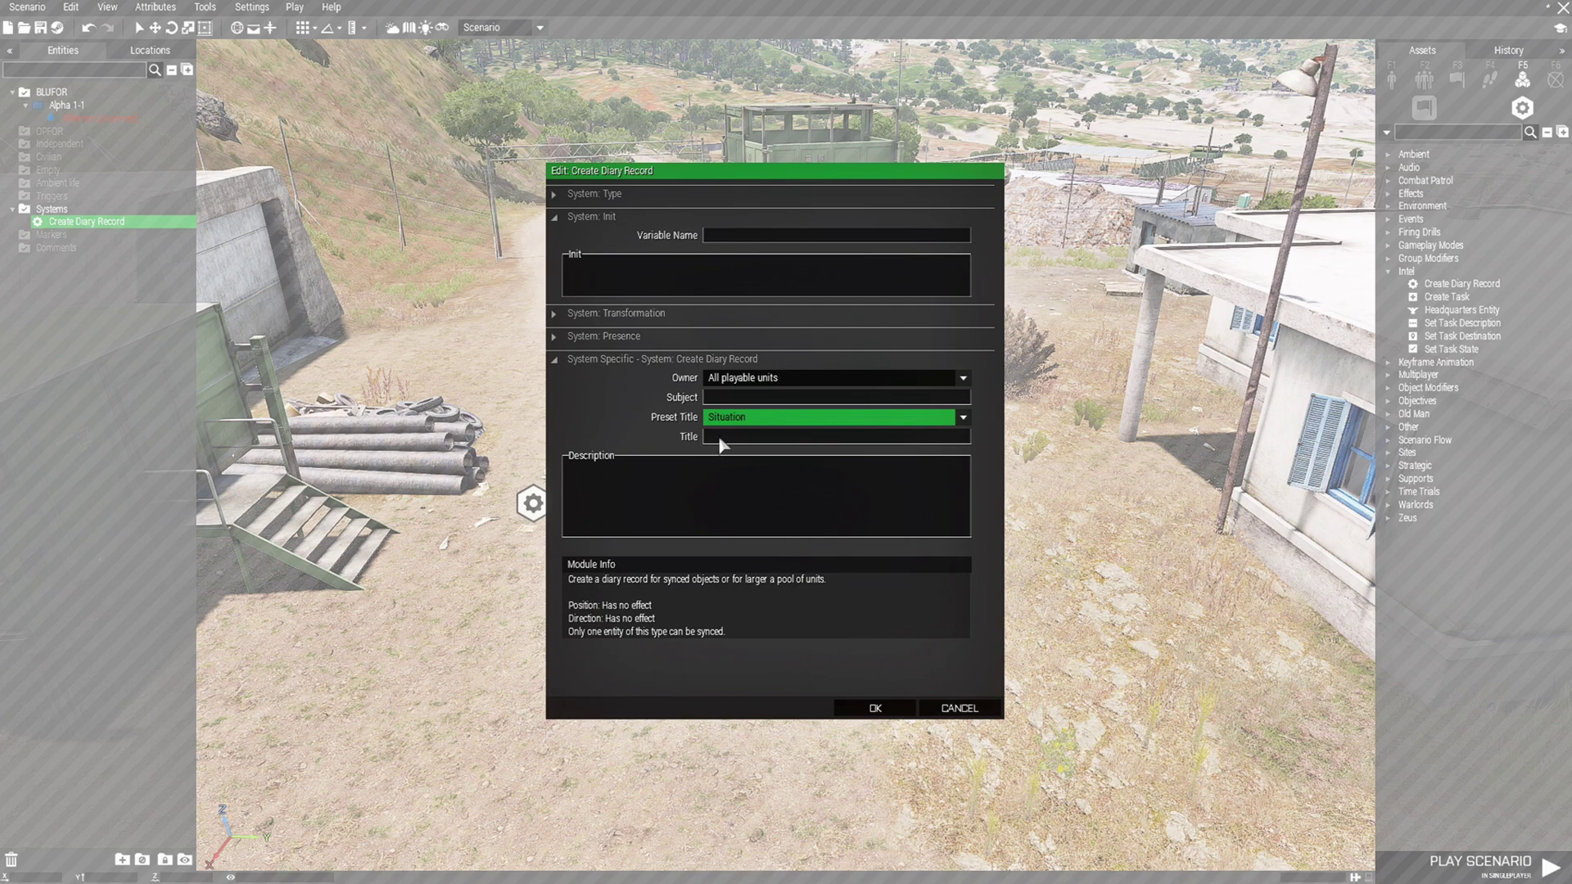
Title the record 'Situation' with text 'The enemy has attacked, and we must defend the base from them'.
click(721, 438)
text(Sit)
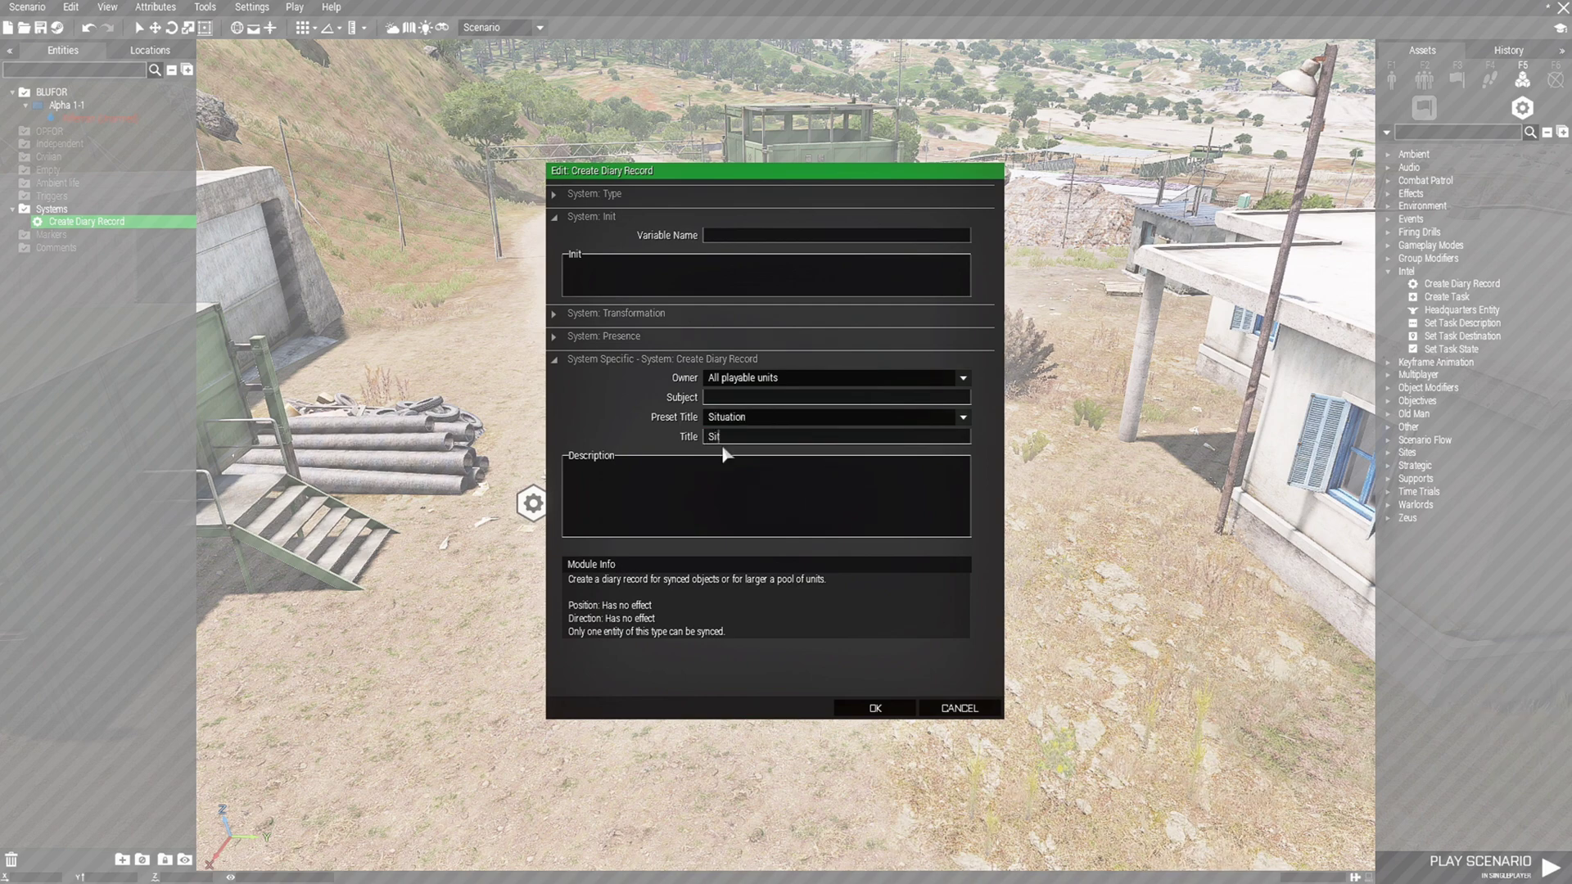
text(uation)
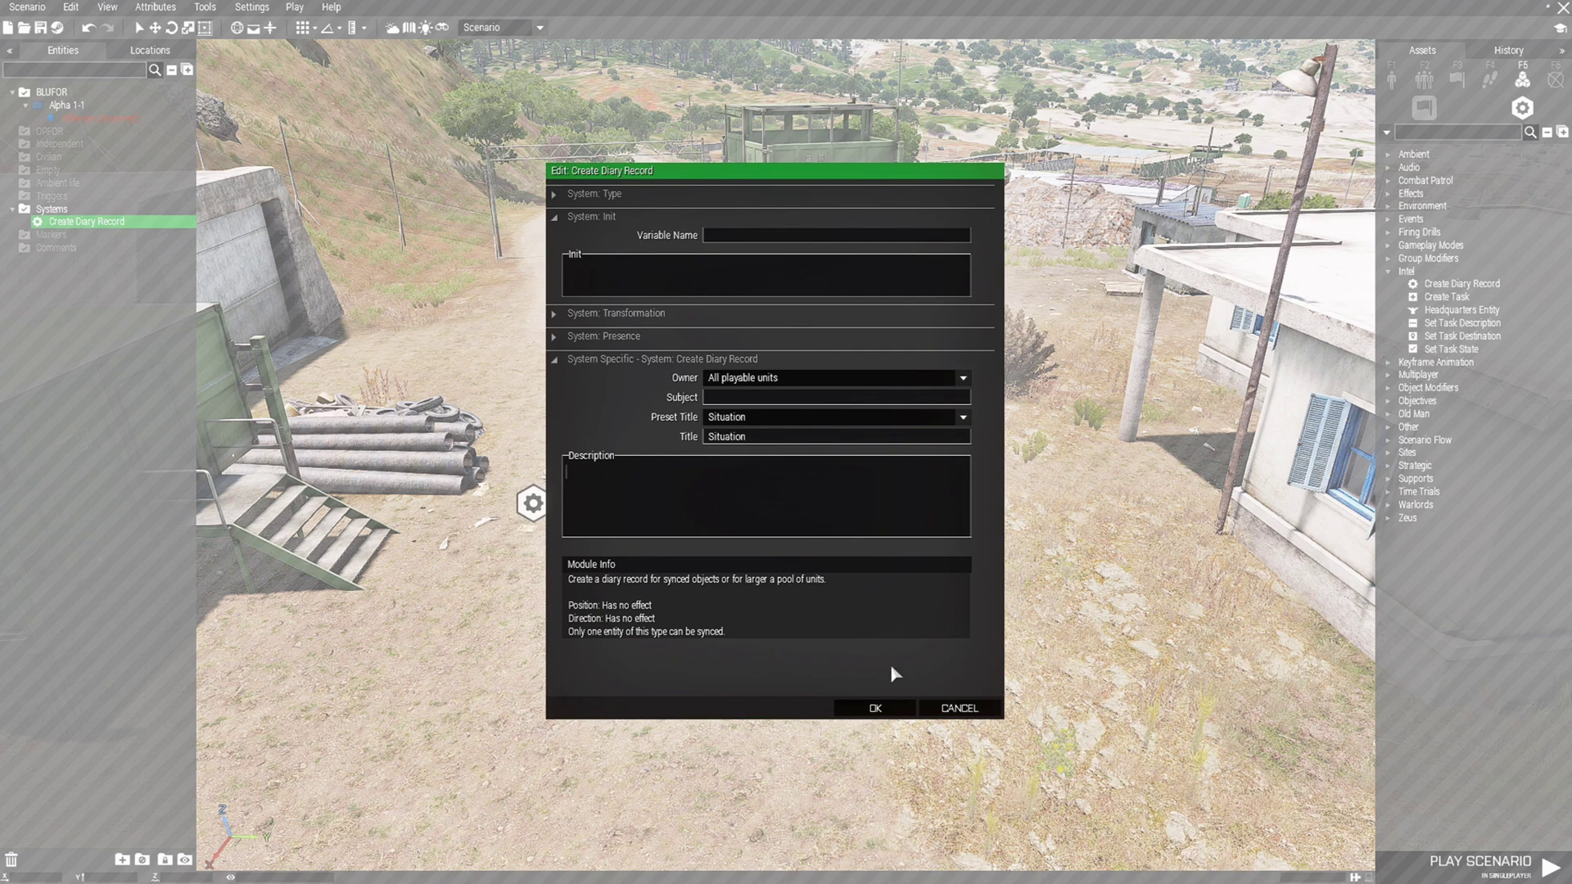
text(T)
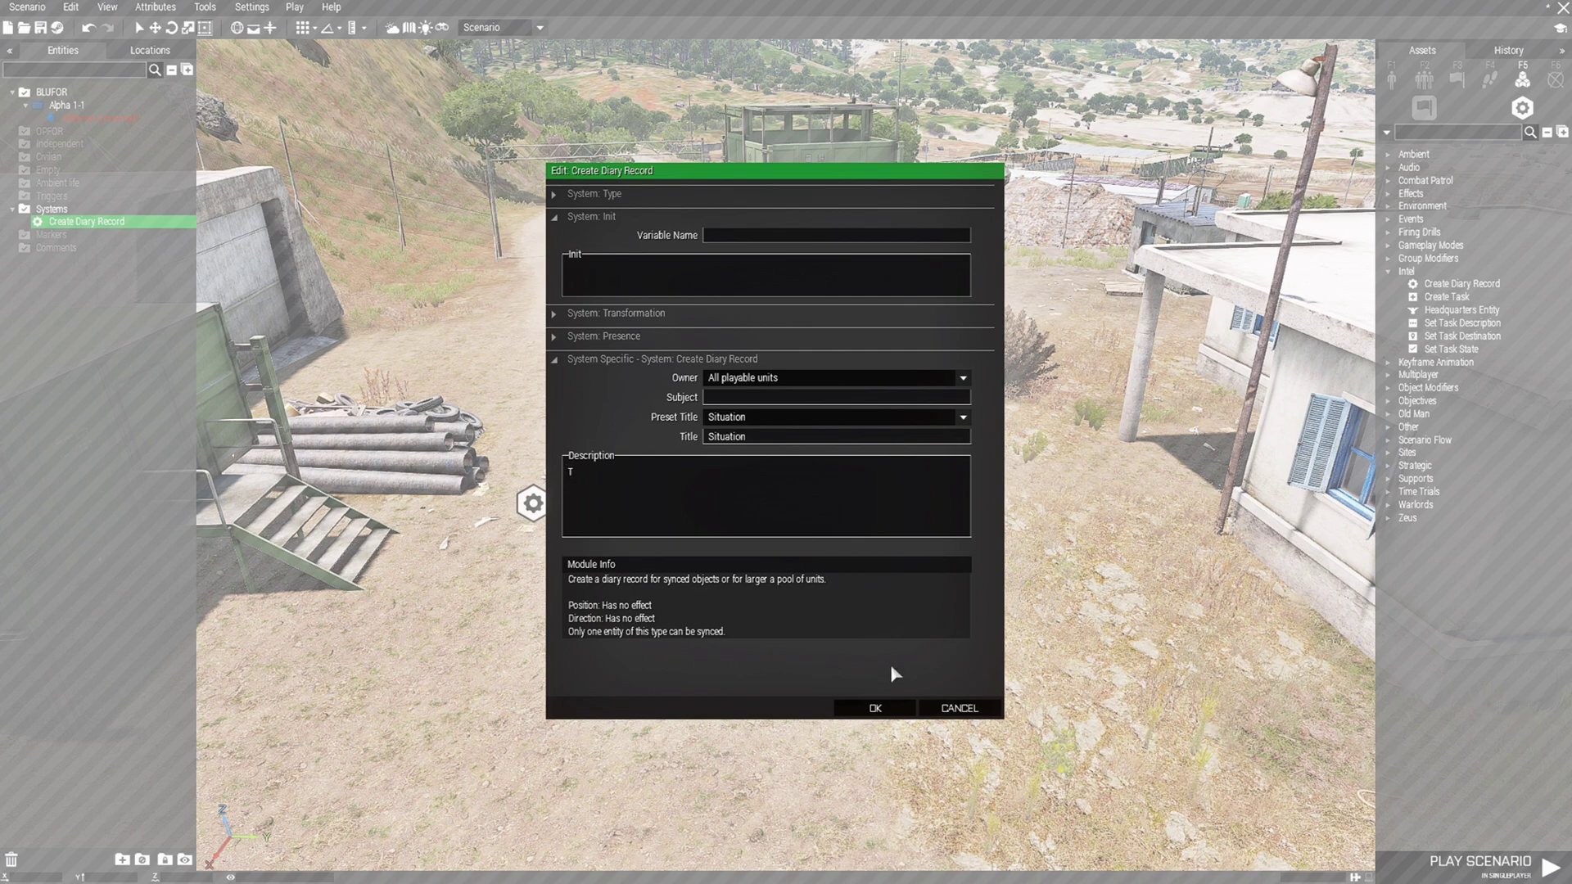
text(he enemy has attacked, ar)
text(d we)
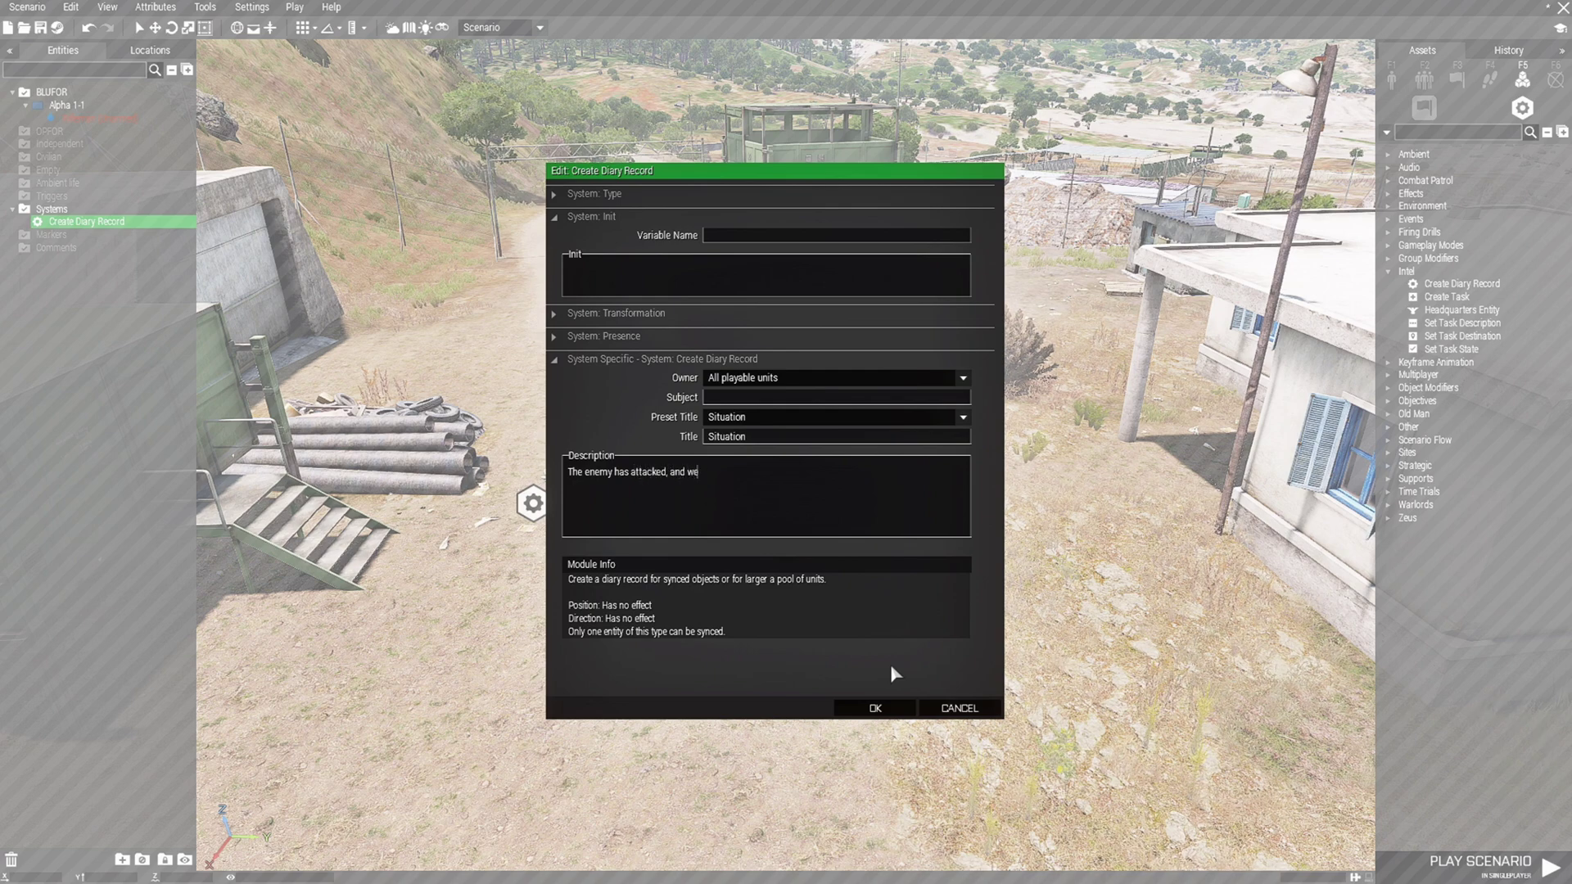
text( must defend the base from them.)
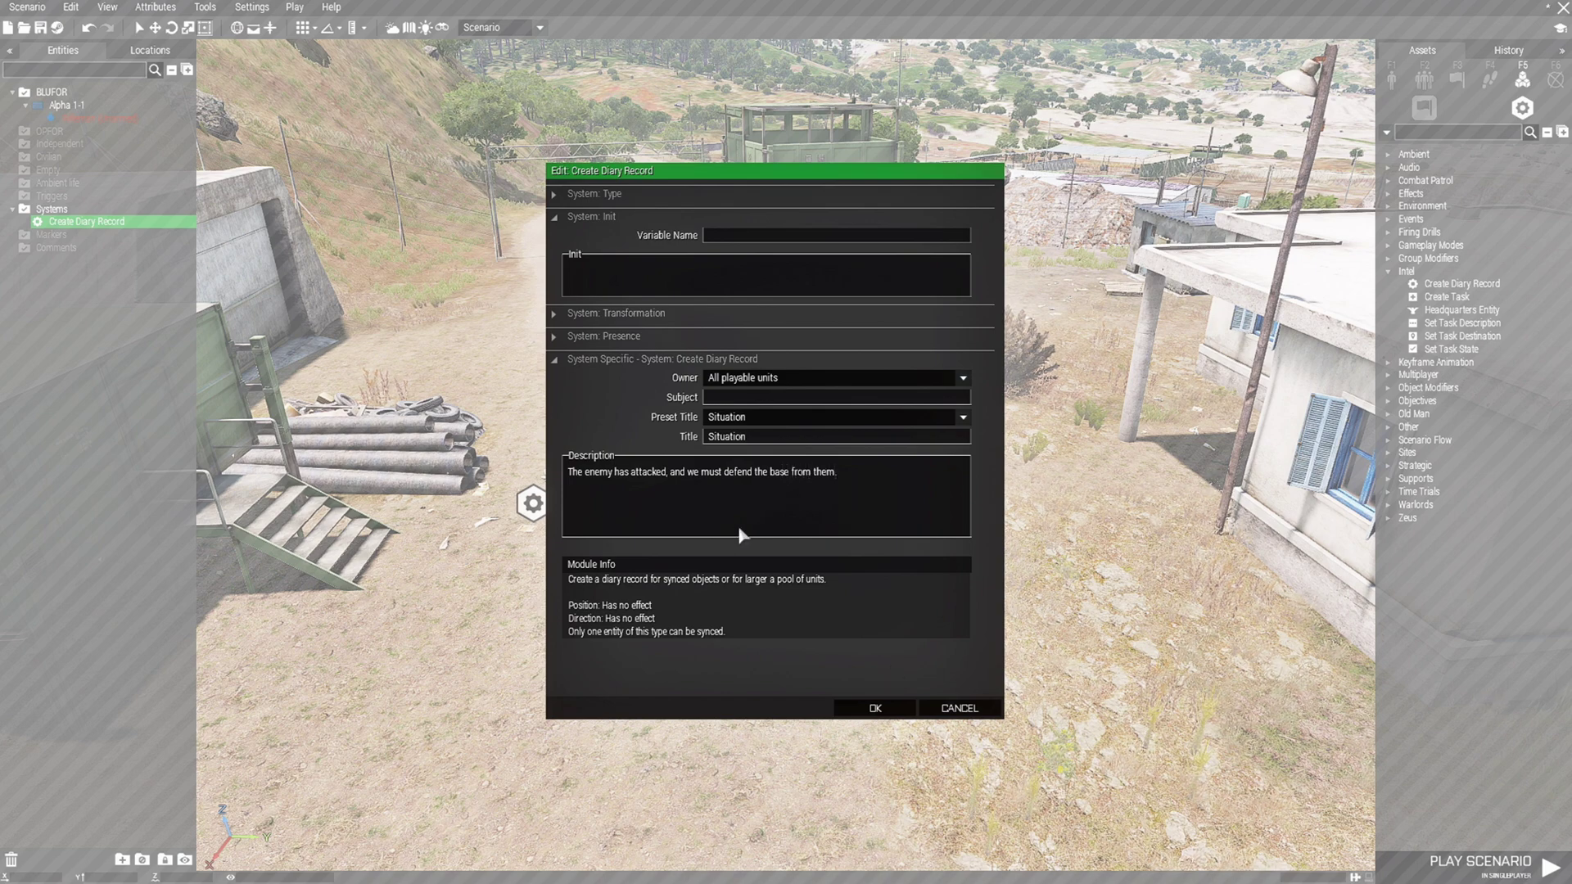
click(875, 707)
click(600, 569)
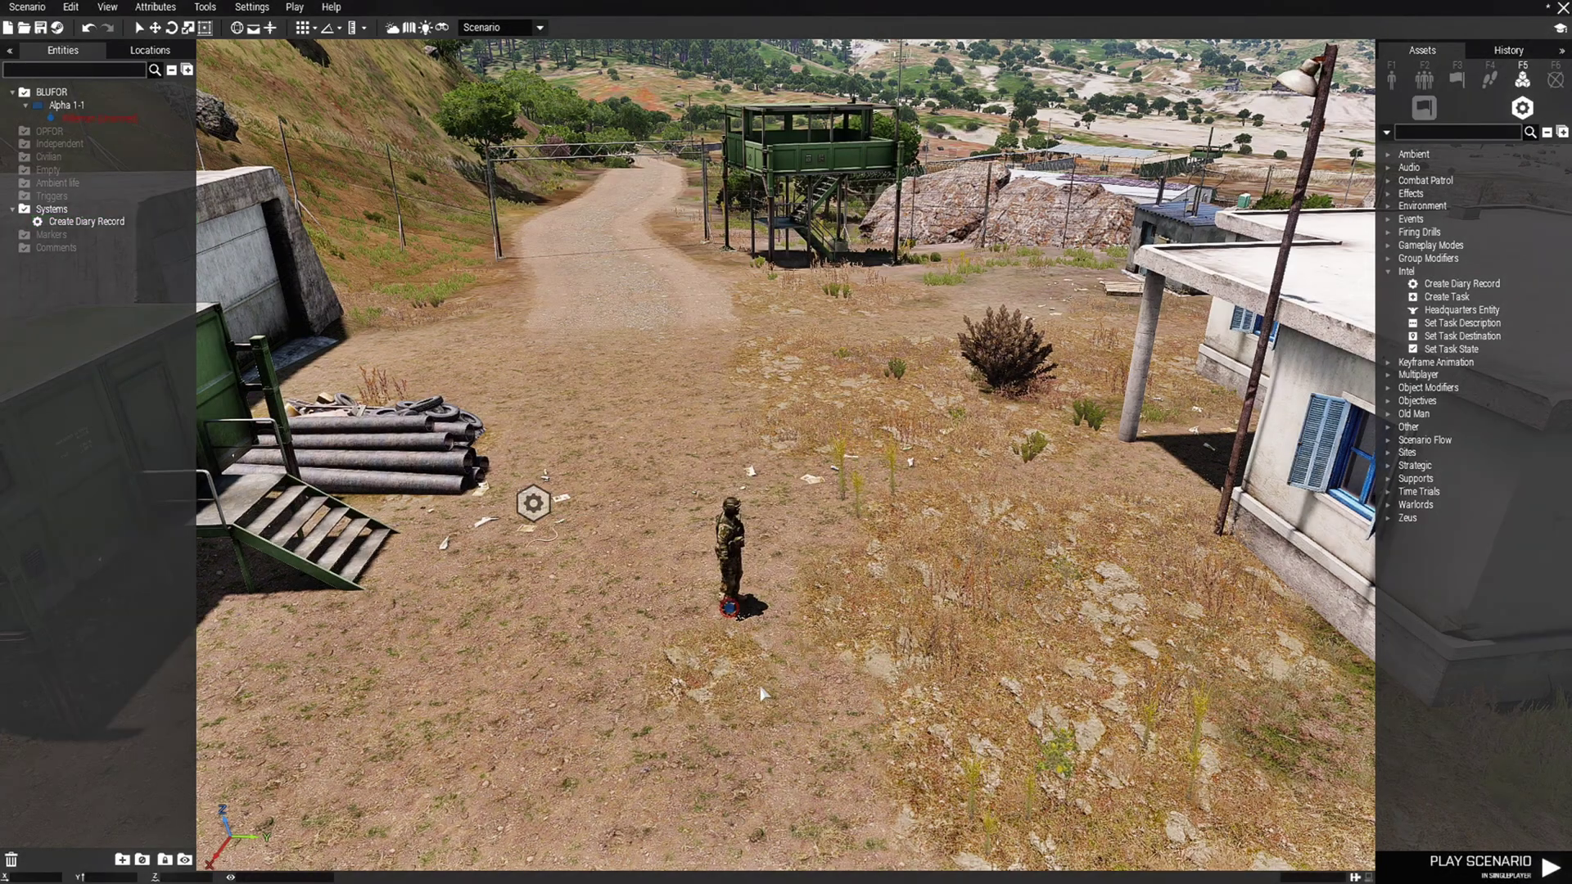
right_click(732, 613)
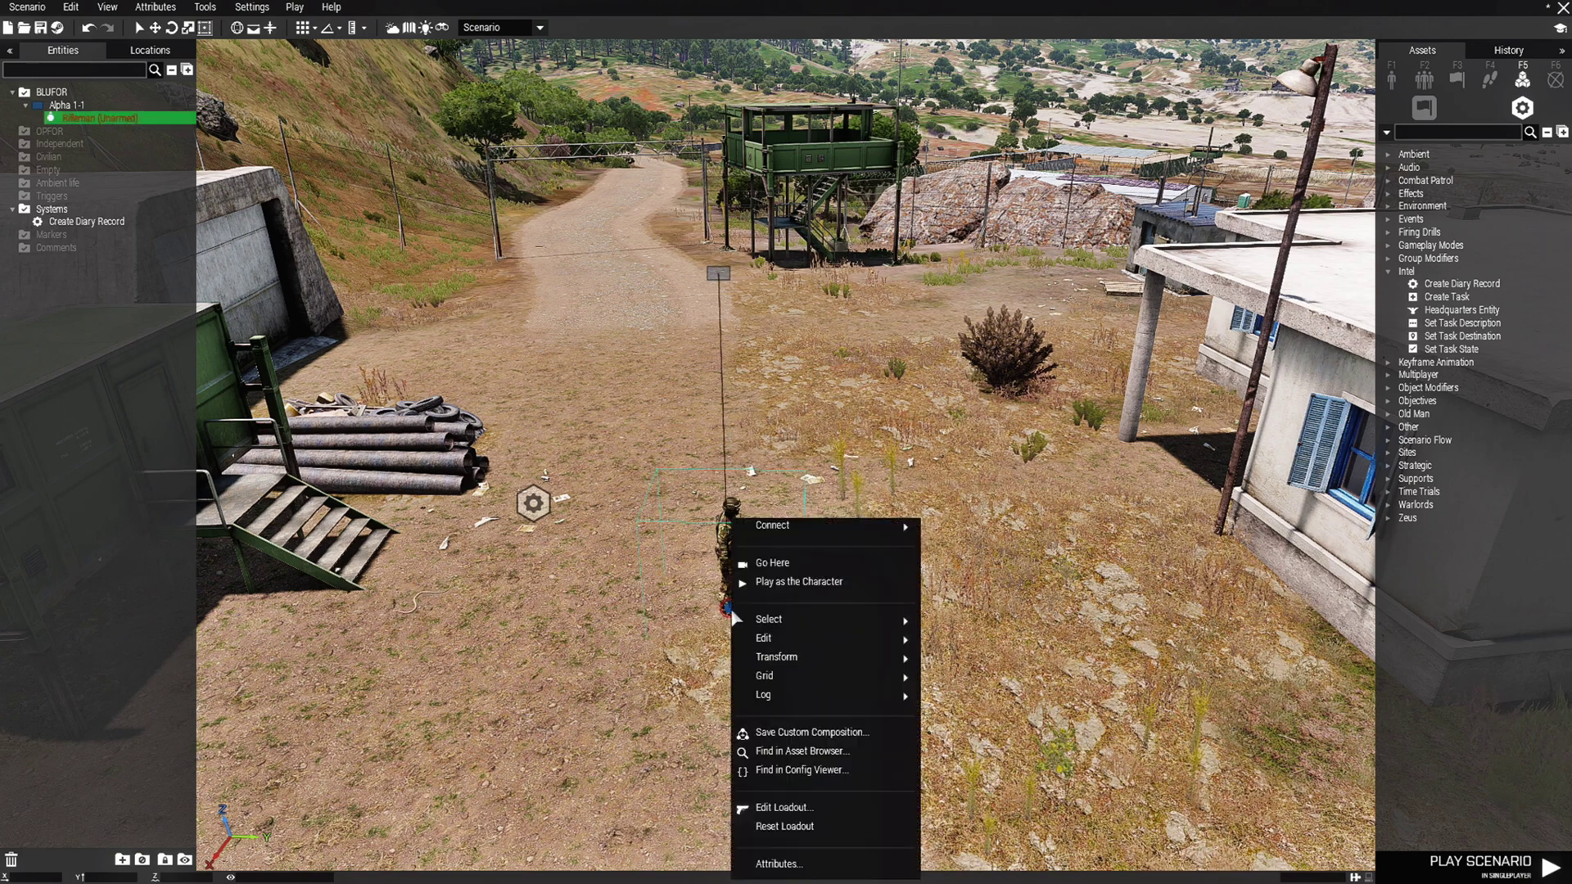
click(774, 808)
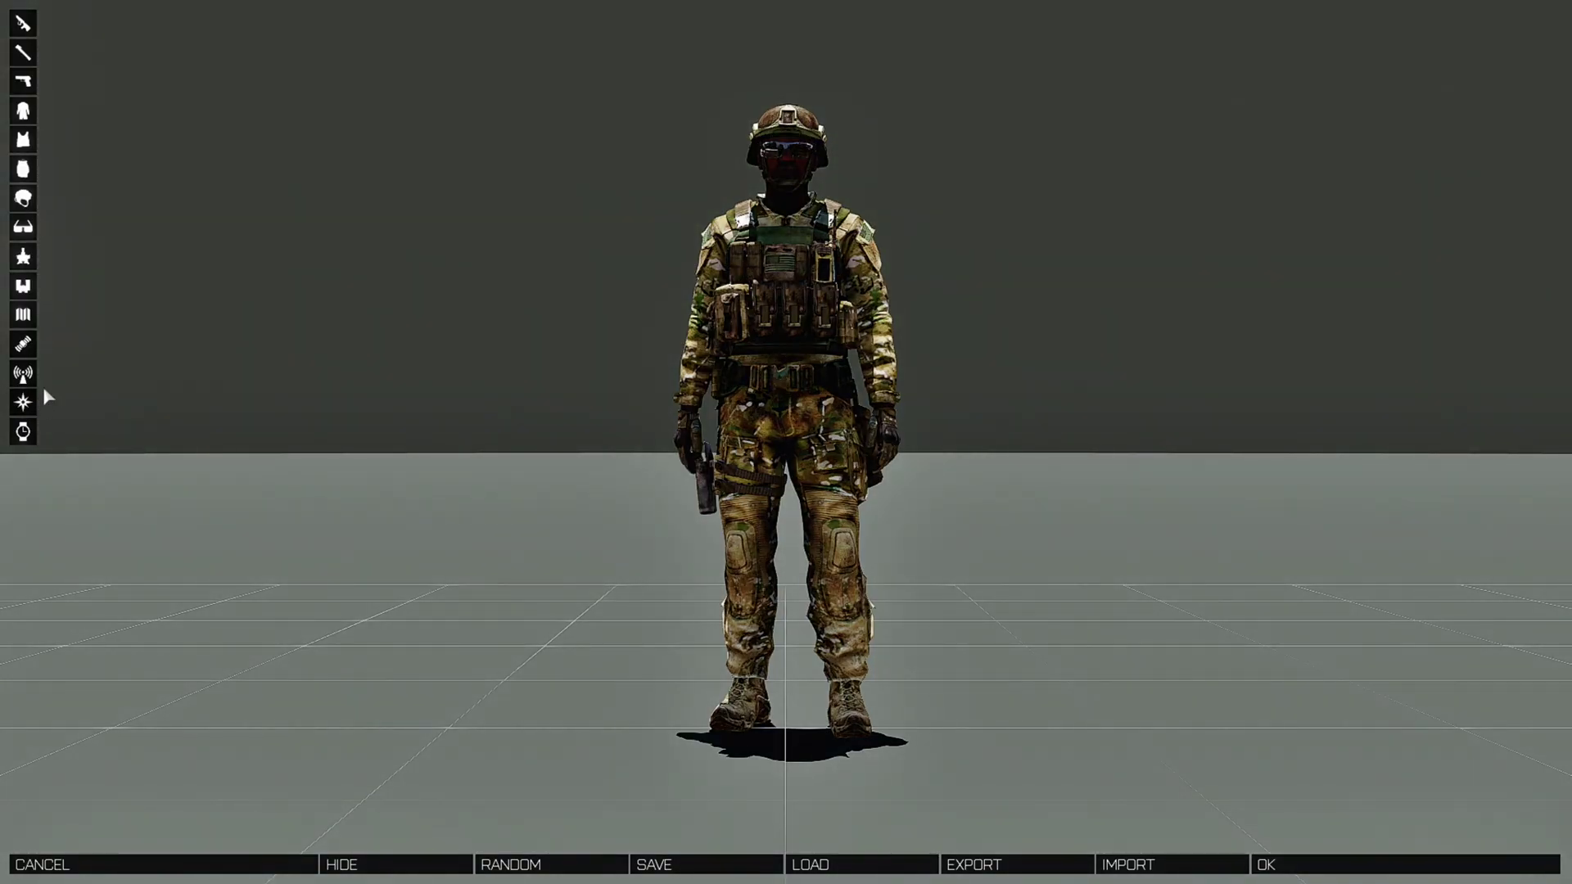
click(25, 316)
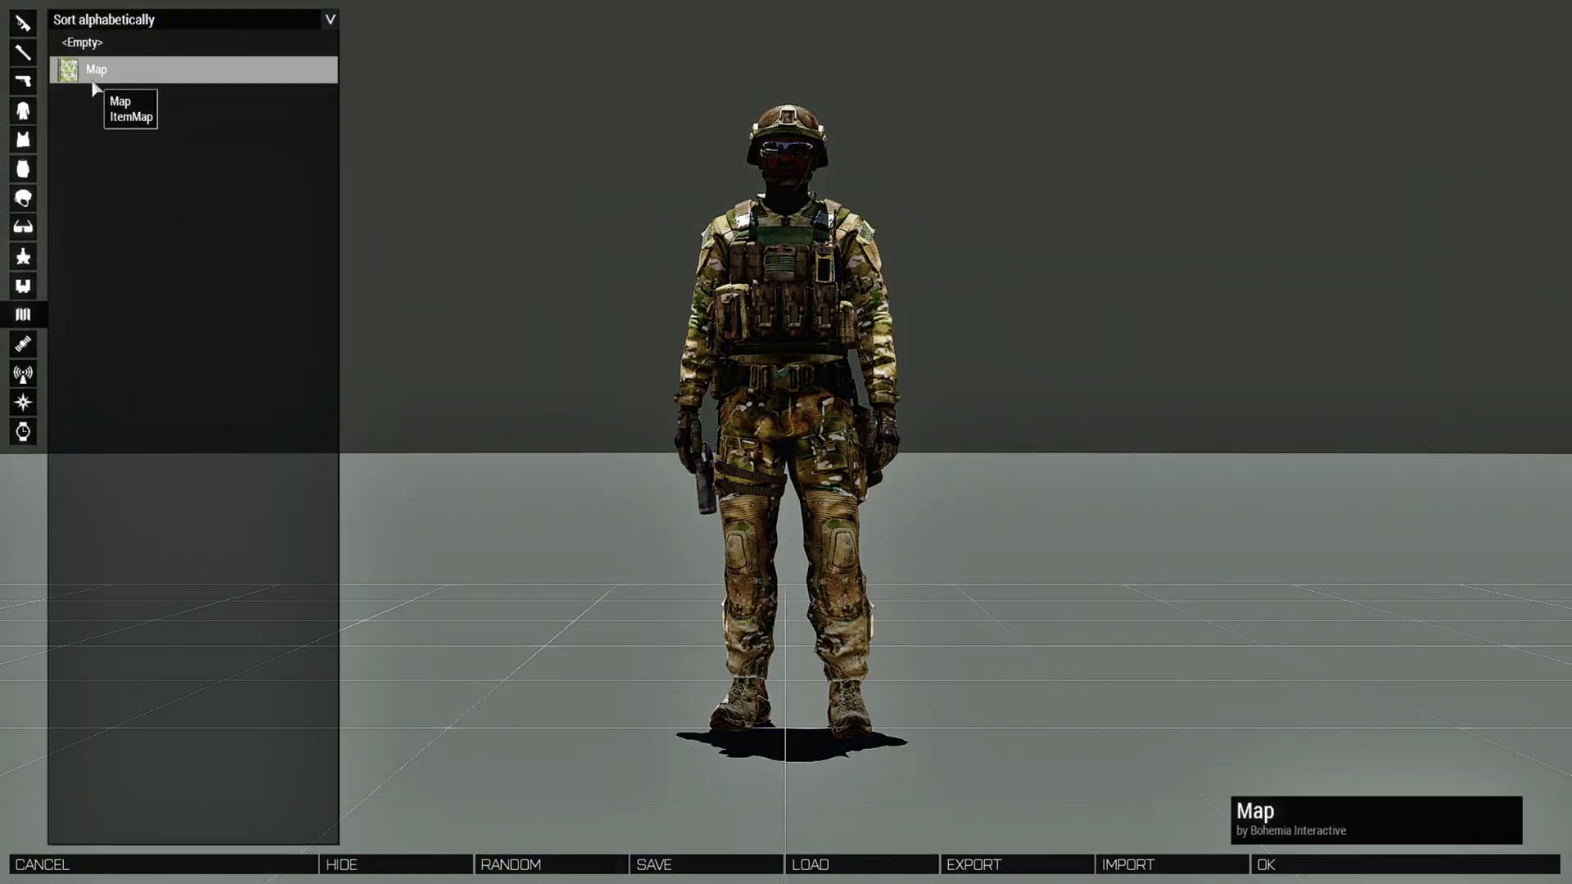
click(139, 860)
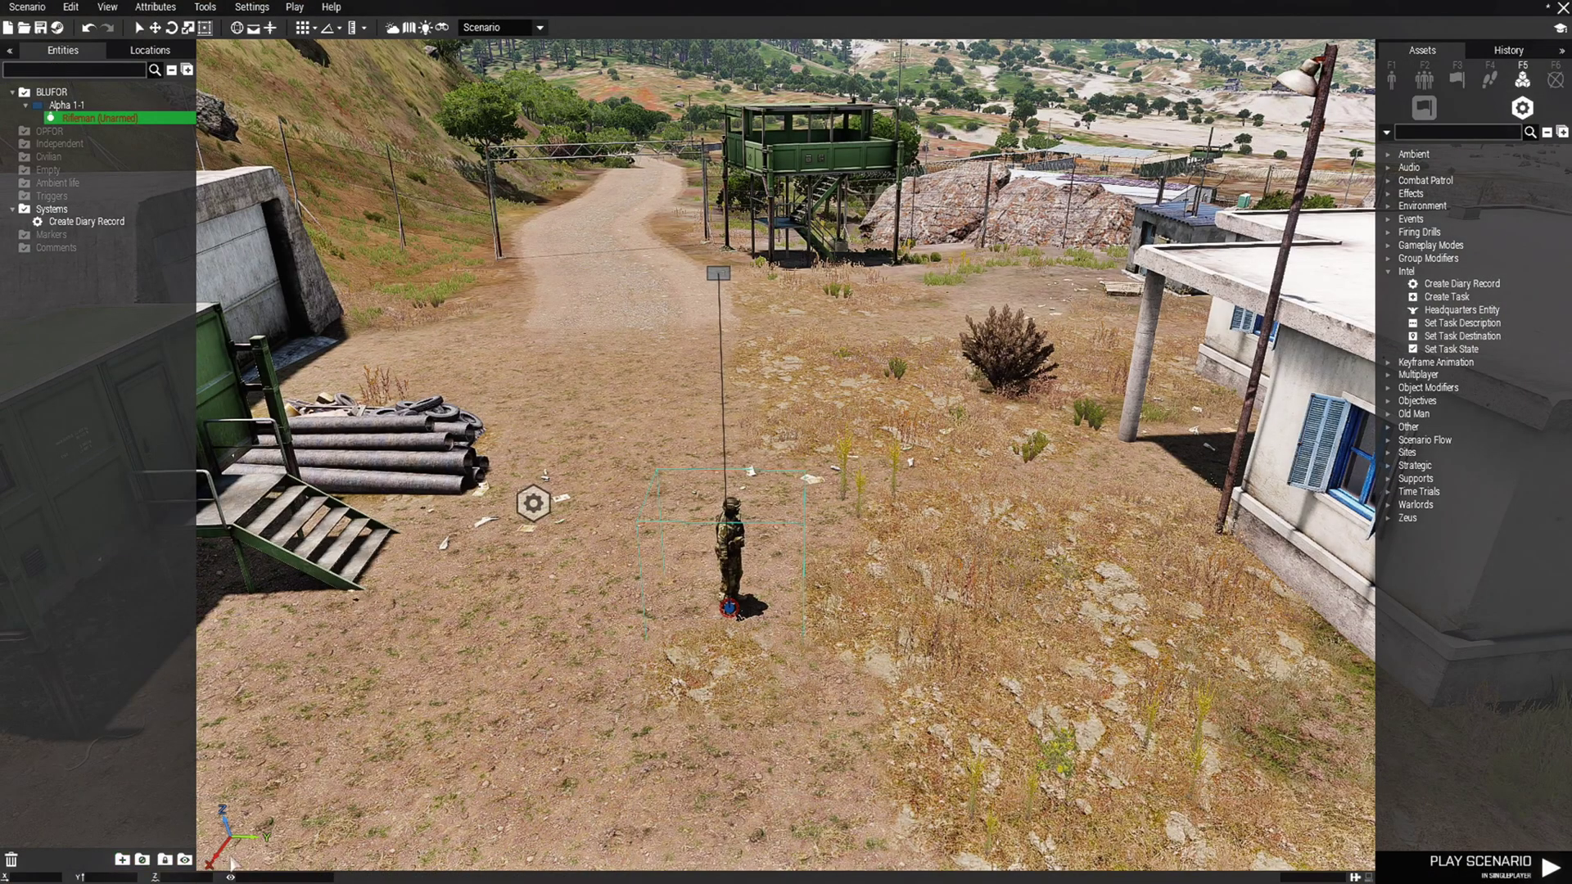
click(775, 727)
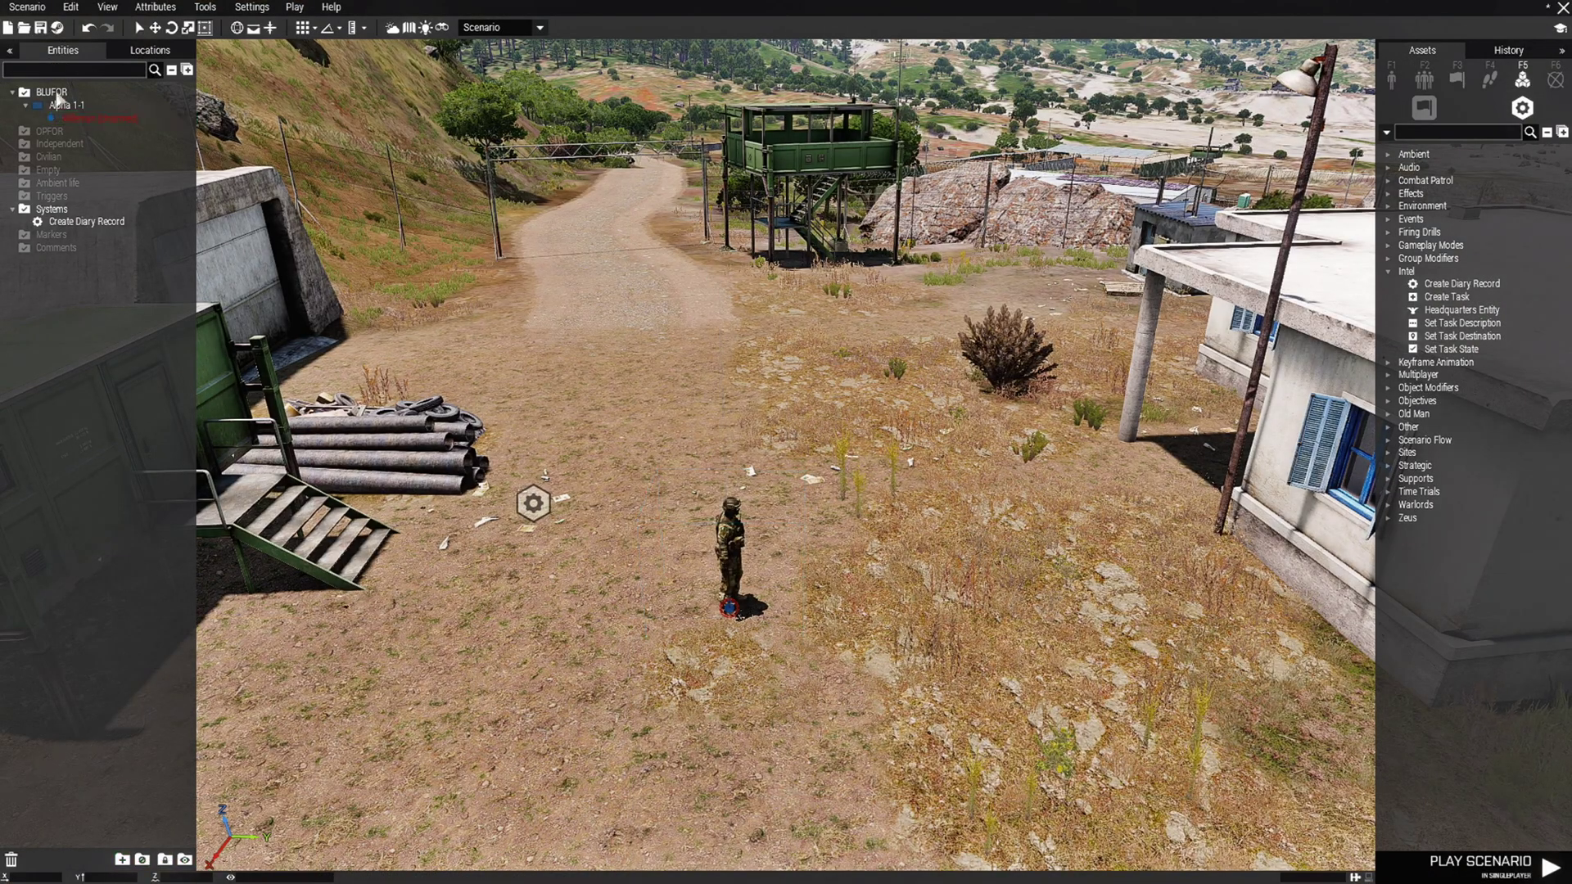
Save the scenario in the Stratis missions folder under the name 'Briefing'.
click(40, 27)
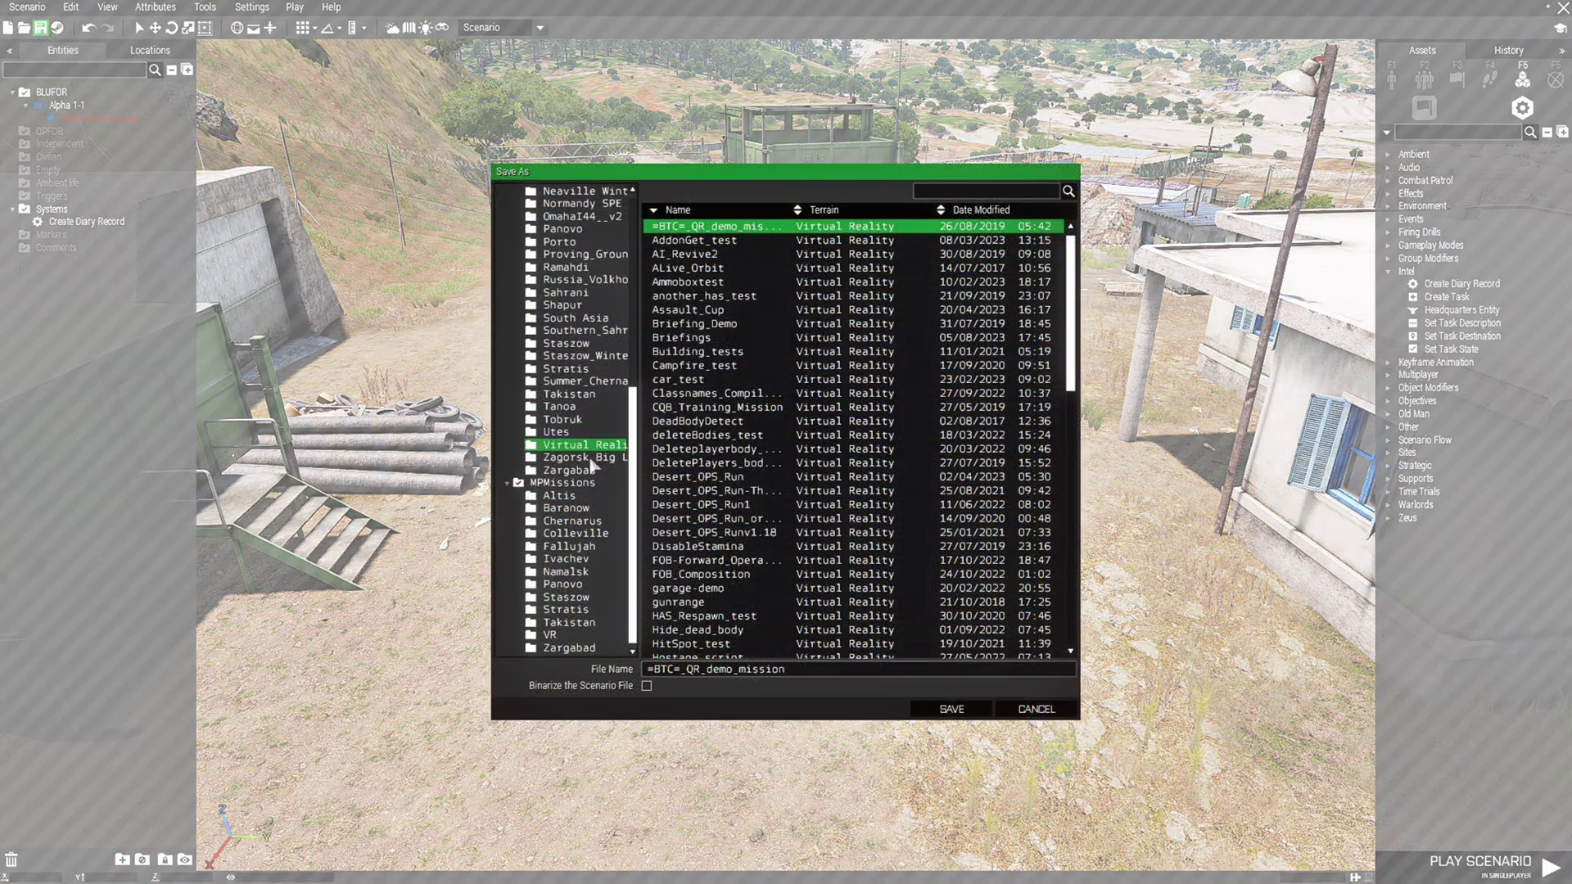
click(568, 370)
drag(871, 667, 671, 674)
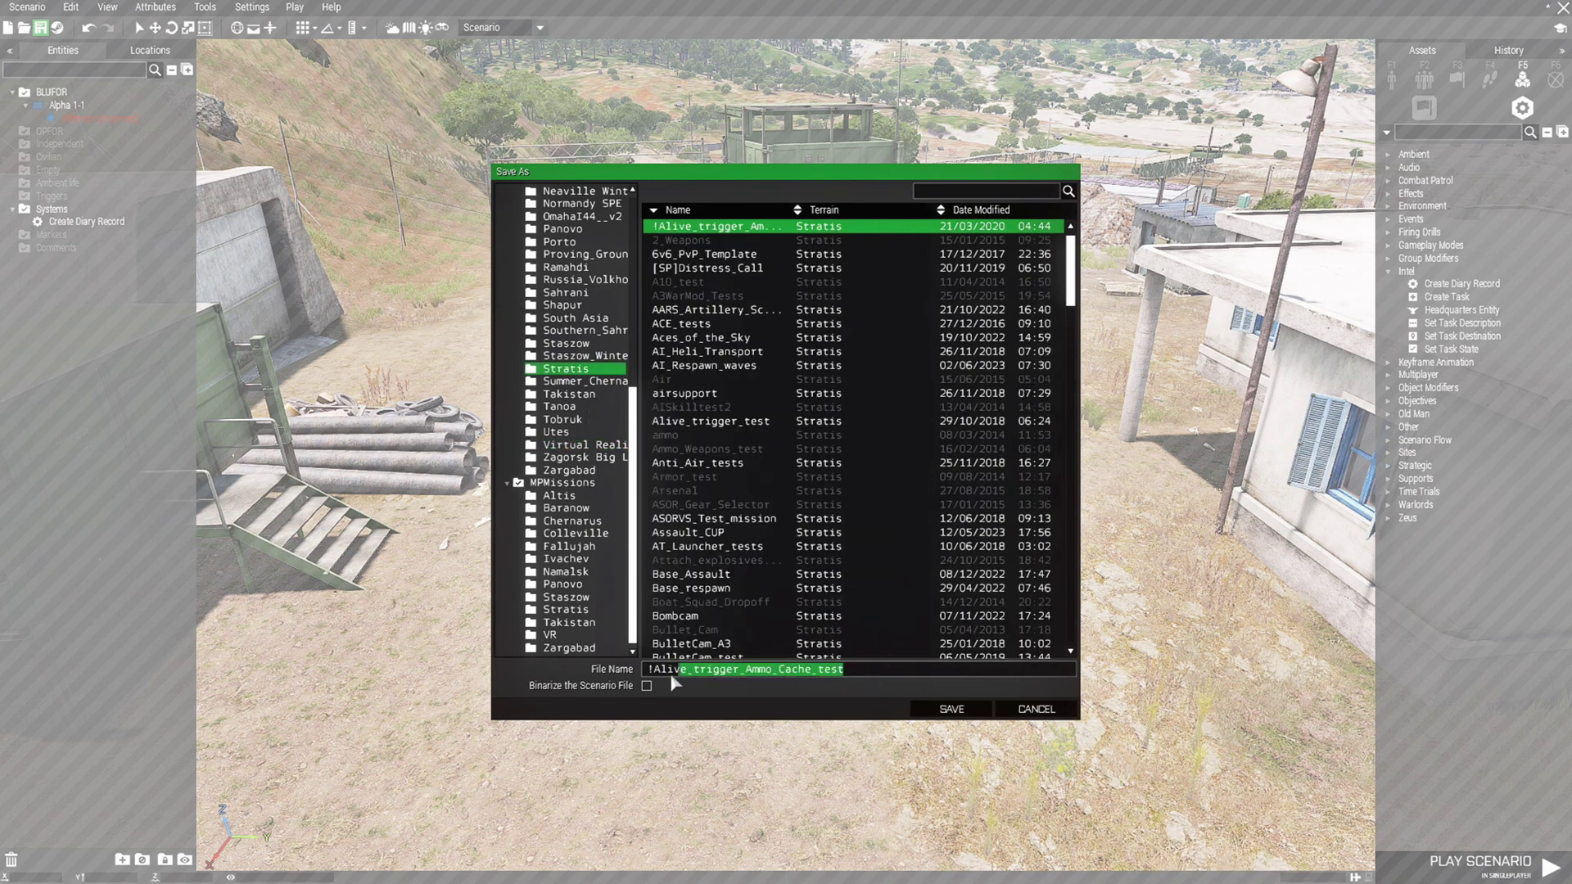
key(BackSpace)
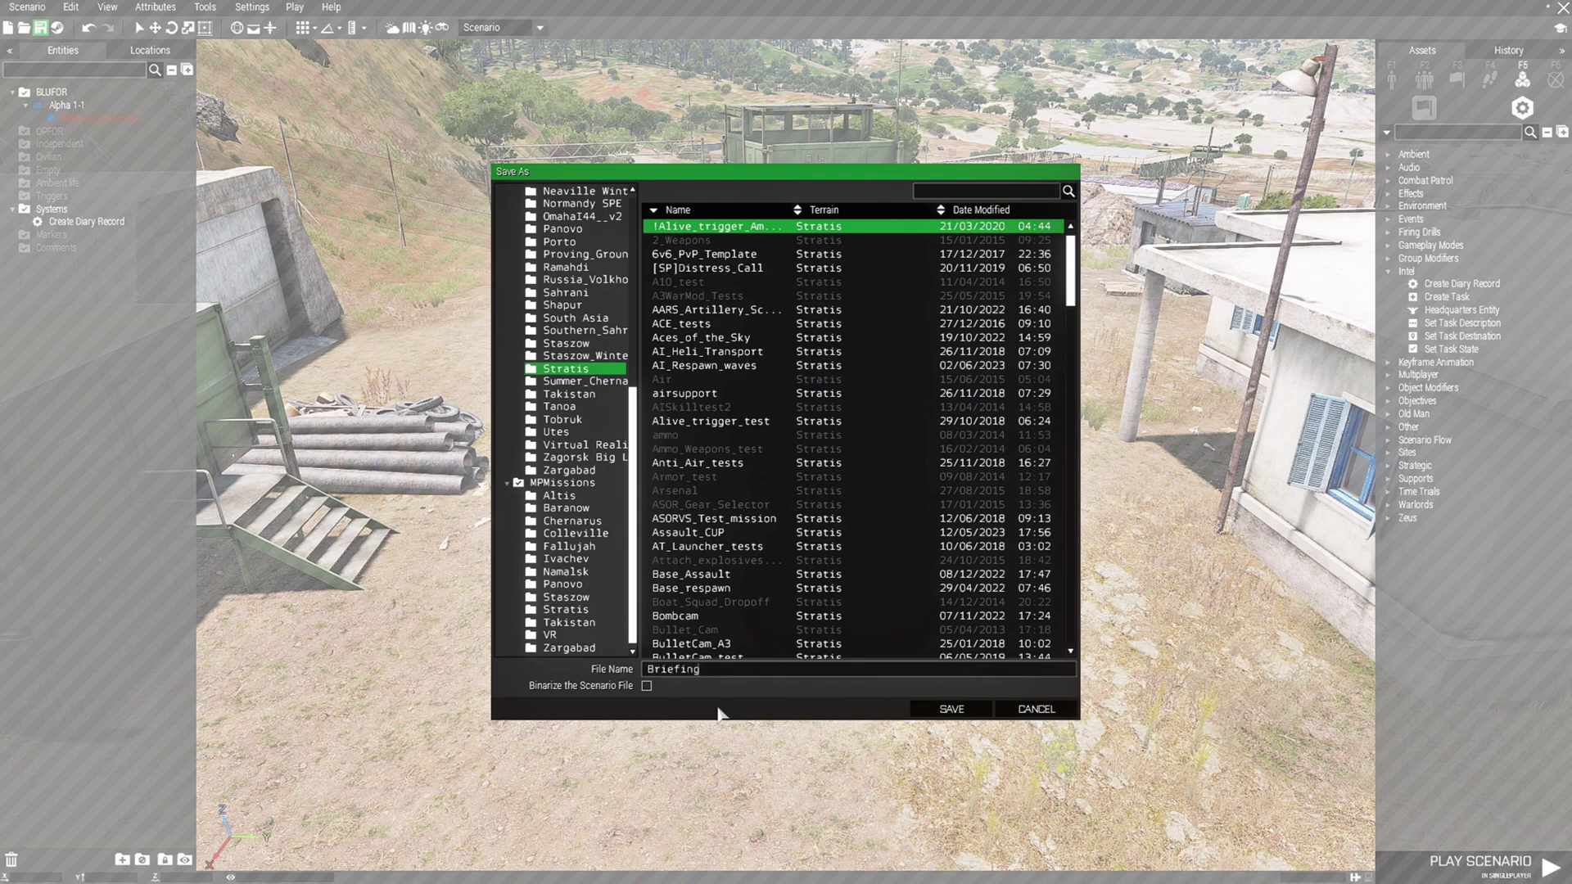
click(951, 709)
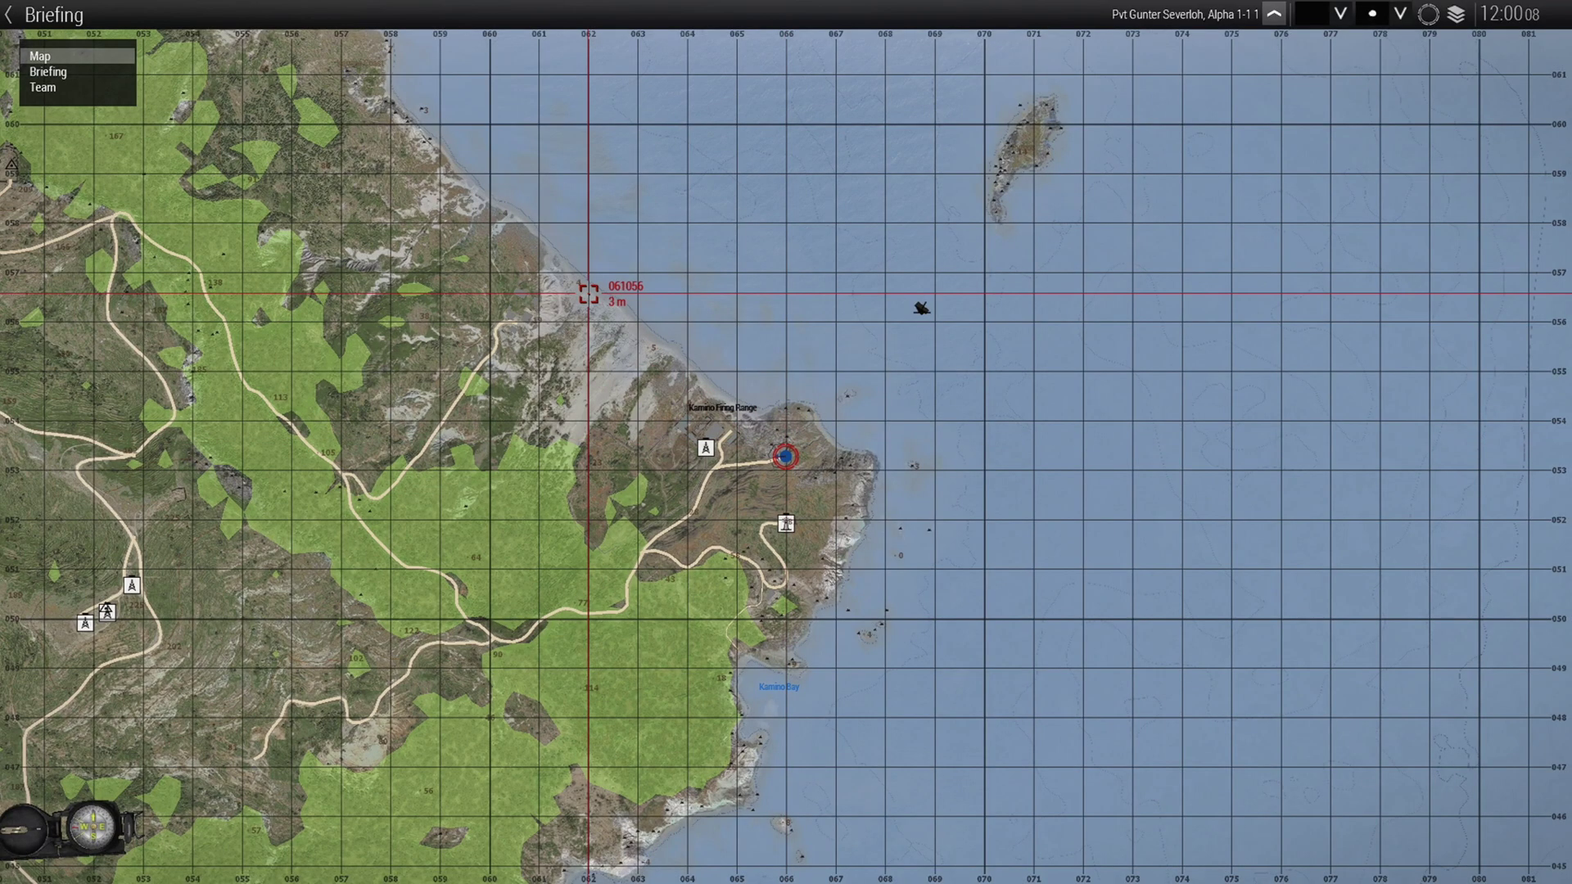
In the running scenario's briefing, check the Situation entry's defence text, then return to the map.
click(49, 72)
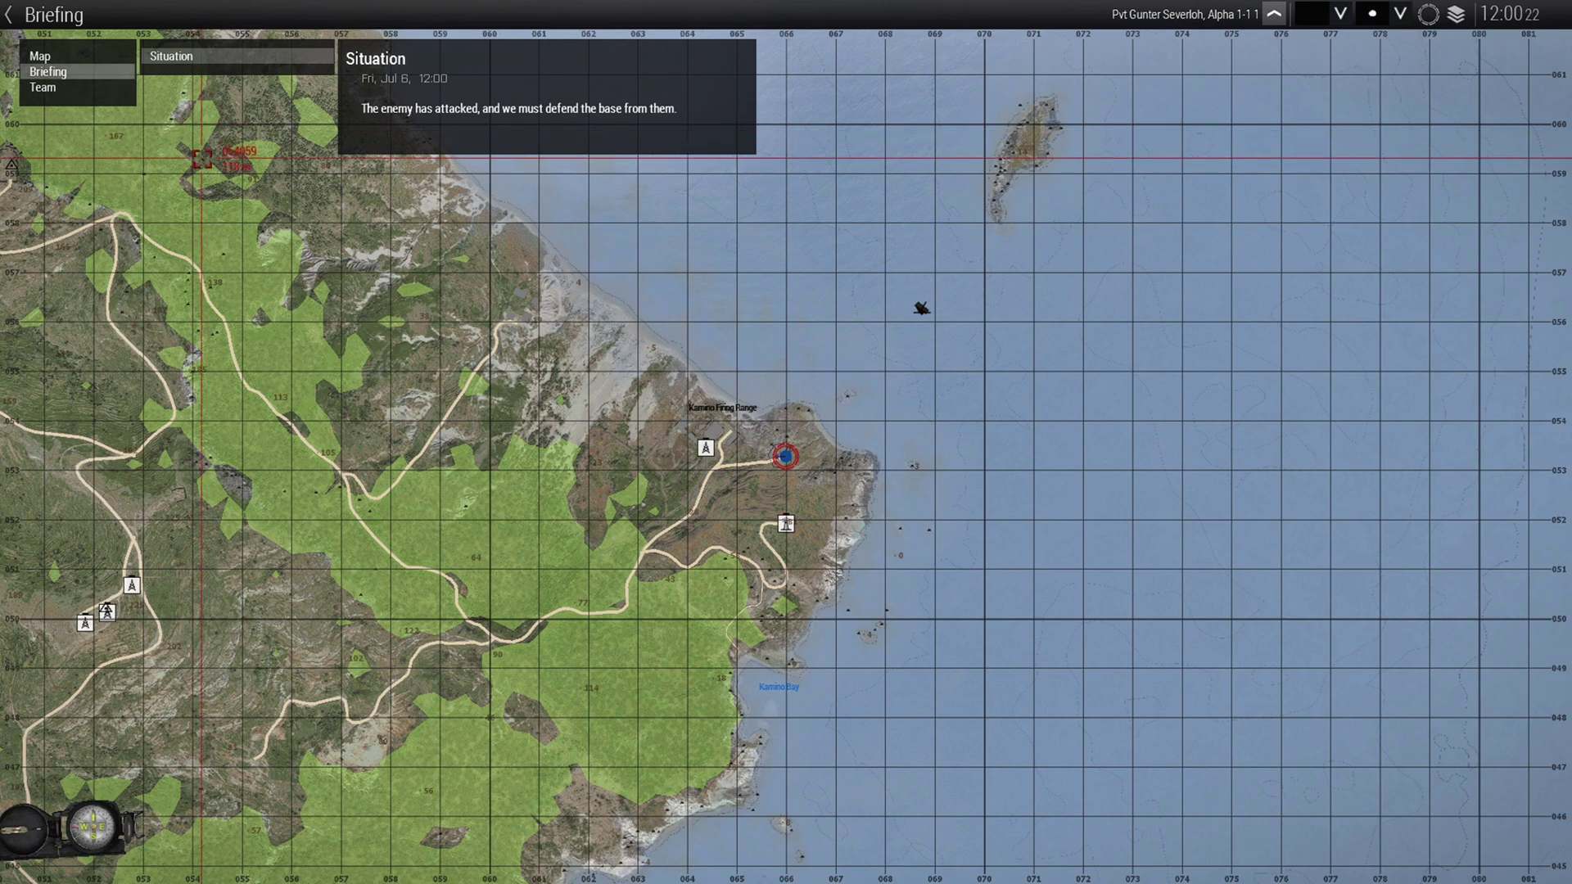
click(42, 57)
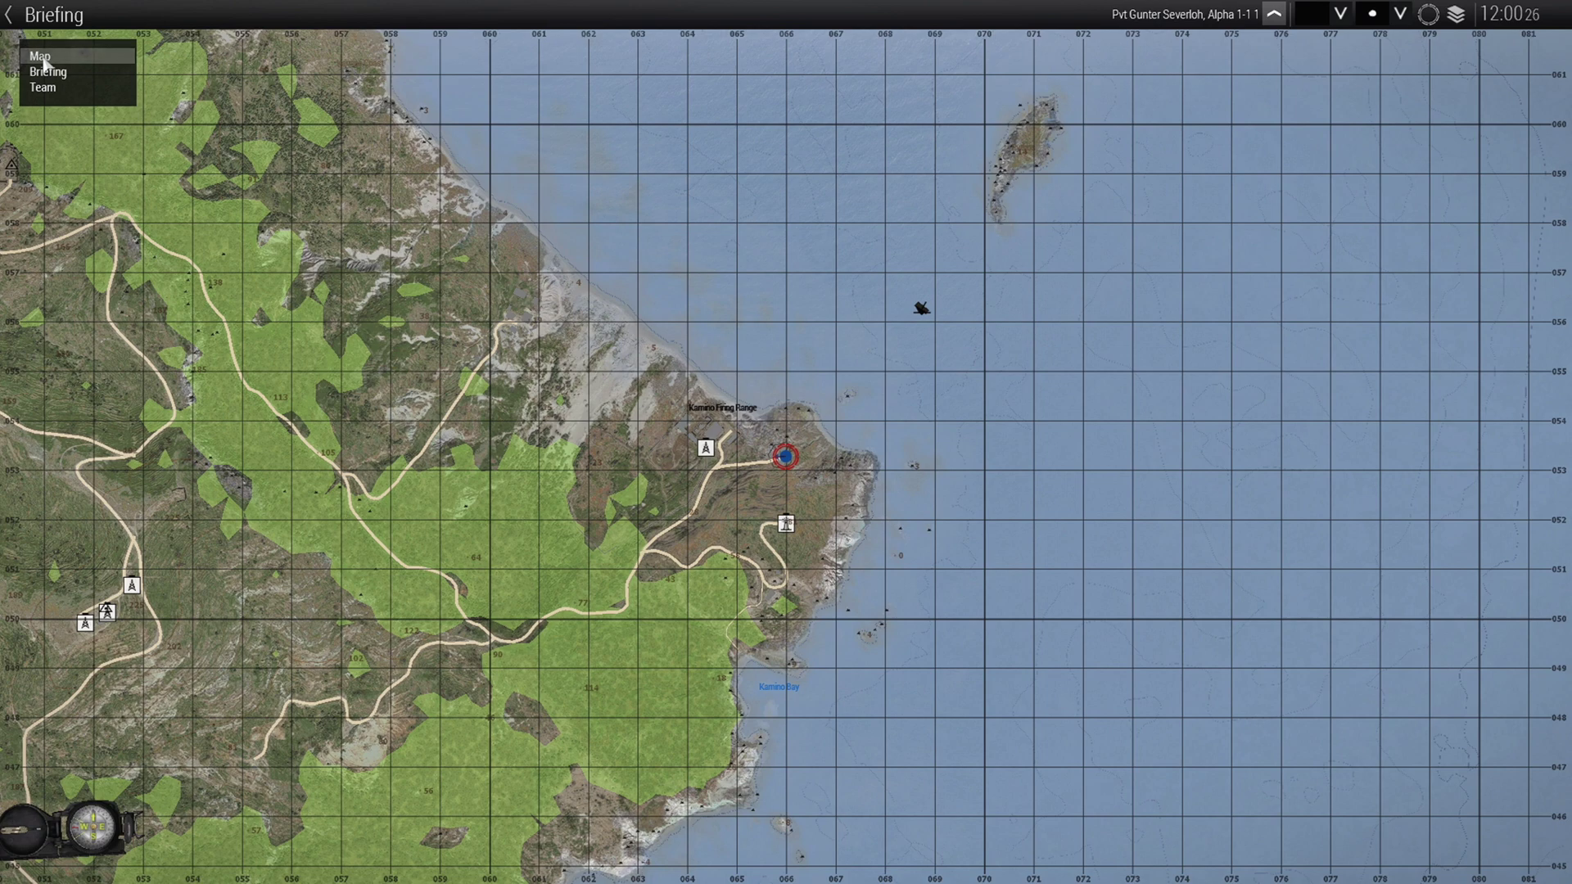
click(52, 73)
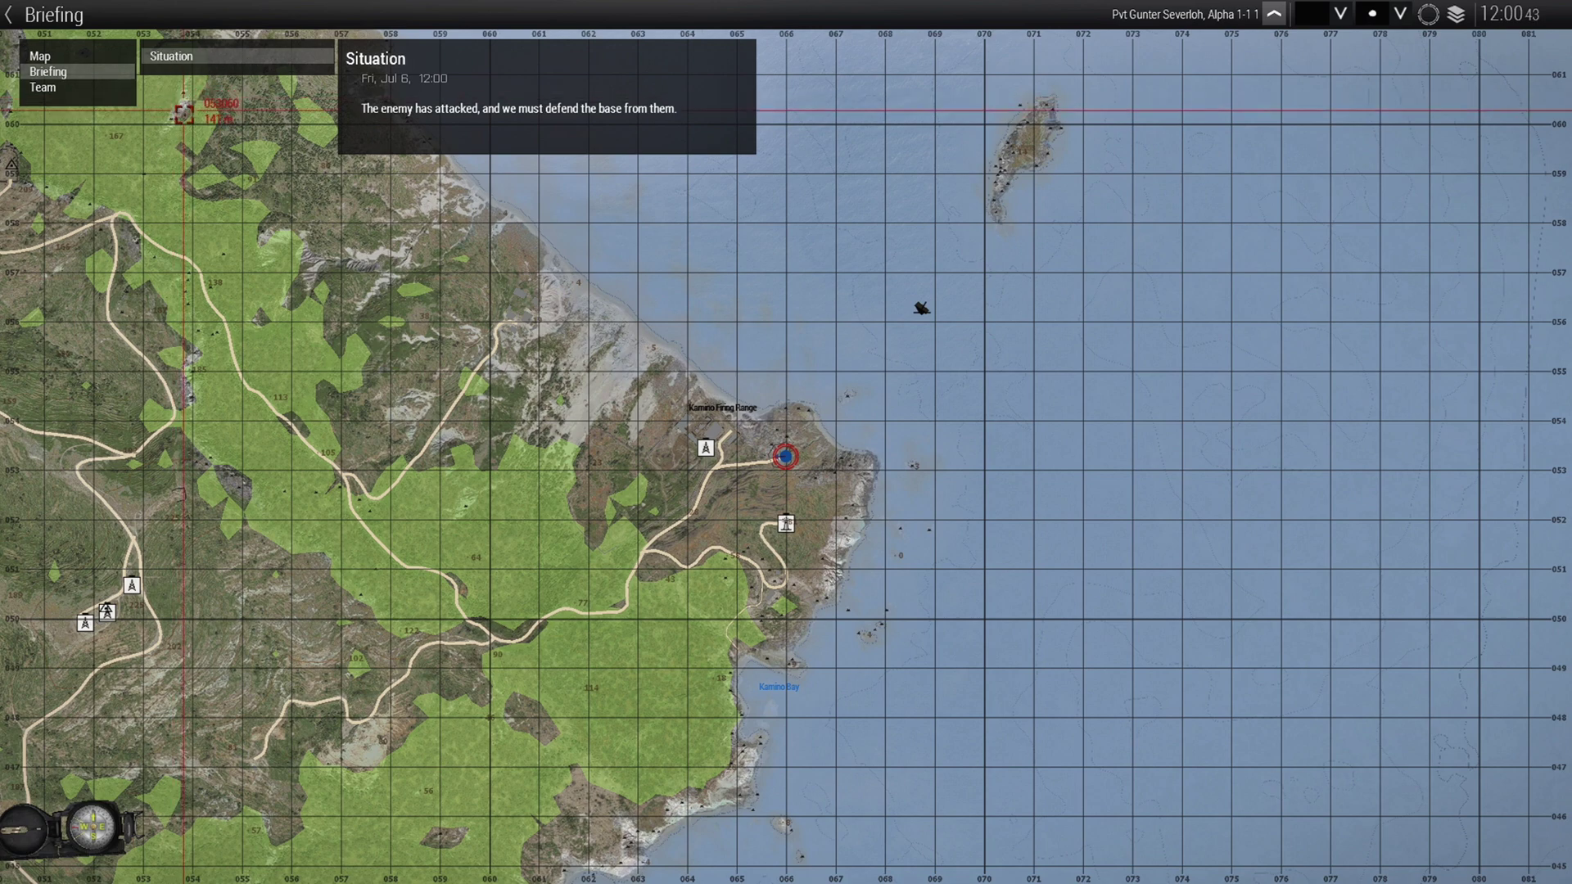
click(39, 57)
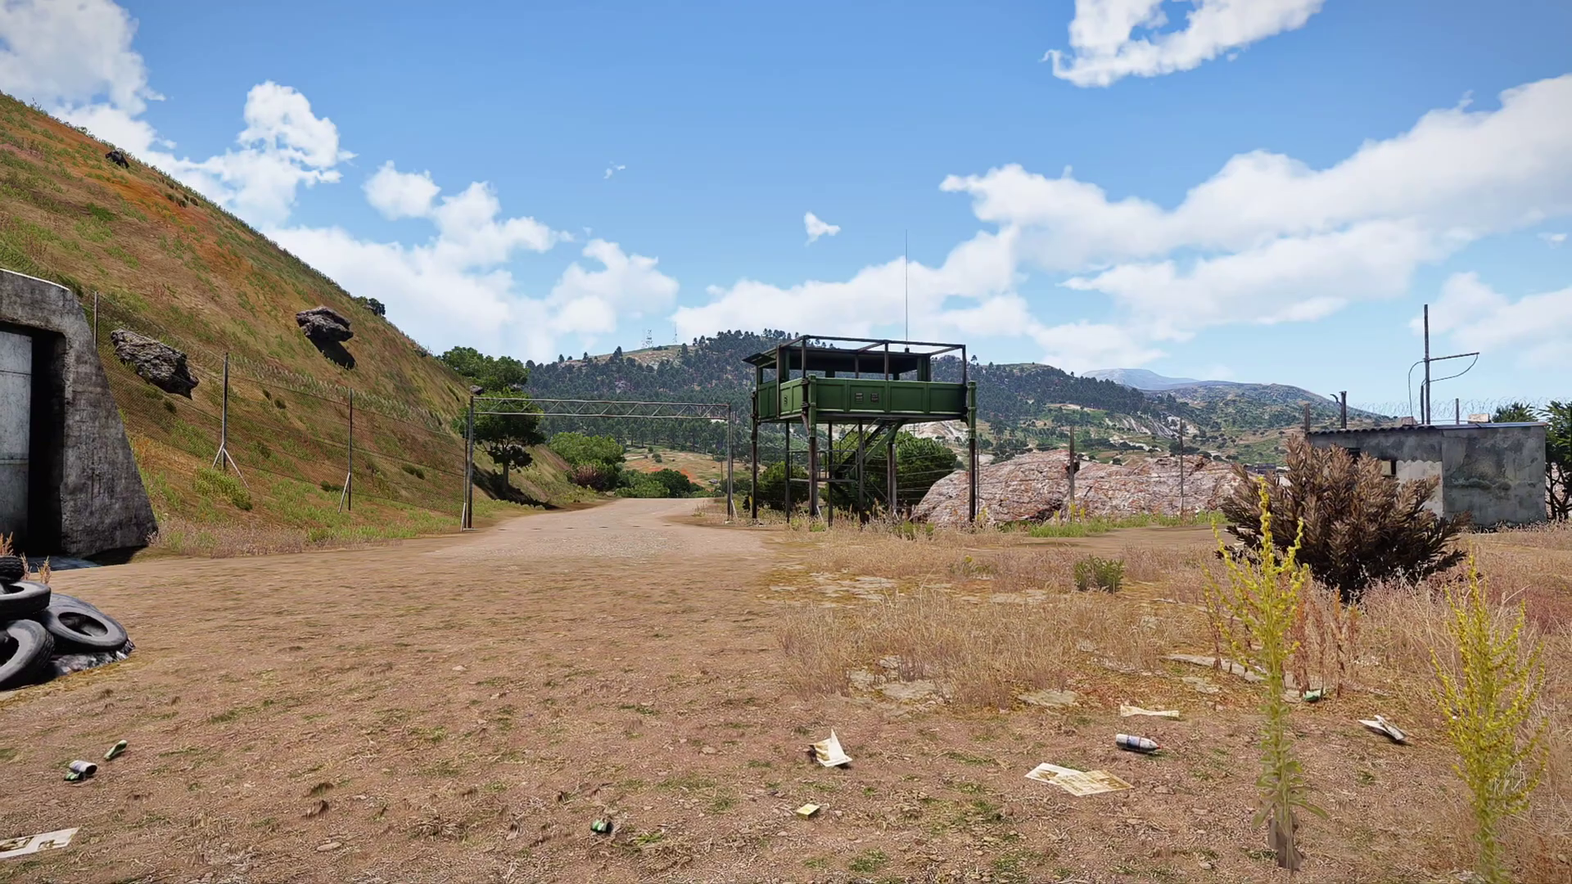
Create a 'Mission' record for all playable units: 'Move to the walls of the base and take up a position to defend'.
key(Escape)
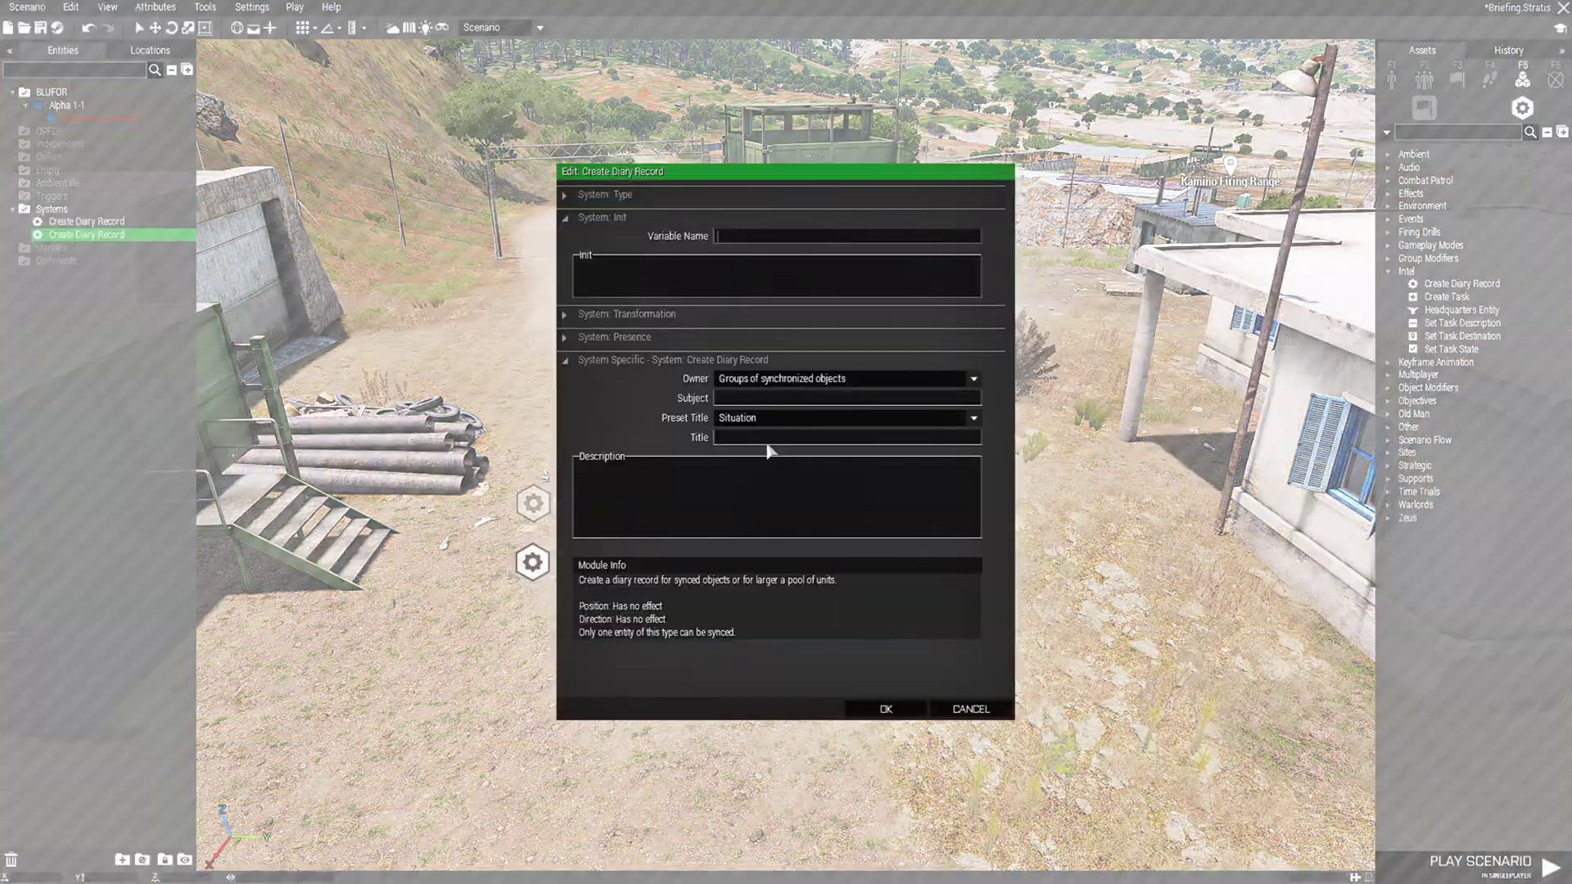
click(818, 381)
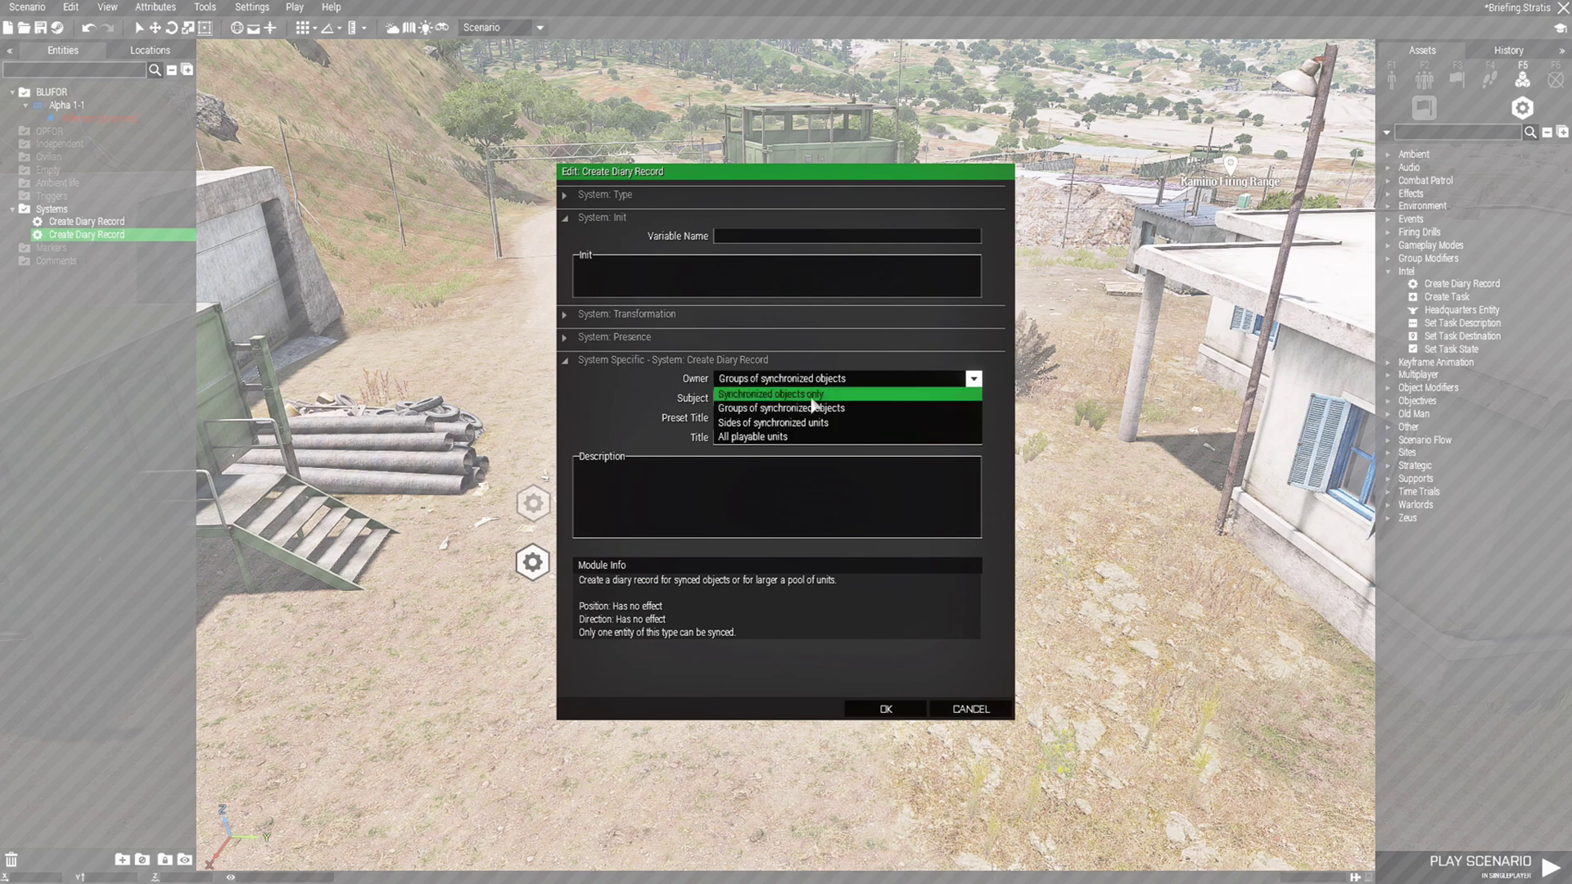
click(800, 438)
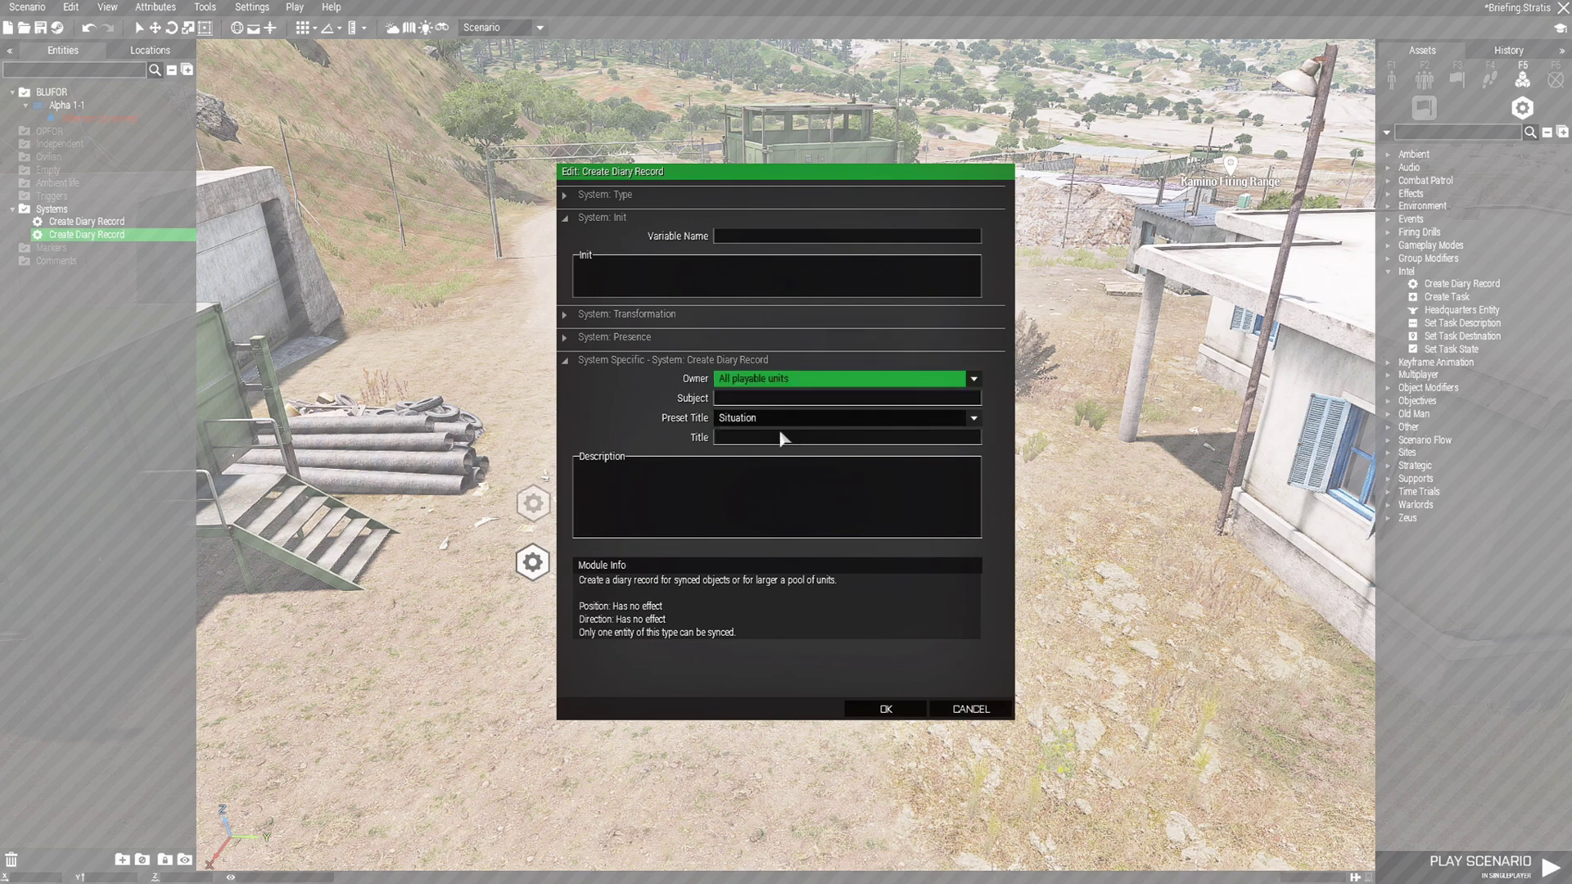
click(729, 443)
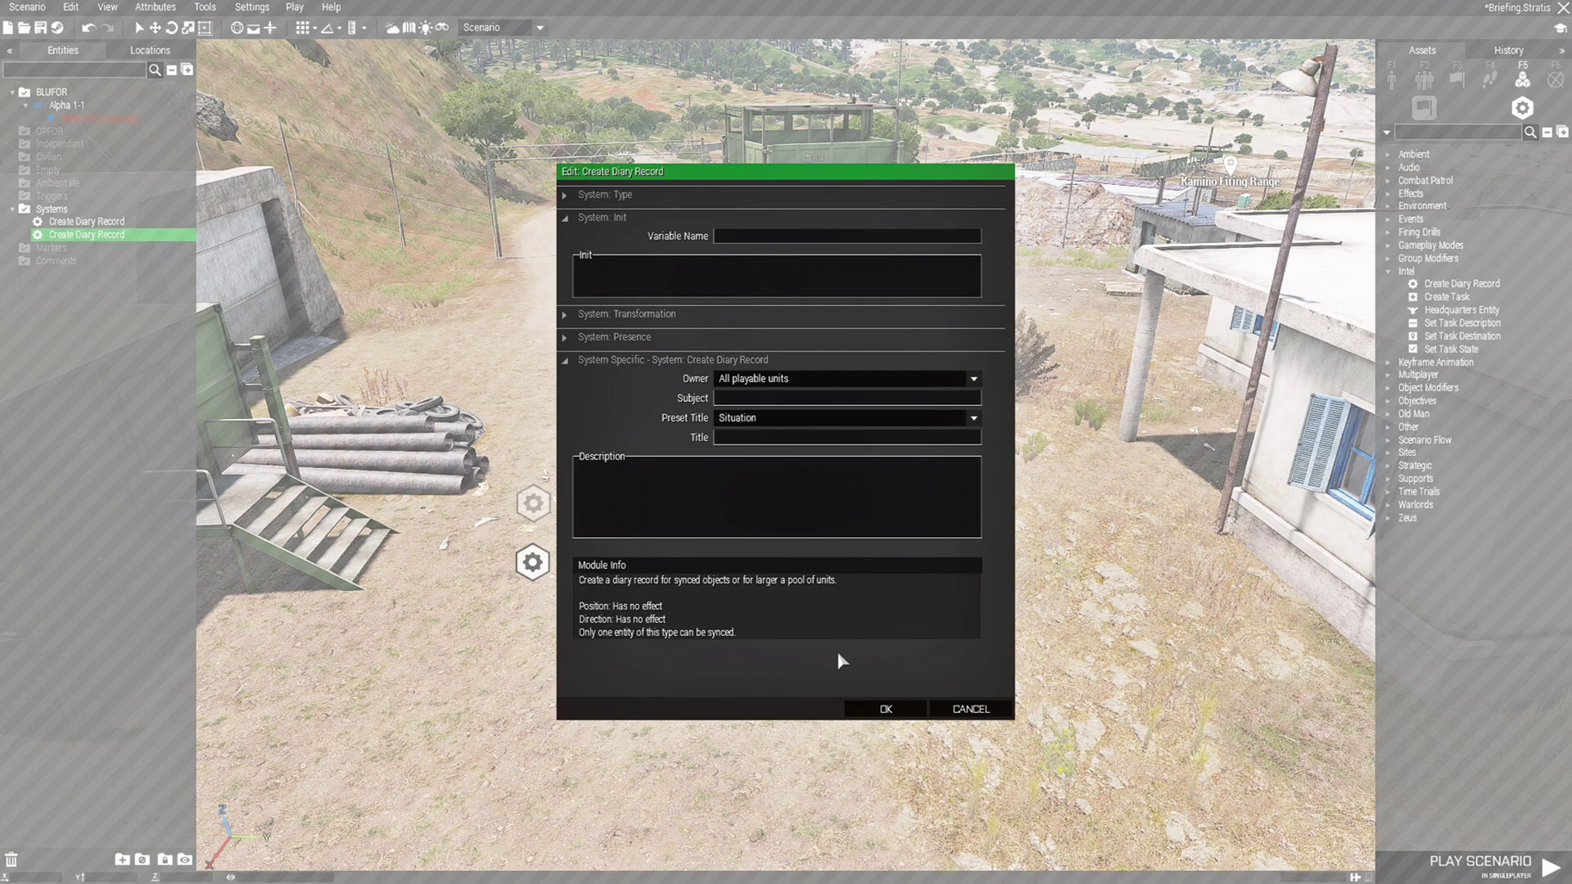
text(Mission)
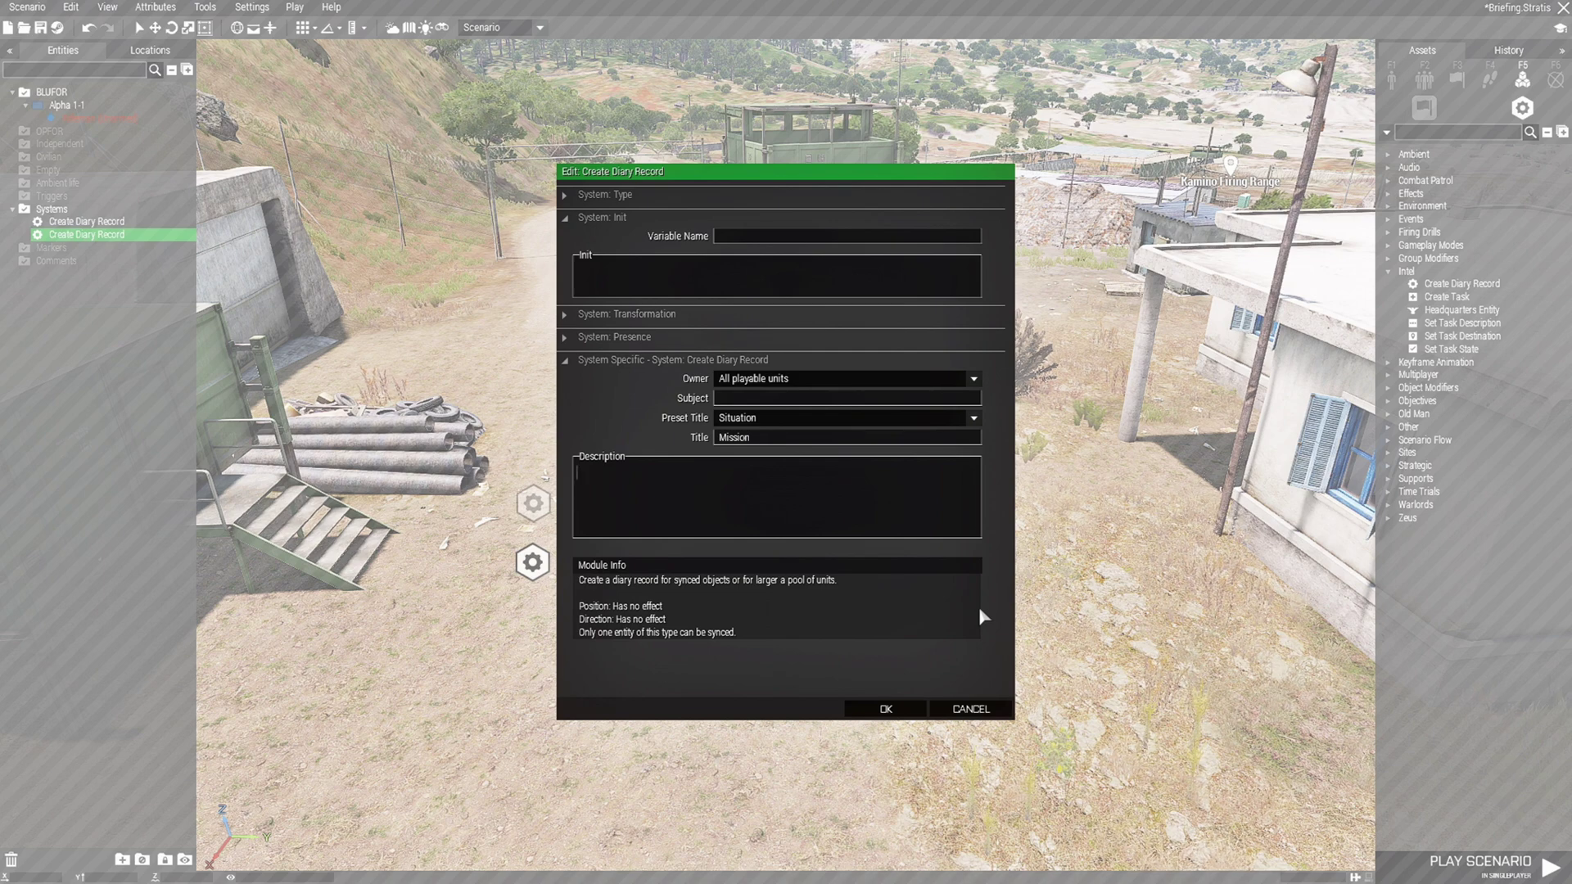
text(Move to the walls of the base and take up a positio)
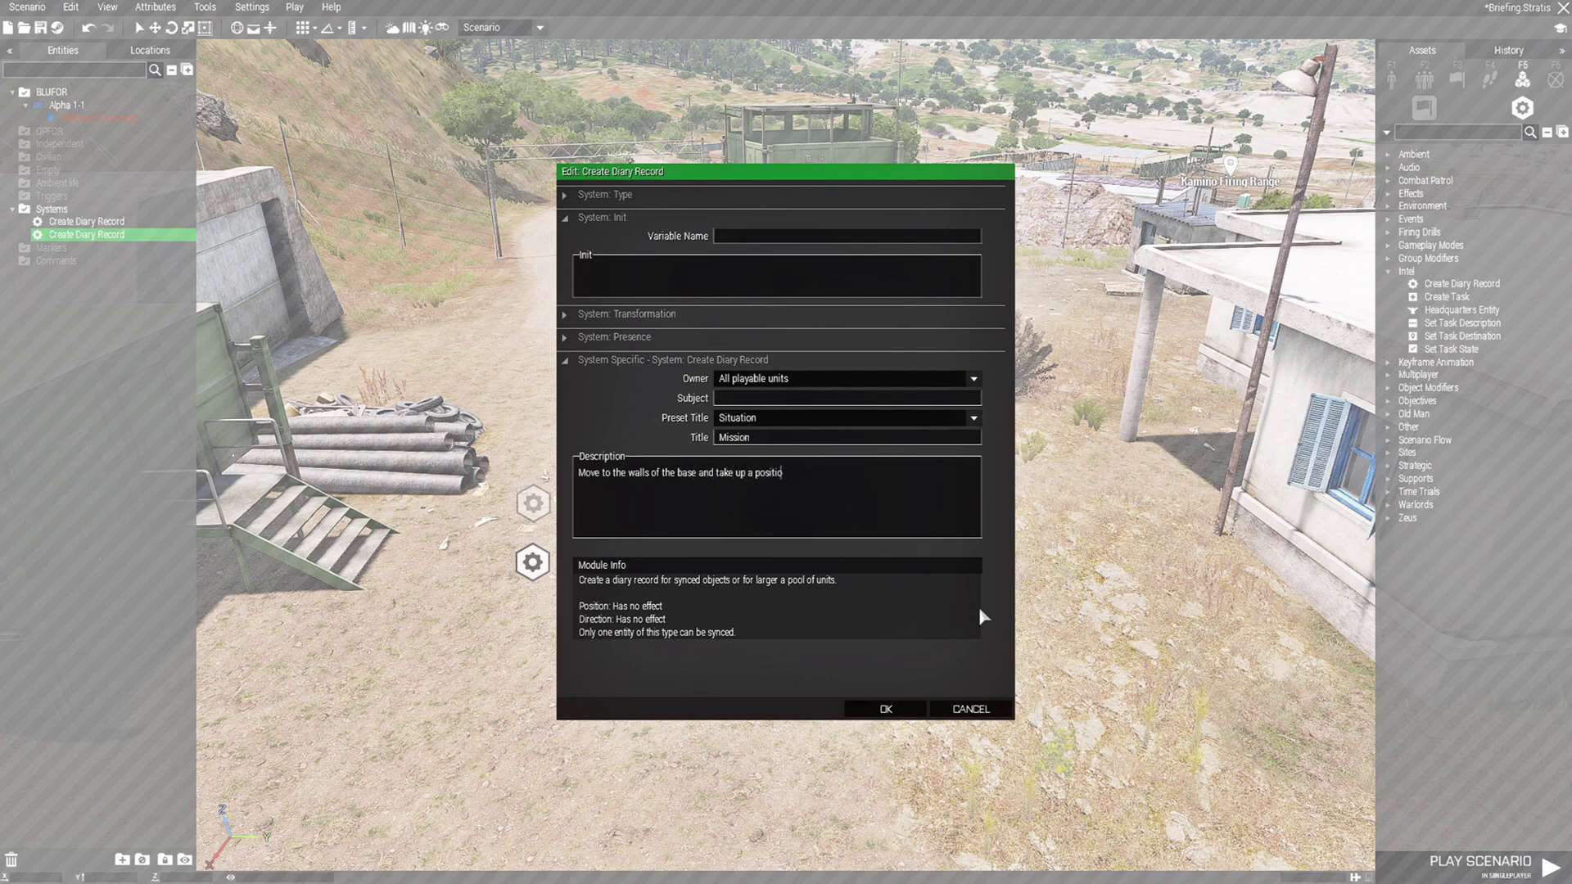
text(n to defend)
click(852, 713)
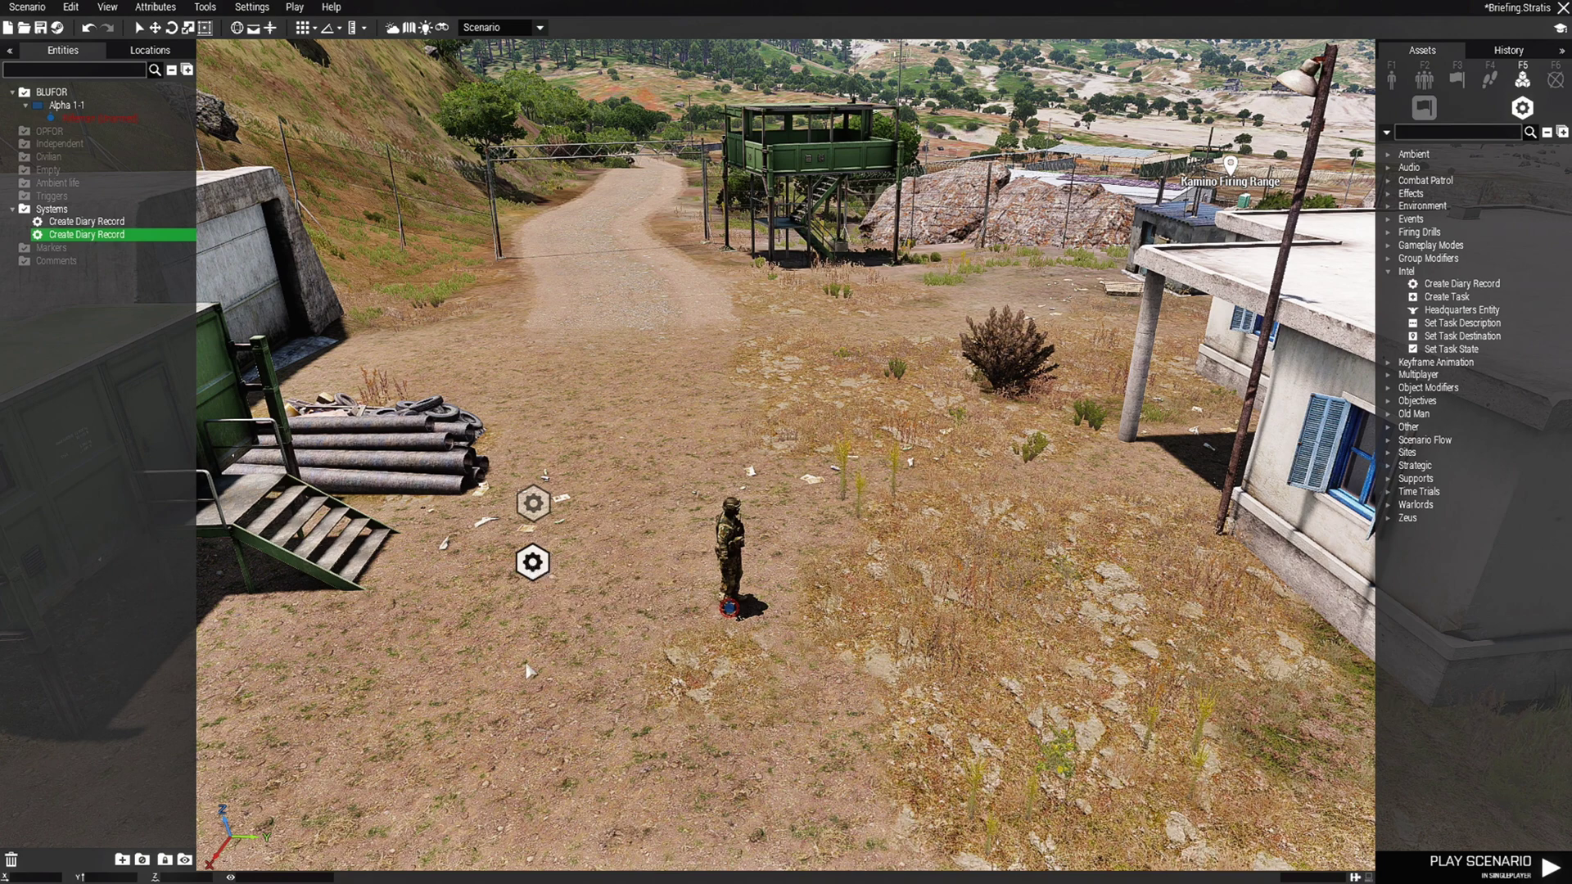
Paste a diary record copy titled Execution: 'Pick up your weapon on the way to your defensive post'.
key(ctrl+v)
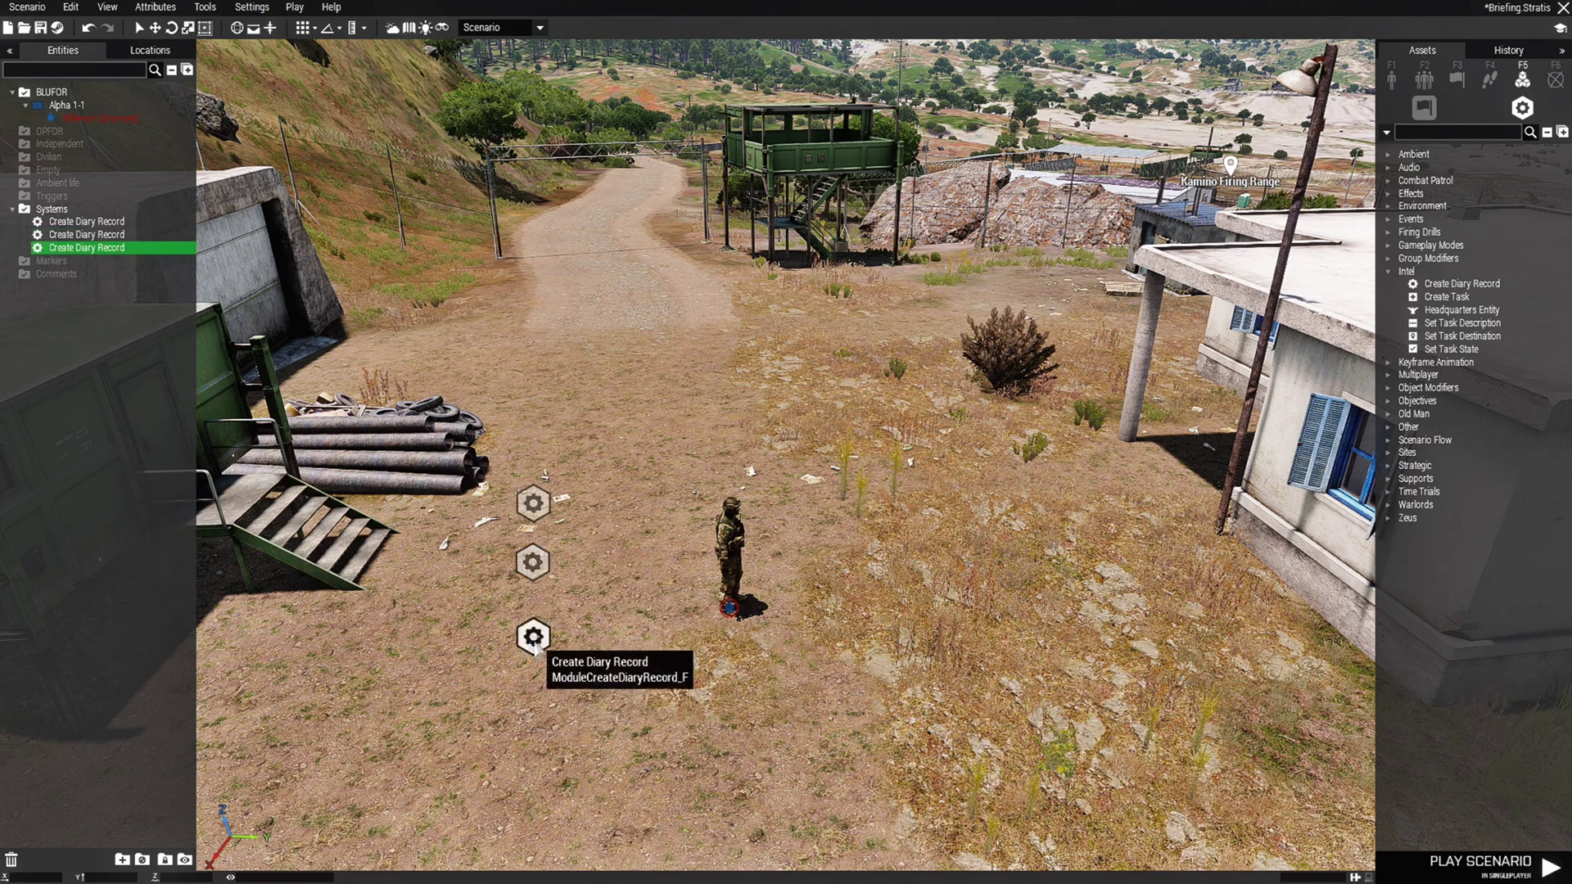
double_click(541, 652)
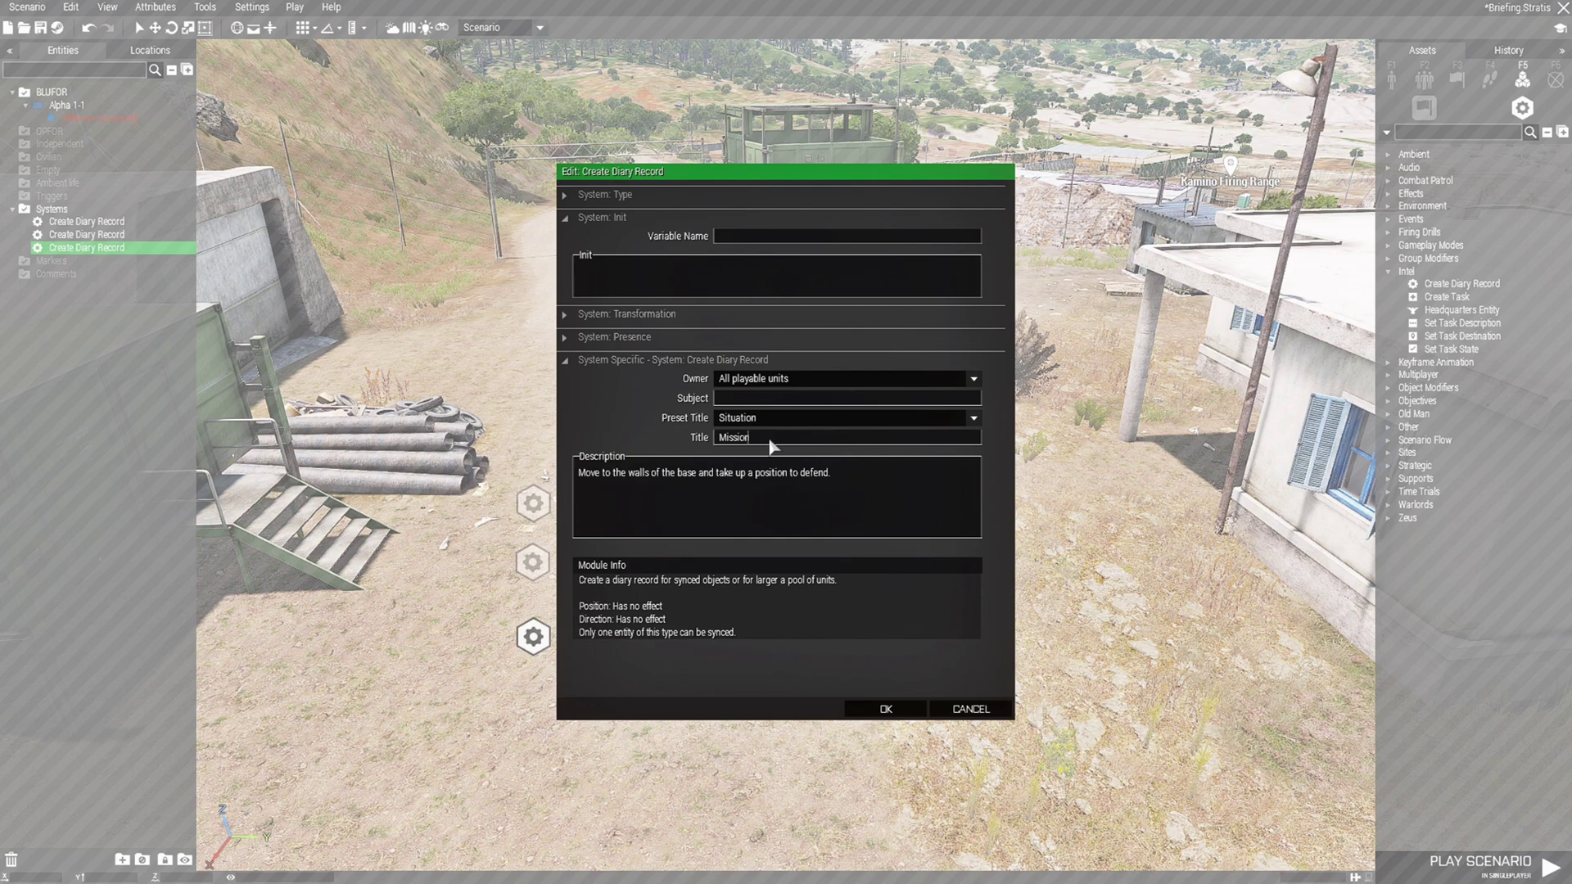
key(BackSpace)
key(BackSpace)
key(BackSpace)
key(BackSpace)
key(BackSpace)
drag(851, 473, 716, 499)
drag(610, 525, 563, 518)
key(BackSpace)
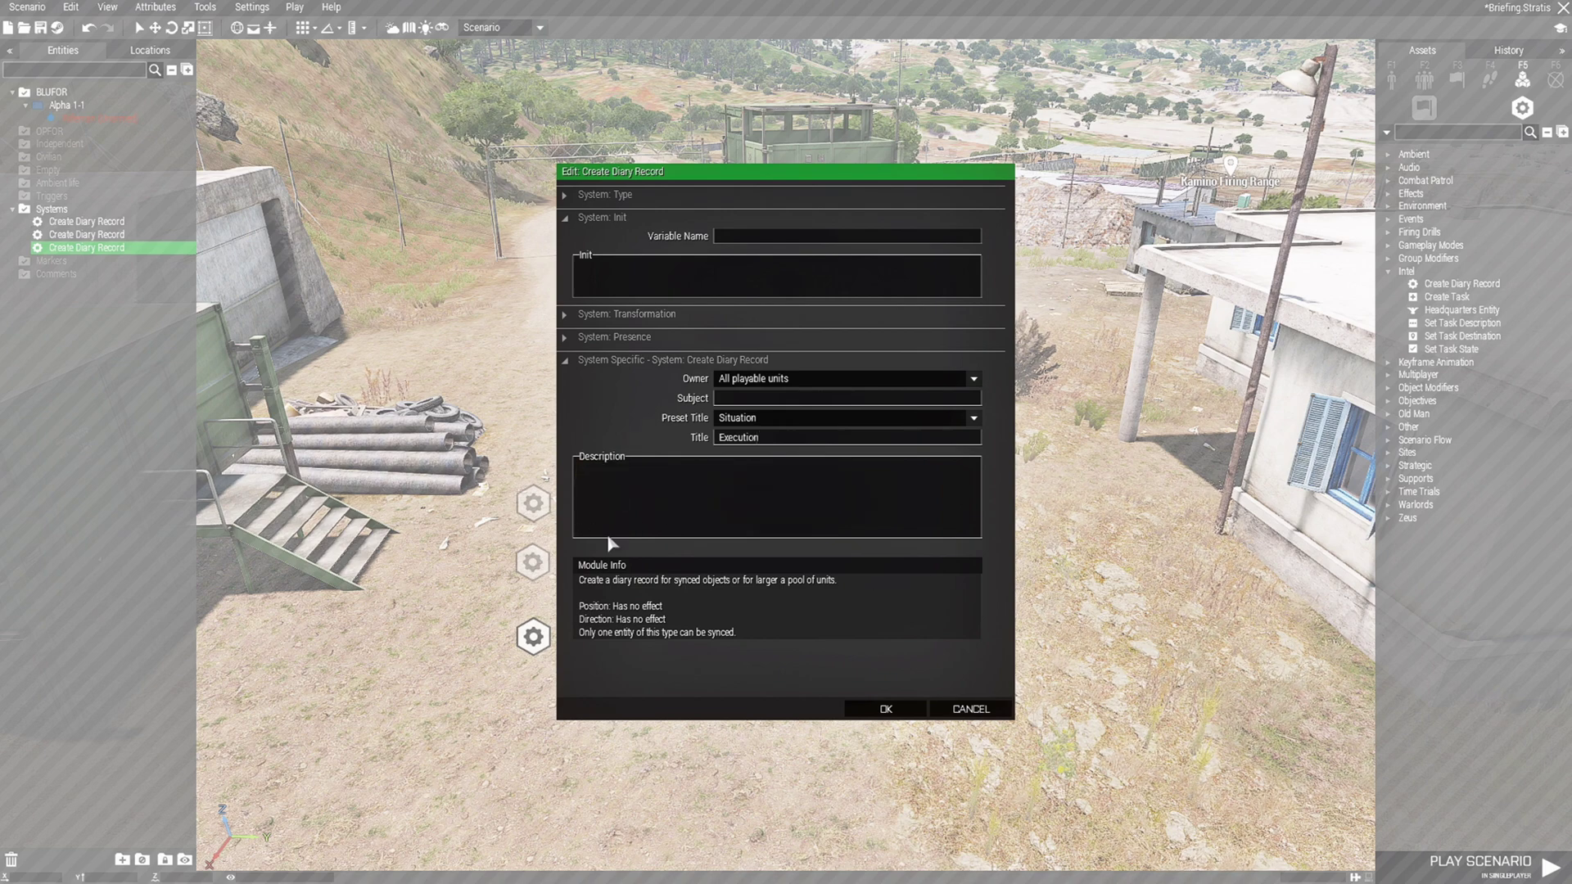
text(Pick up y)
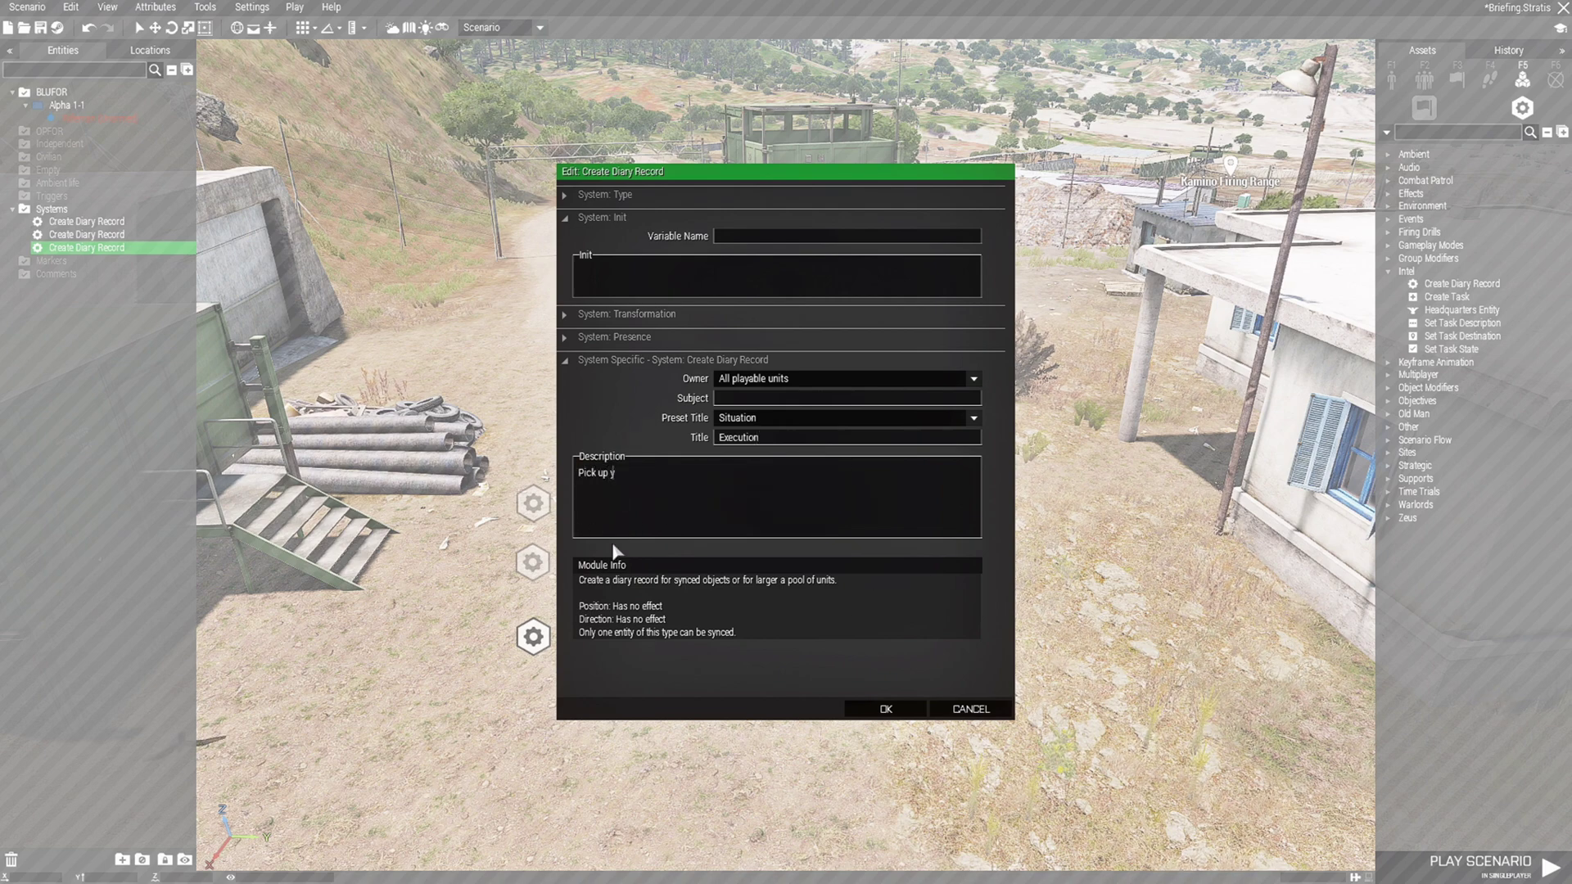
text(our weapon)
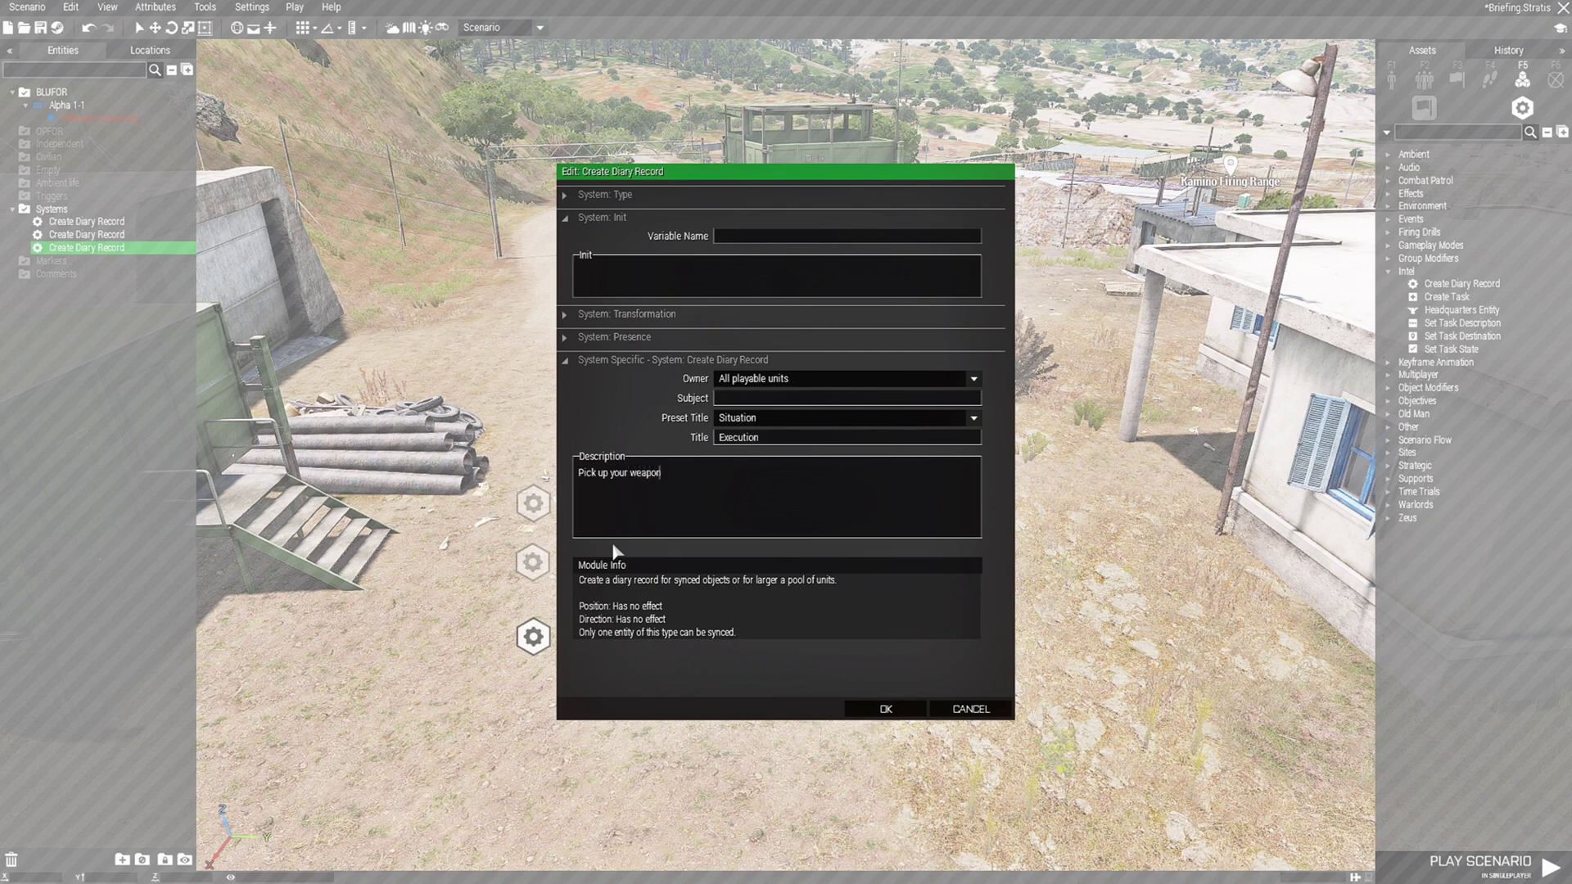
text( on the way to your defensive pos)
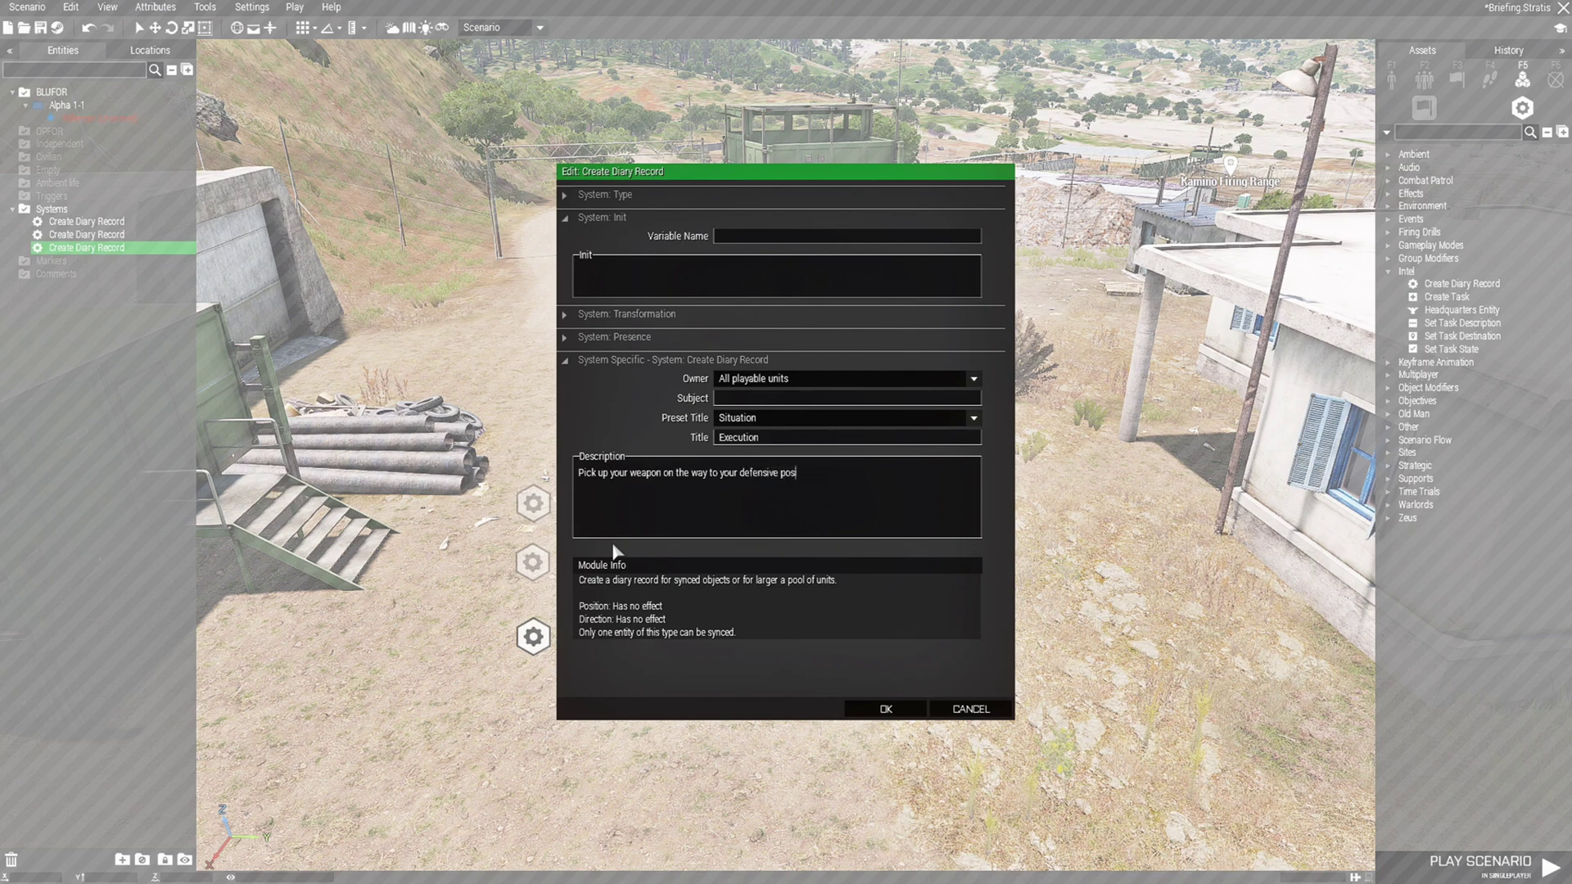
text(tion.)
click(886, 709)
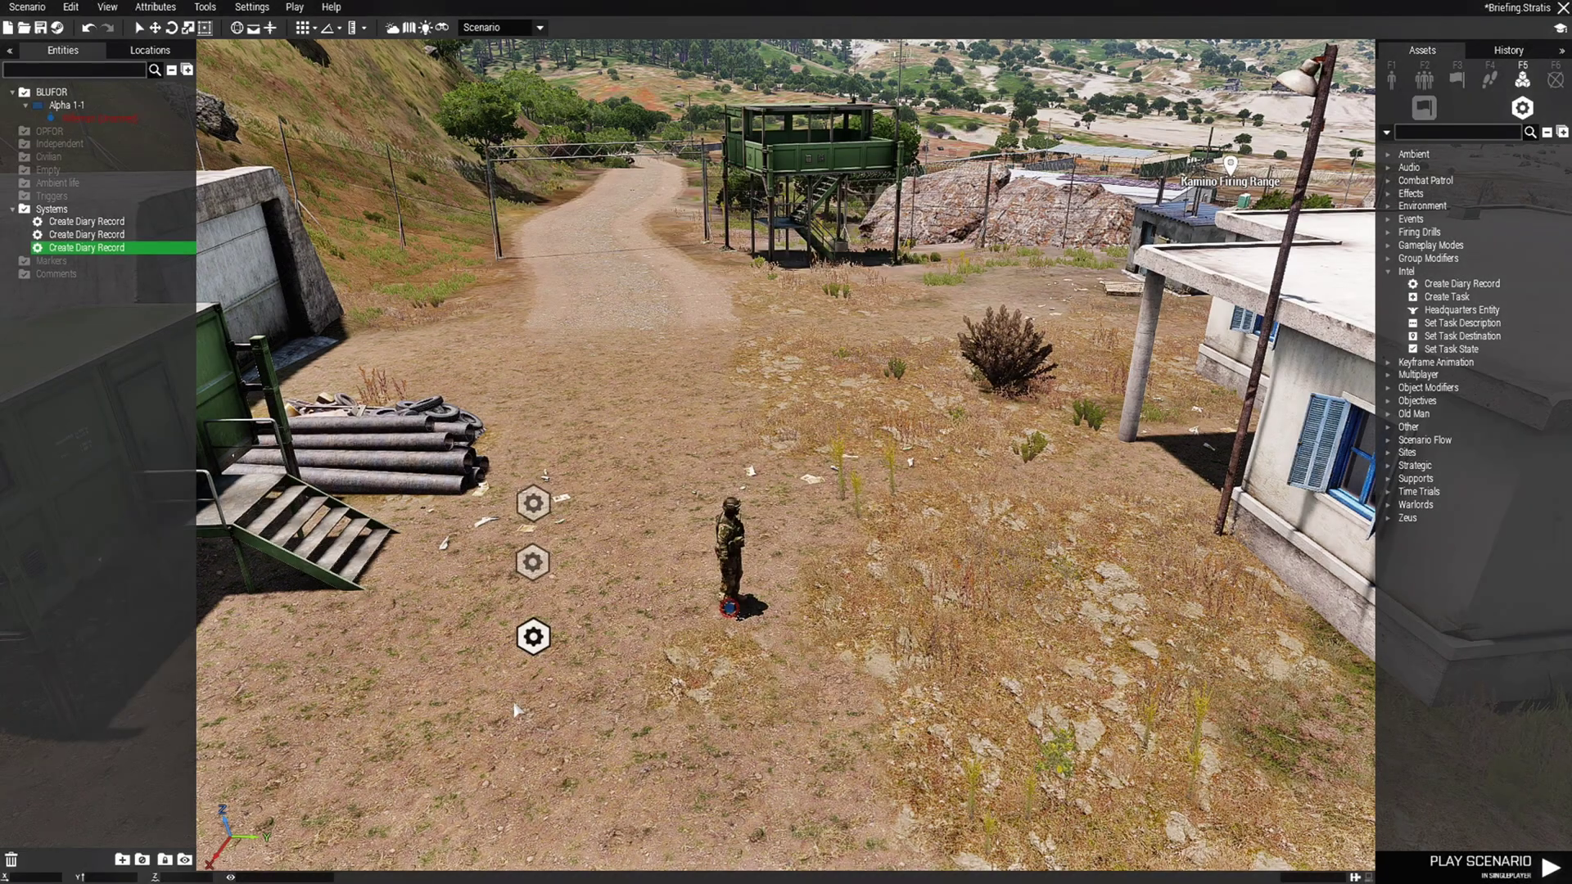
Place a fourth diary record titled Supports: 'You have access to call in for mortar support'.
click(539, 715)
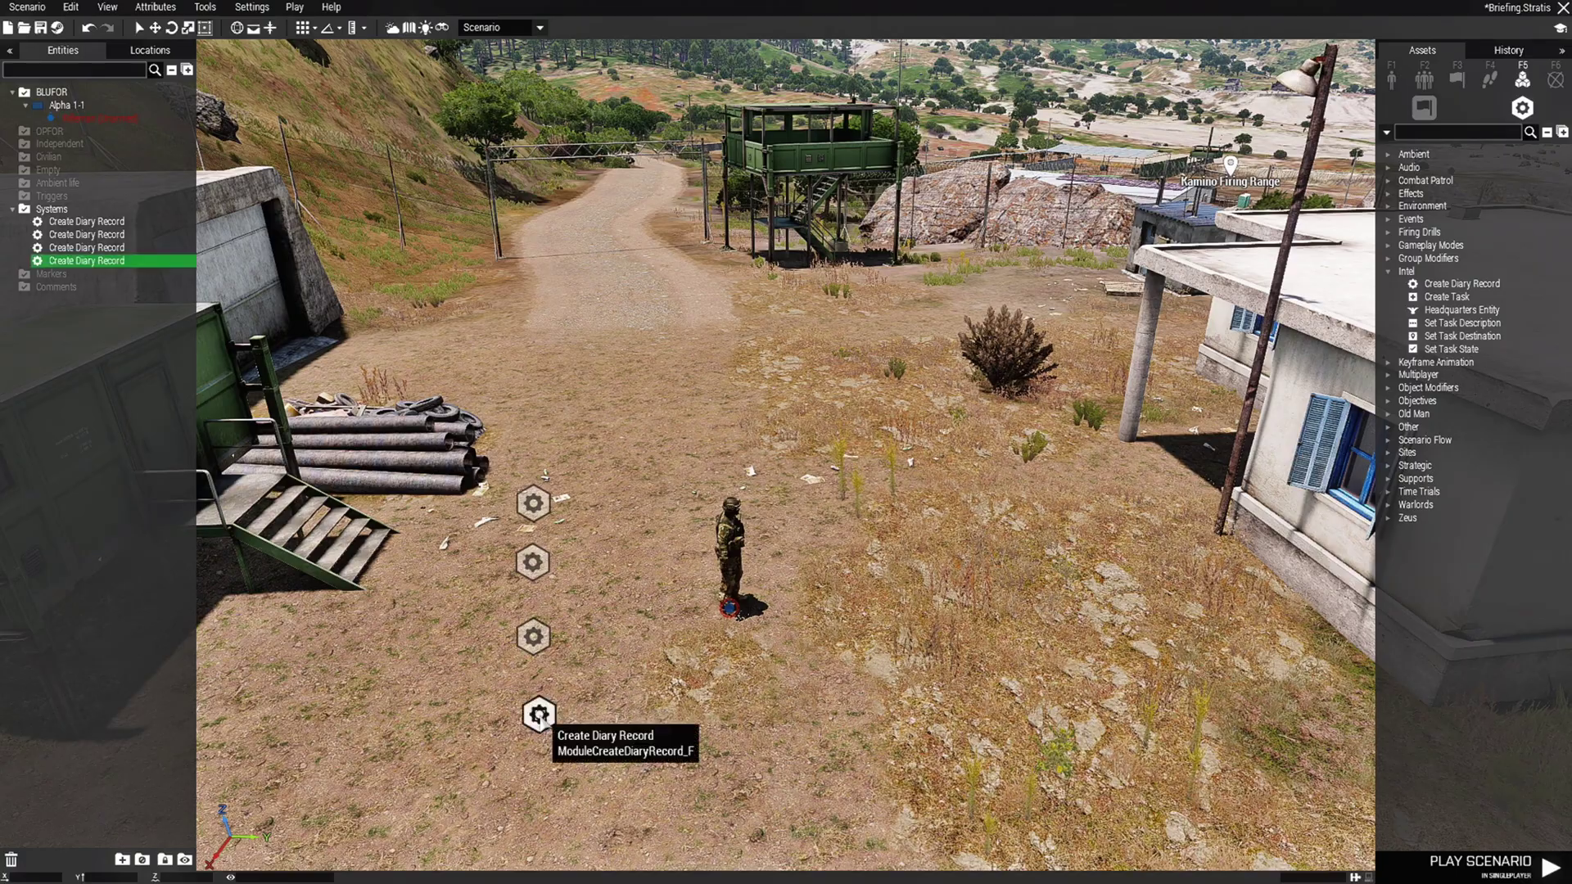
drag(538, 714, 533, 701)
double_click(532, 702)
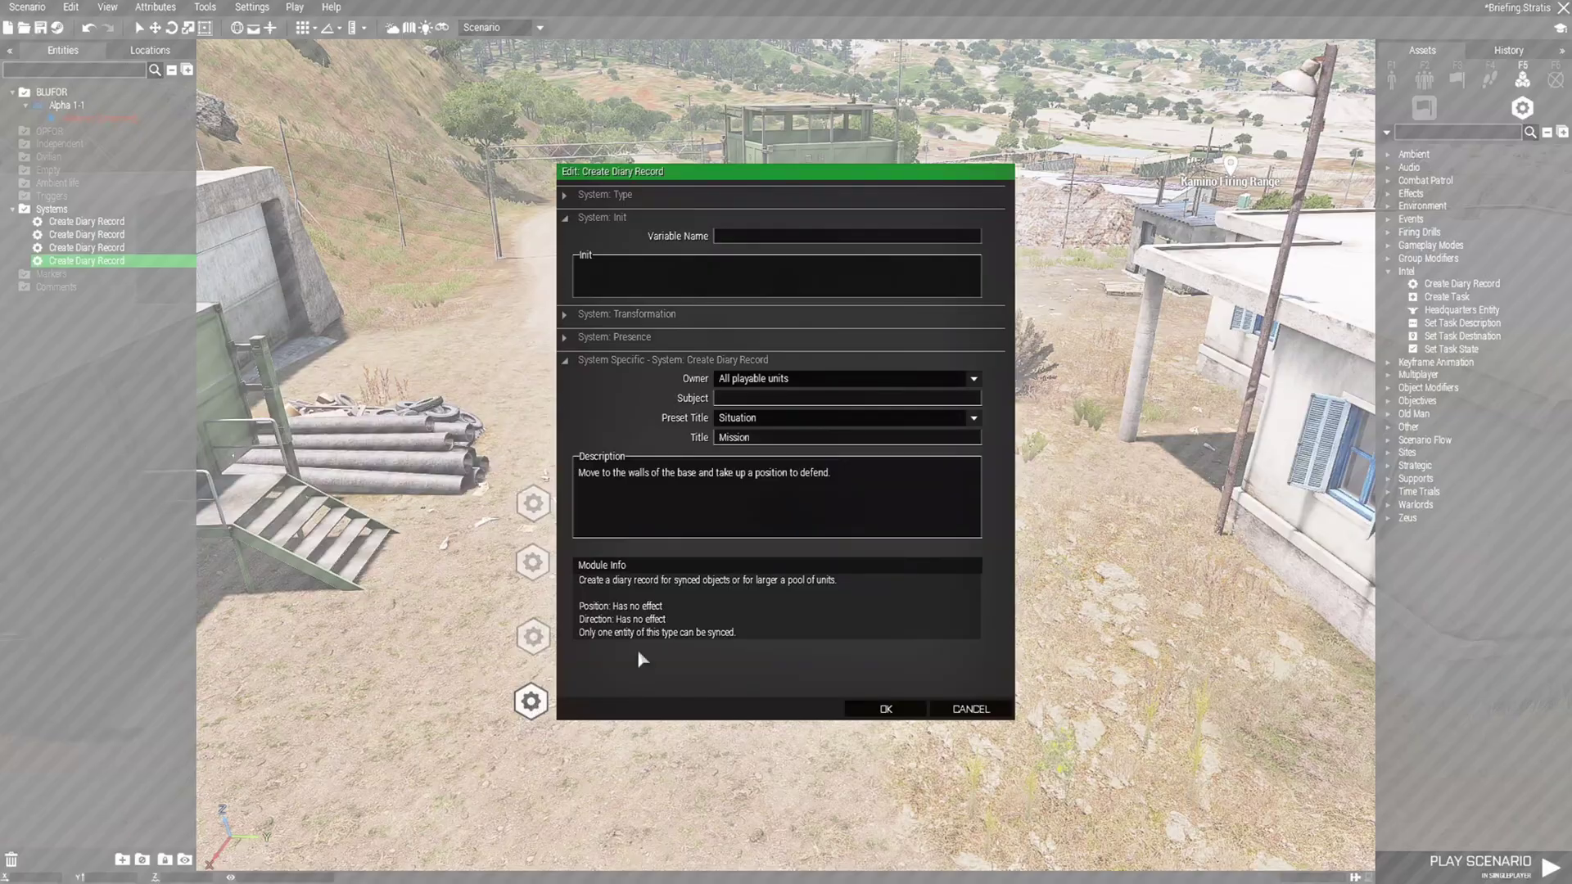
drag(768, 438, 714, 438)
key(BackSpace)
text(Supports)
key(Tab)
key(BackSpace)
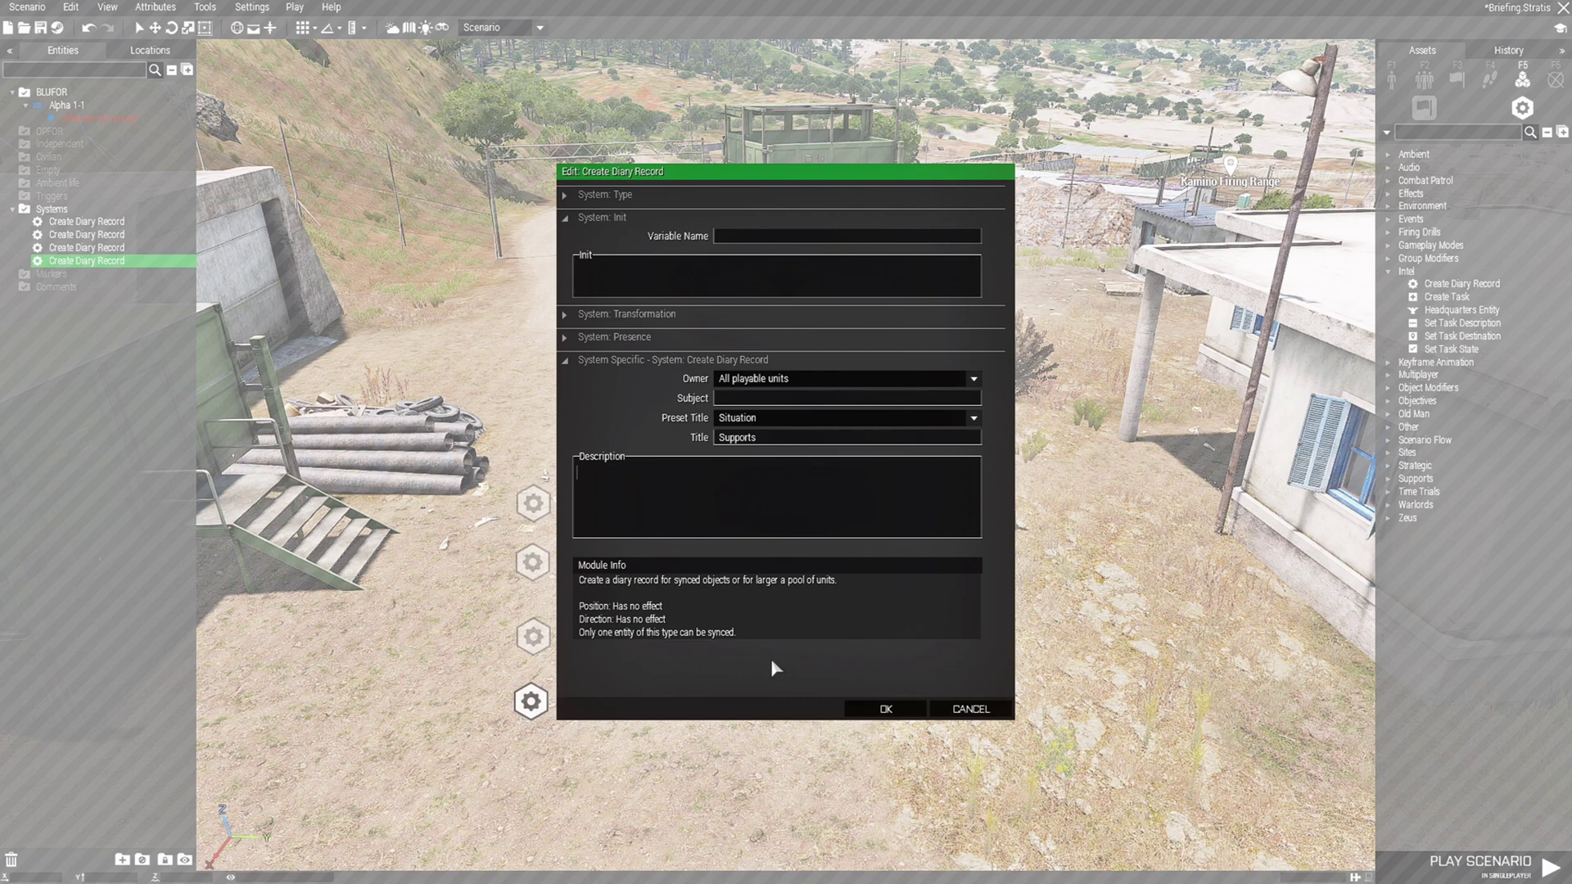
text(You have access)
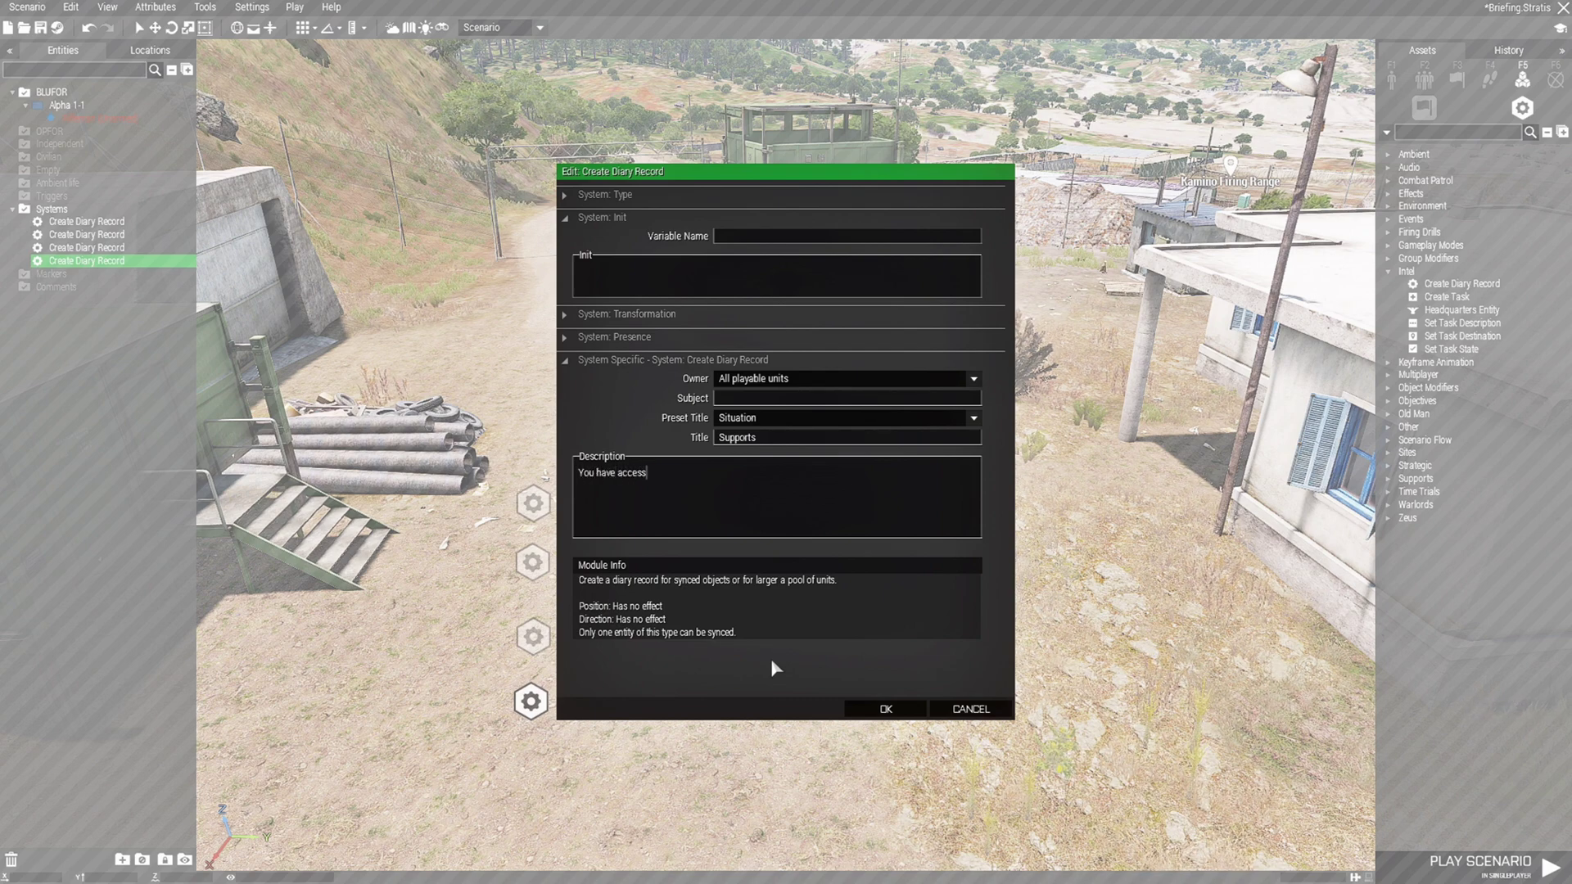
text( to call in for mortar support)
key(Return)
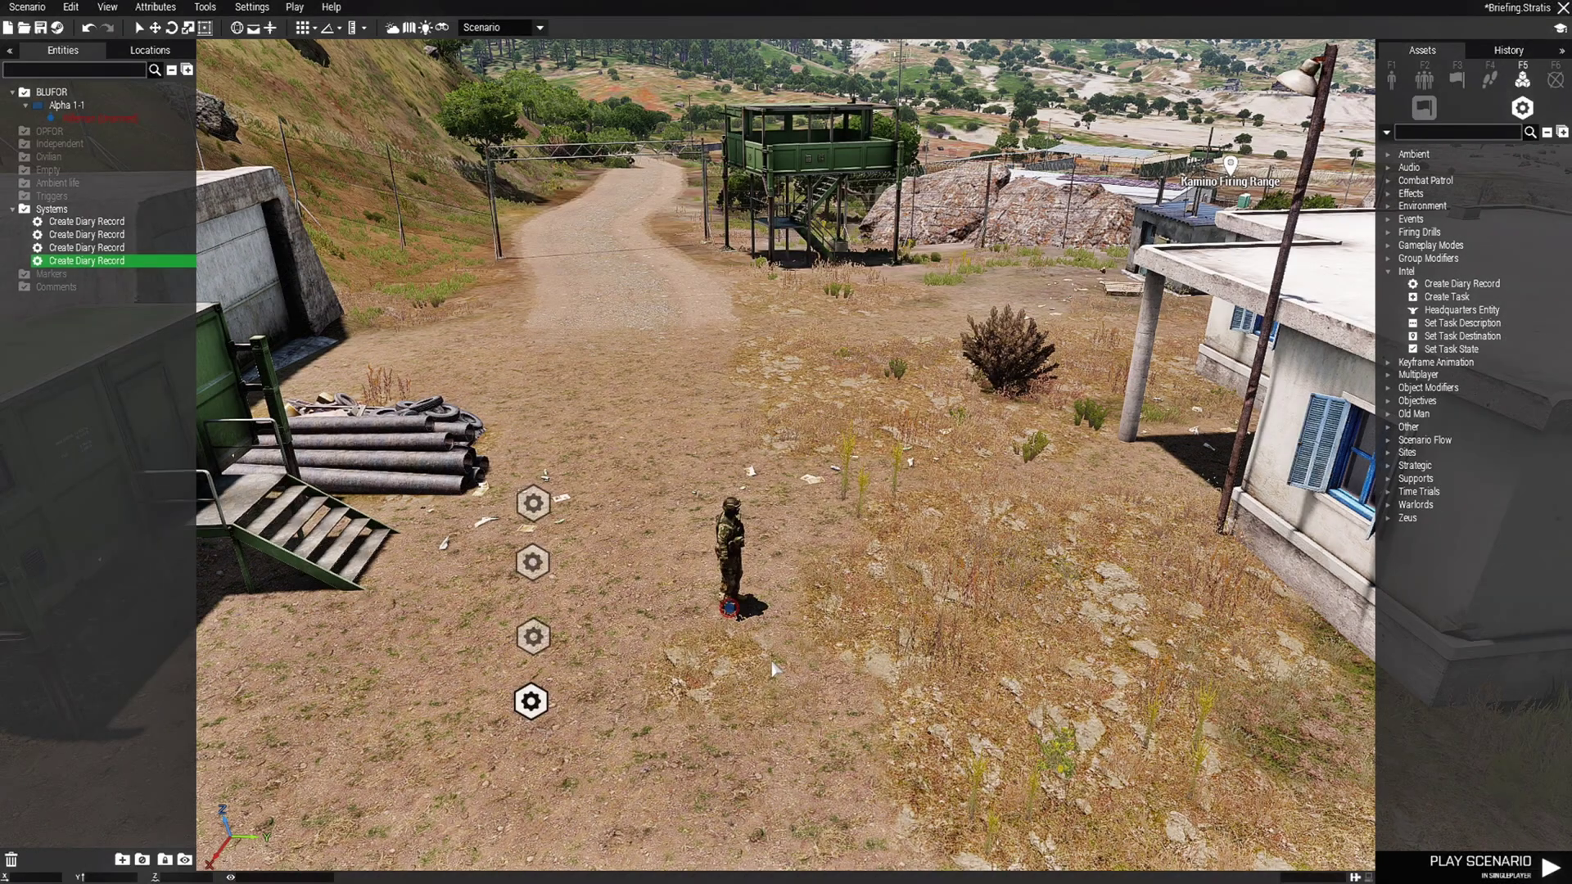
click(715, 759)
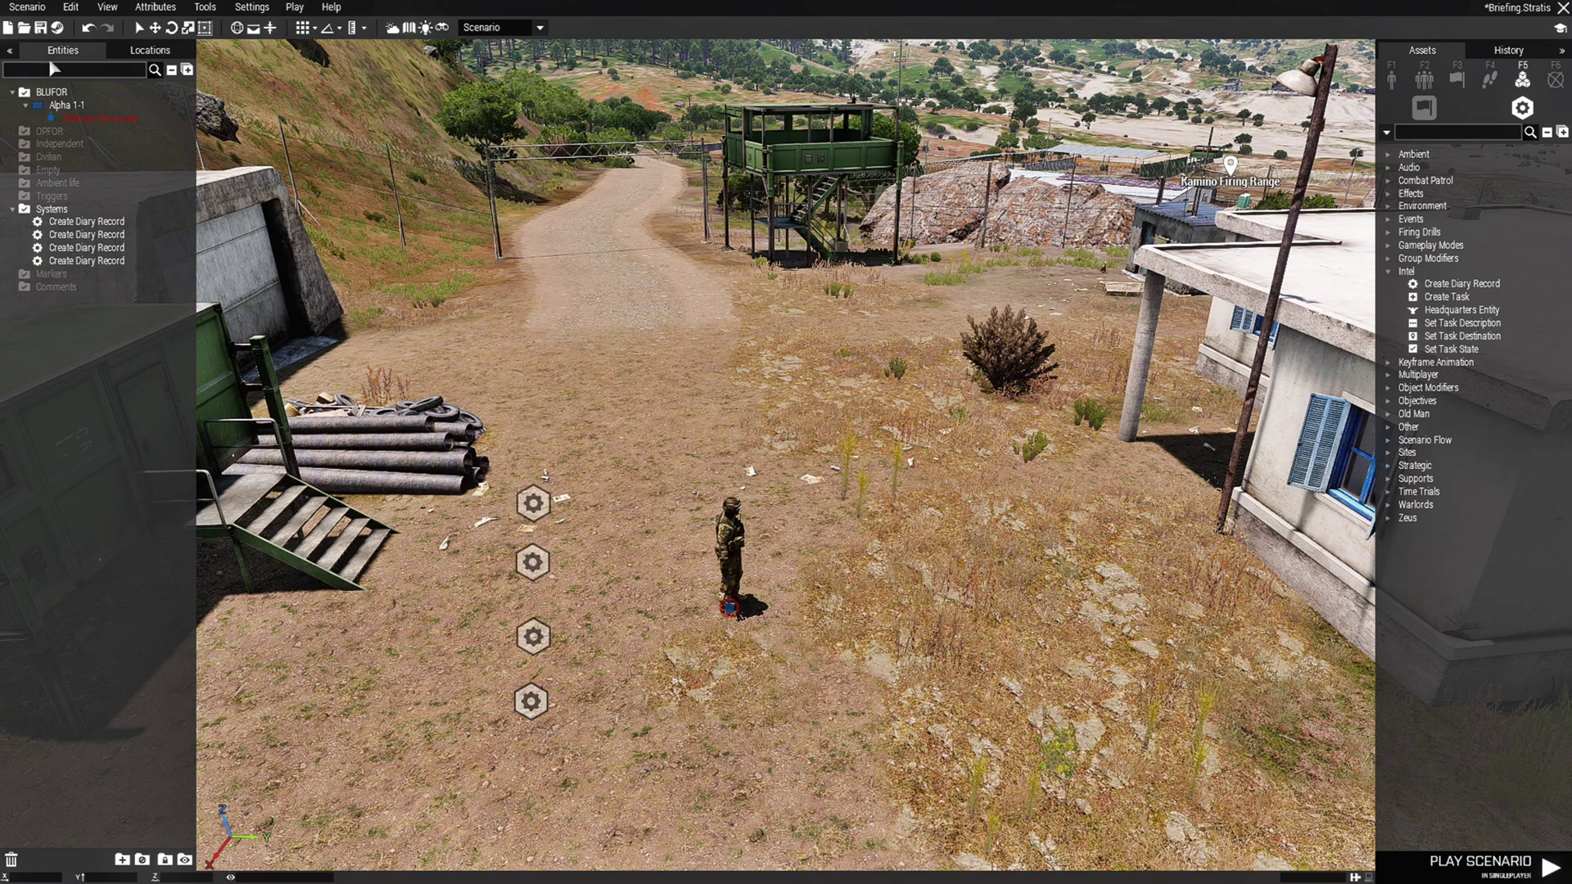
Save the scenario and launch it to view its briefing entries.
click(40, 27)
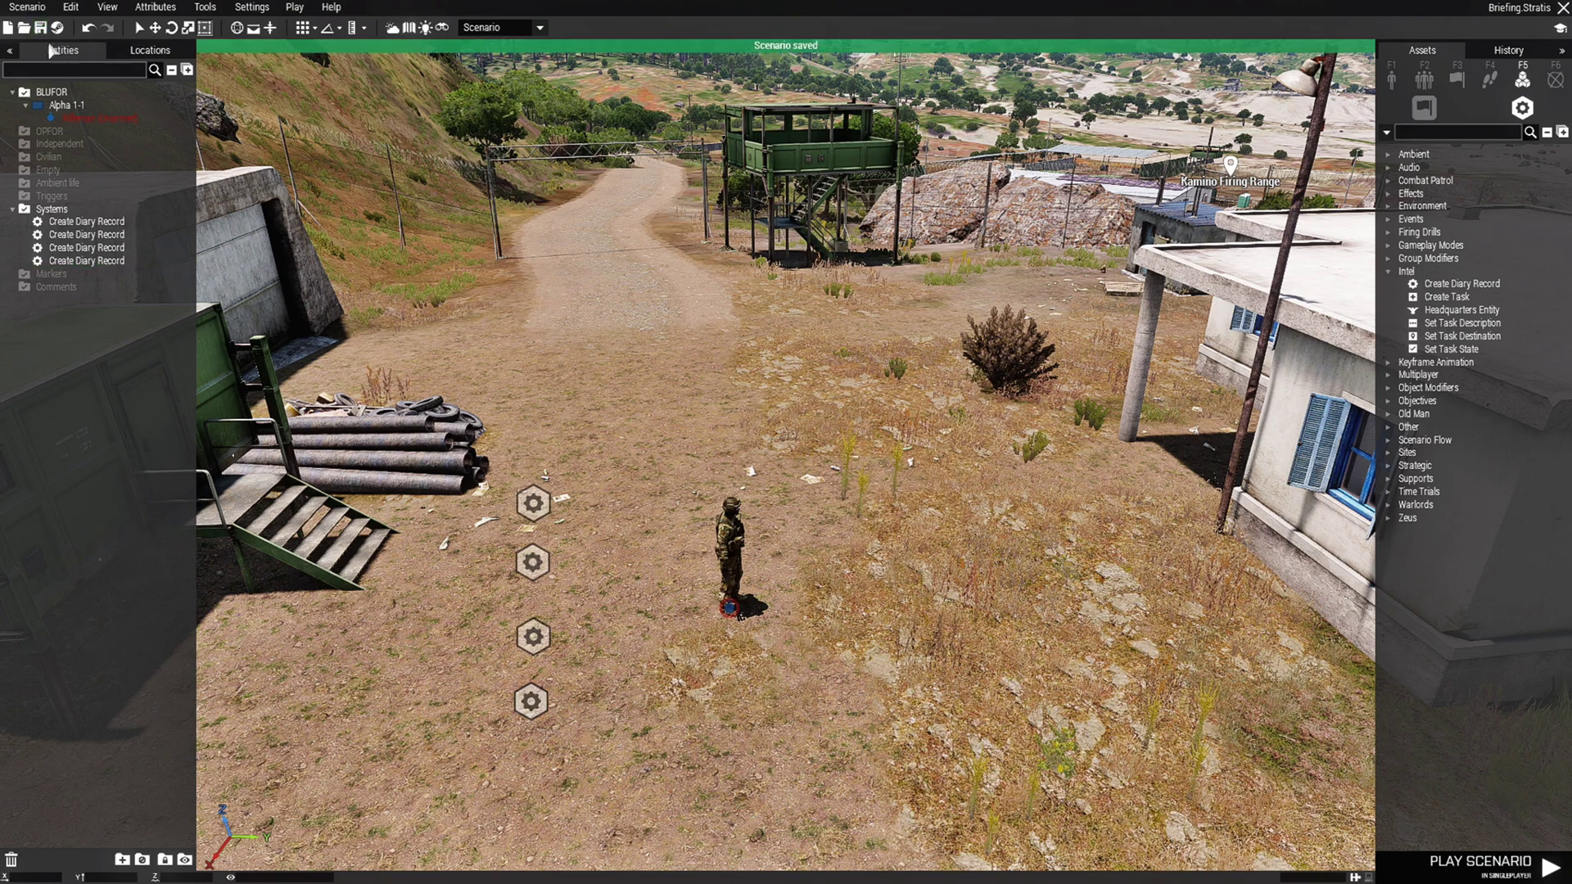
click(1423, 856)
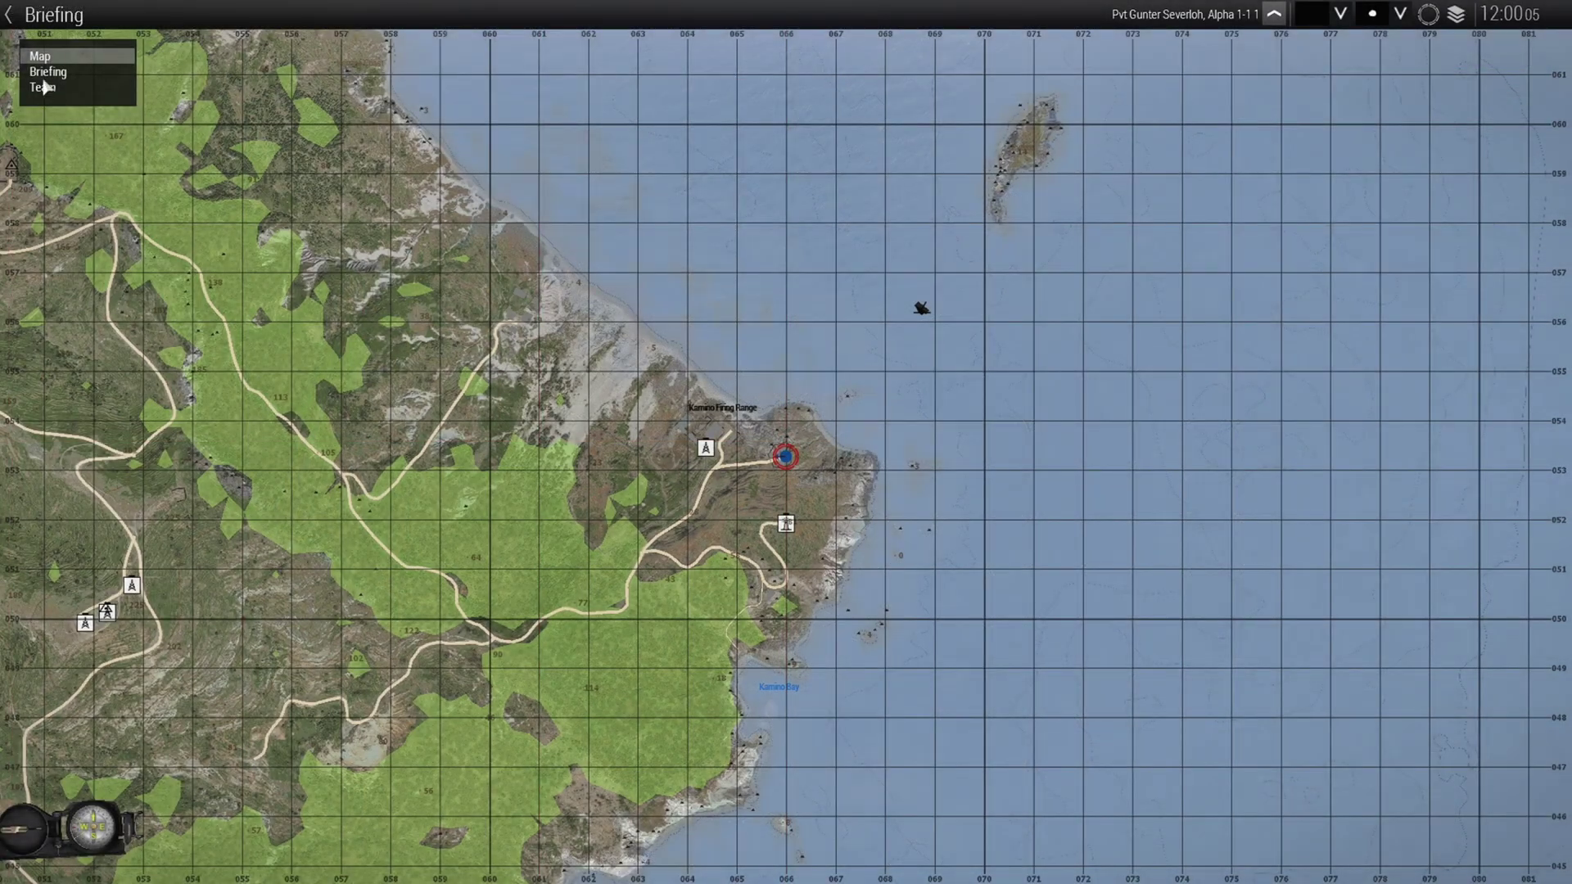
click(45, 72)
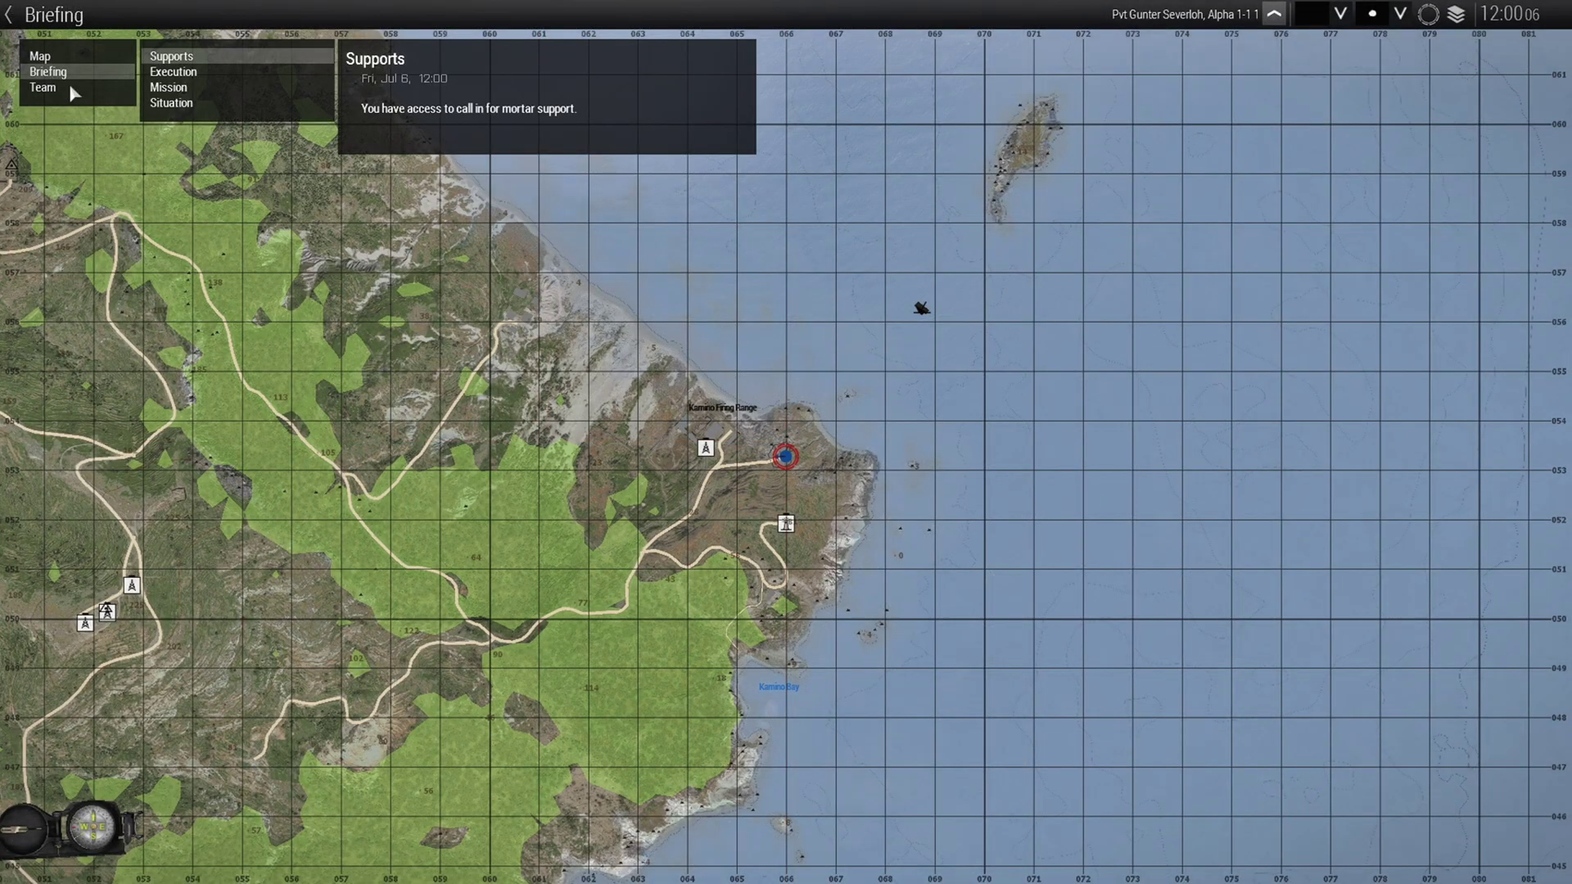
Read the Situation, Mission, Execution and Supports briefing entries, then pause the game.
click(172, 104)
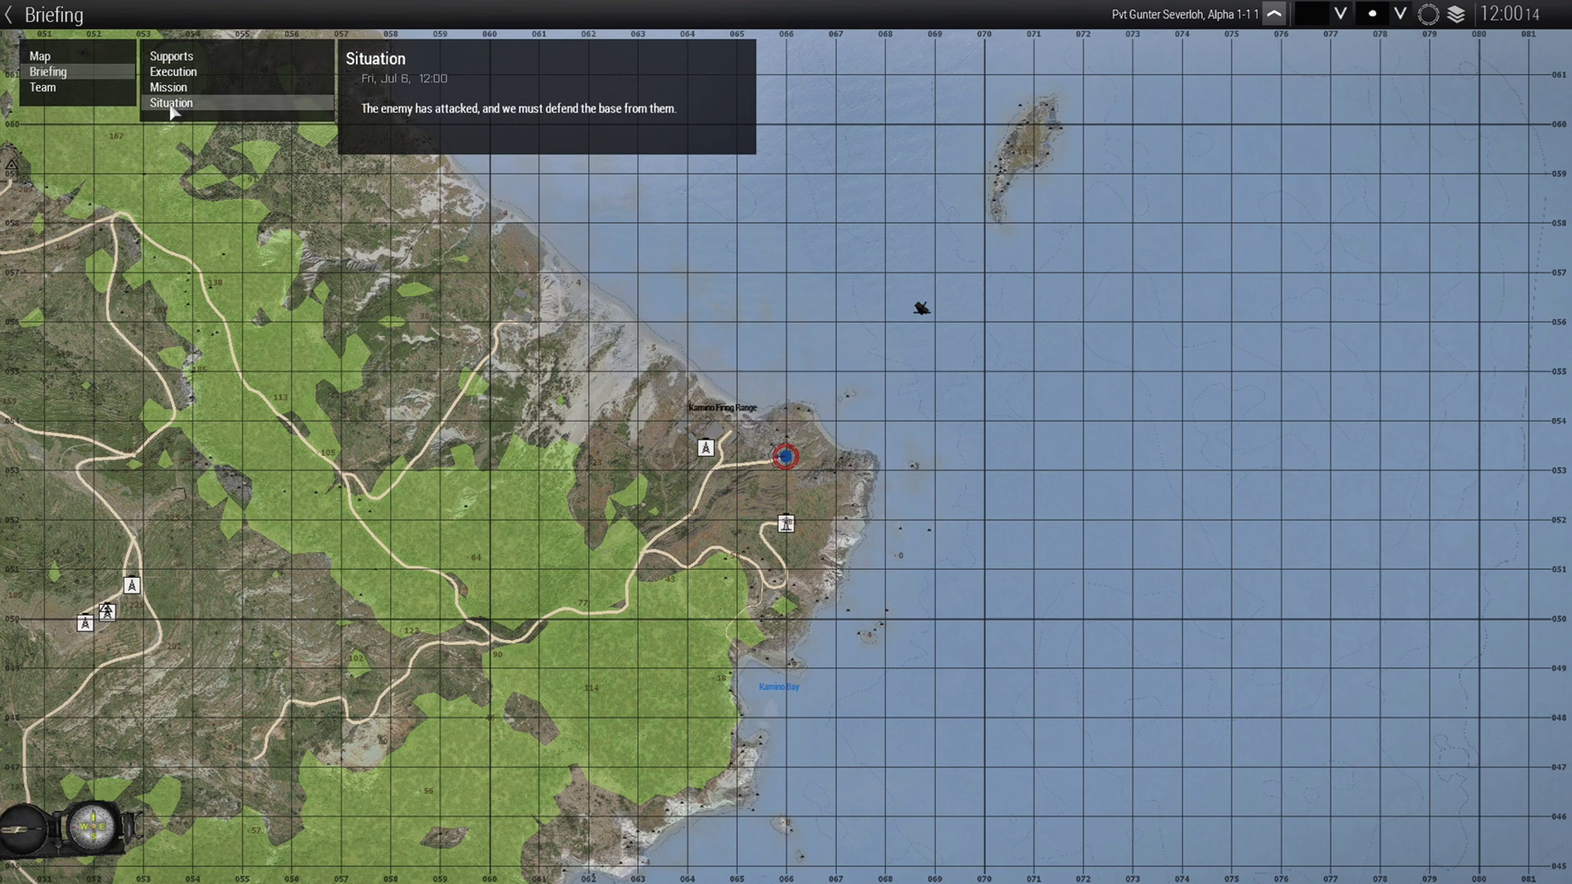
click(178, 90)
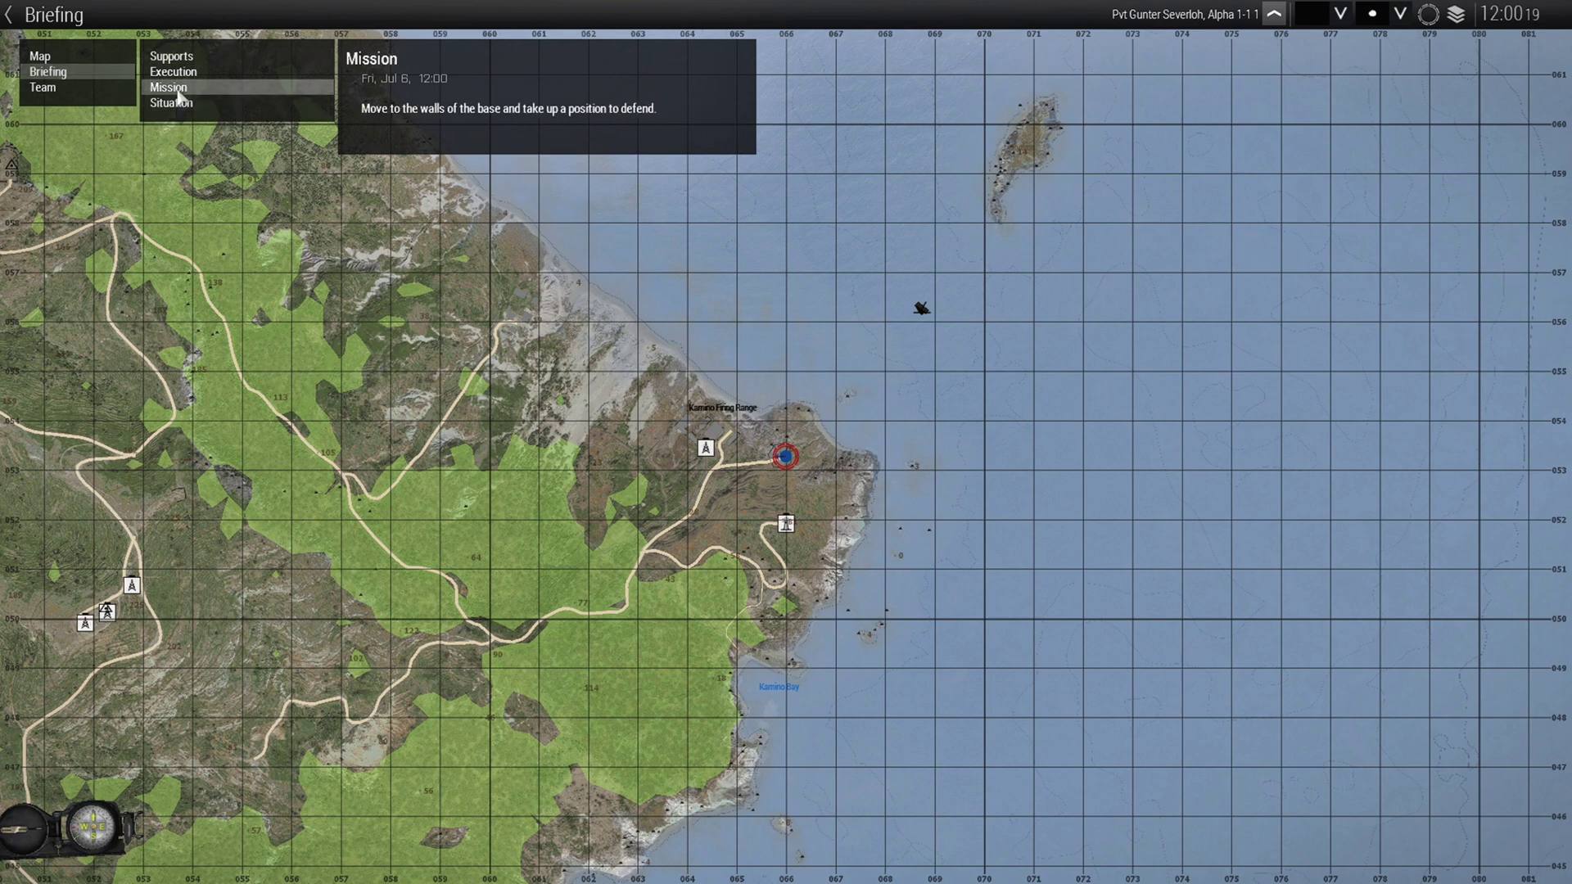
click(177, 76)
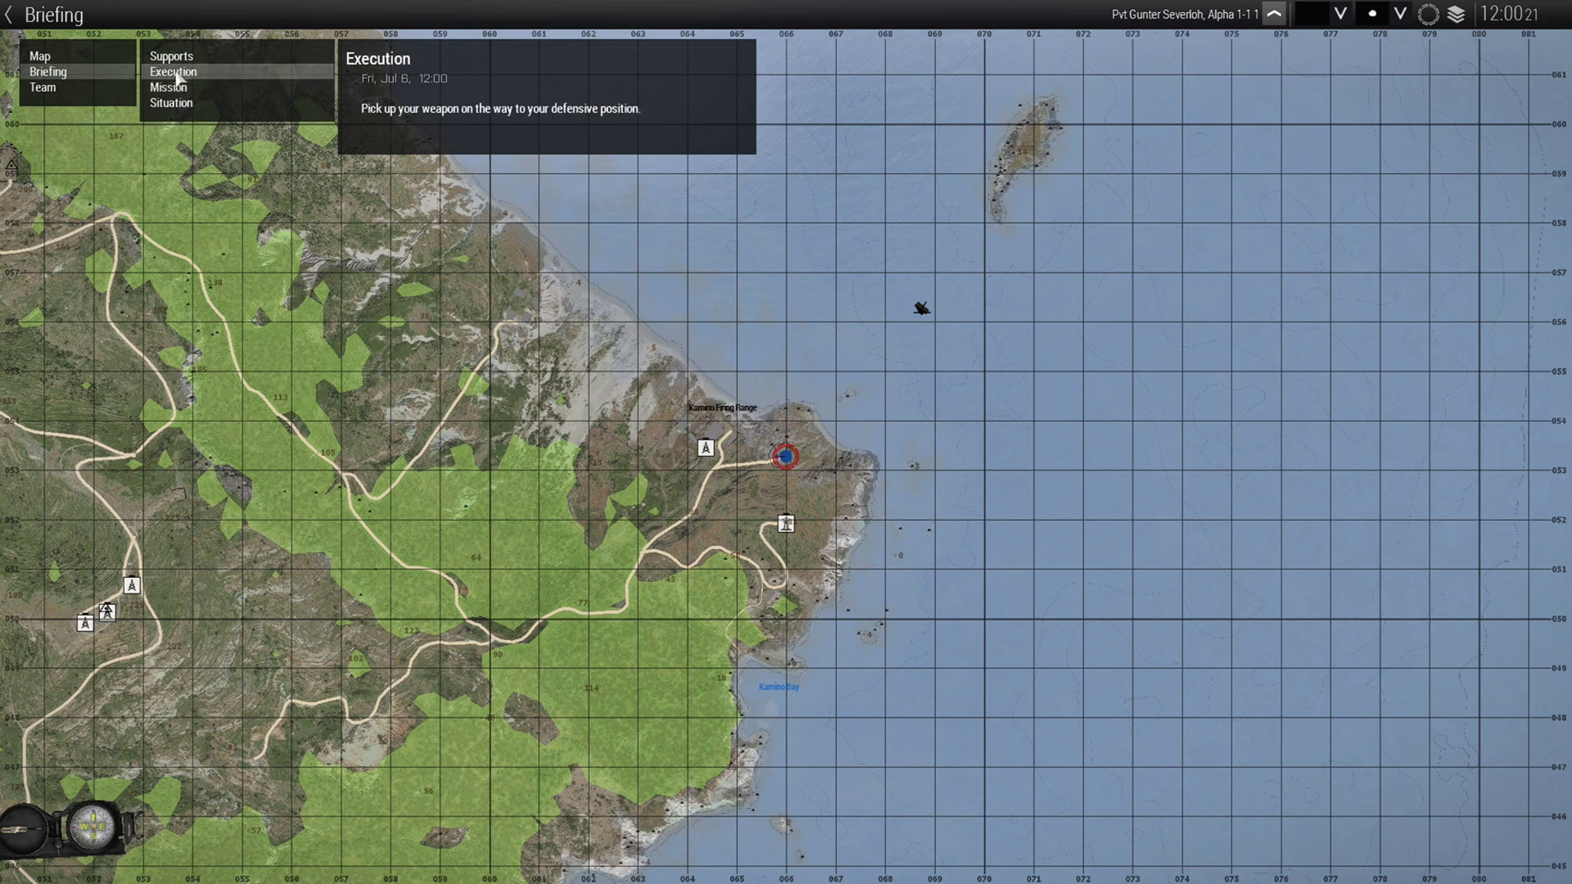
click(176, 60)
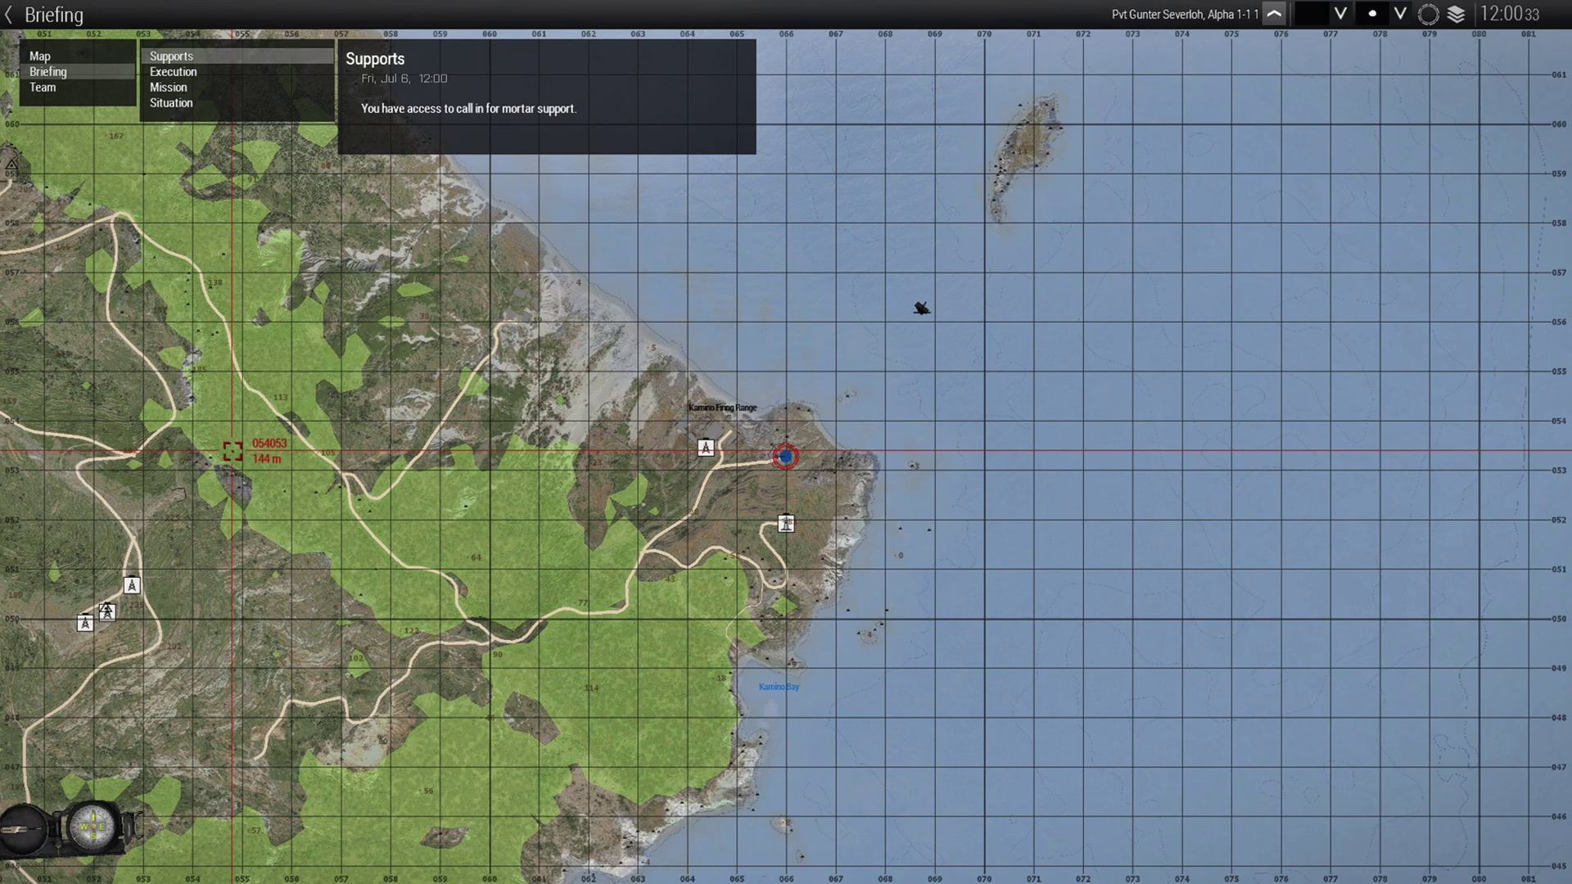
key(Escape)
key(Escape)
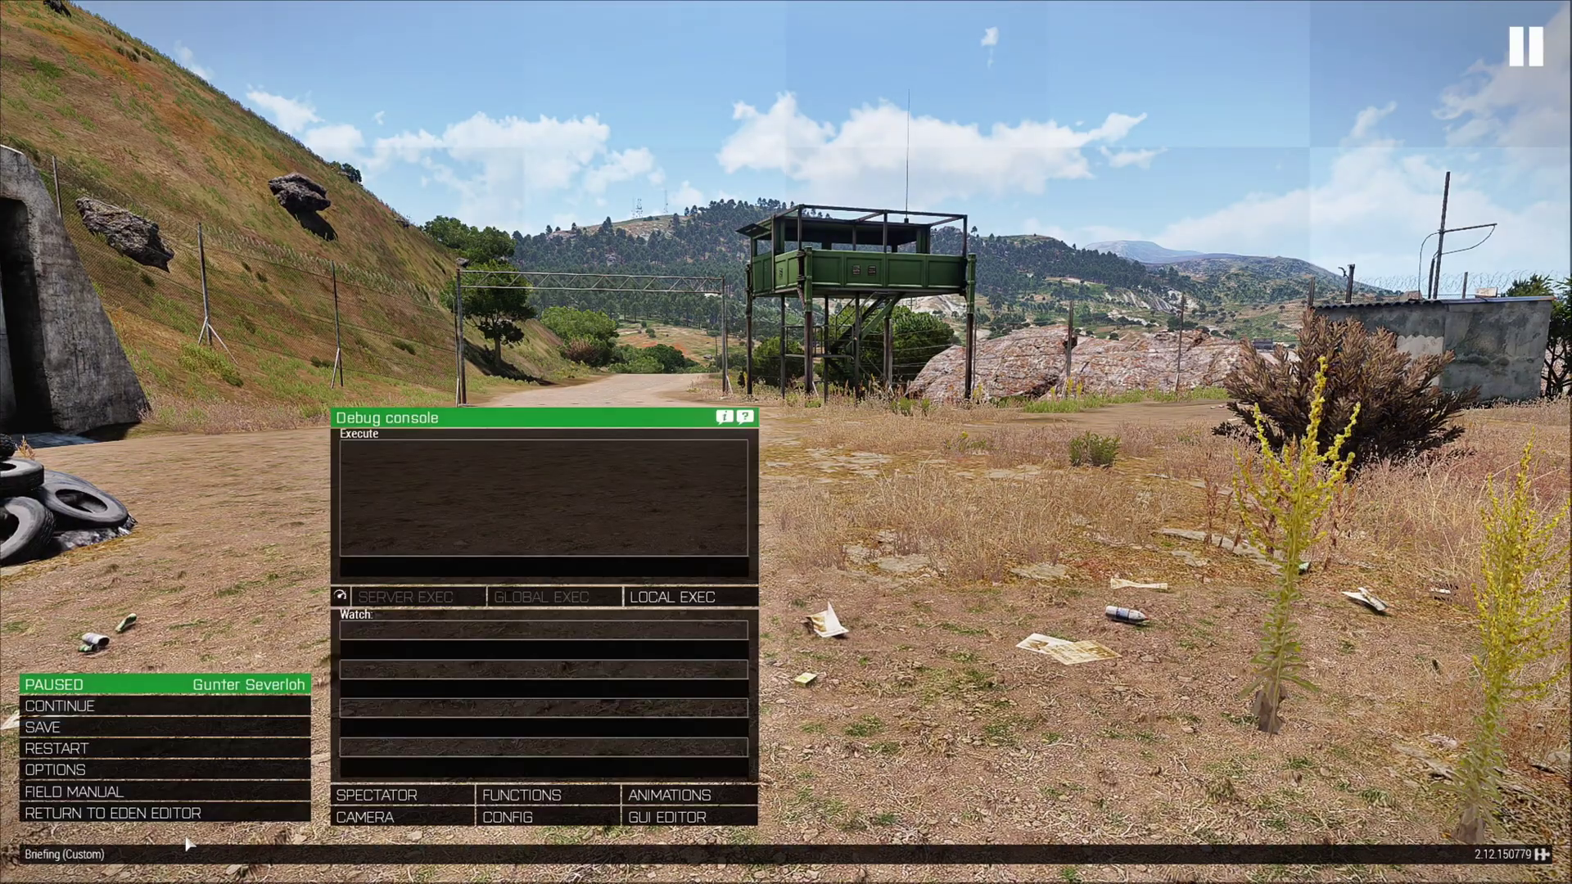
Return to the editor and place a new diary record owned by all playable units.
click(167, 813)
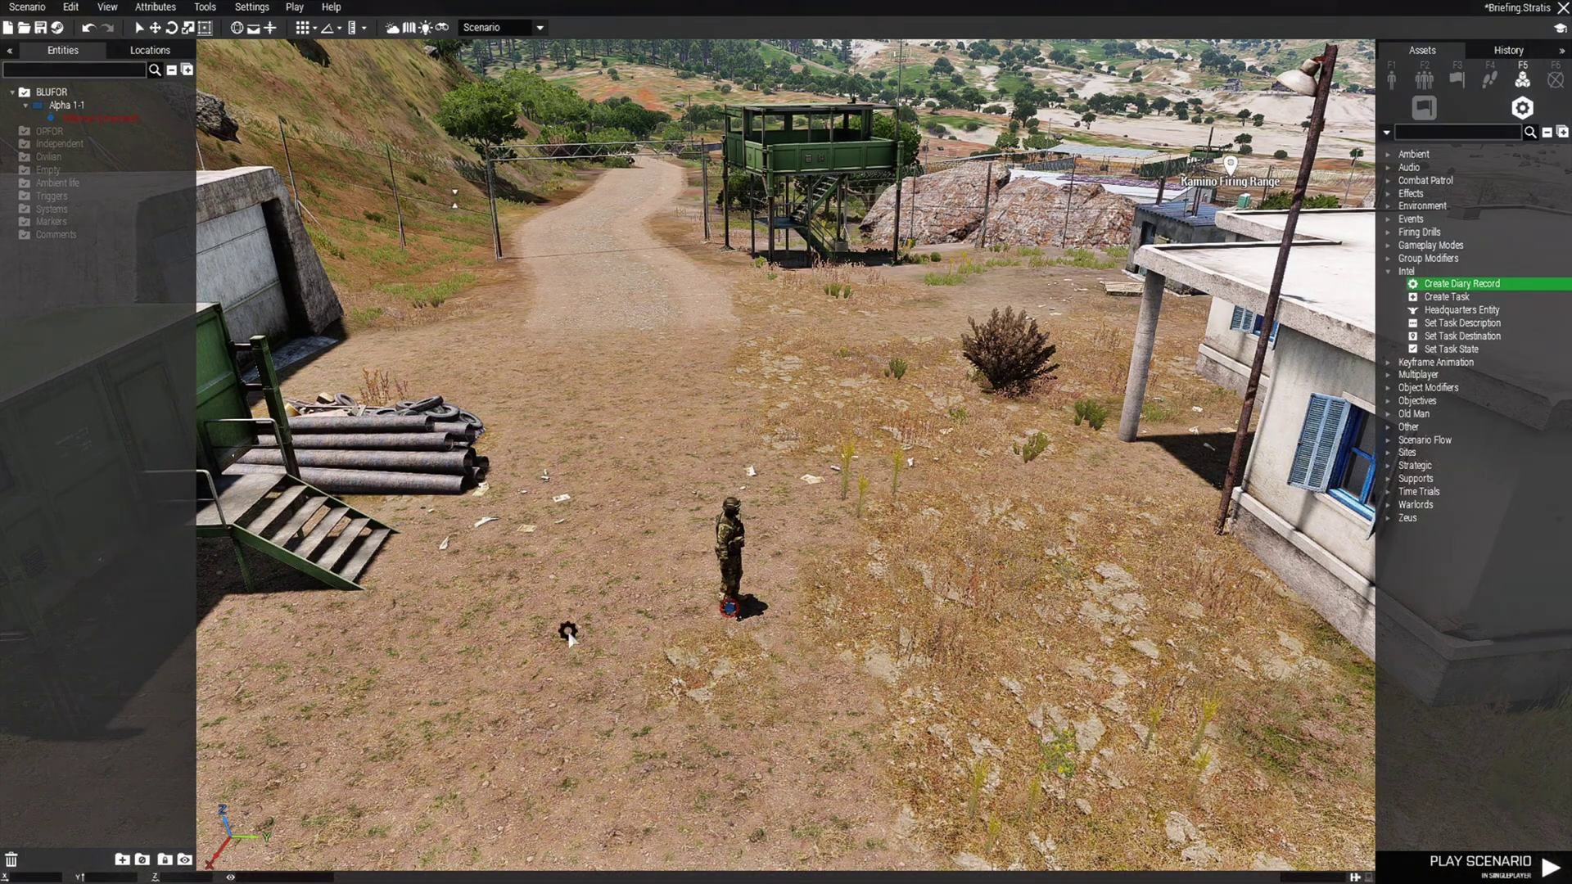
click(531, 601)
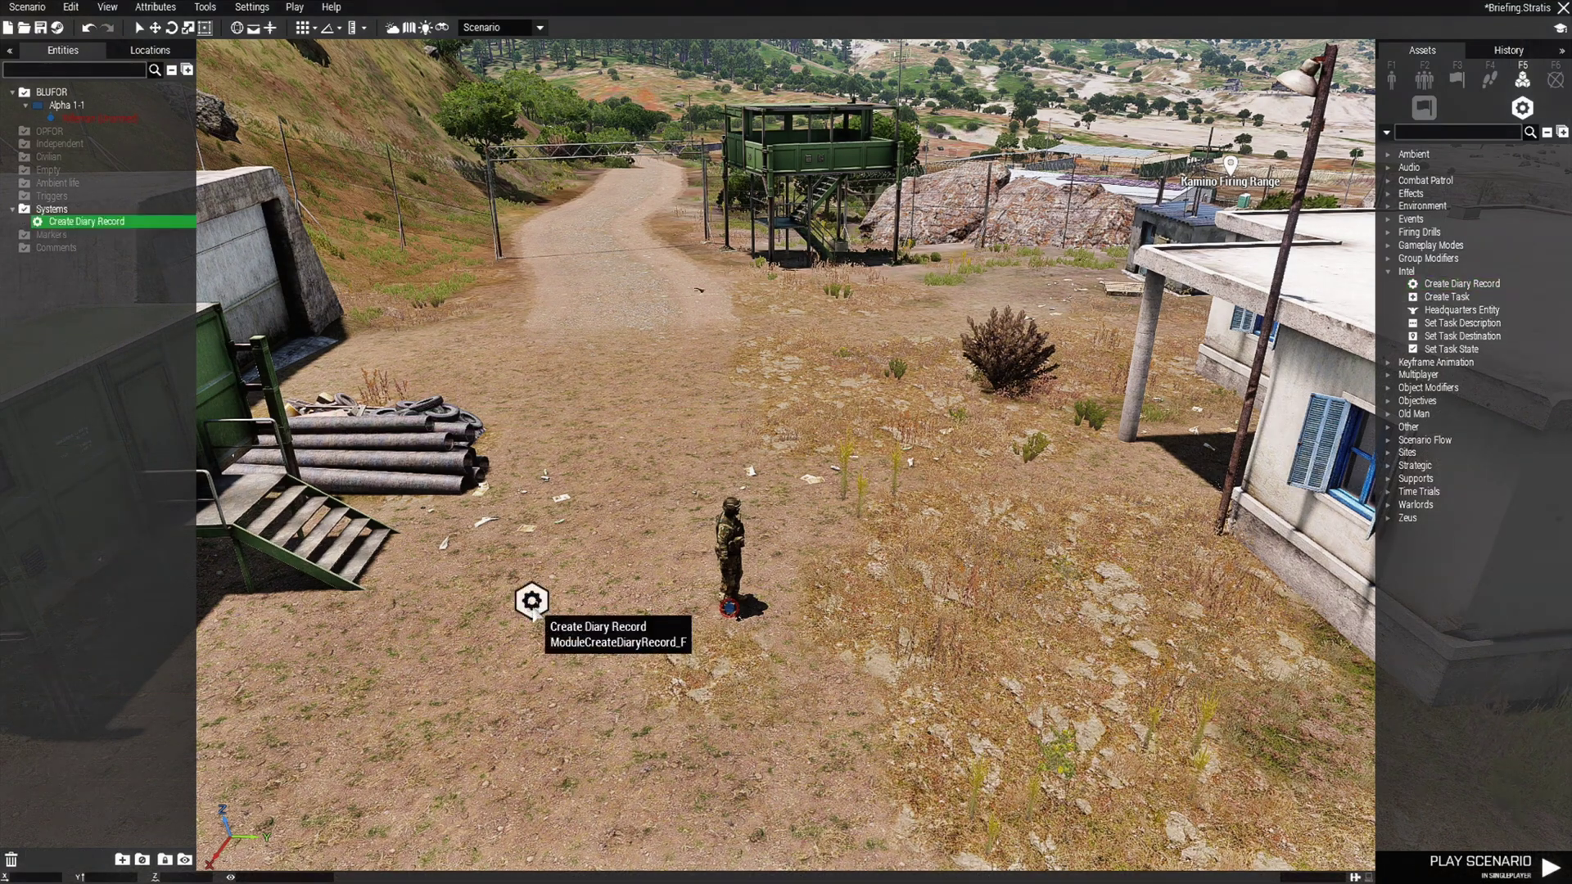
double_click(533, 604)
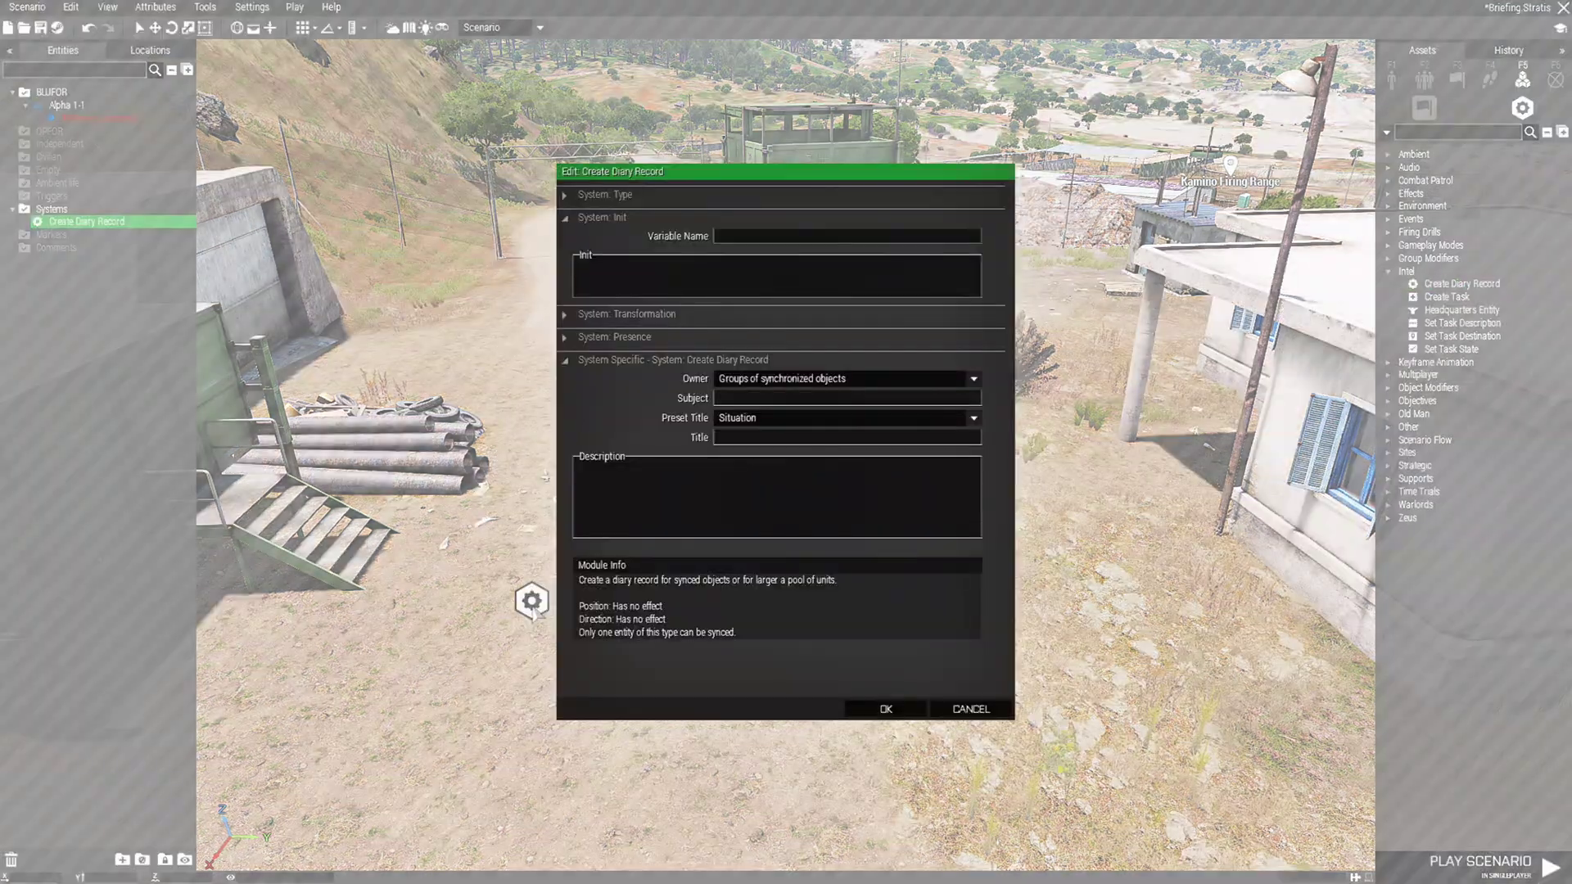
click(801, 382)
click(800, 442)
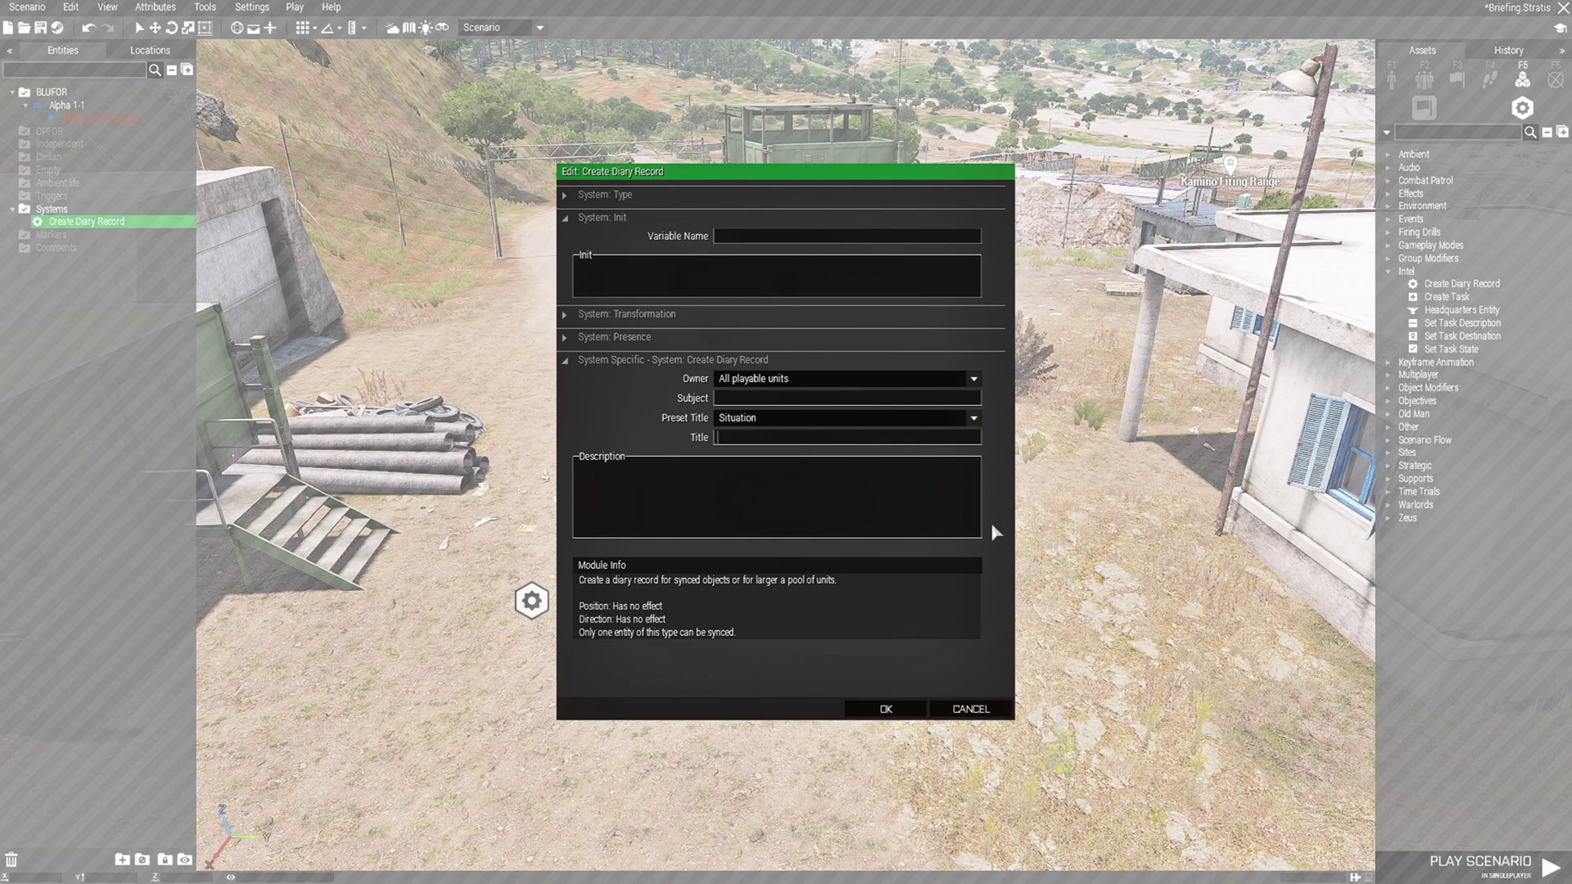
Title it Credits with 'I want to thank so and so for testing. Props to so and so for the script'.
text(Credits)
click(604, 482)
text(I want to thank so and so f)
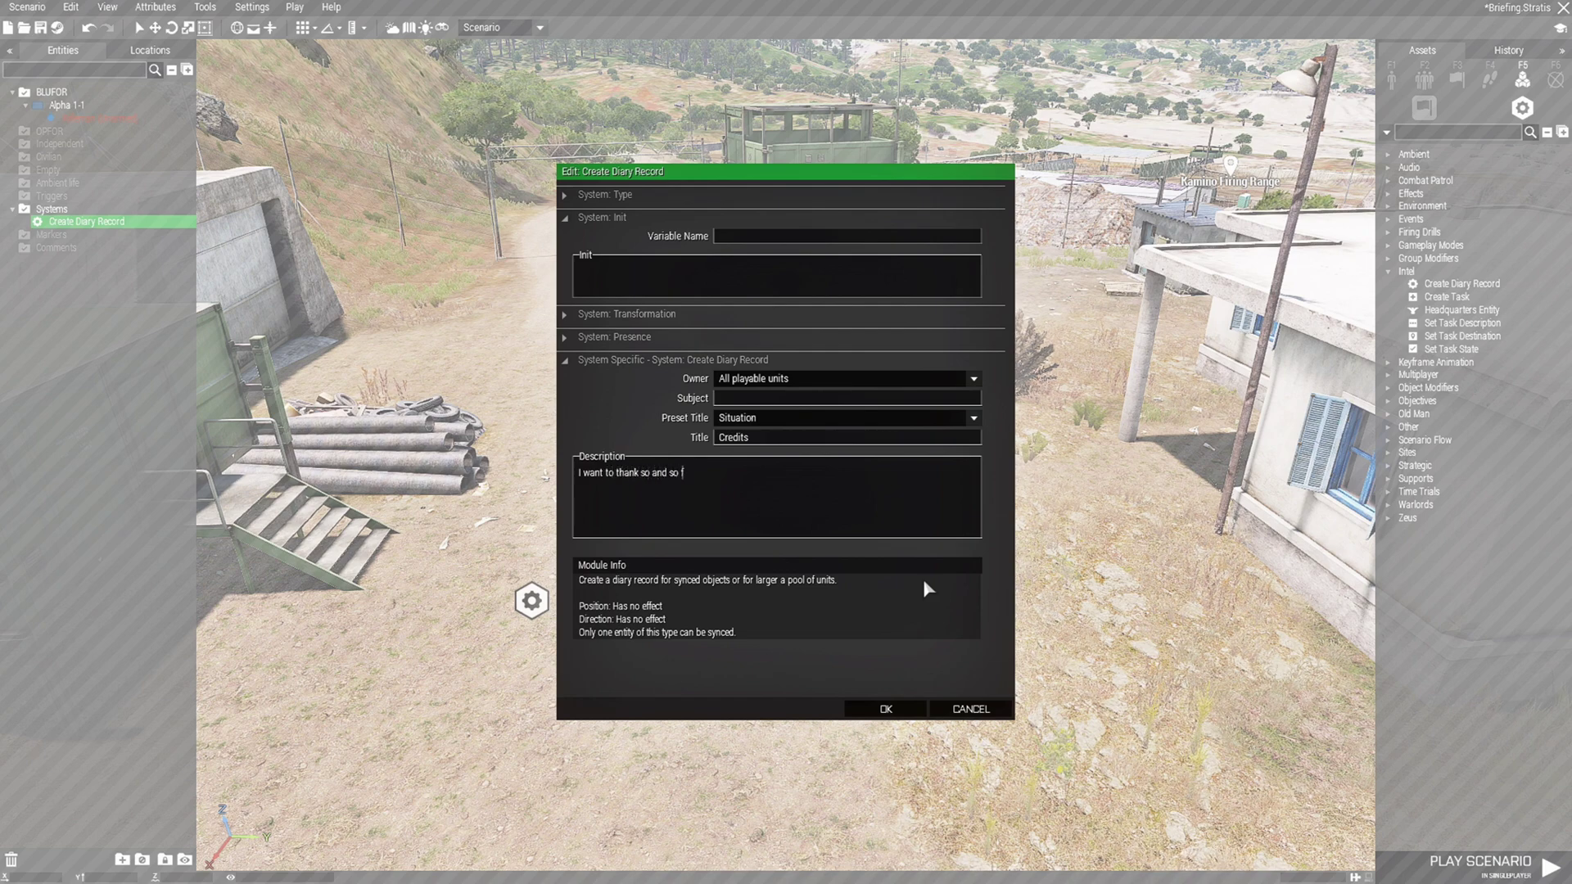
text(or testing. )
text(P)
text(rops t)
text(o so and so fo)
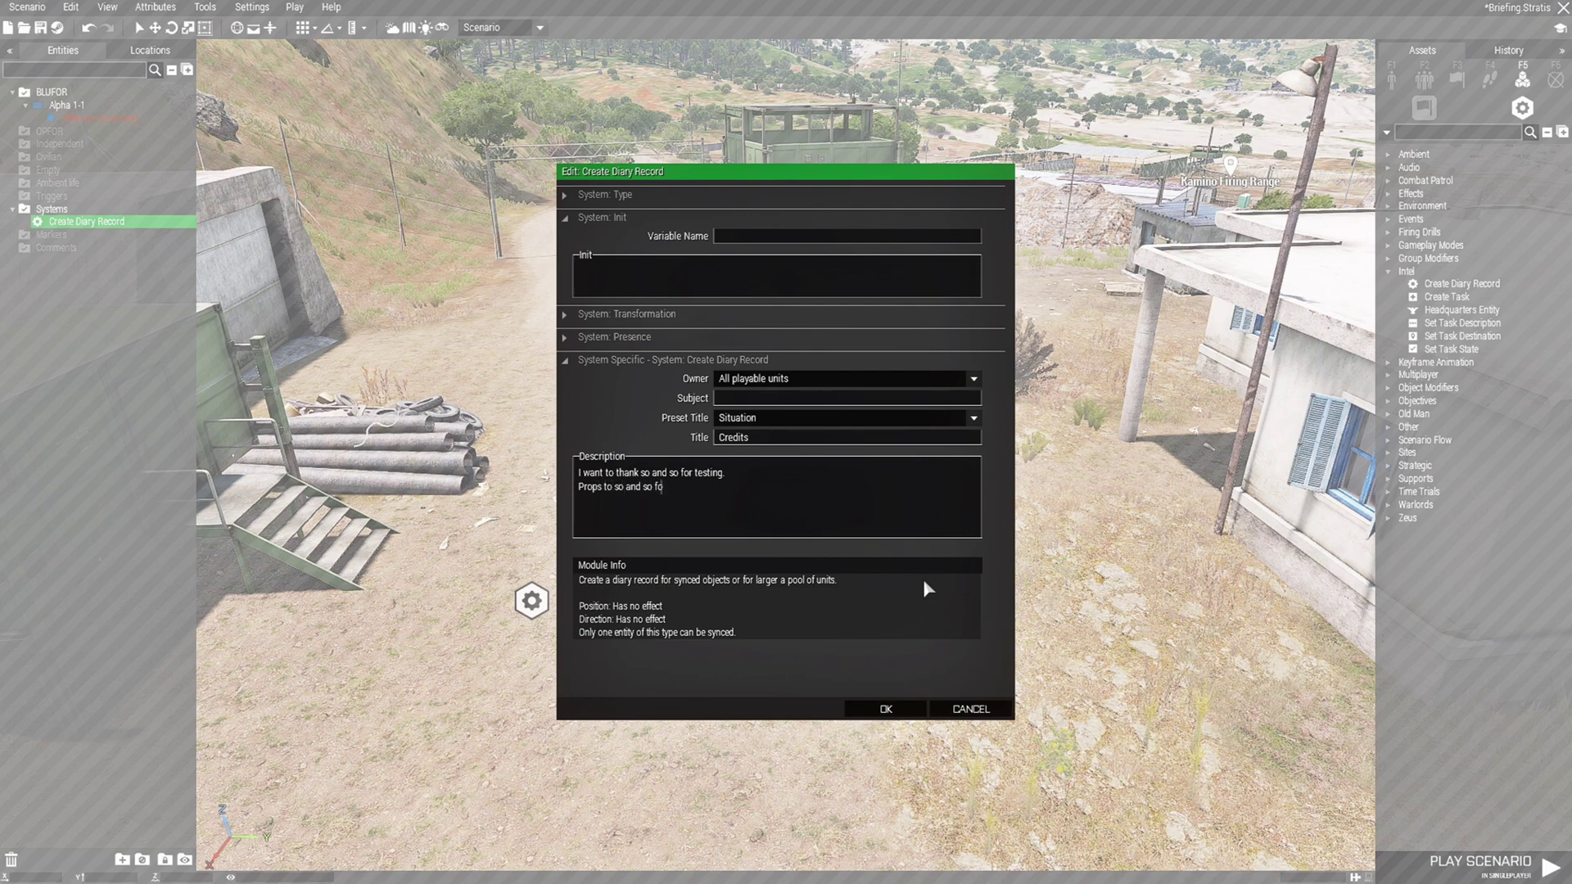
text(r the script.)
Confirm the Credits record and place another diary record owned by all playable units.
click(891, 714)
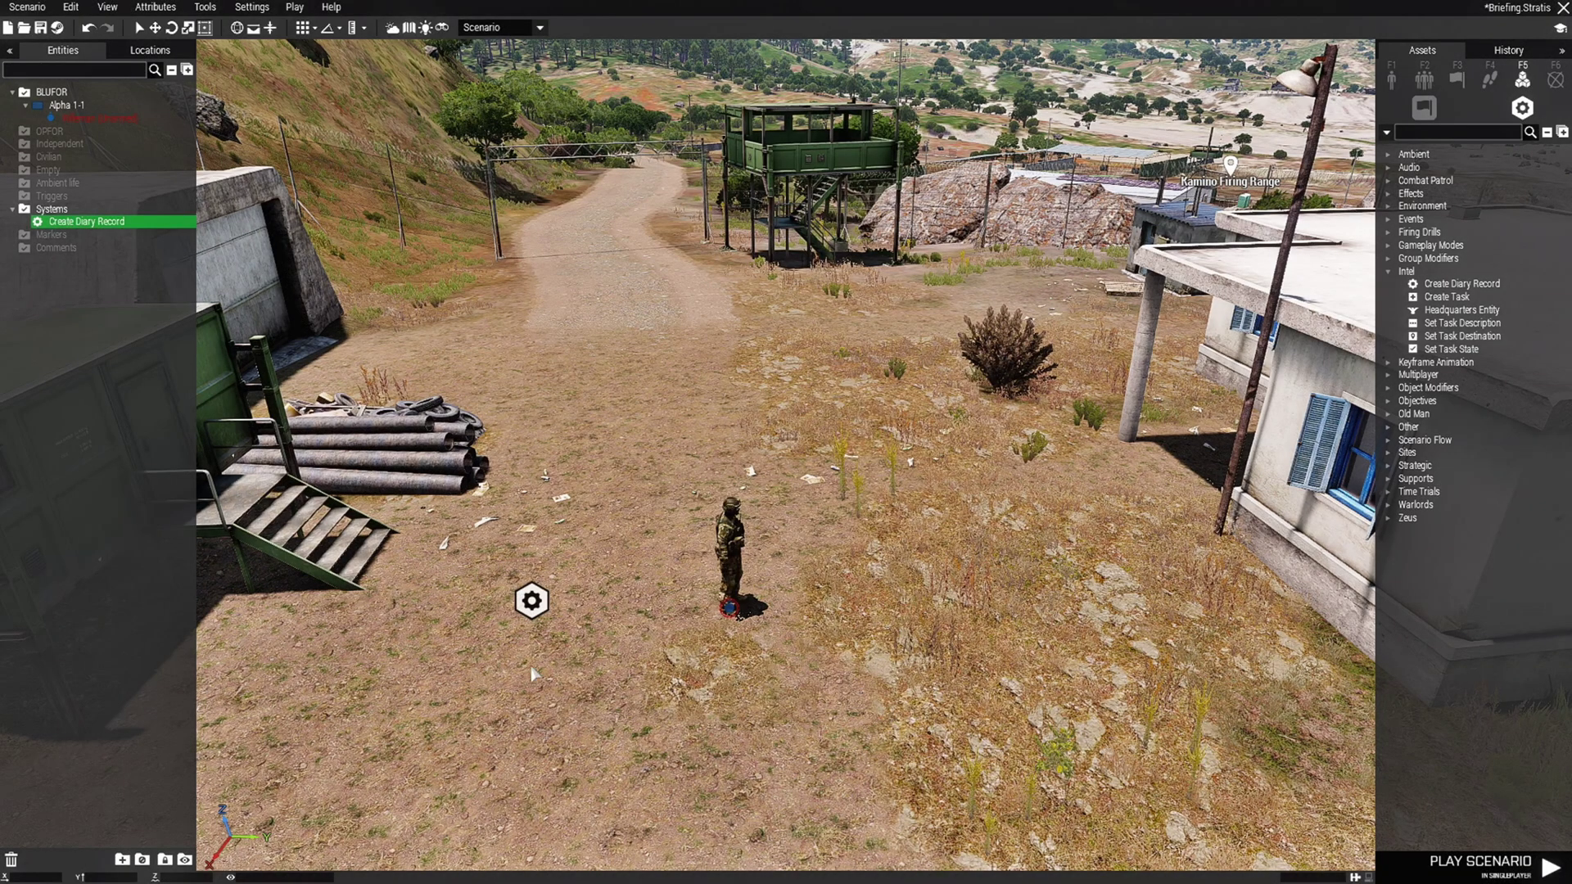
click(533, 545)
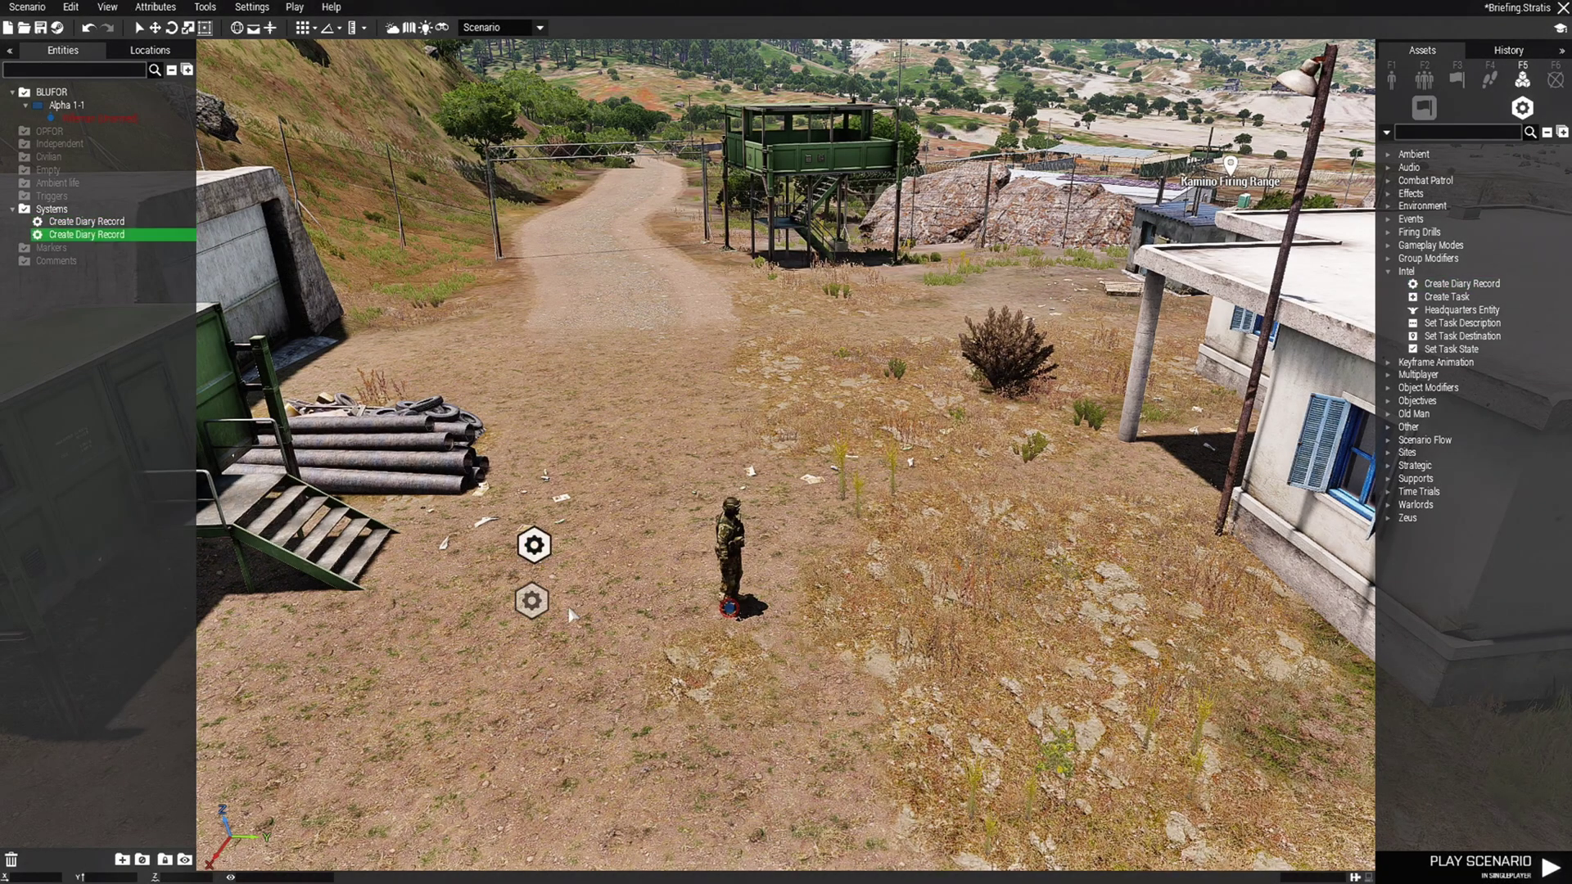
scroll(570, 614, up, 2)
double_click(580, 660)
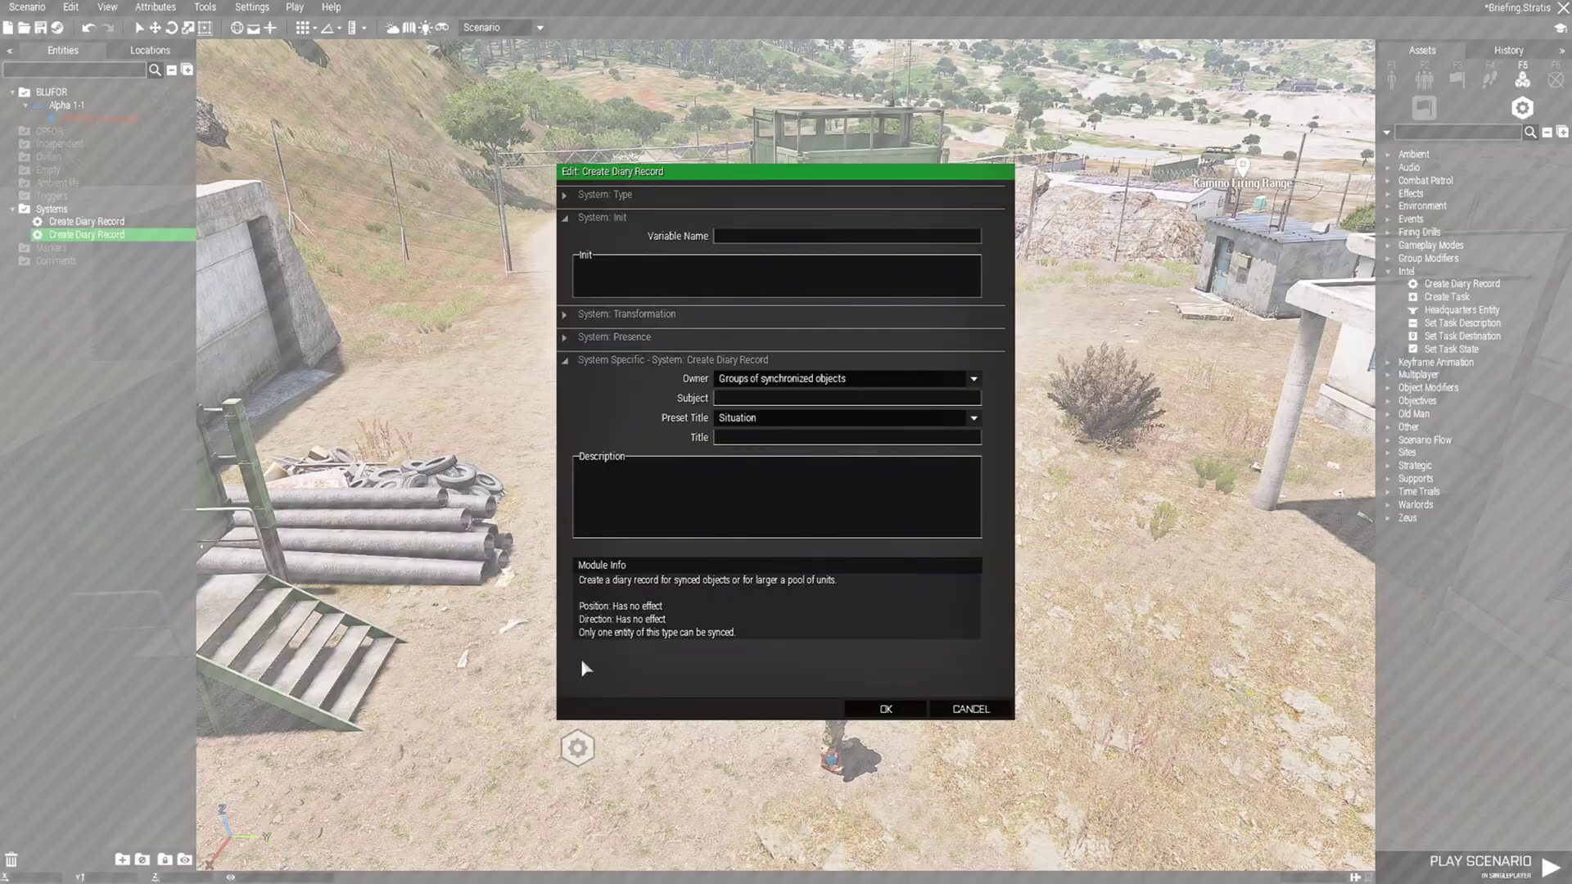
click(788, 380)
click(779, 436)
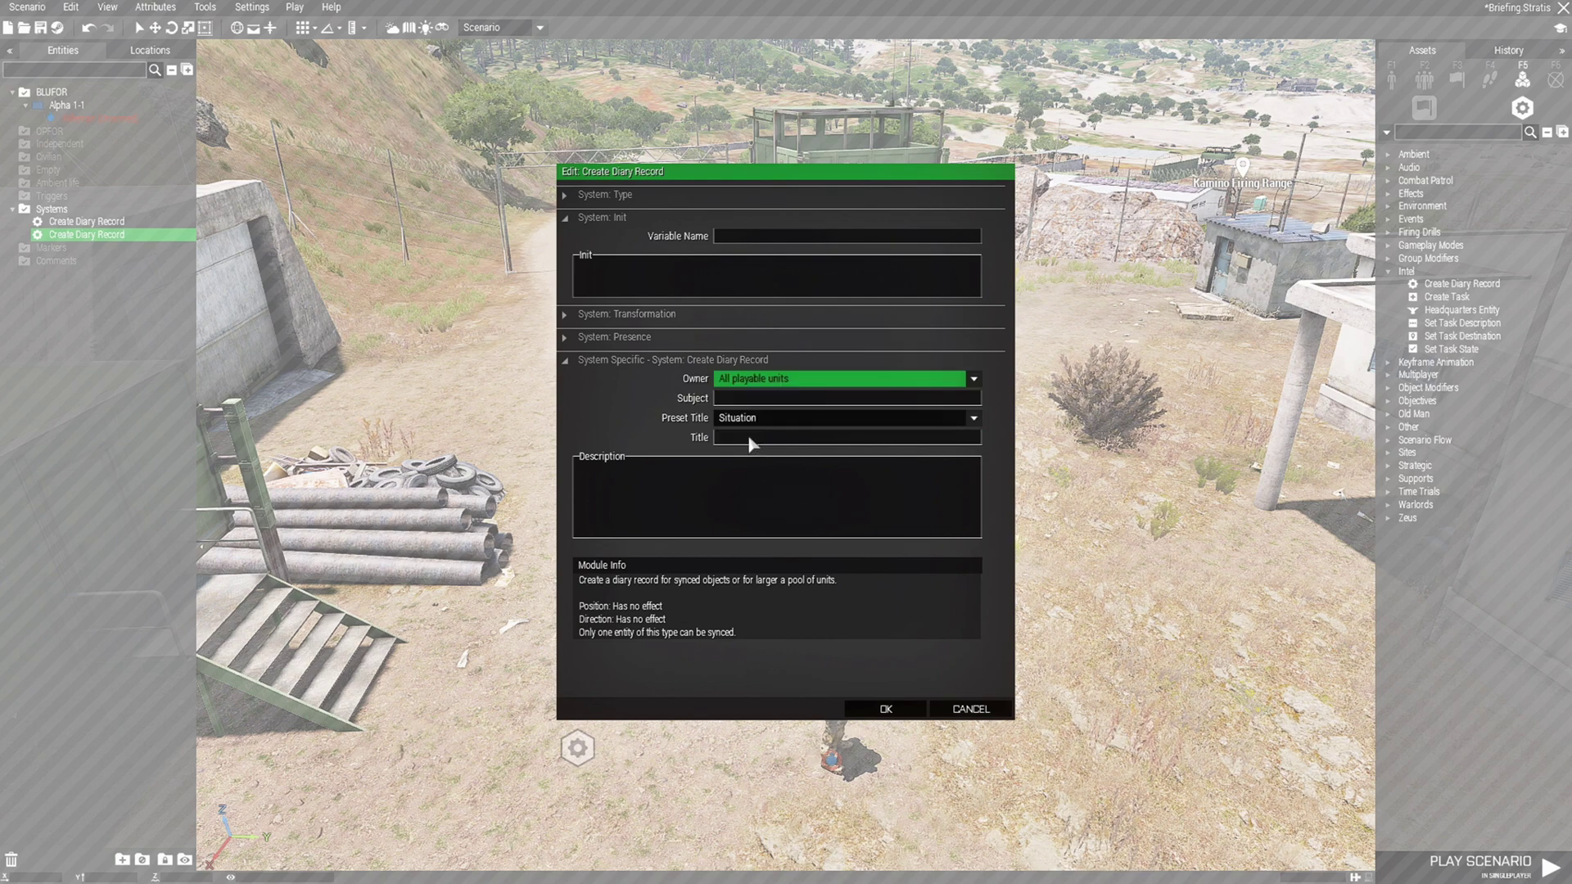
Title the record Support with the description 'You have access to mportar fire'.
click(751, 440)
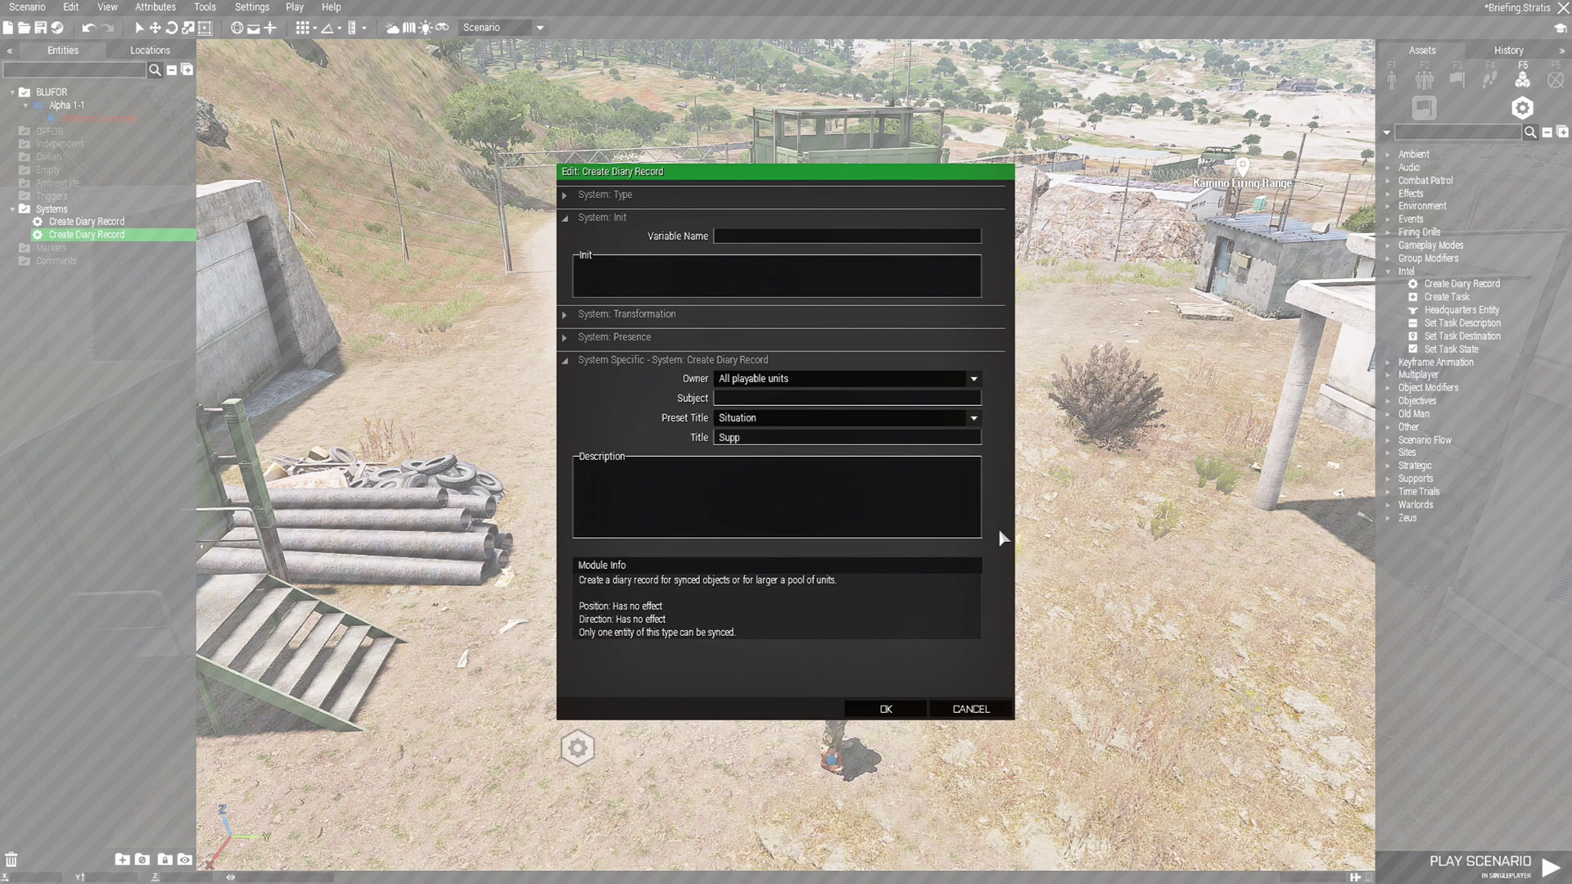
text(Supports)
key(Tab)
text(Yo)
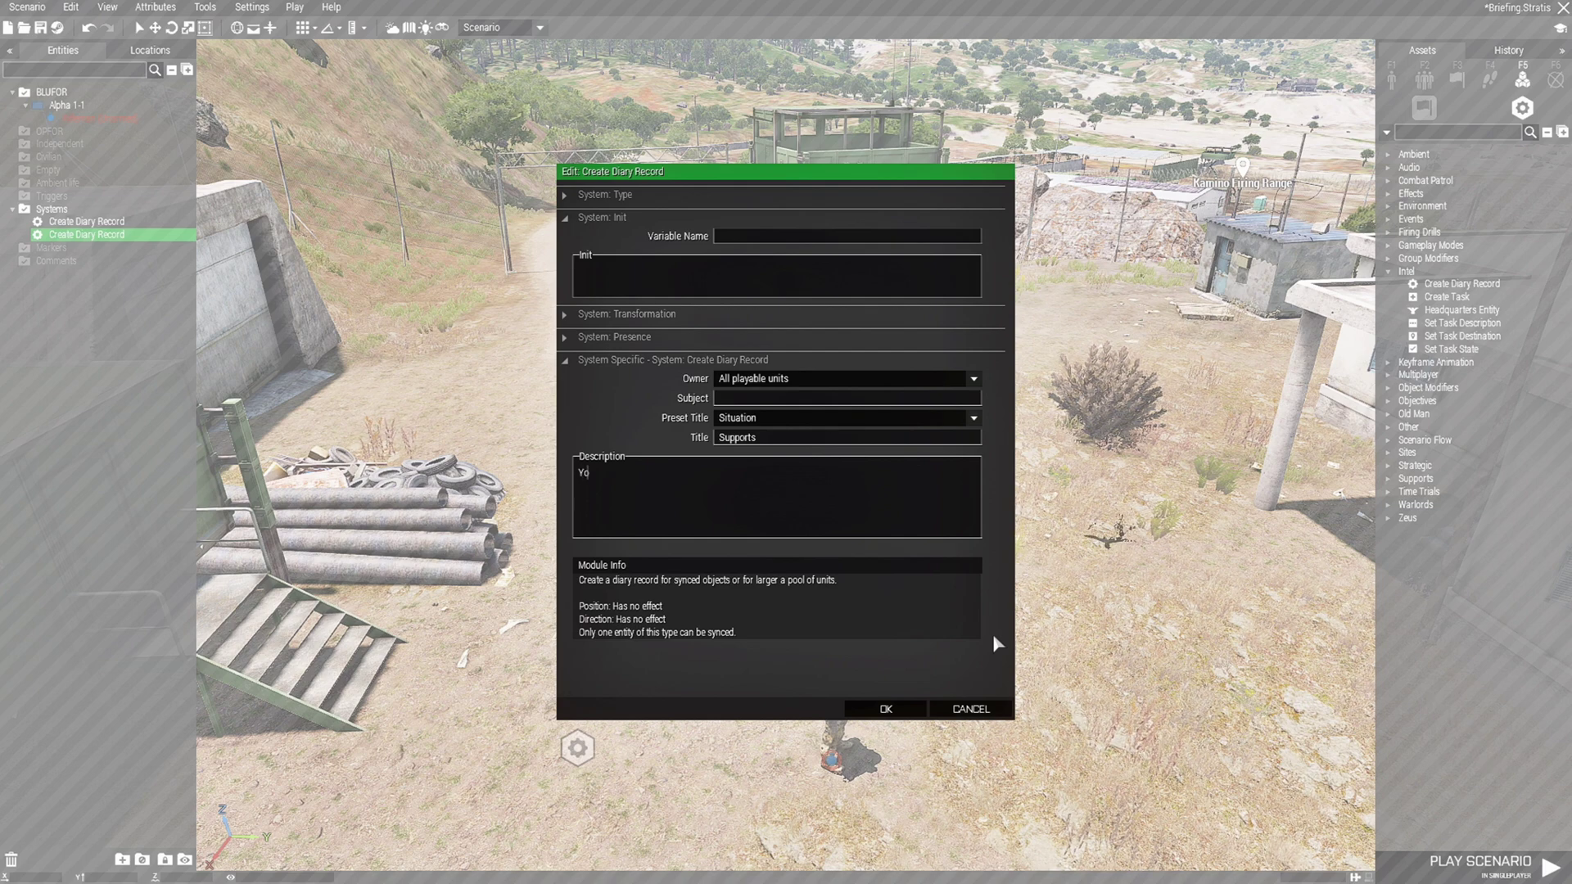
text(u have access to a)
key(BackSpace)
text(mportar fire)
click(886, 709)
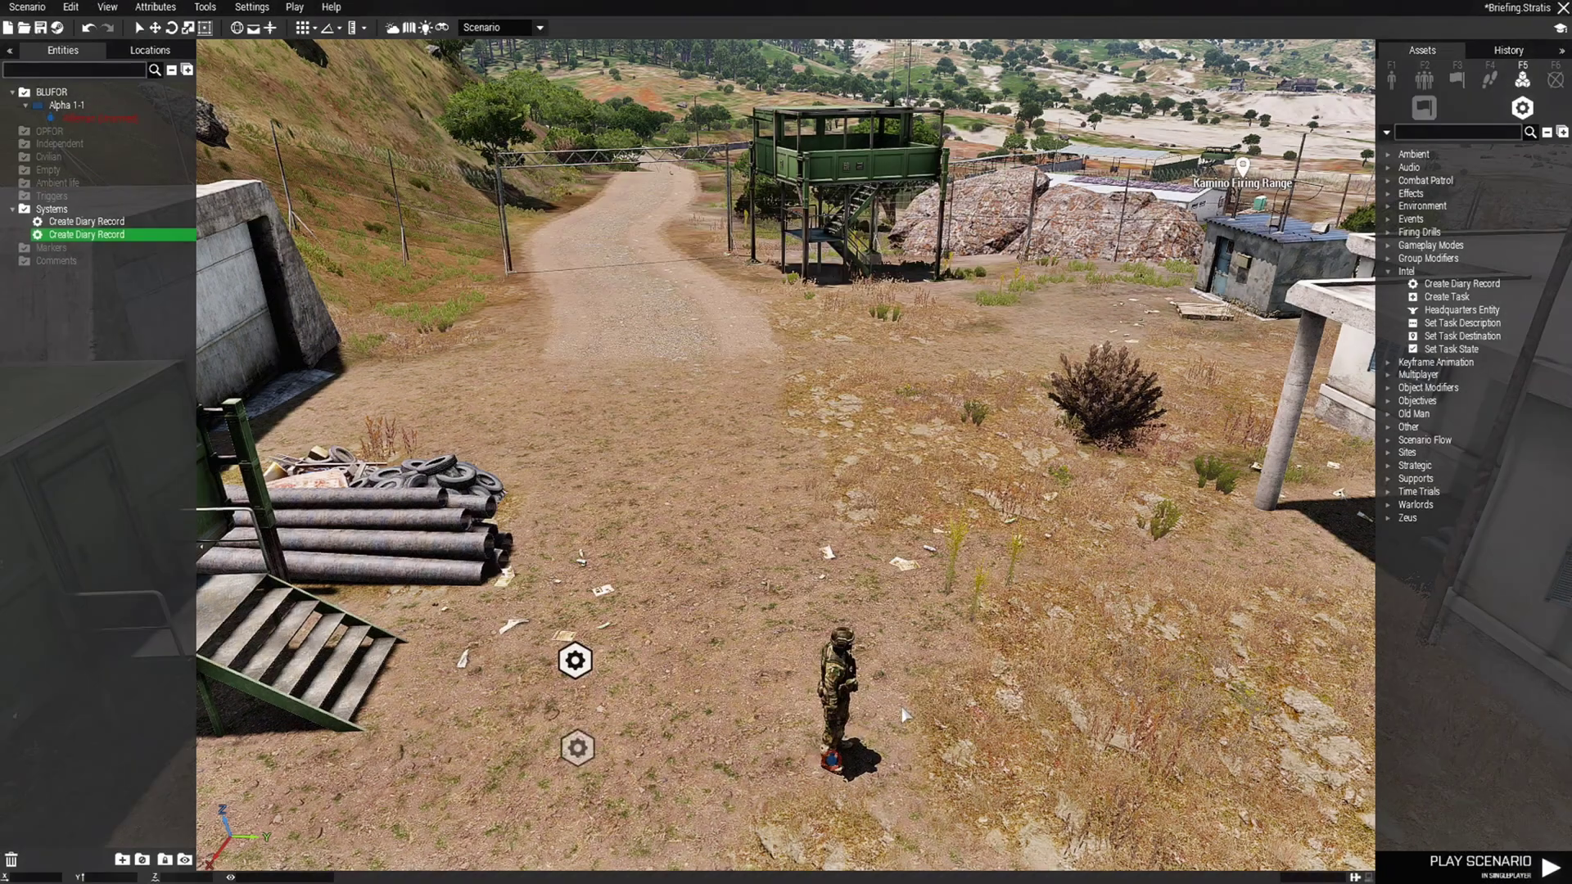
click(726, 702)
Place a diary record for all playable units titled Execution: 'Pick up your weapon on the way to the defensive line'.
click(1460, 285)
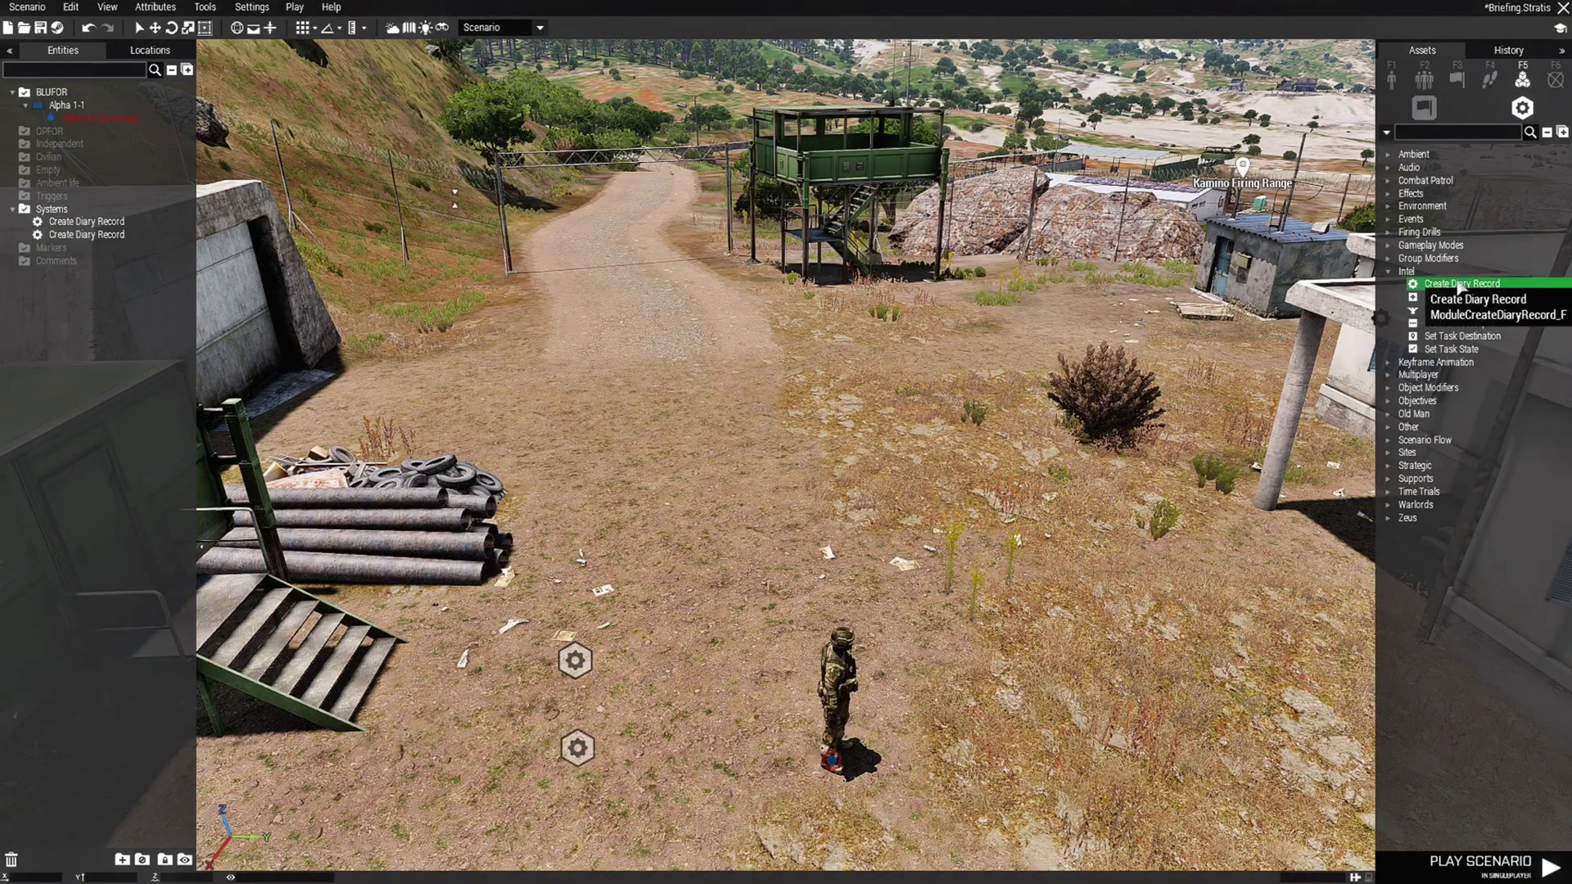
click(574, 591)
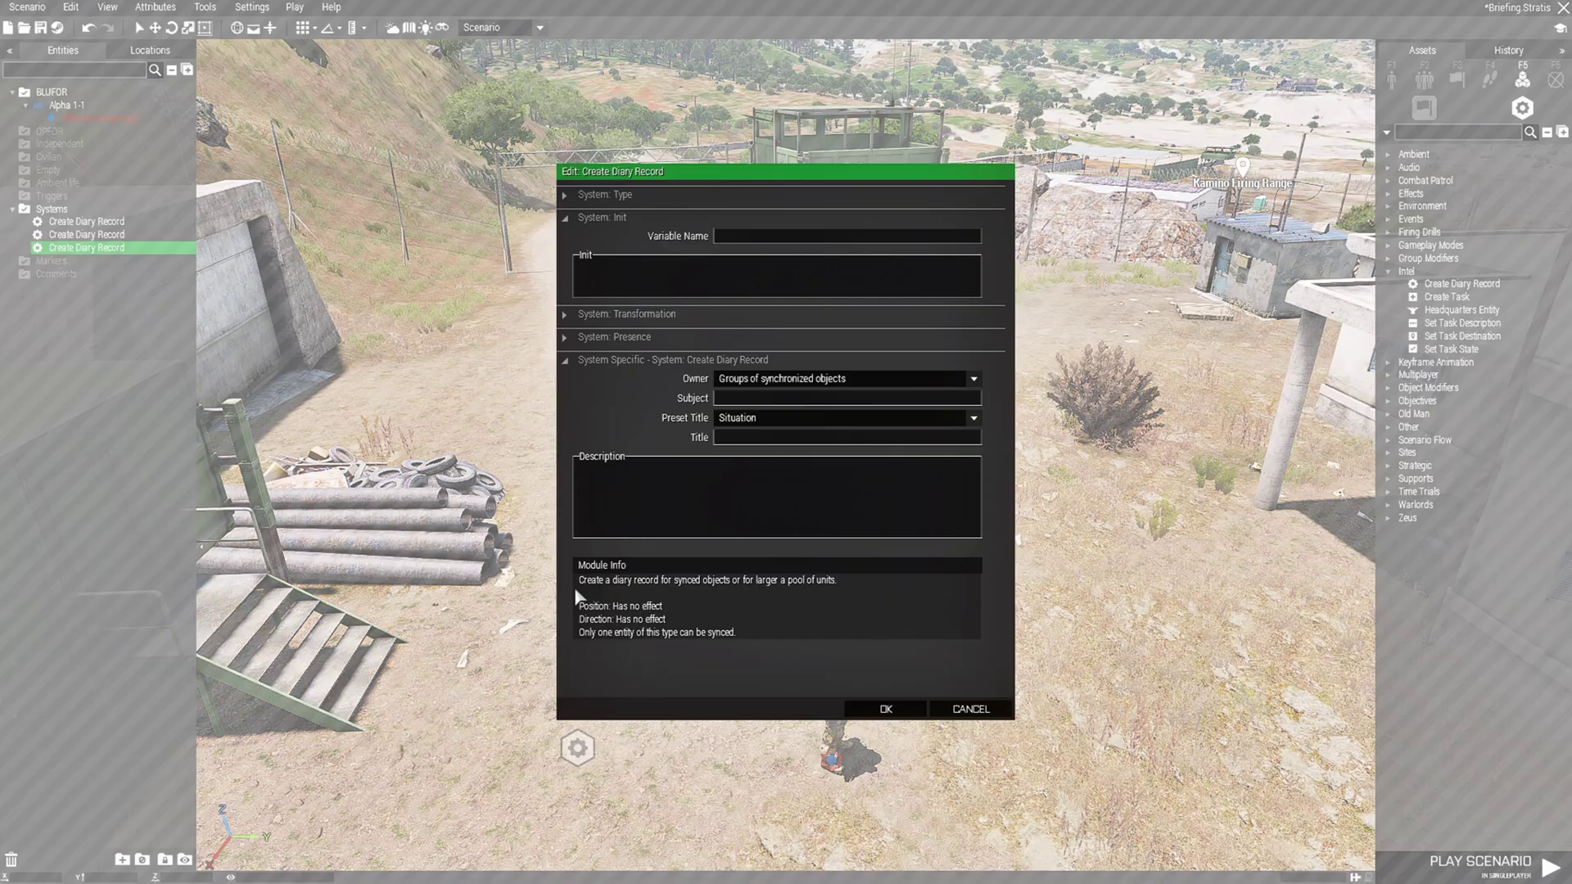
click(766, 378)
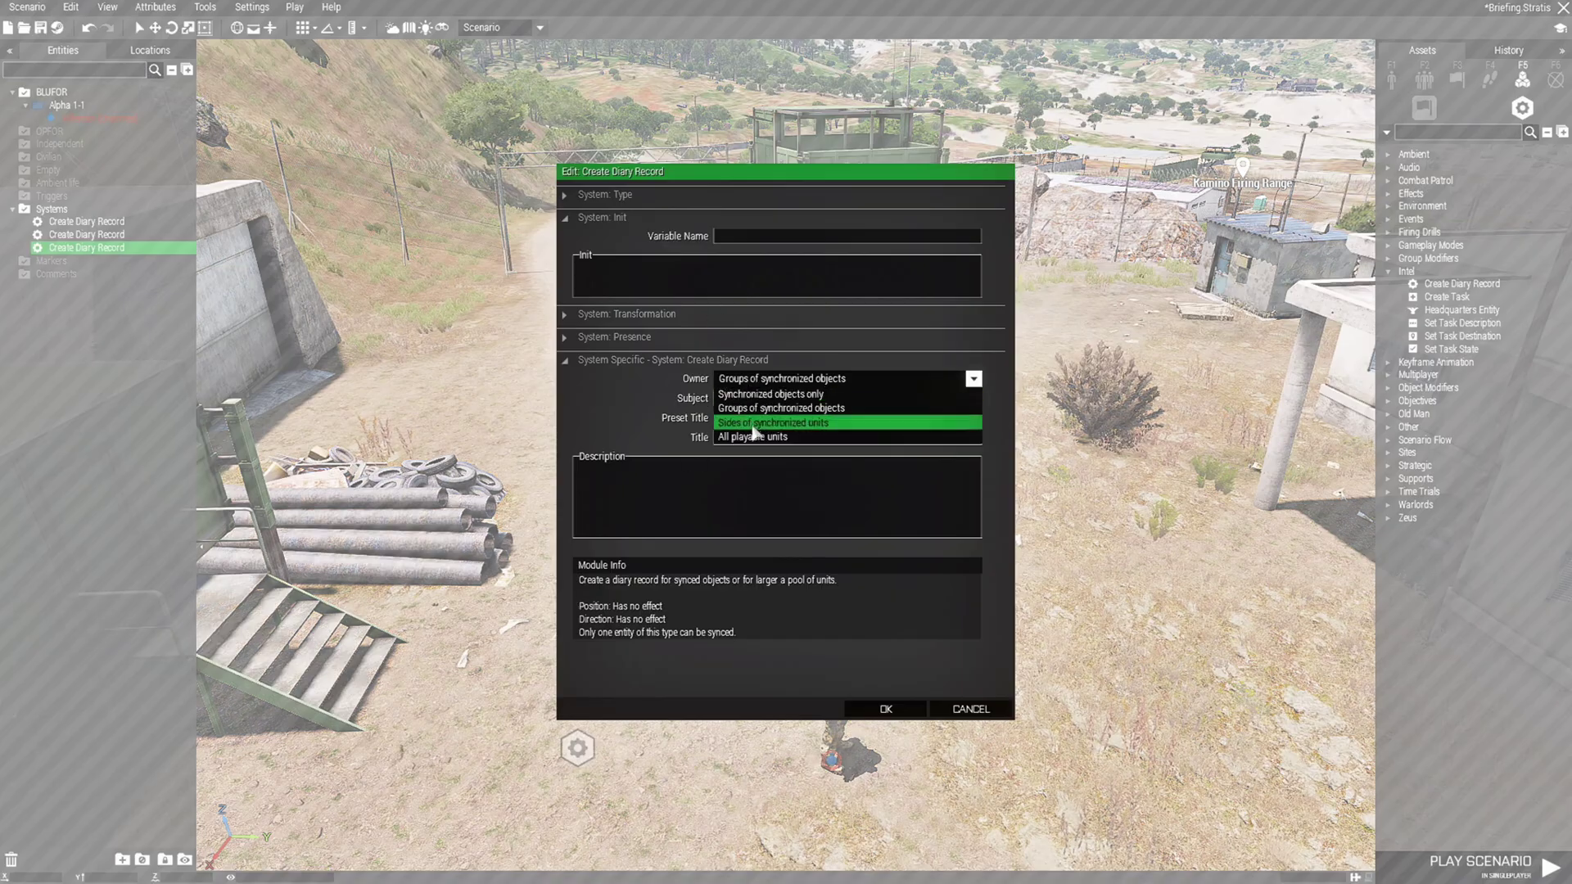
click(752, 437)
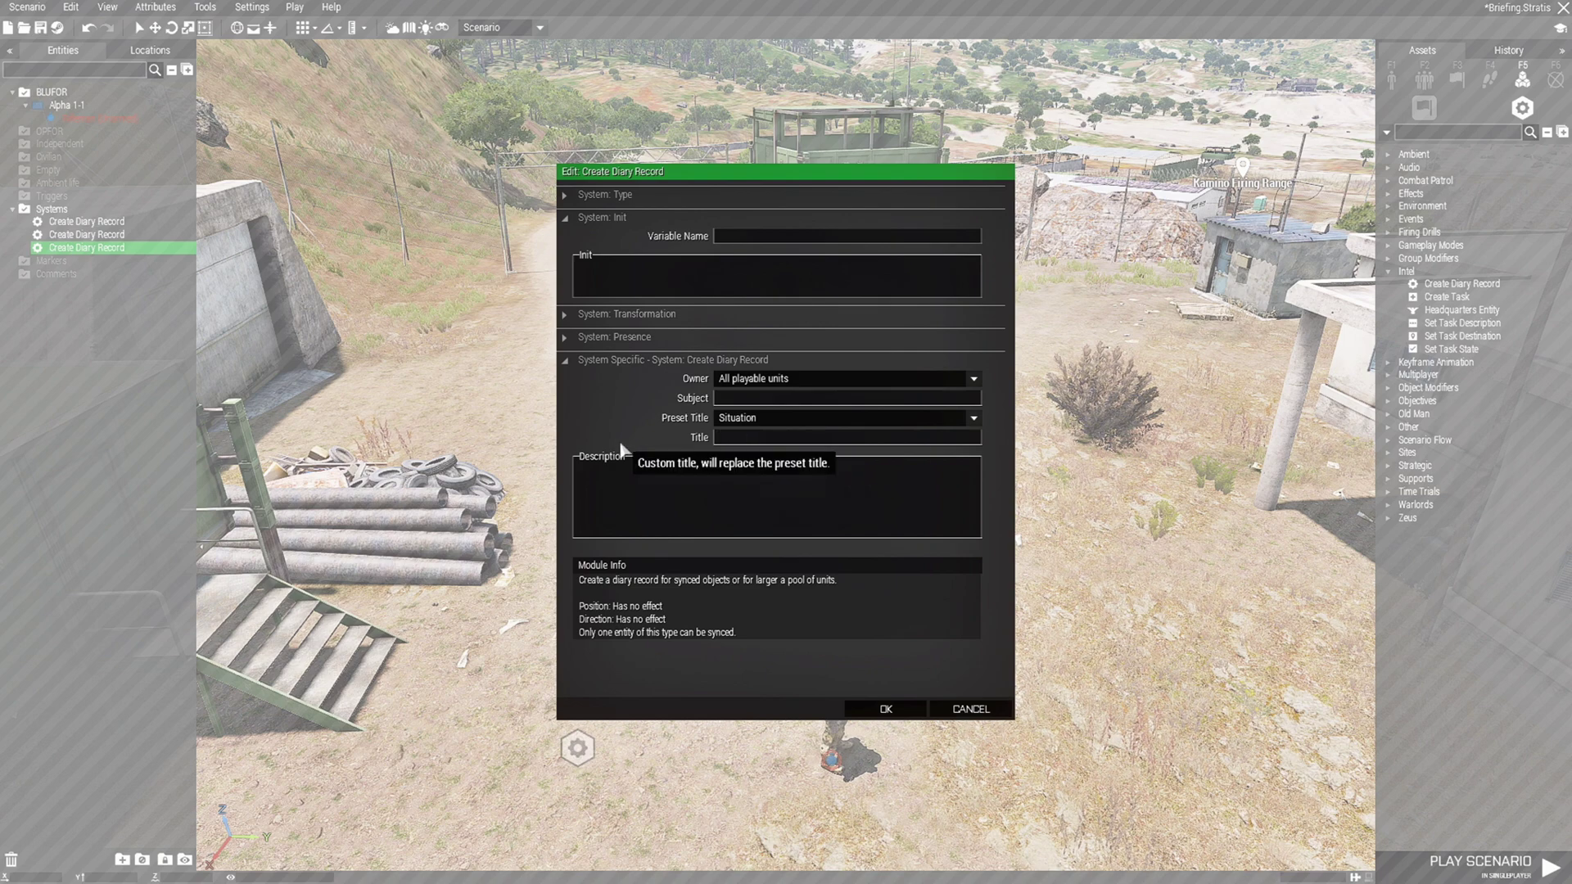
text(Exec)
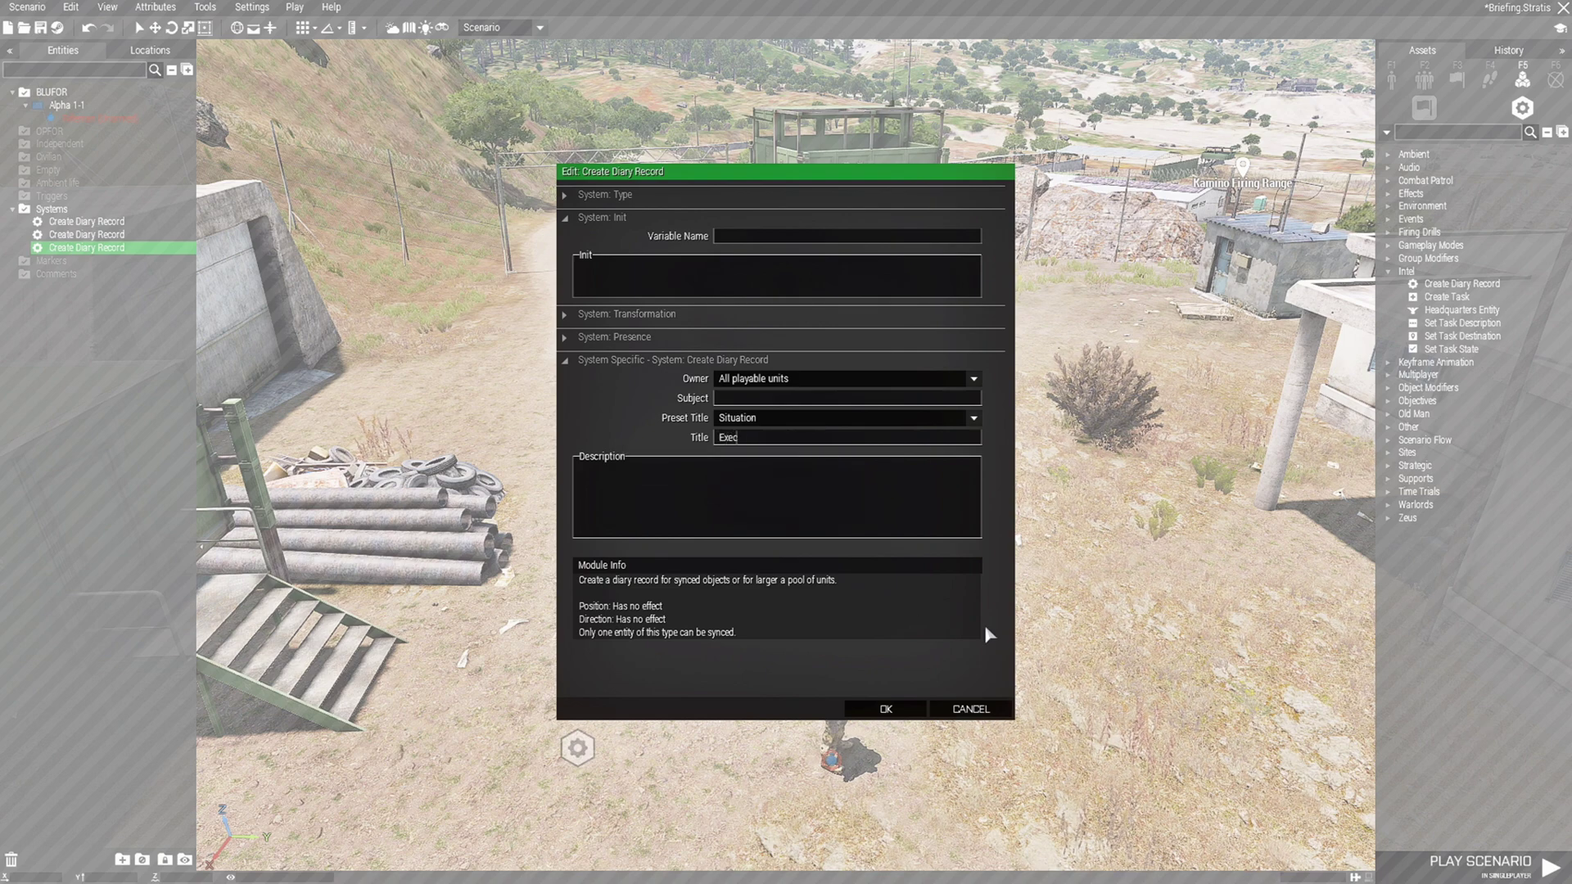
text(ution)
key(Tab)
text(Pick up your wea)
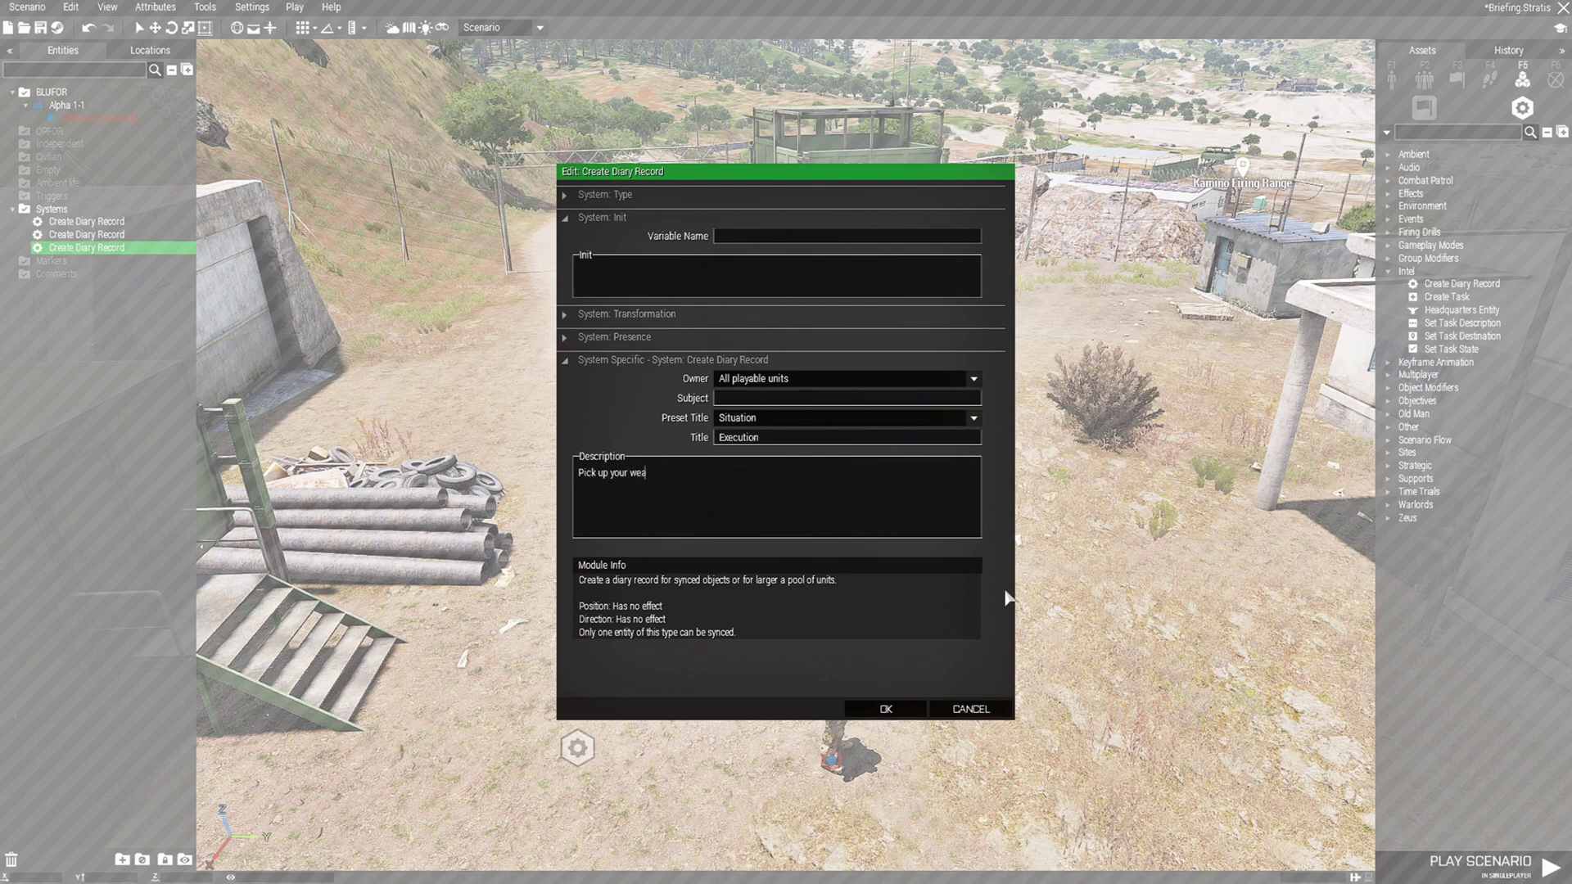
text(pon on the way to)
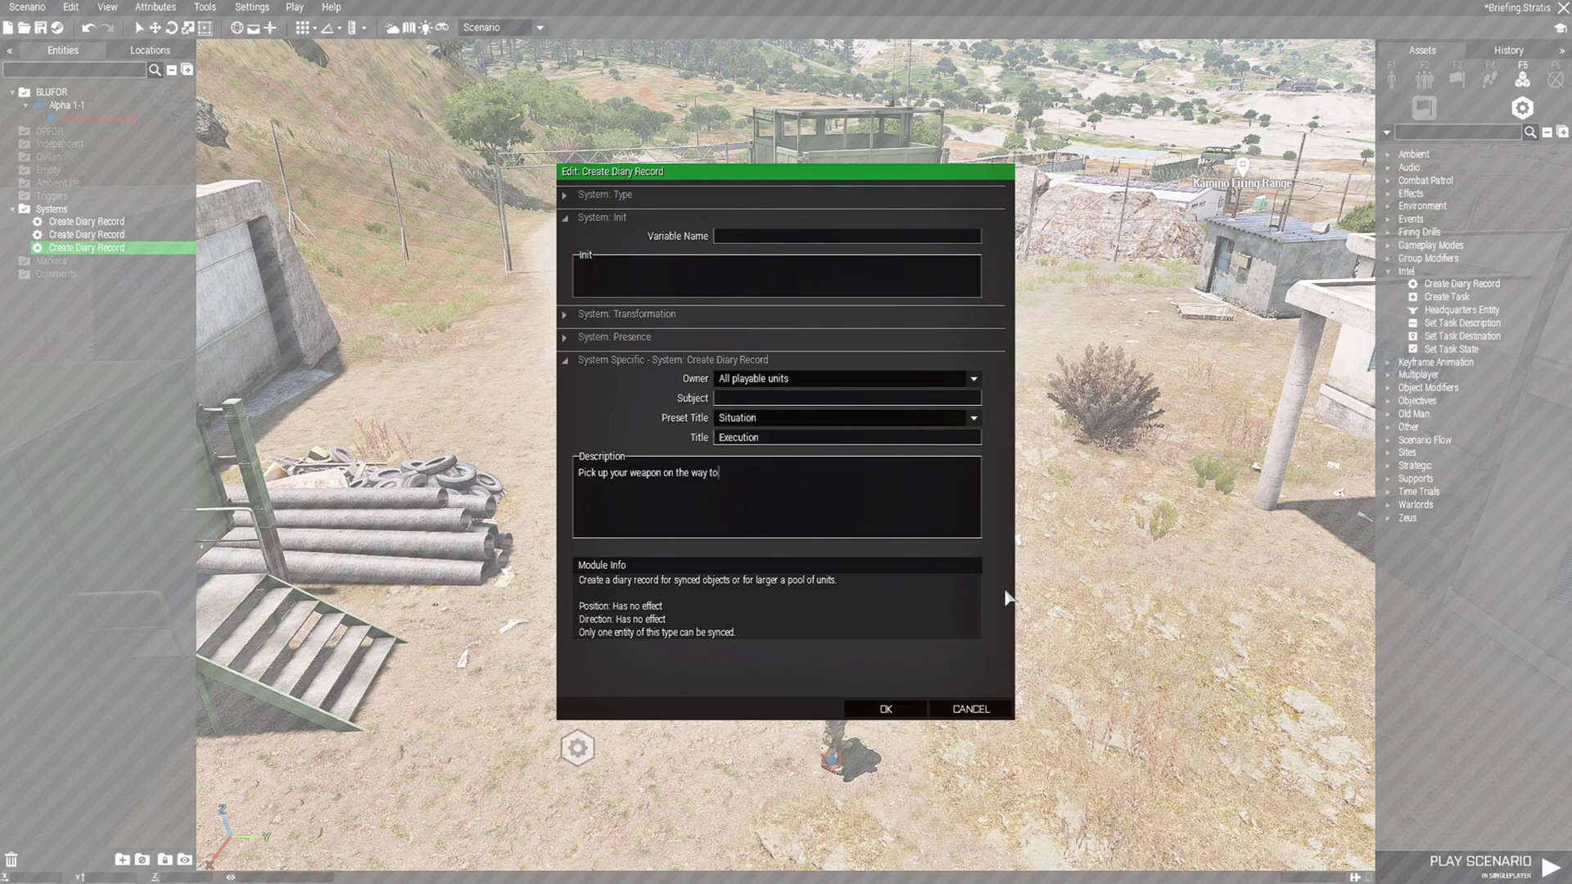
text( the d)
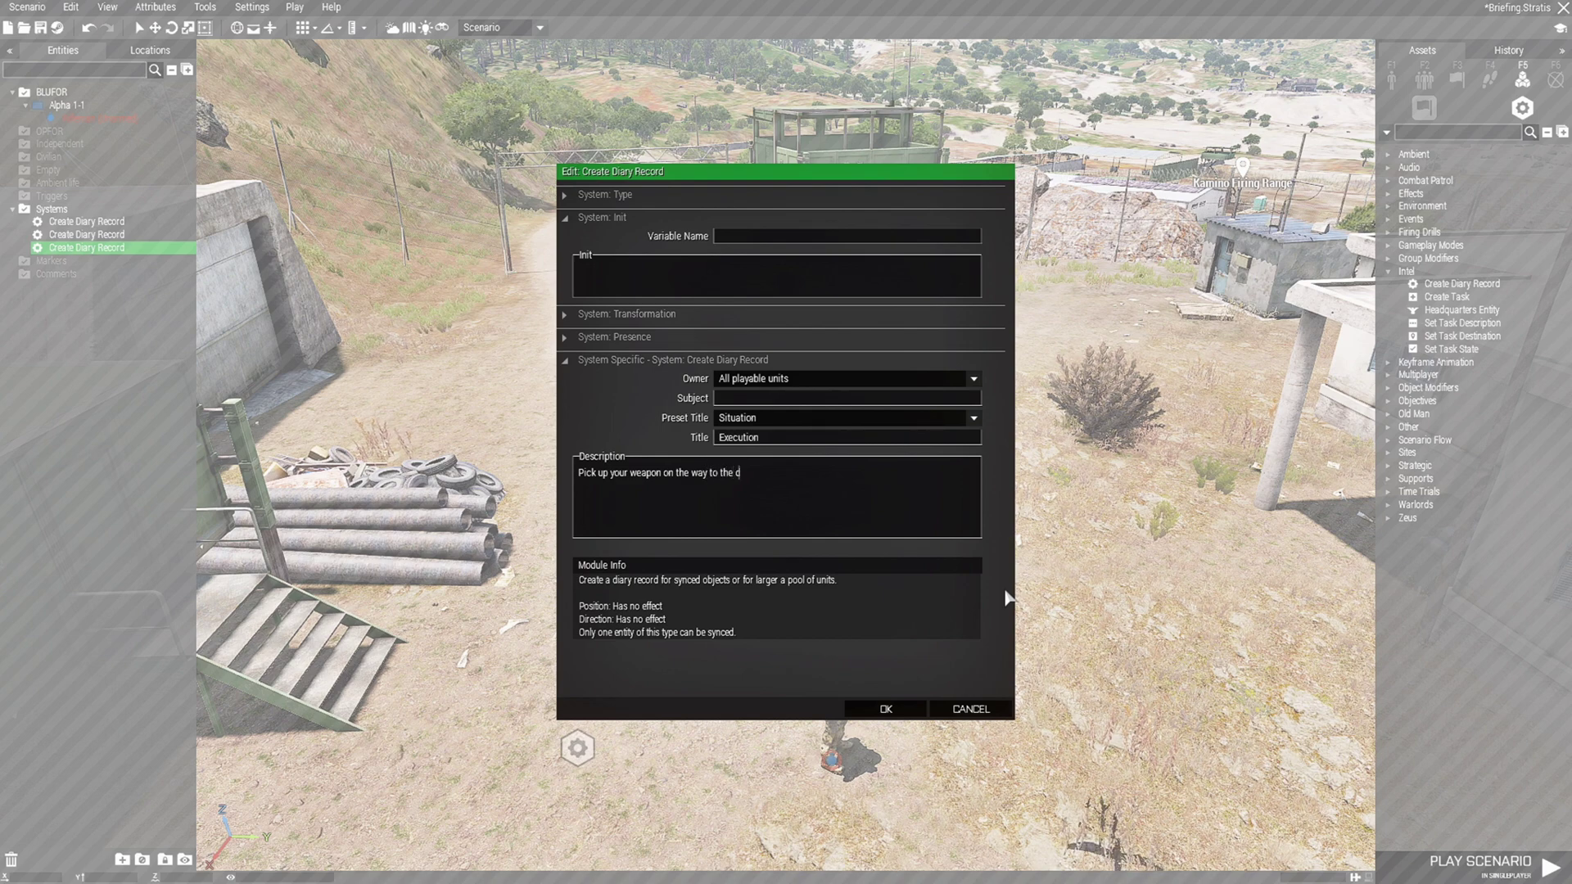
text(efen)
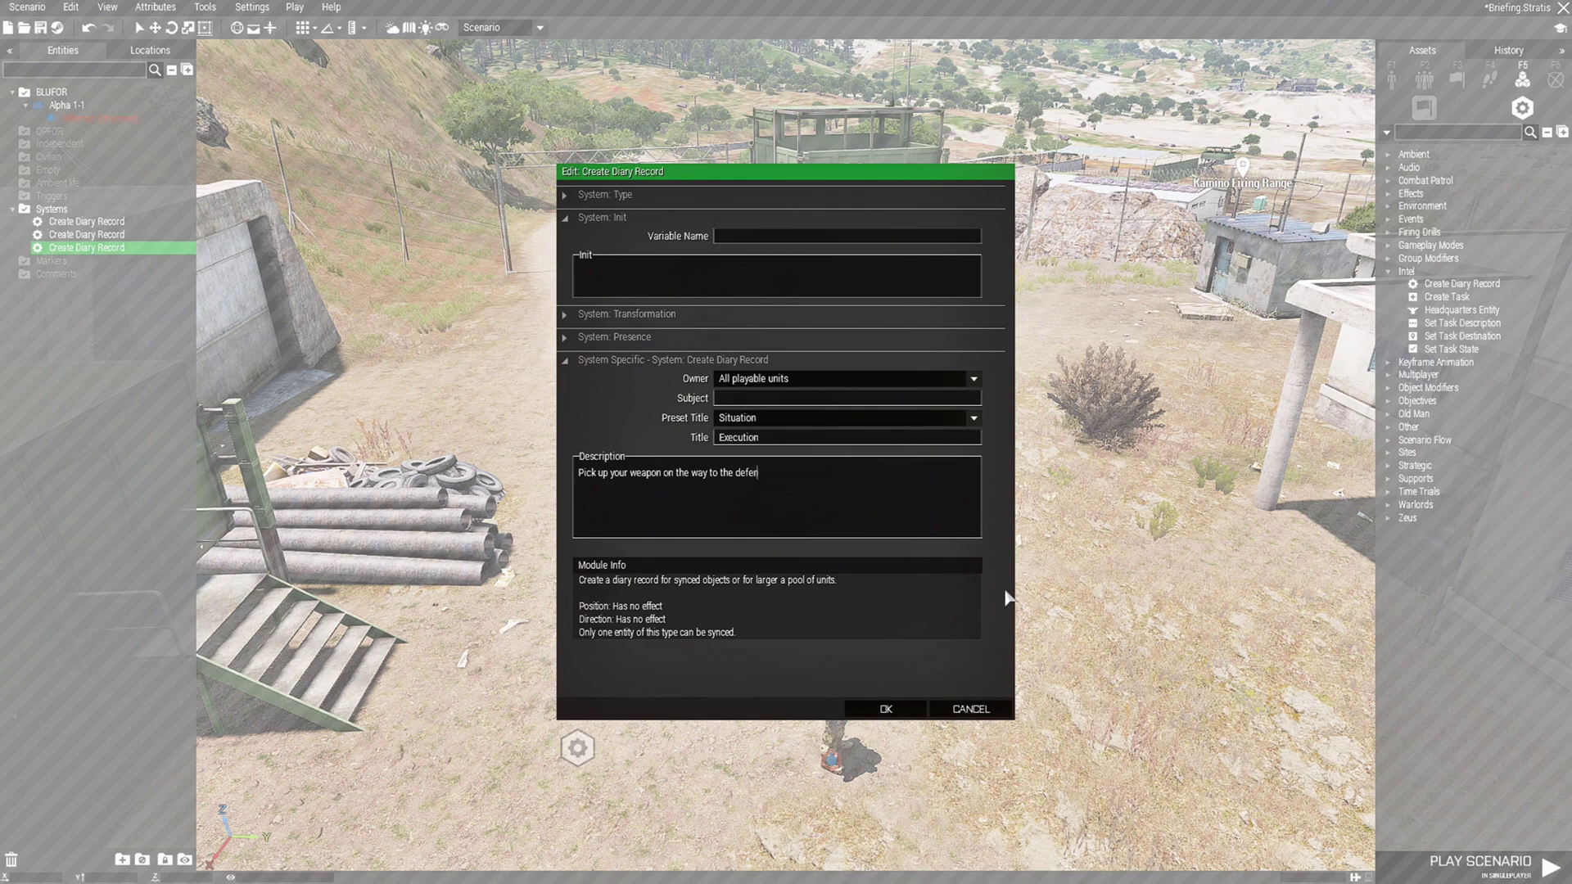
text(sive line)
Place a diary record for all playable units titled Mission: 'Your mission is to defend the walls of the base'.
click(891, 710)
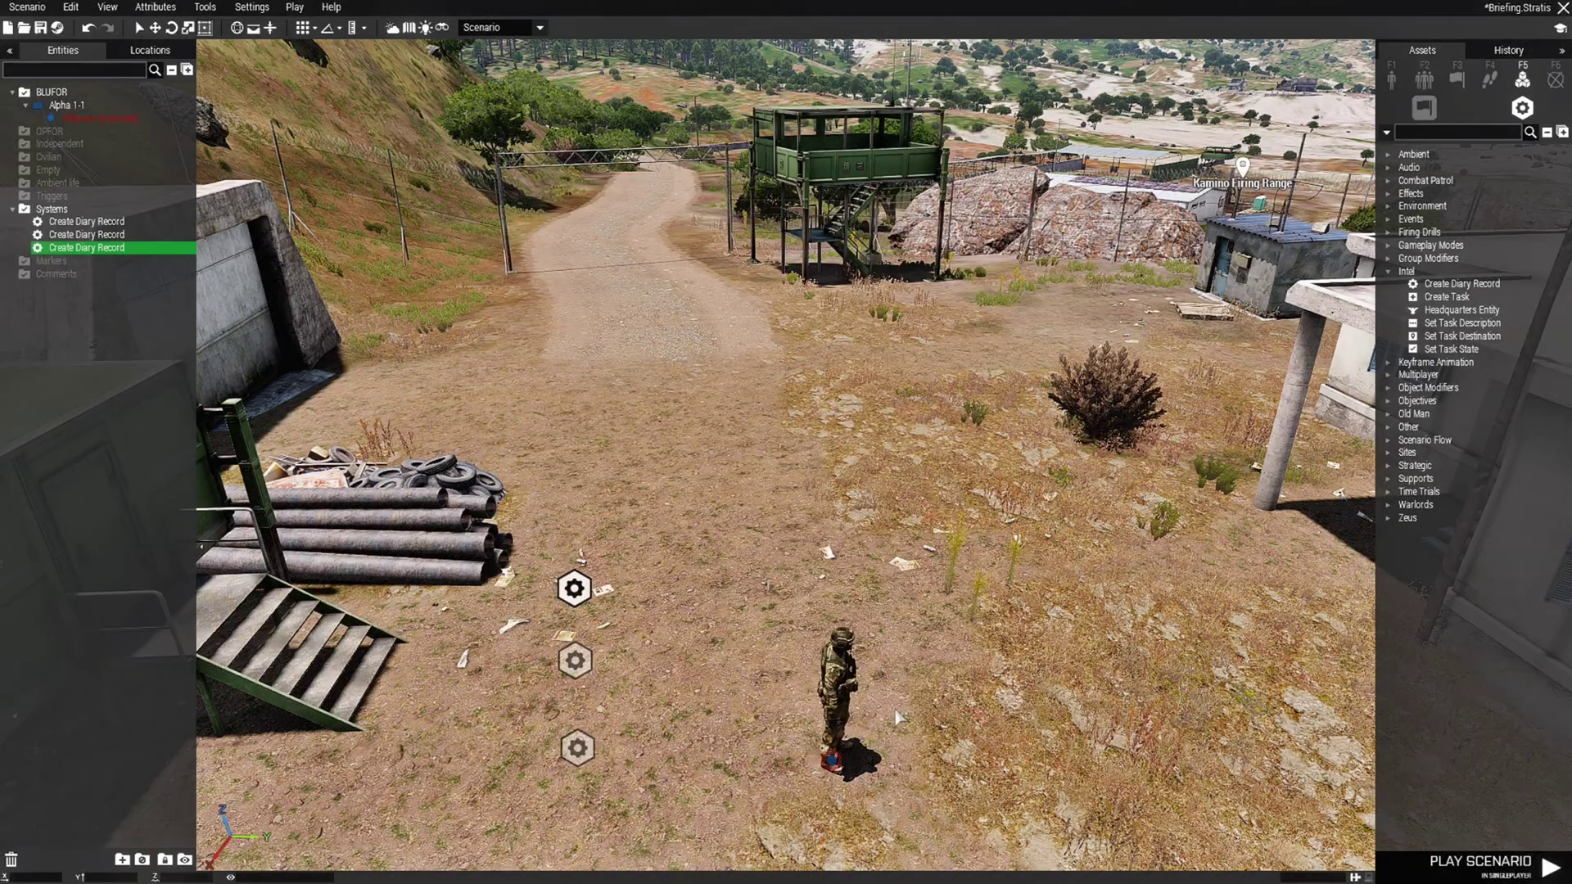
click(1038, 665)
click(1474, 284)
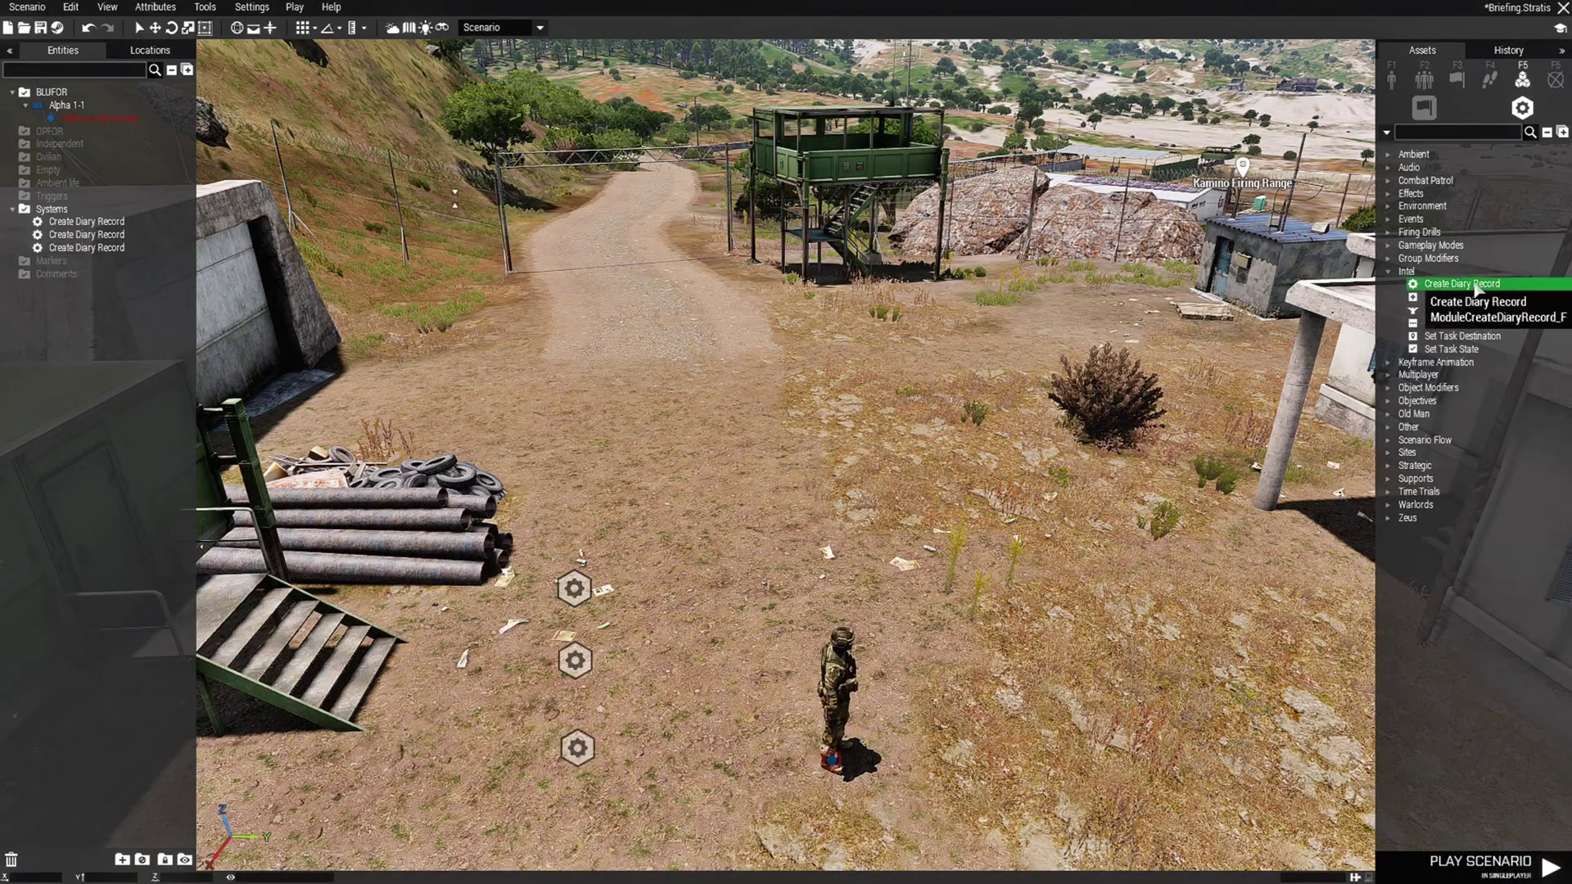
click(565, 530)
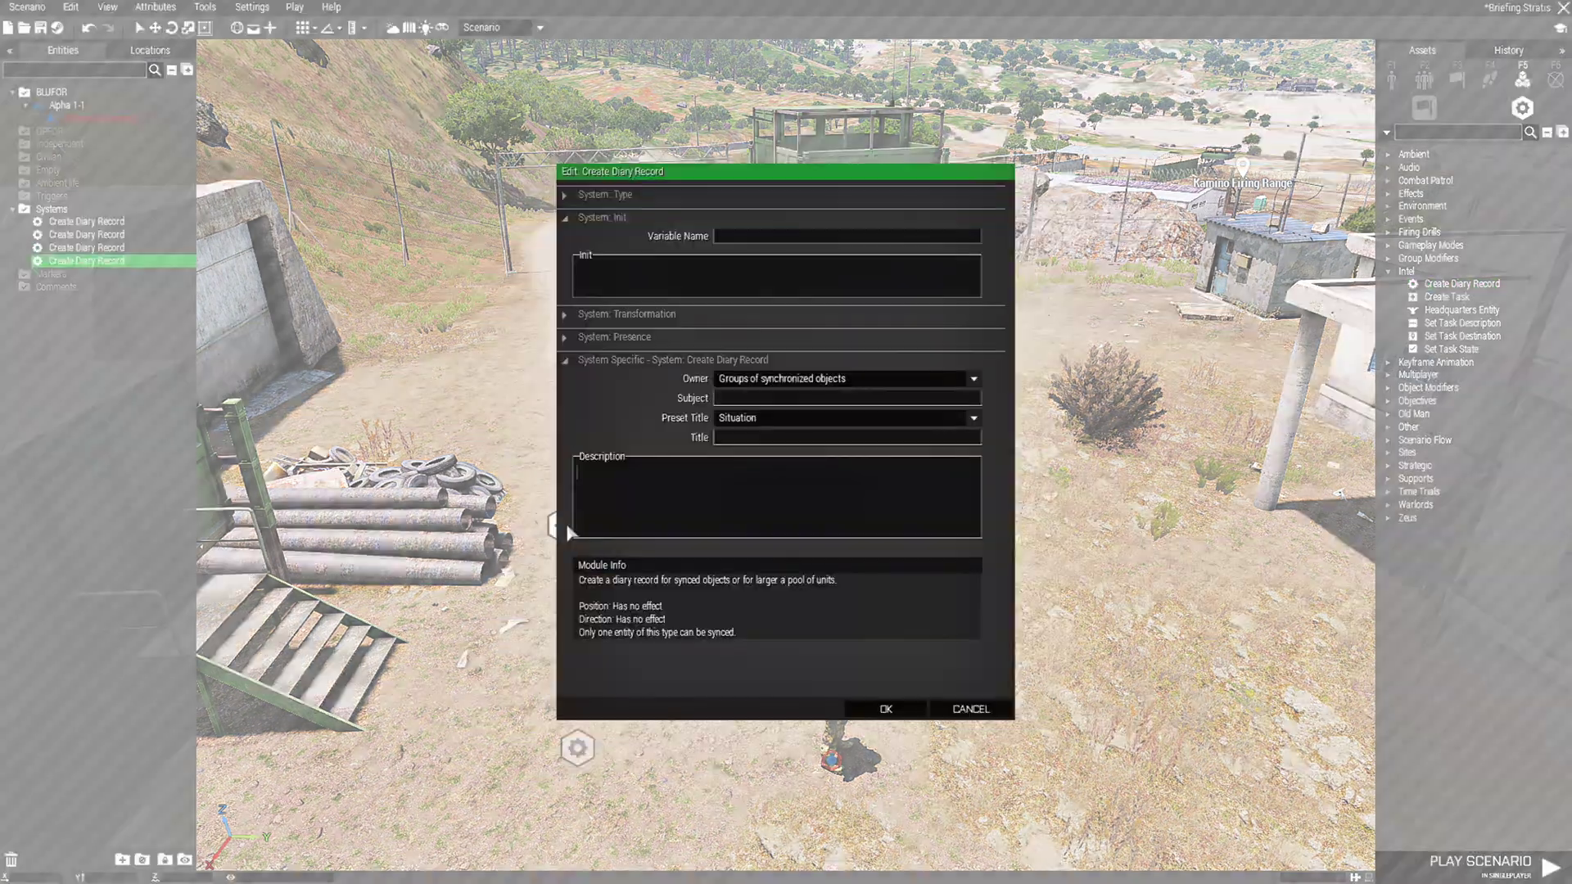
click(781, 380)
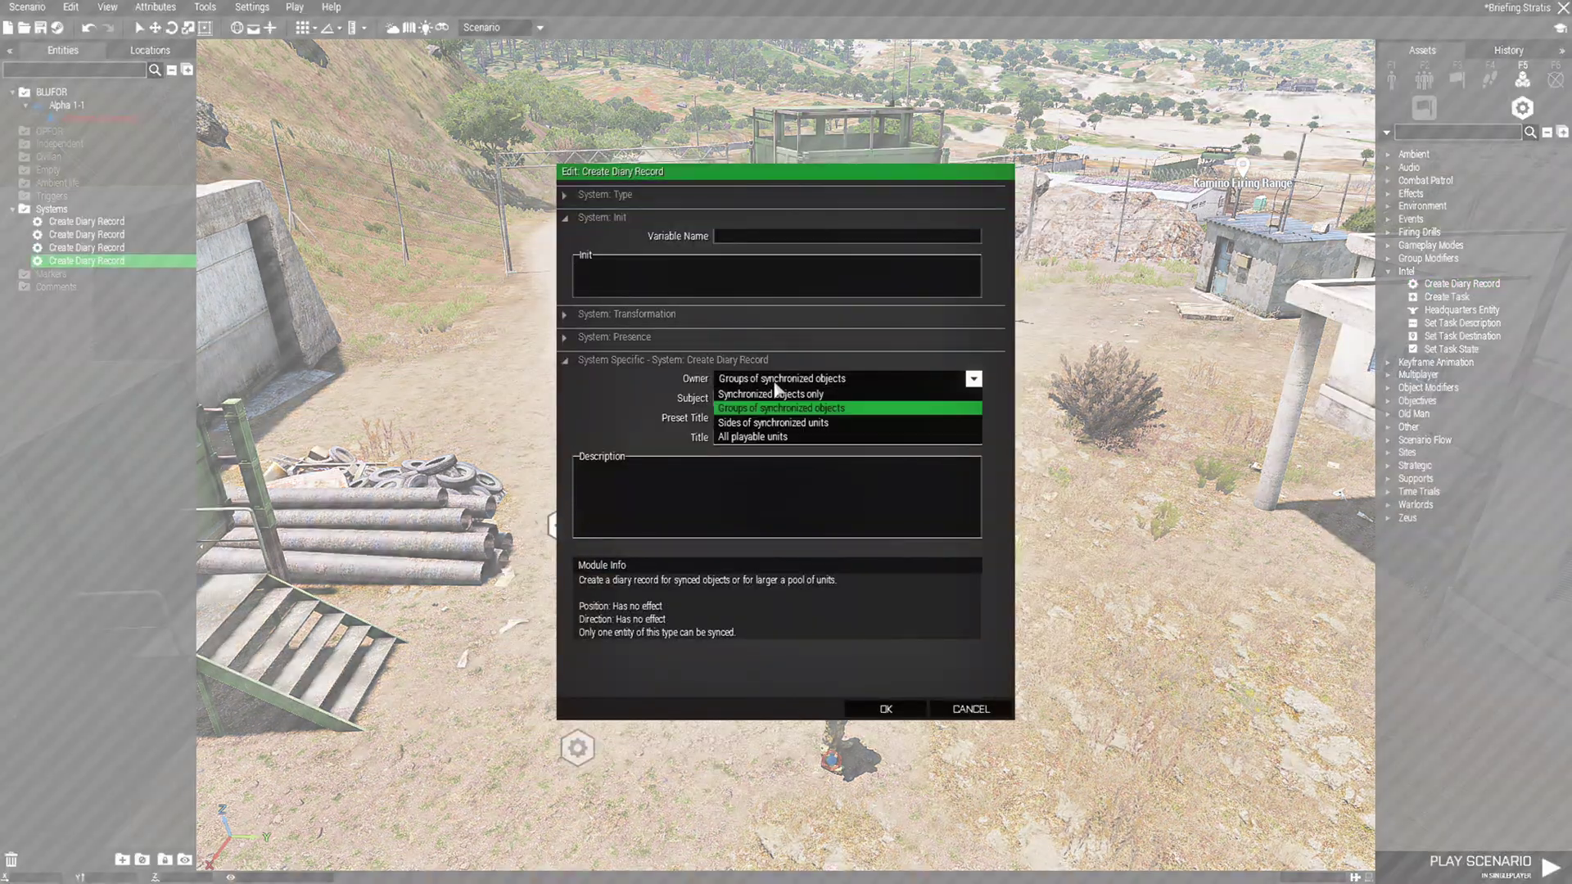
click(761, 436)
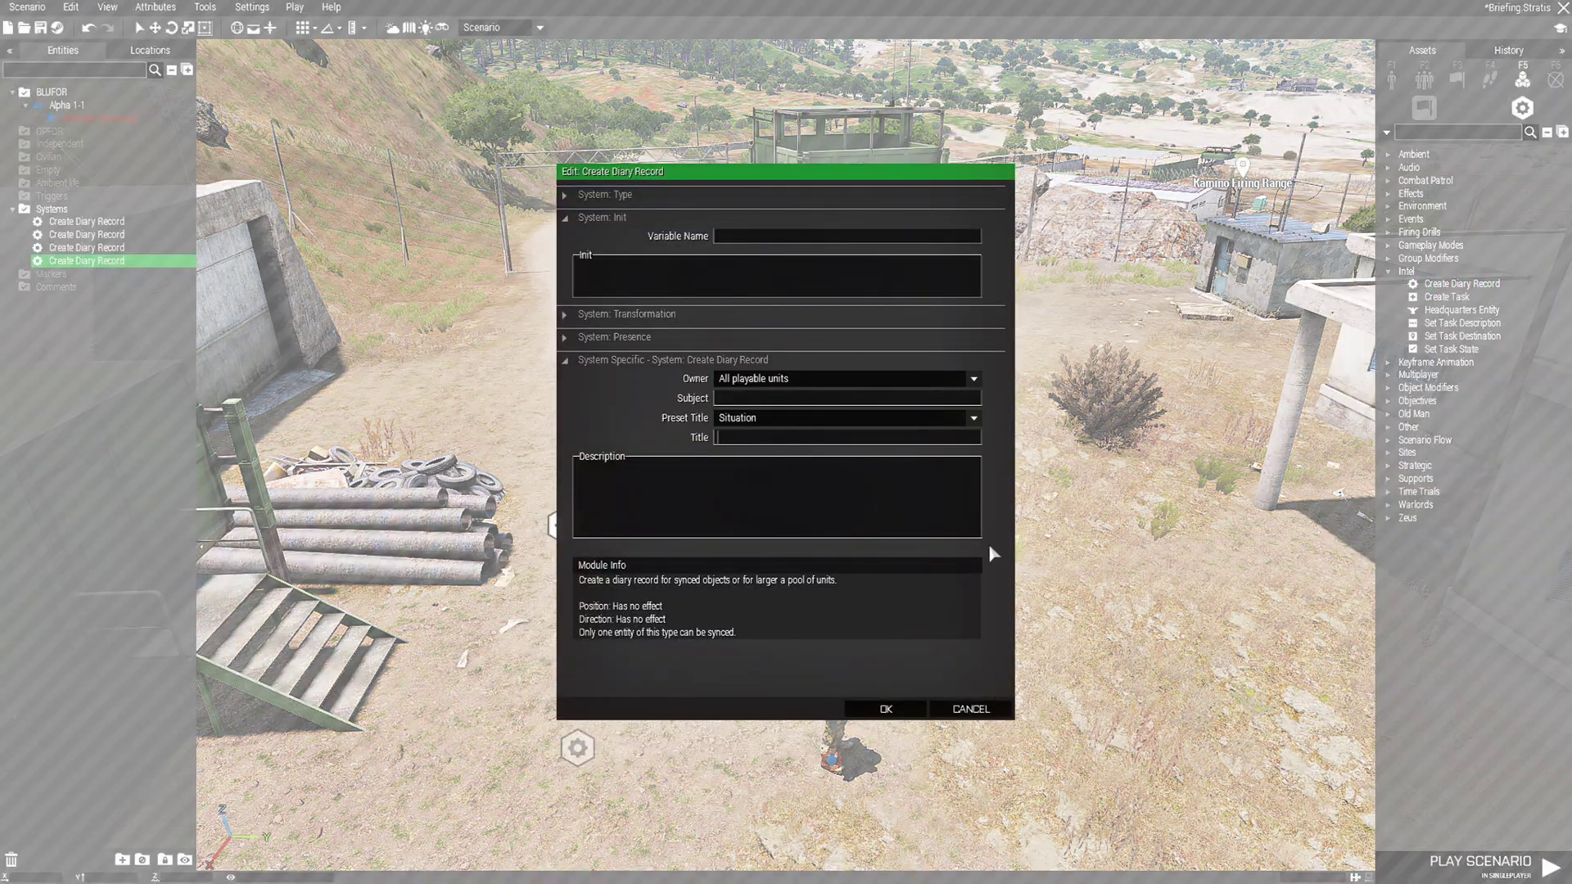
text(Mission)
text(ur mission is to def)
text(end the wal)
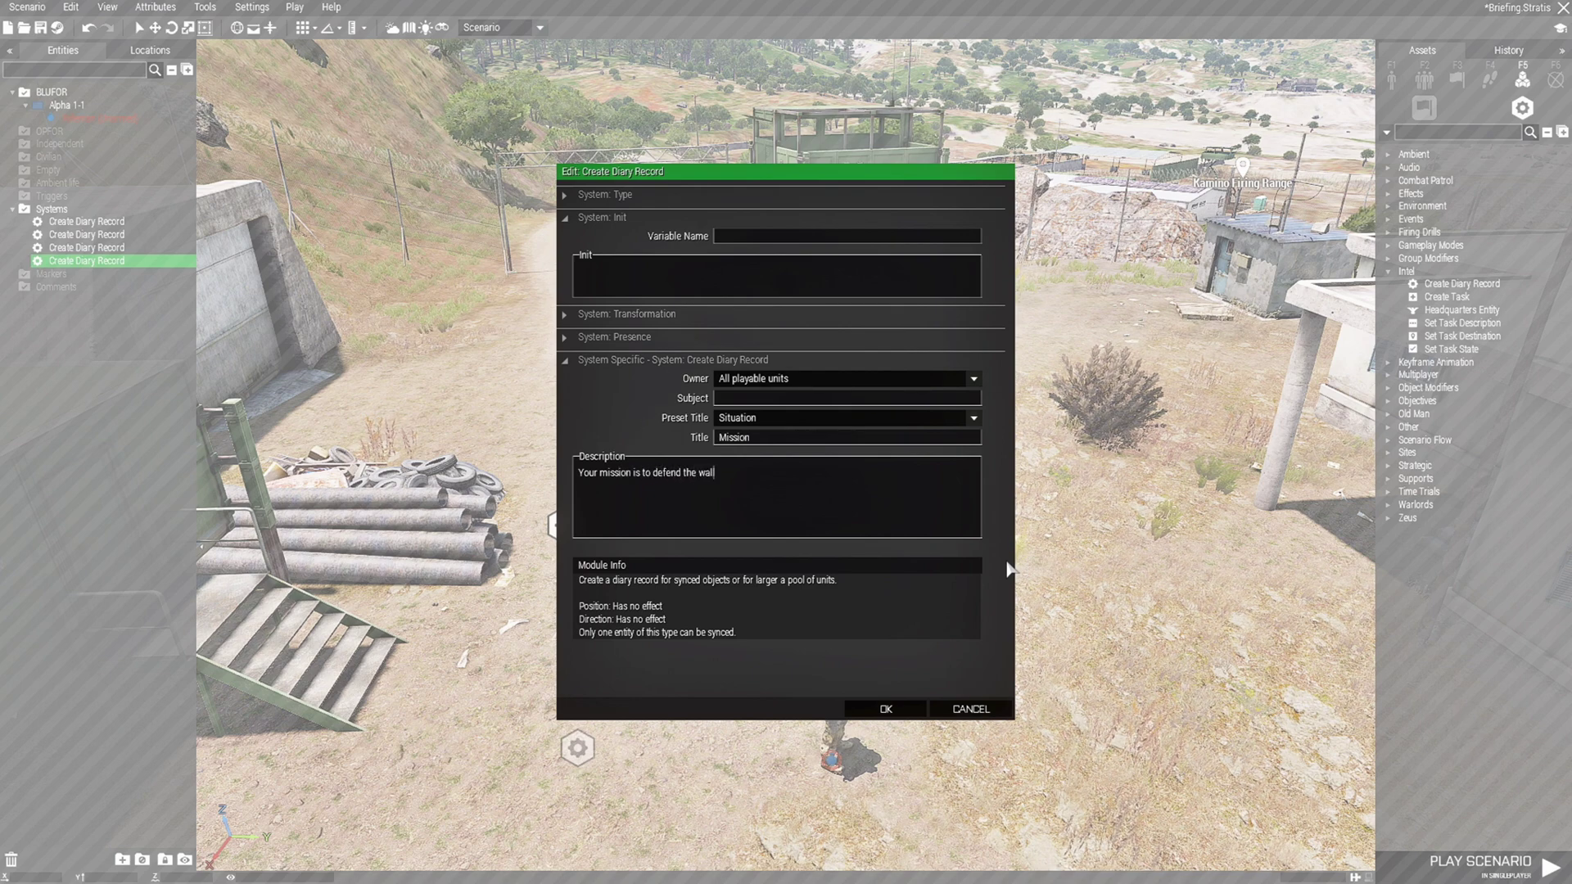
text(ls of the base)
Confirm the Mission record and place a fifth diary record owned by all playable units.
click(891, 709)
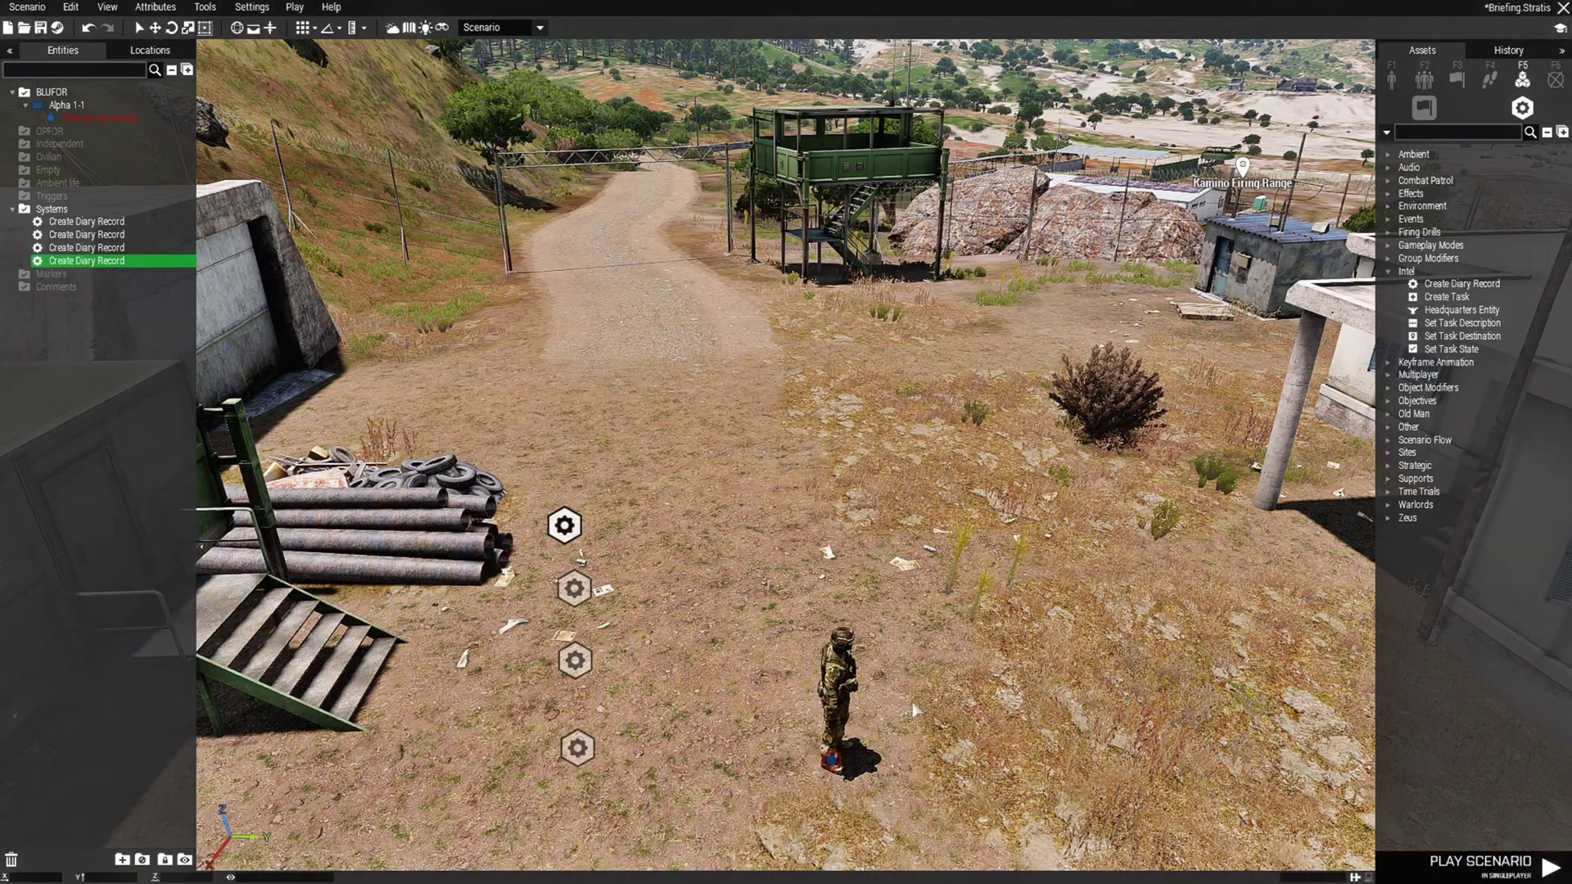
click(1451, 285)
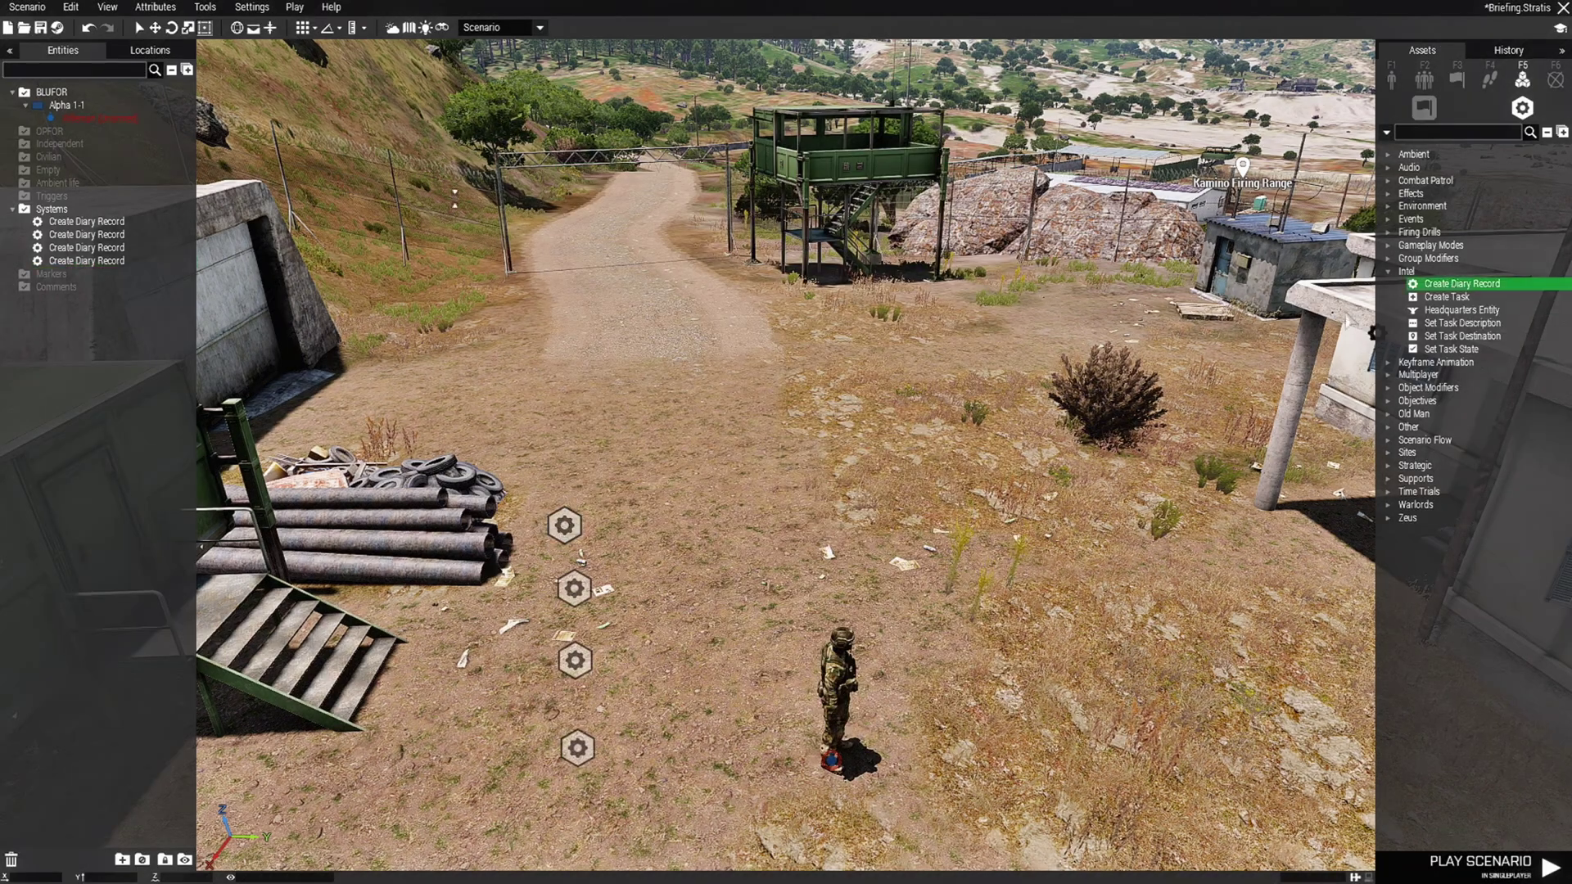
click(555, 465)
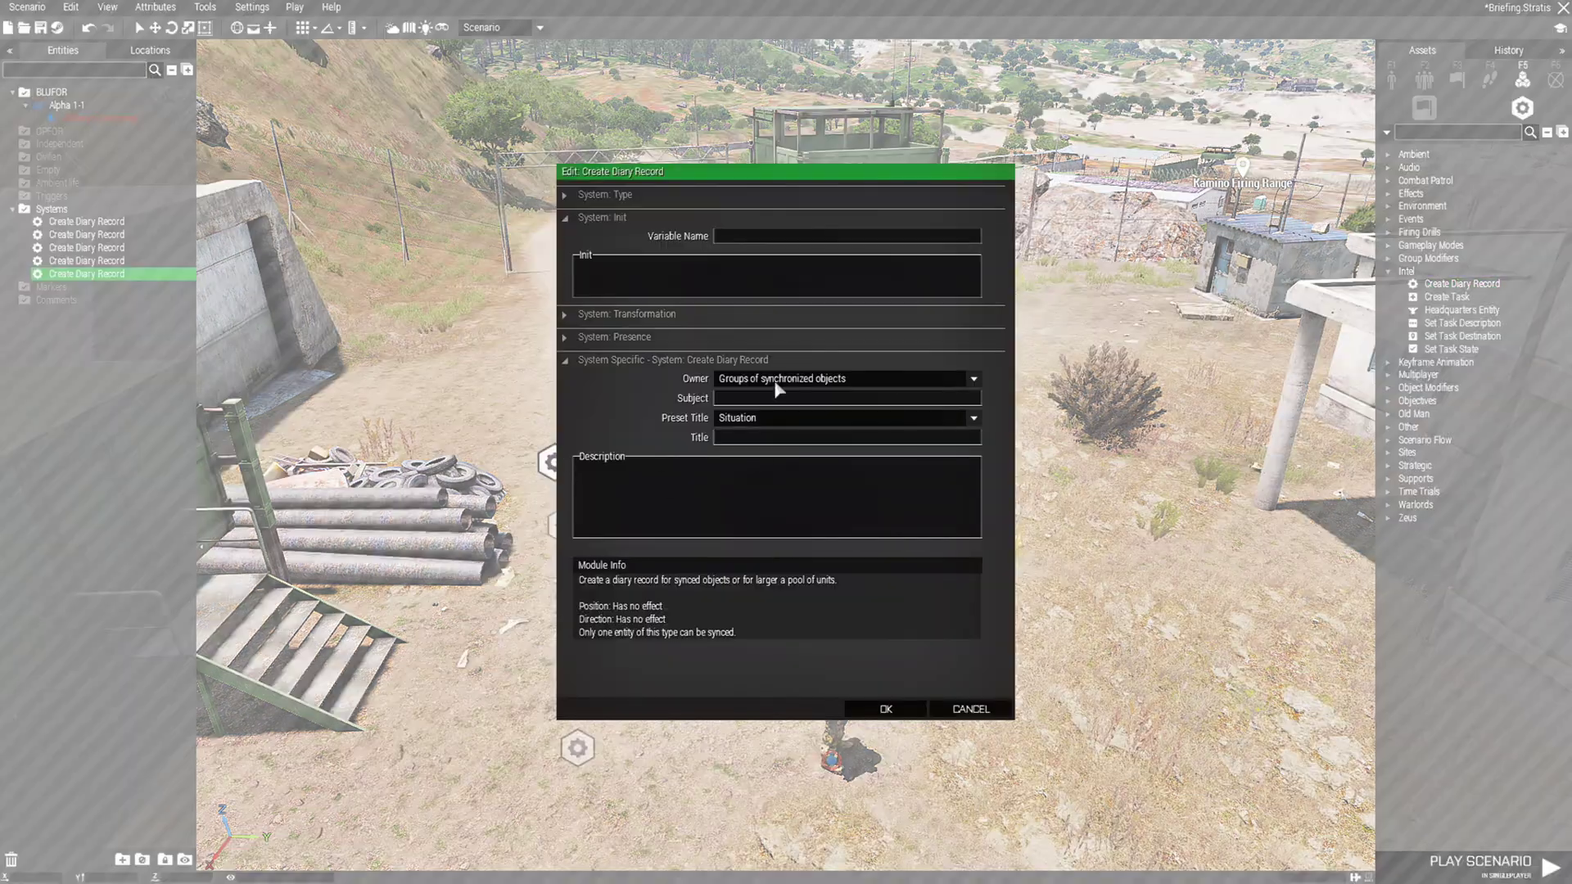
click(775, 384)
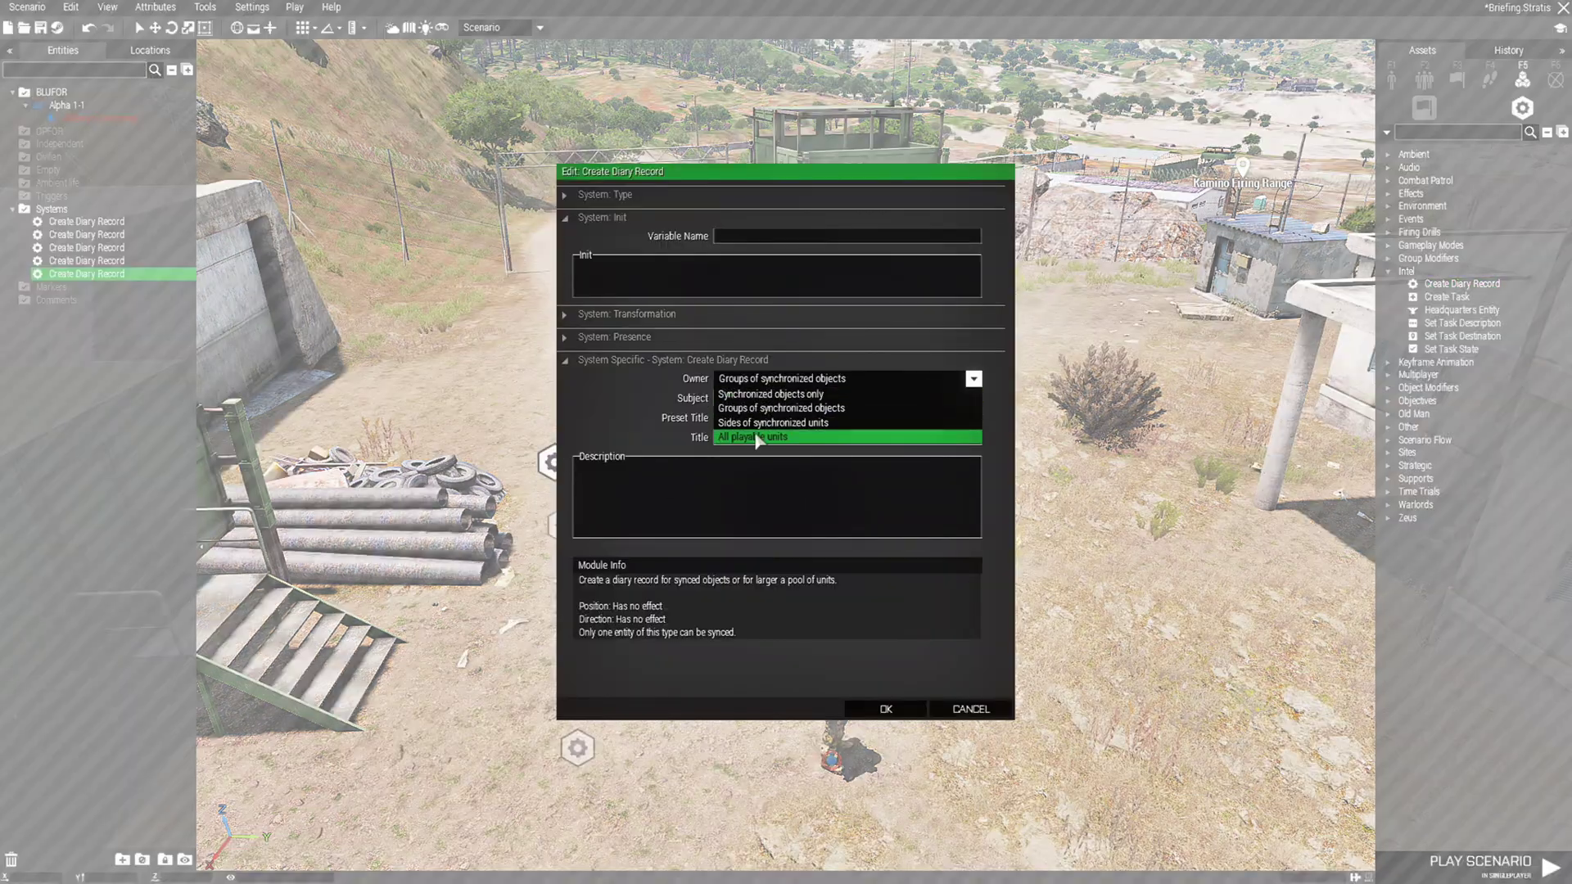
click(754, 441)
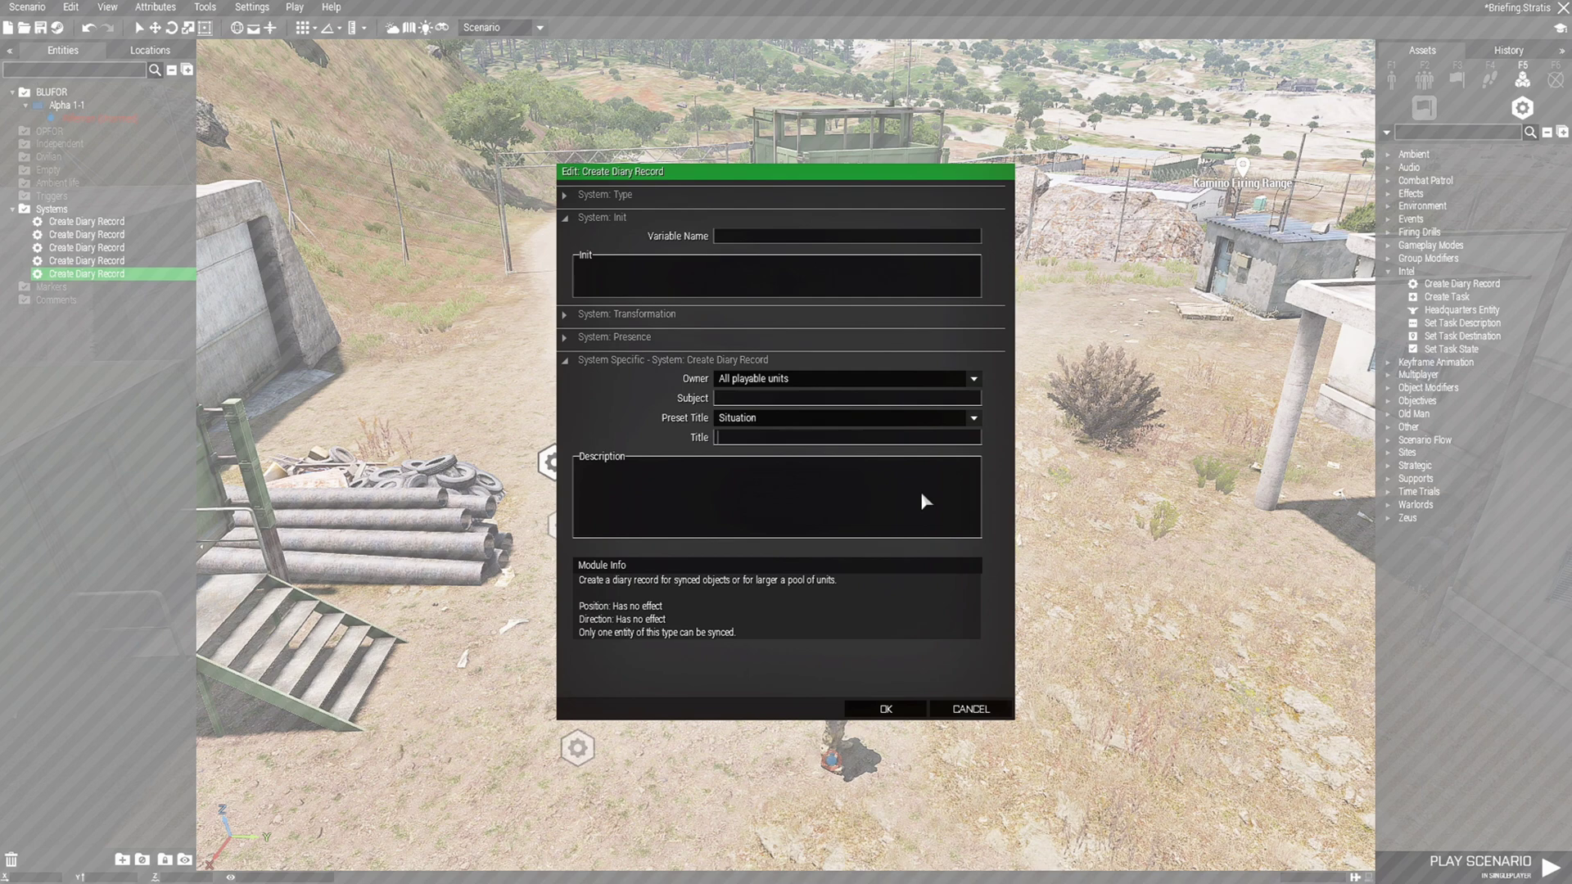
Describe it under the Situation preset as 'The enemy is attacking our base, get prepared', then save.
click(751, 430)
text(T)
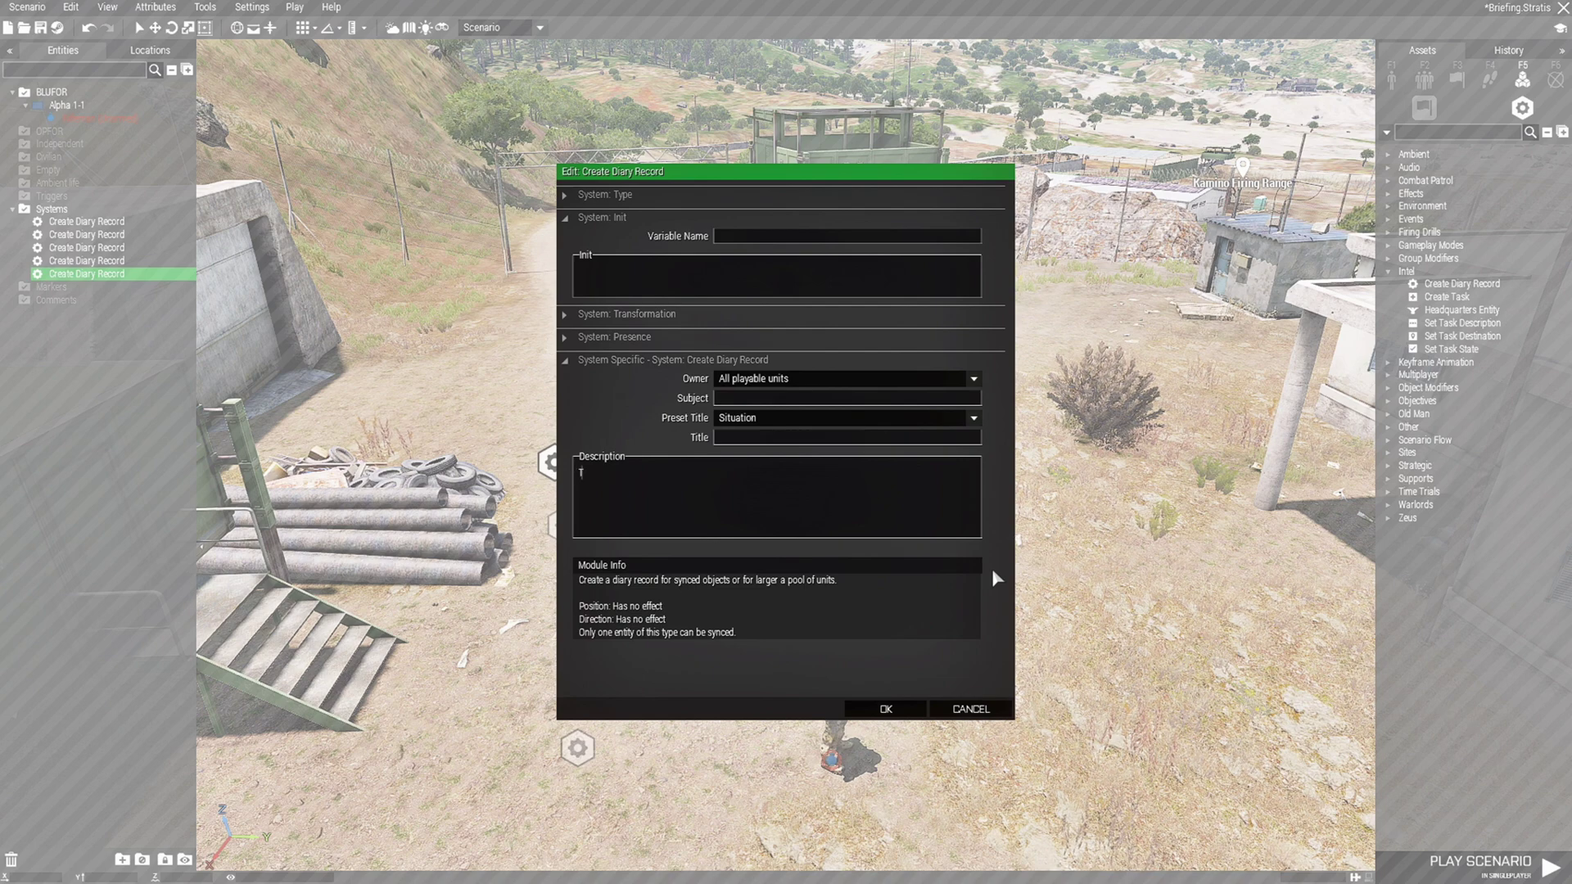
text(he enemy)
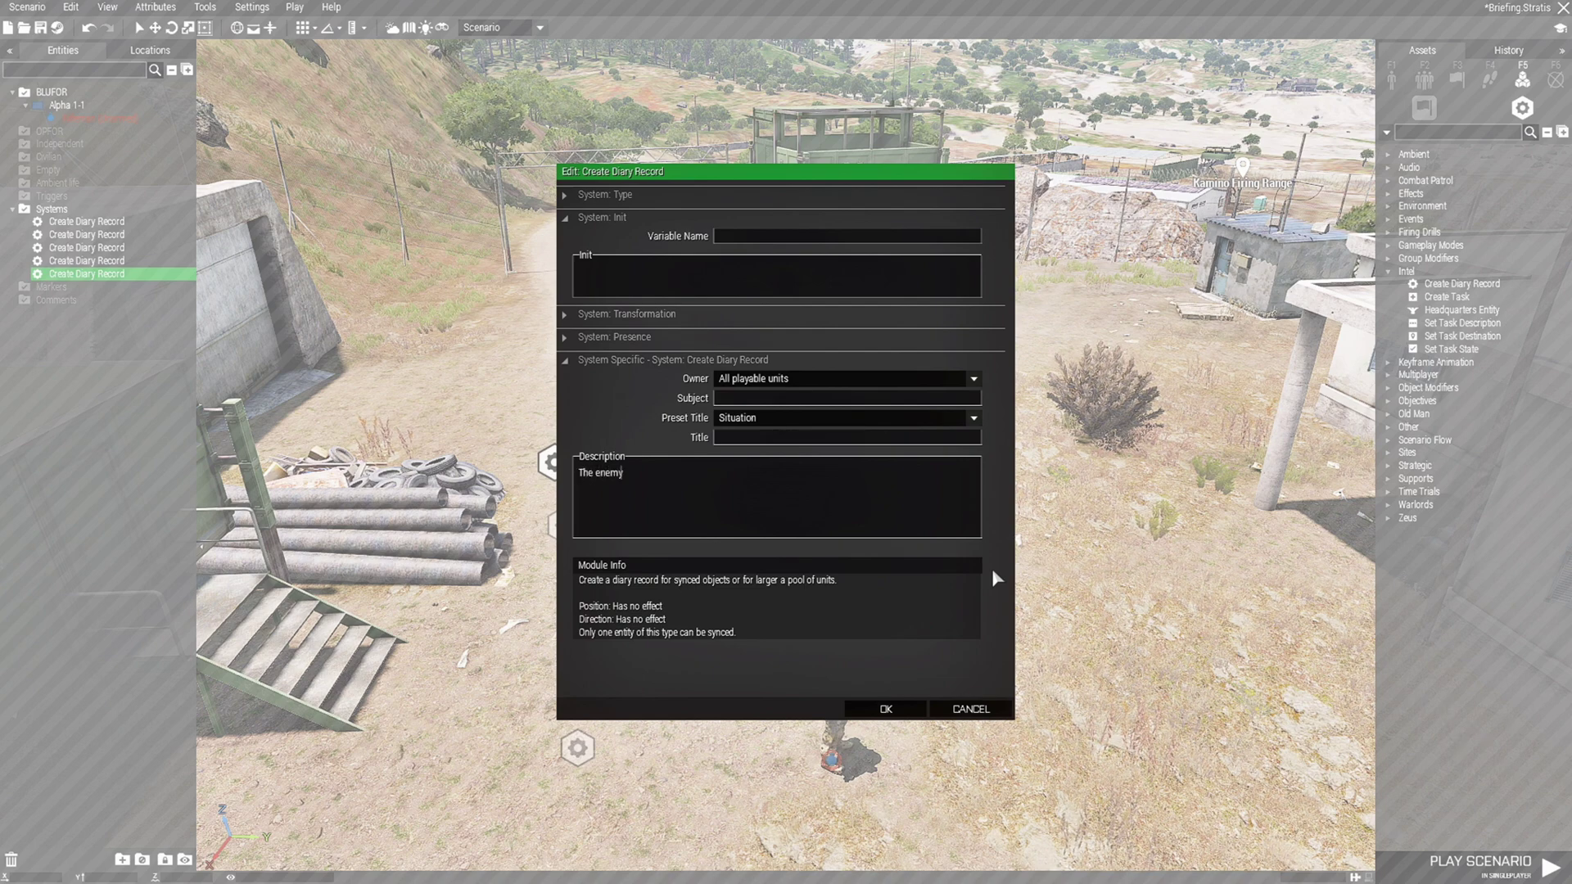
text( is attacking our base, get prepared)
key(Return)
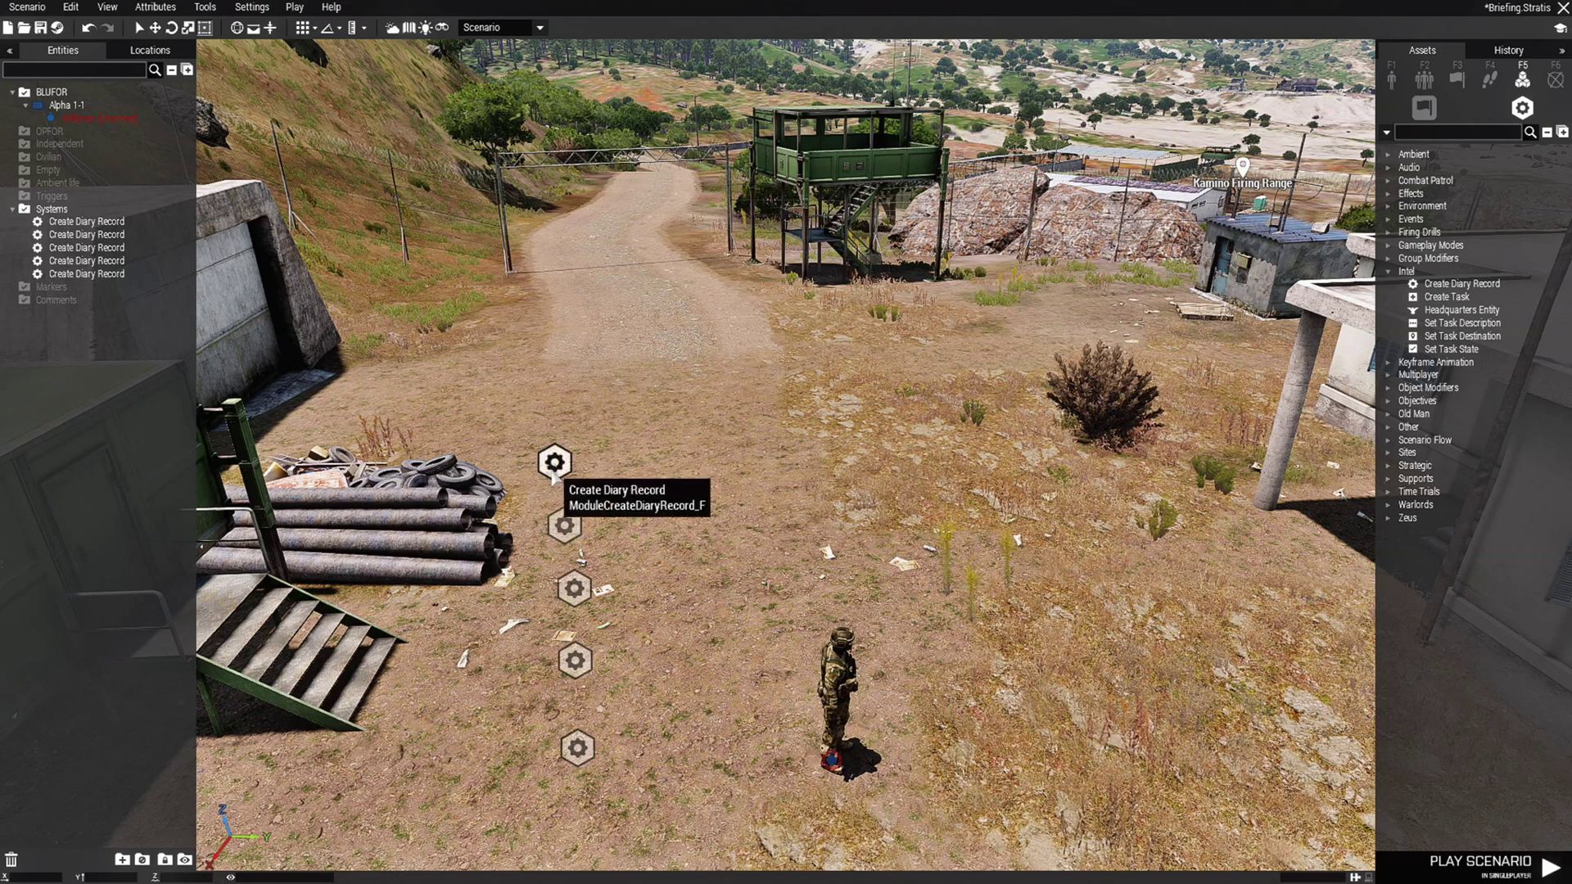
click(40, 29)
Launch the scenario and show the briefing's list of diary records.
click(1486, 866)
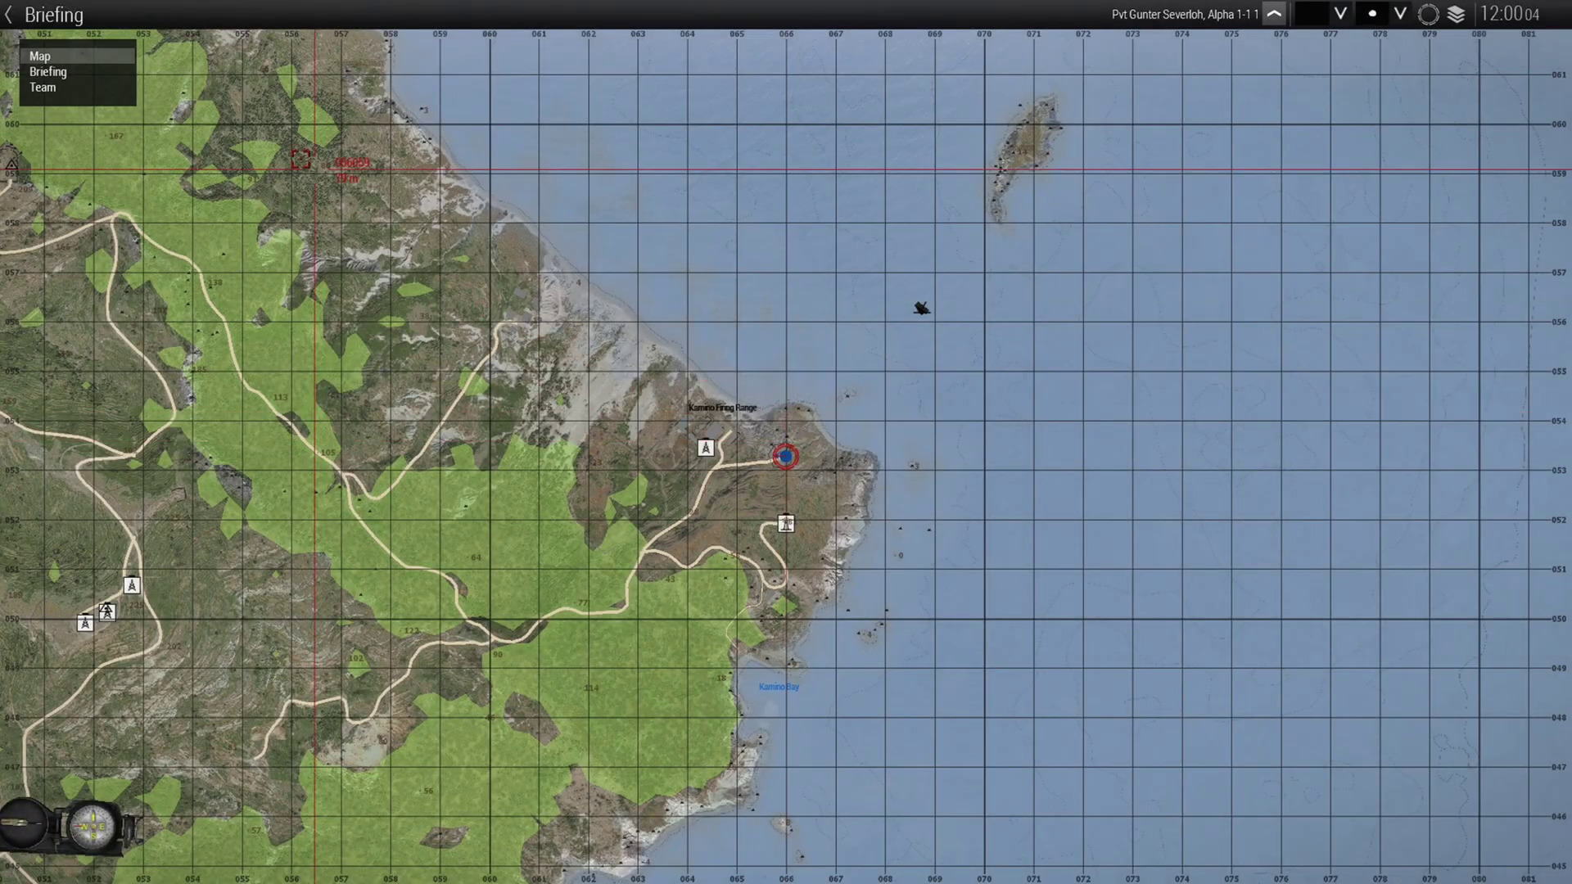
click(47, 72)
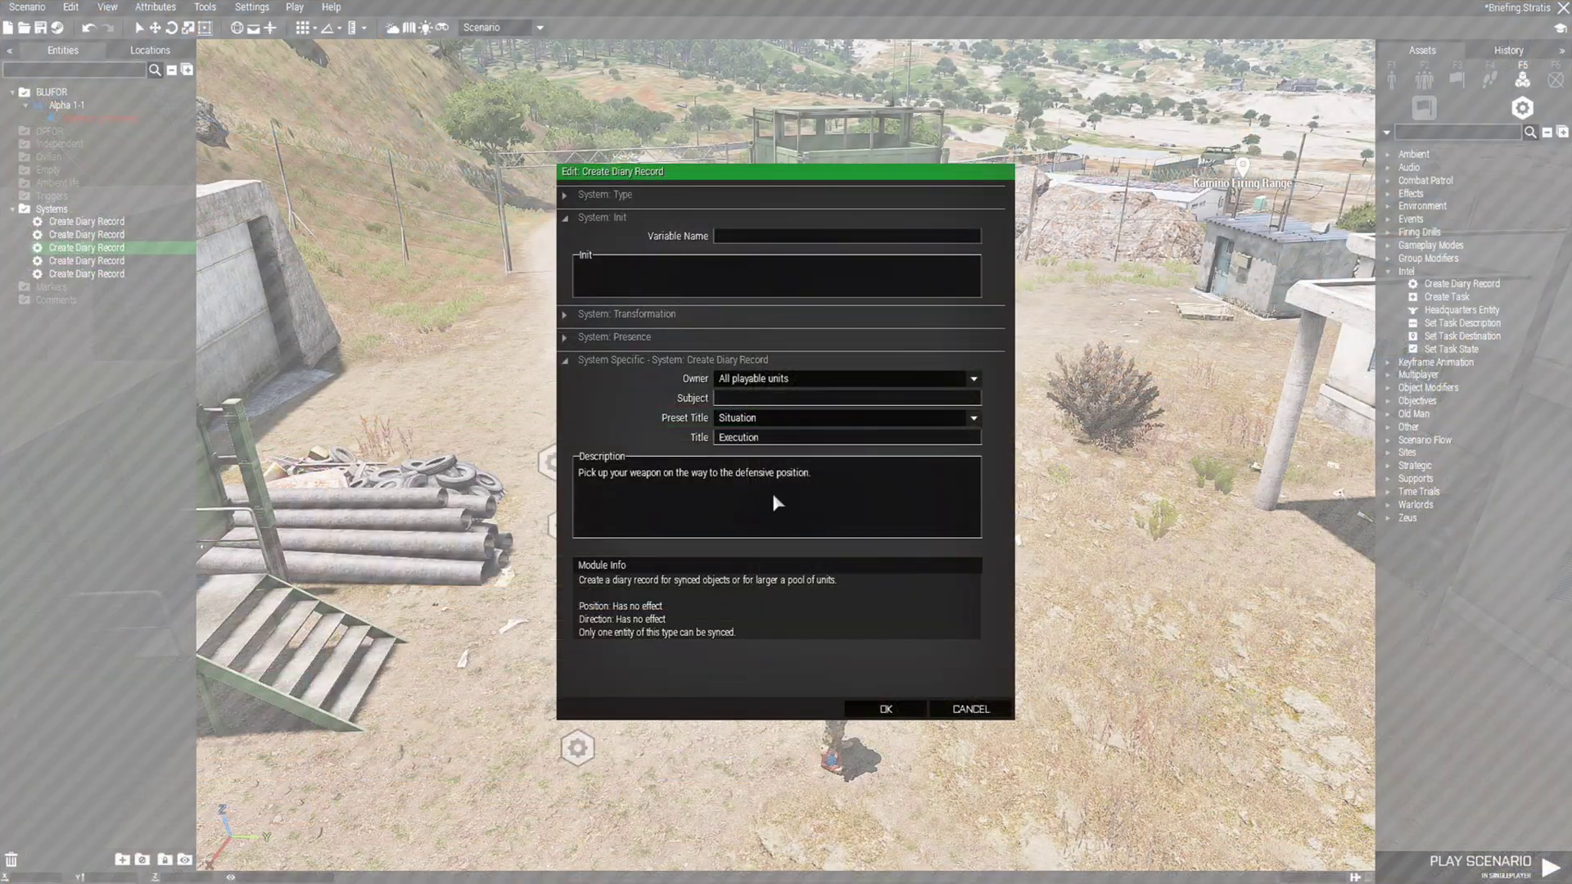
Delete the Execution diary record, save, and relaunch the scenario.
click(970, 709)
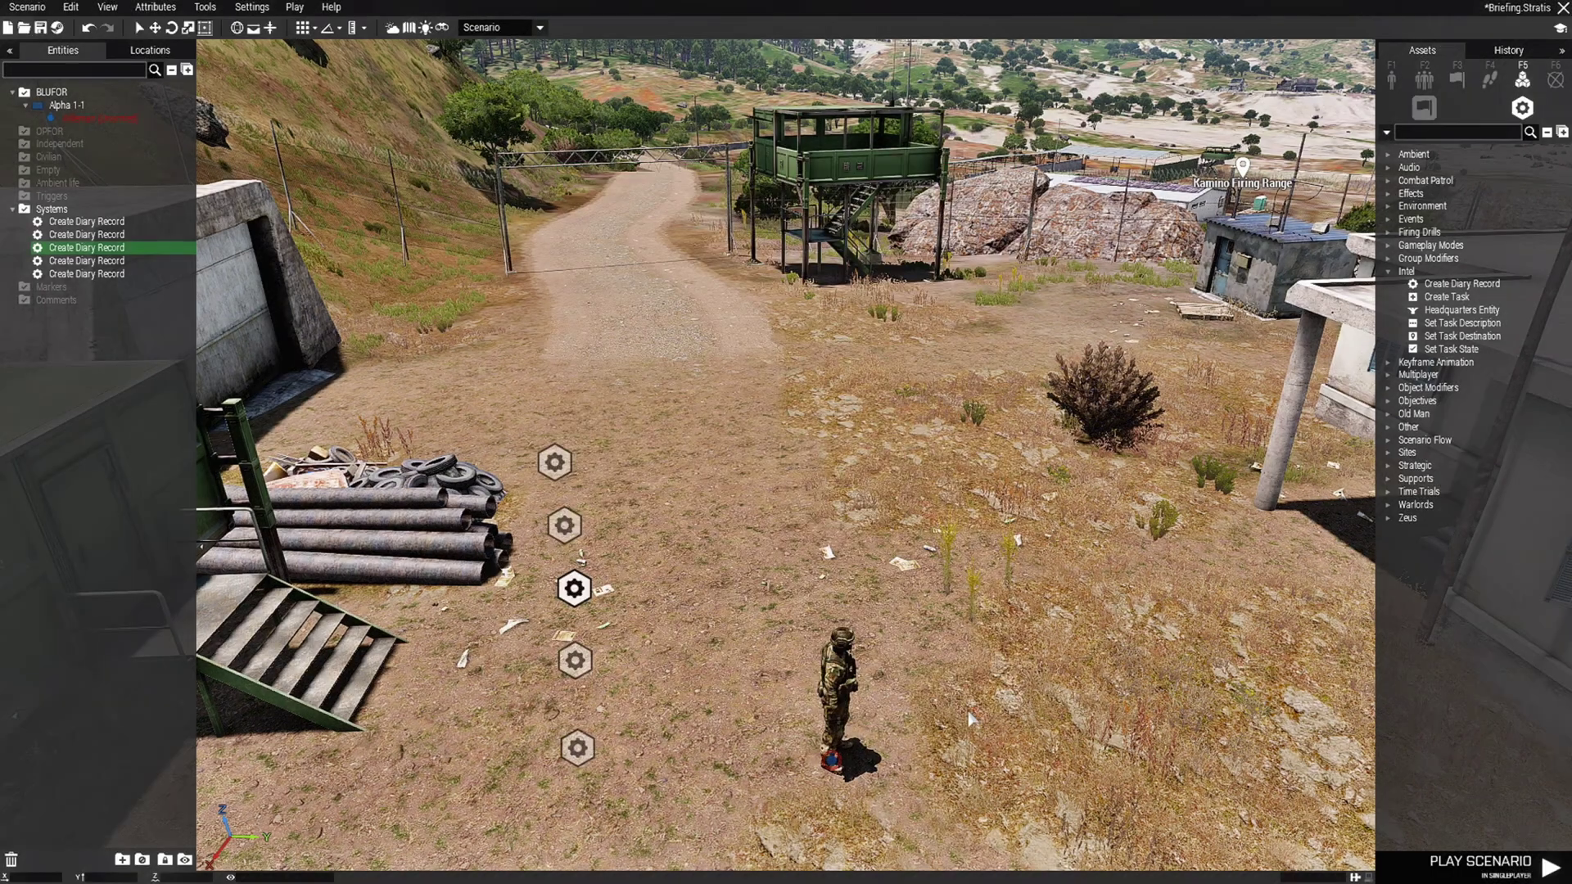
key(Delete)
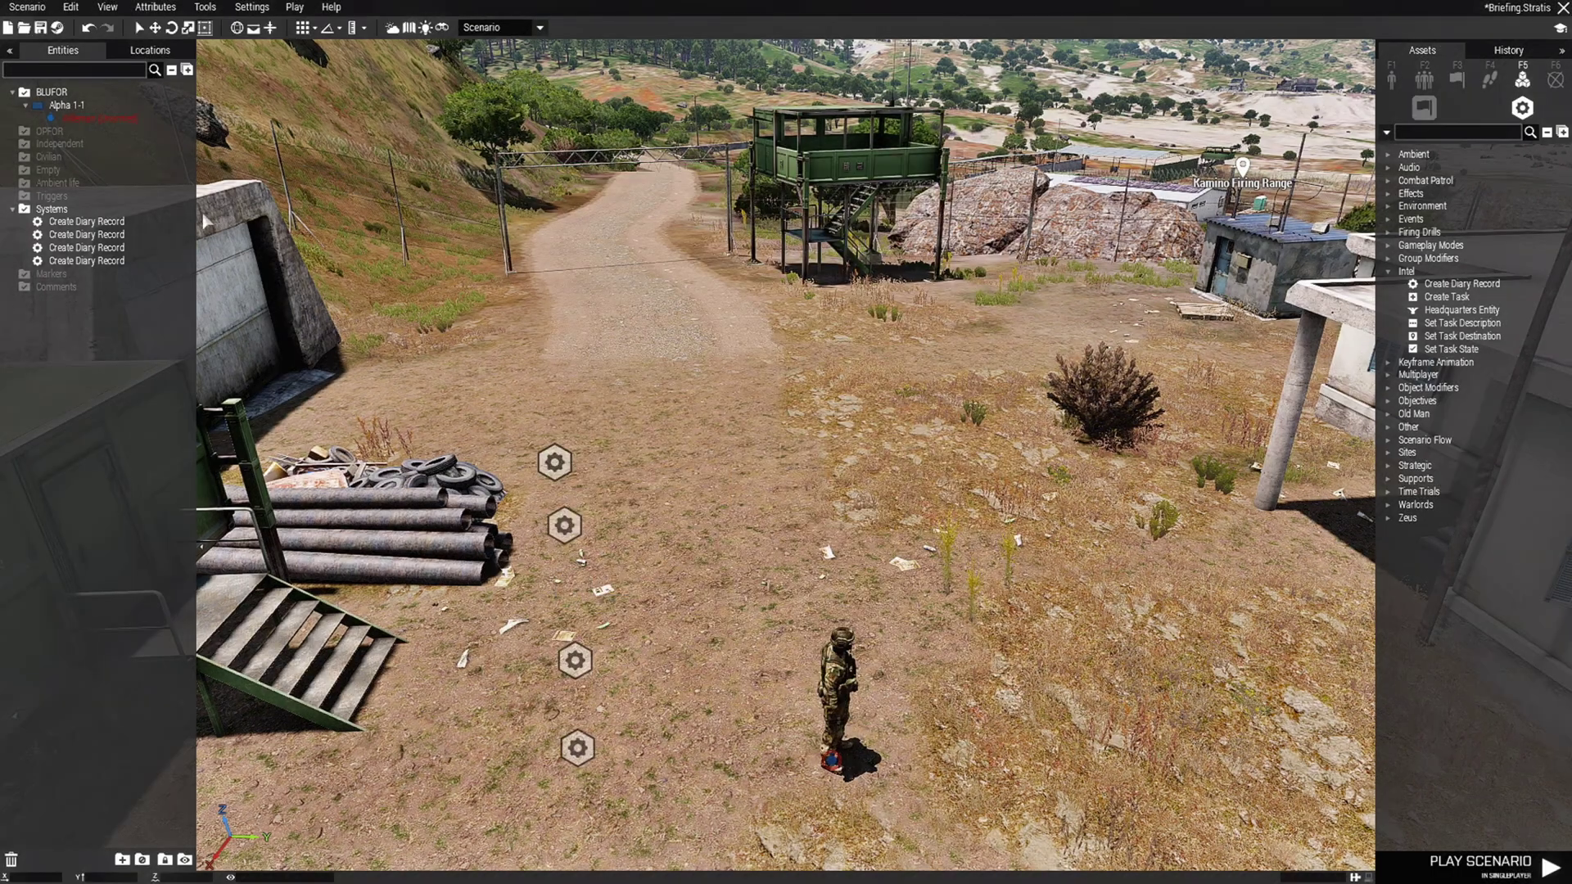
click(41, 27)
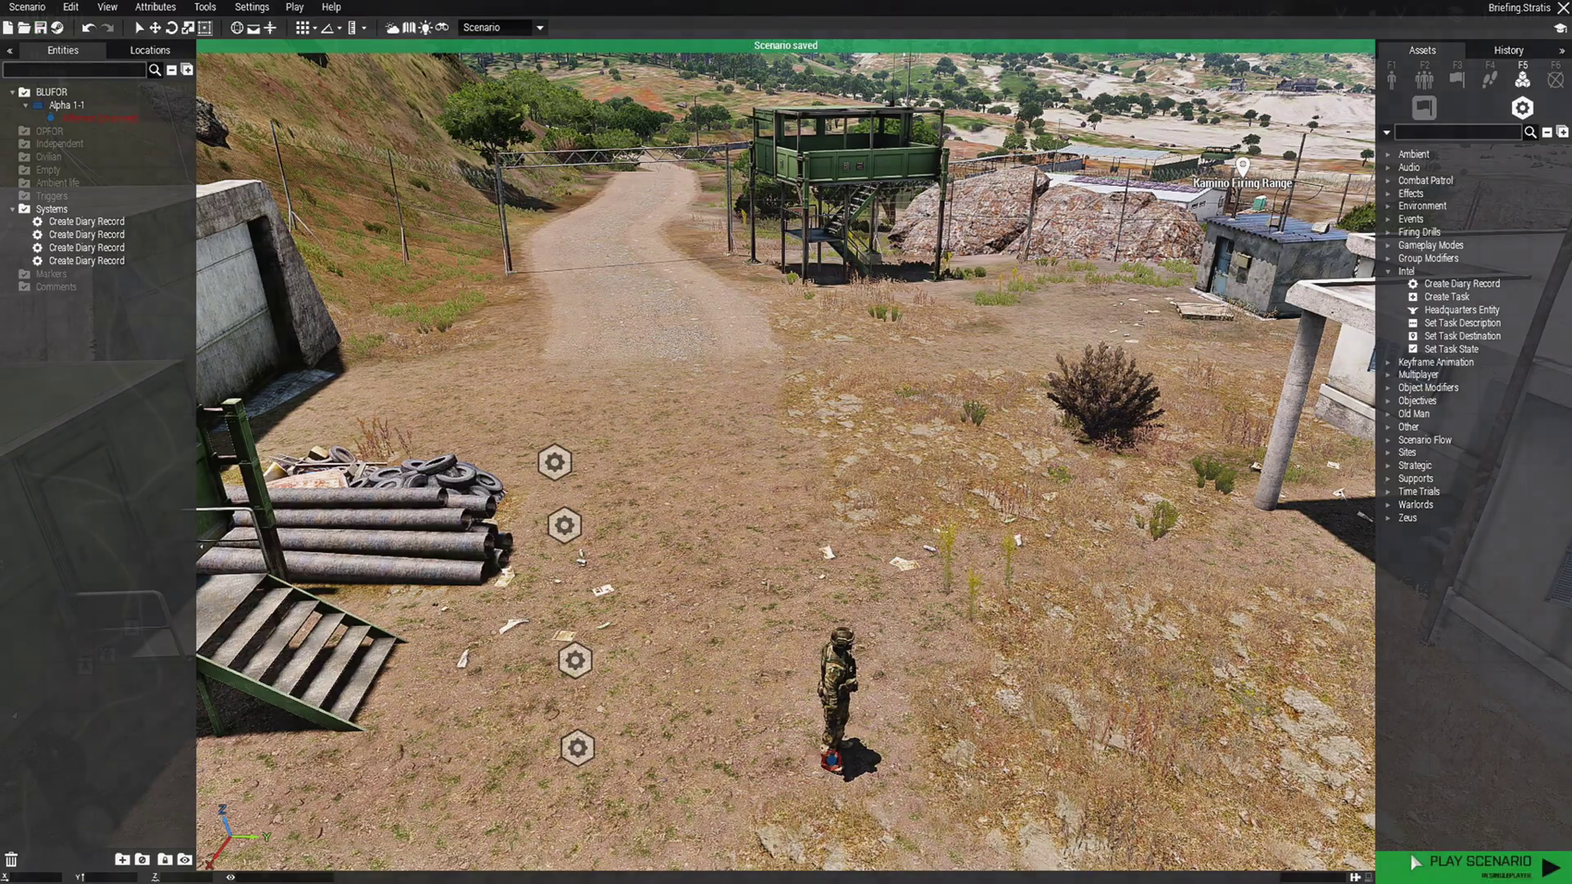
click(1480, 865)
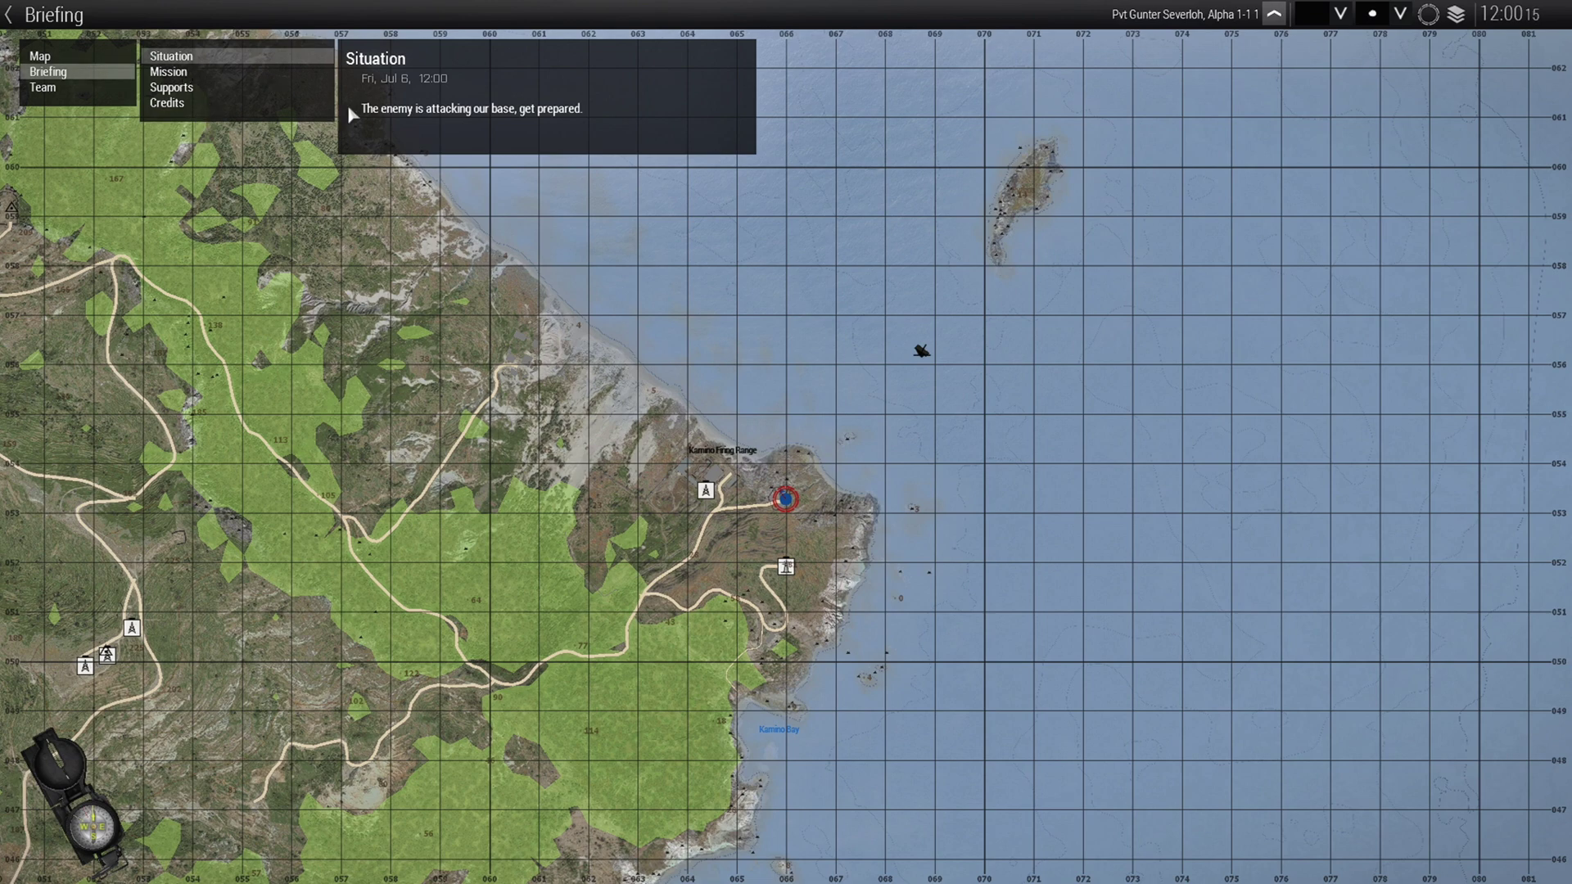
Review the Mission, Supports and Credits briefing entries, then leave the map to start the mission.
click(177, 75)
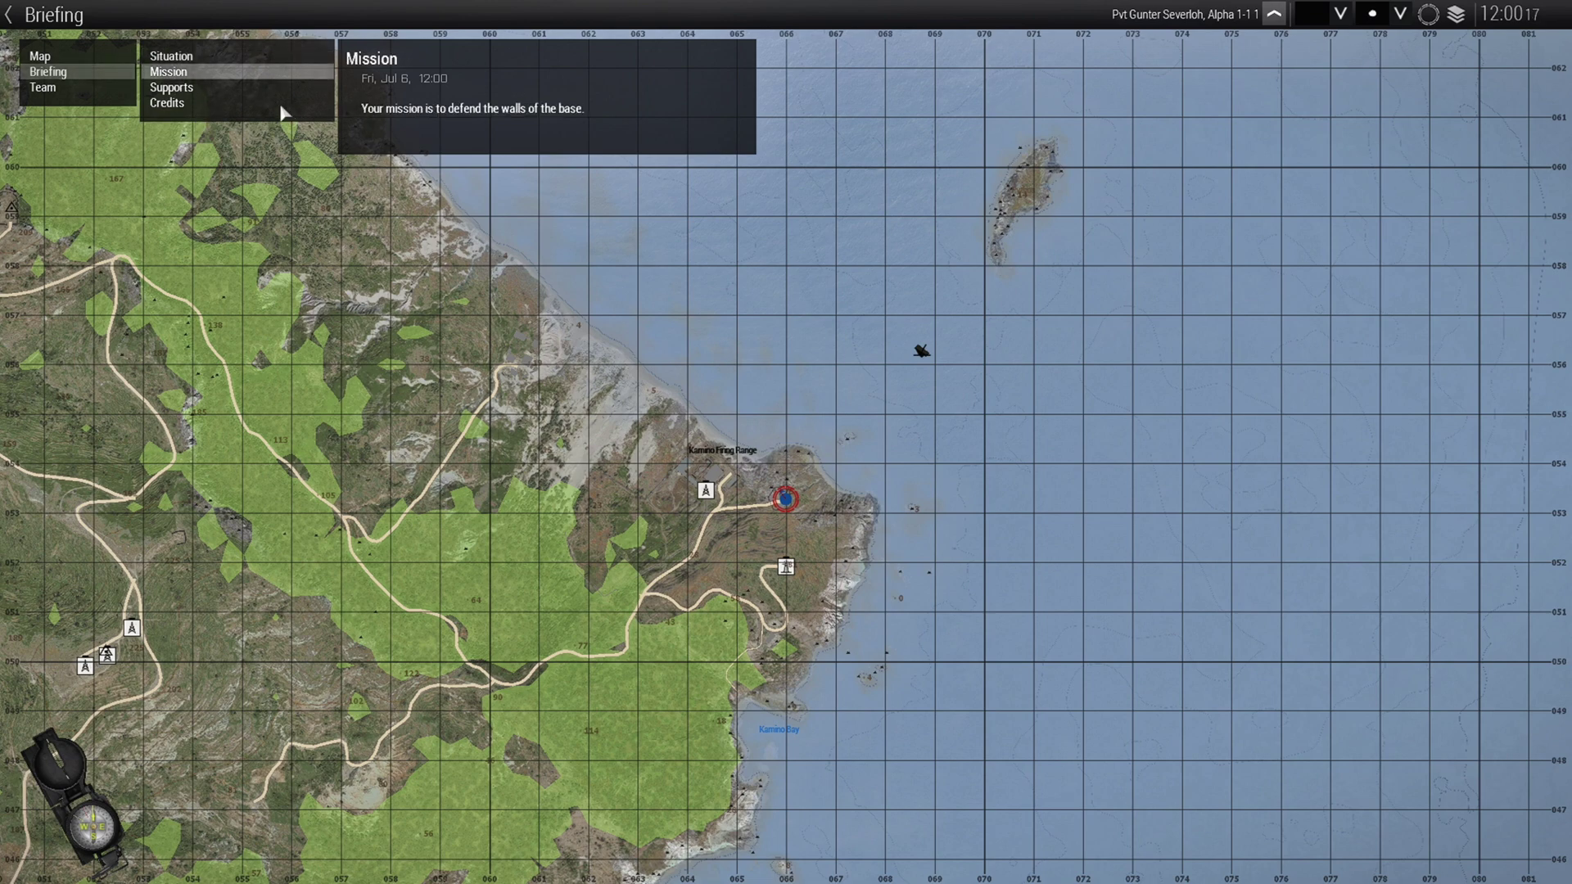
click(188, 89)
click(178, 107)
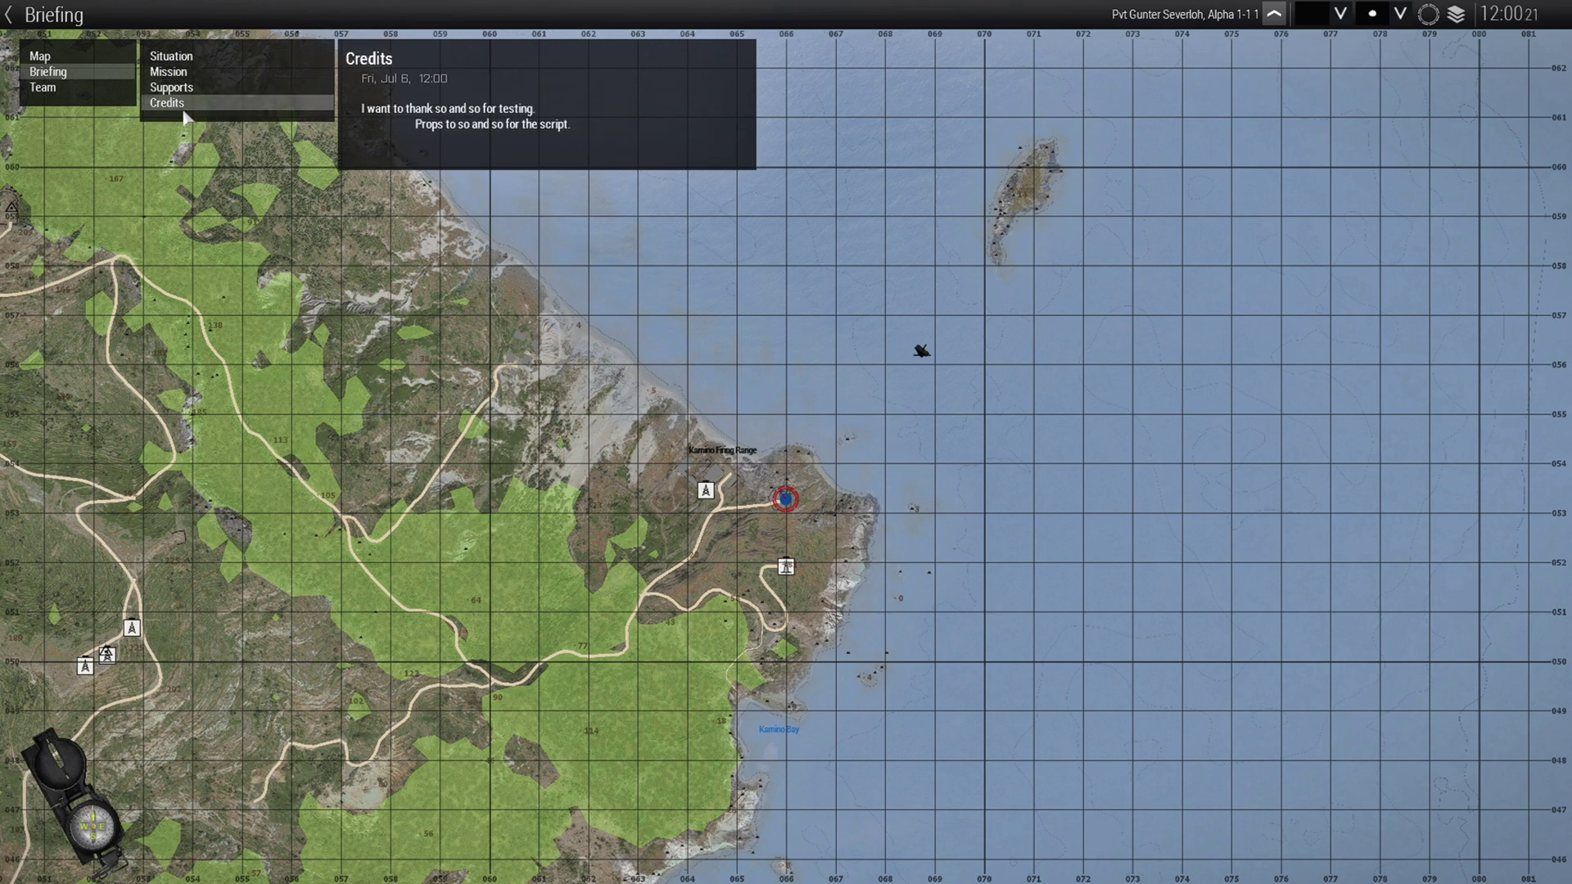
click(47, 58)
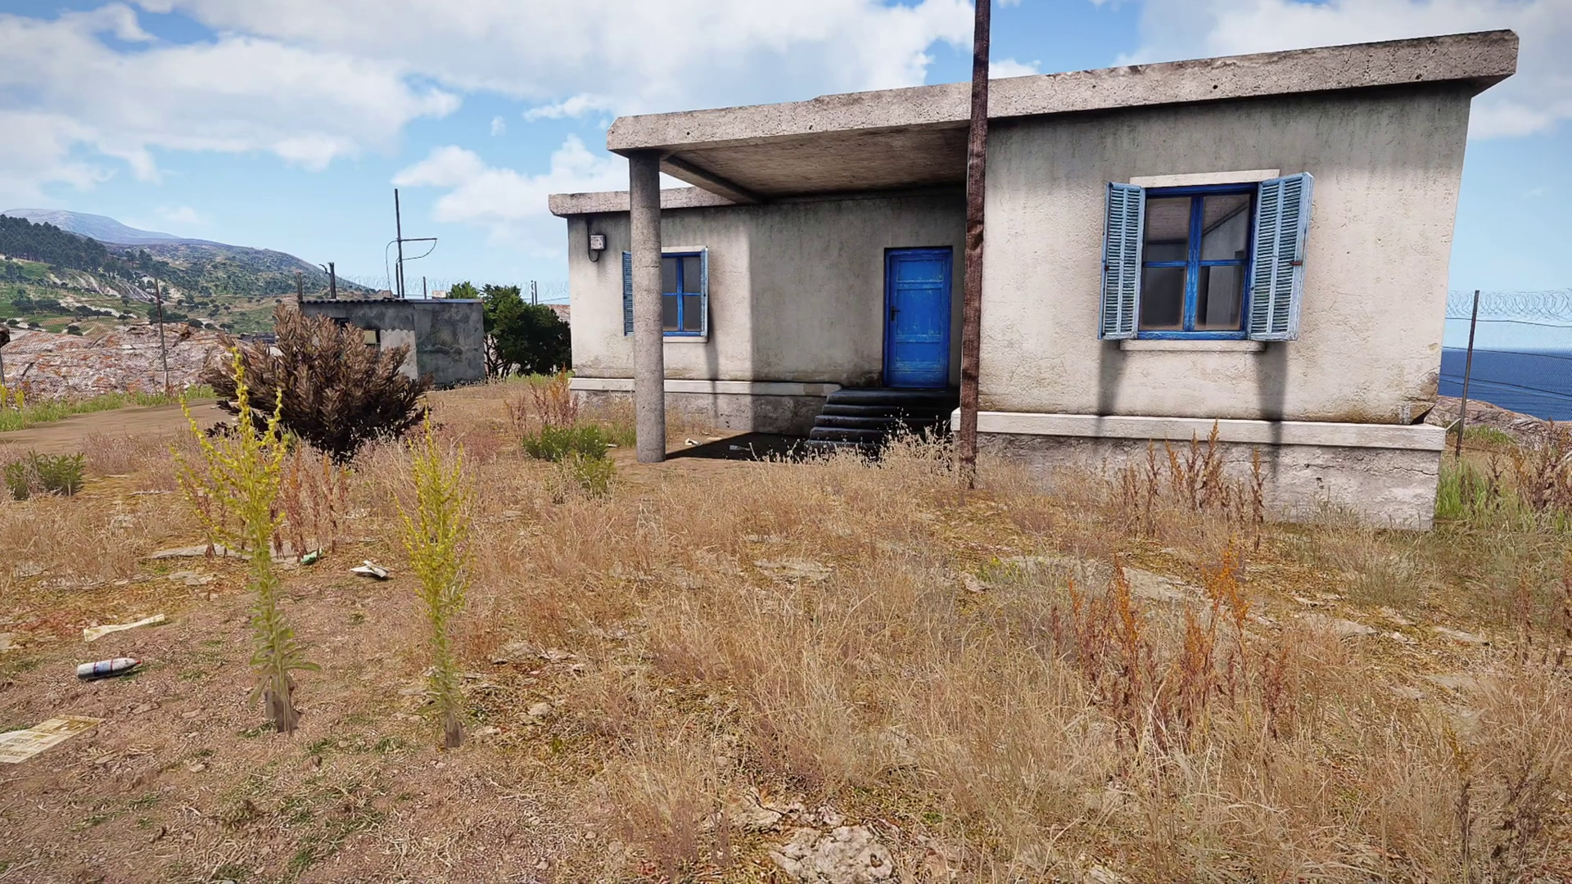
End the test run, return to Eden Editor and bring up the saved scenarios list.
key(Escape)
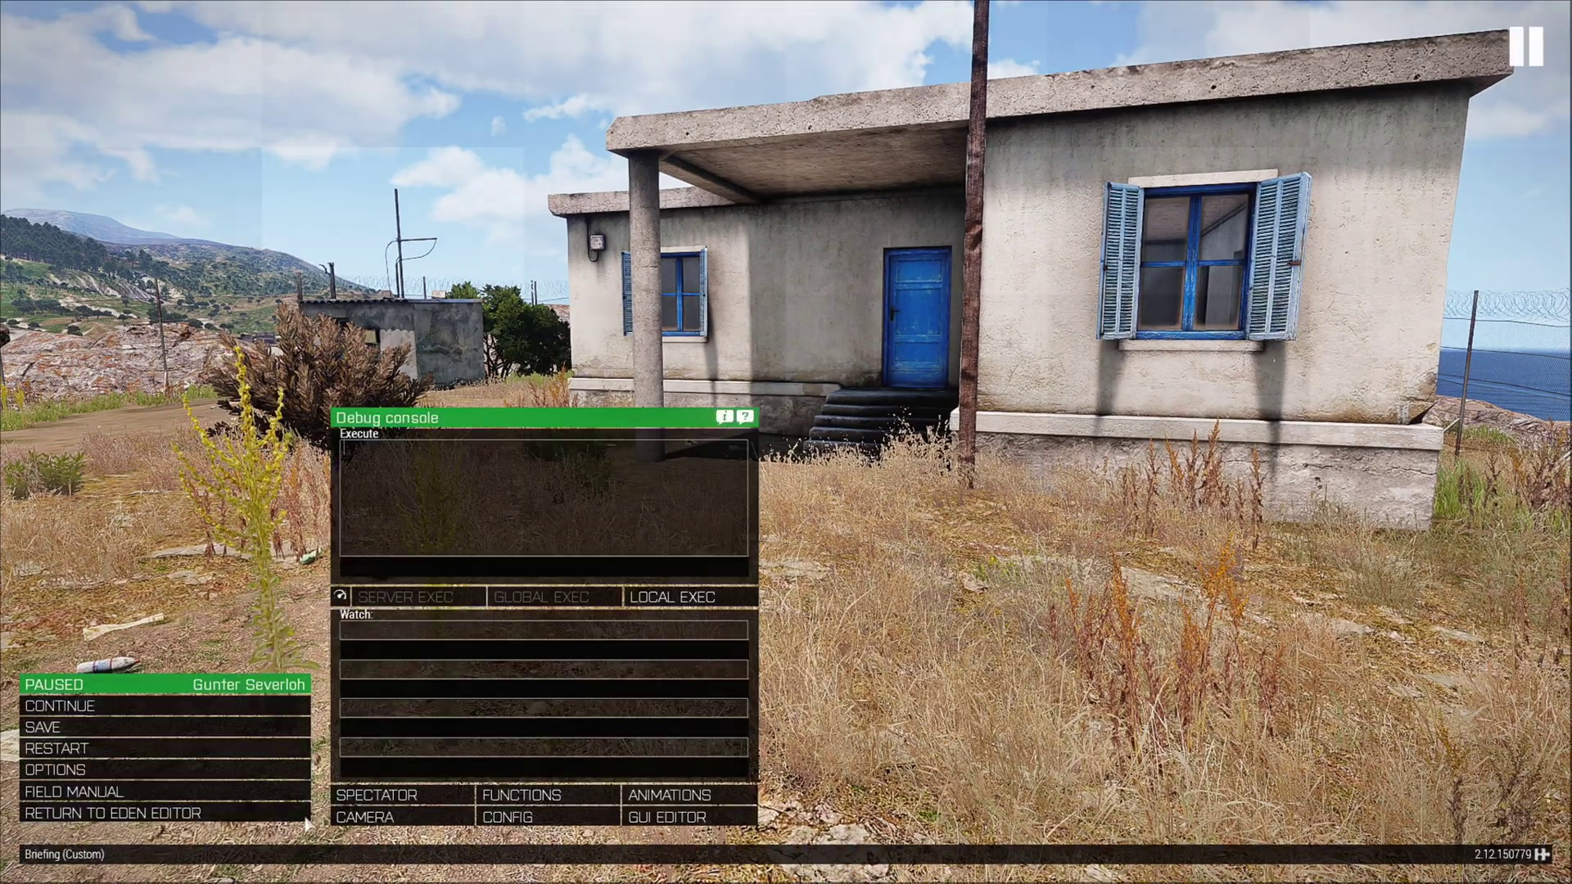
click(228, 815)
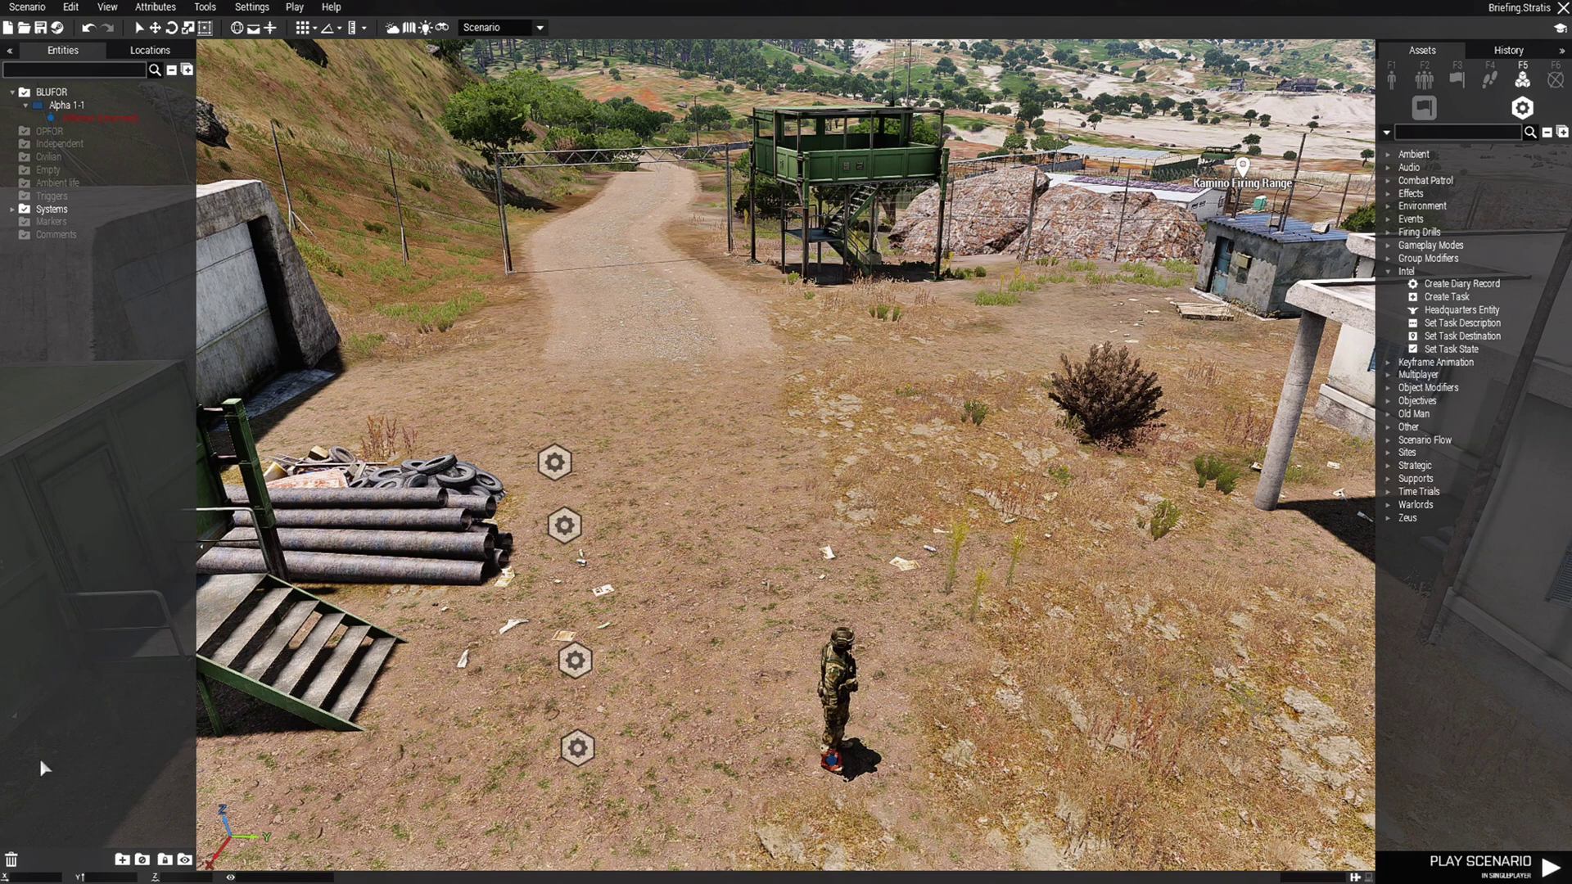
click(25, 28)
scroll(581, 393, up, 6)
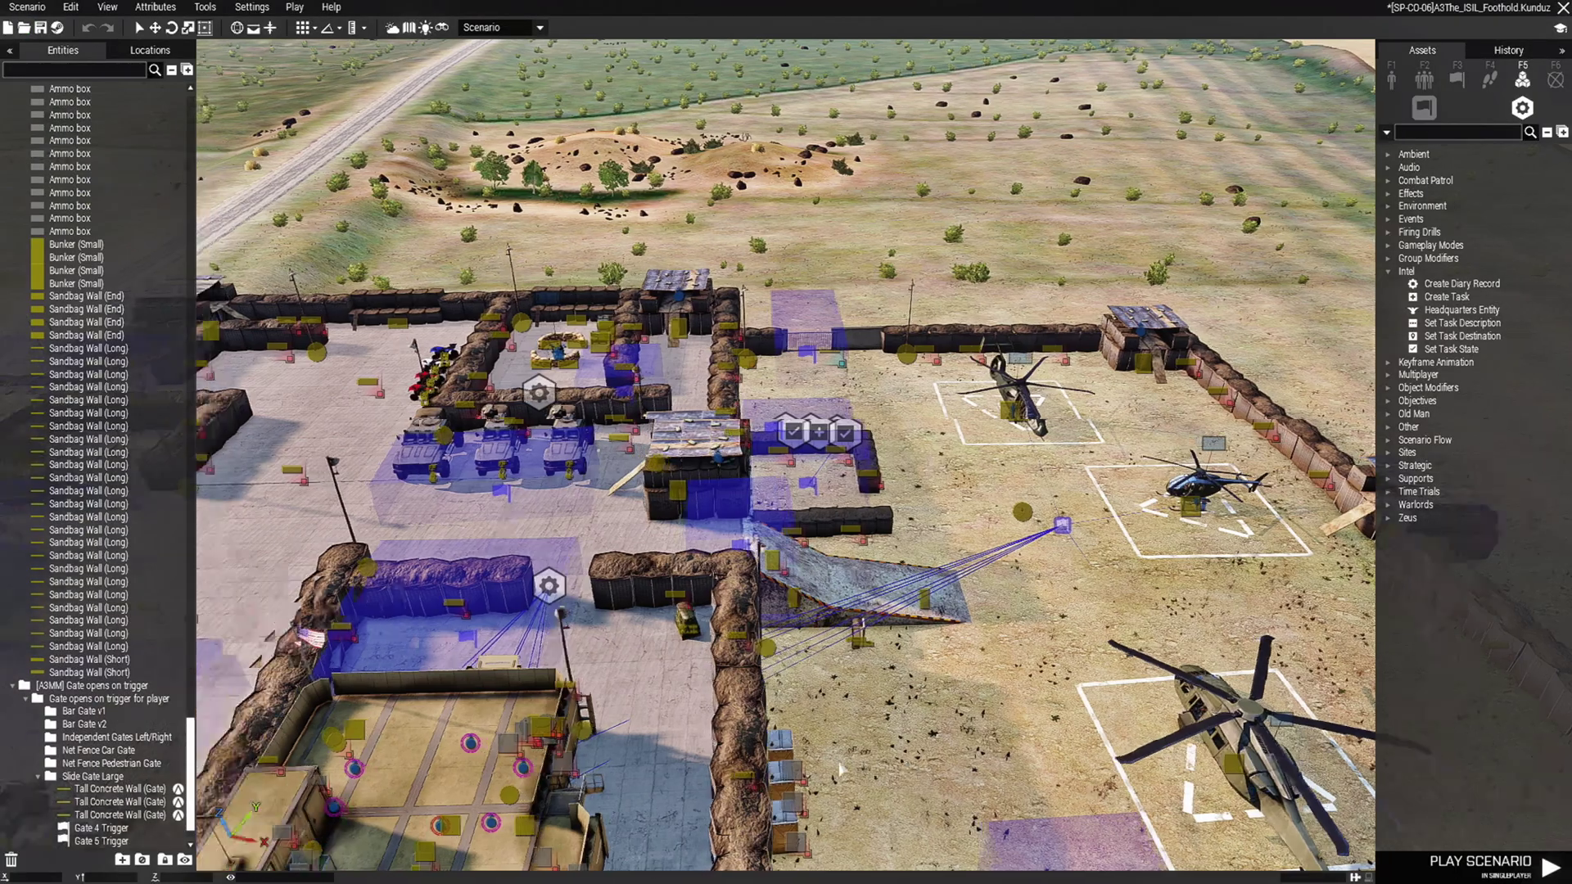
Fly the camera over the Kunduz base to the roadside diary modules and open the Credits record's attributes.
right_drag(839, 765, 839, 766)
key(s)
key(a)
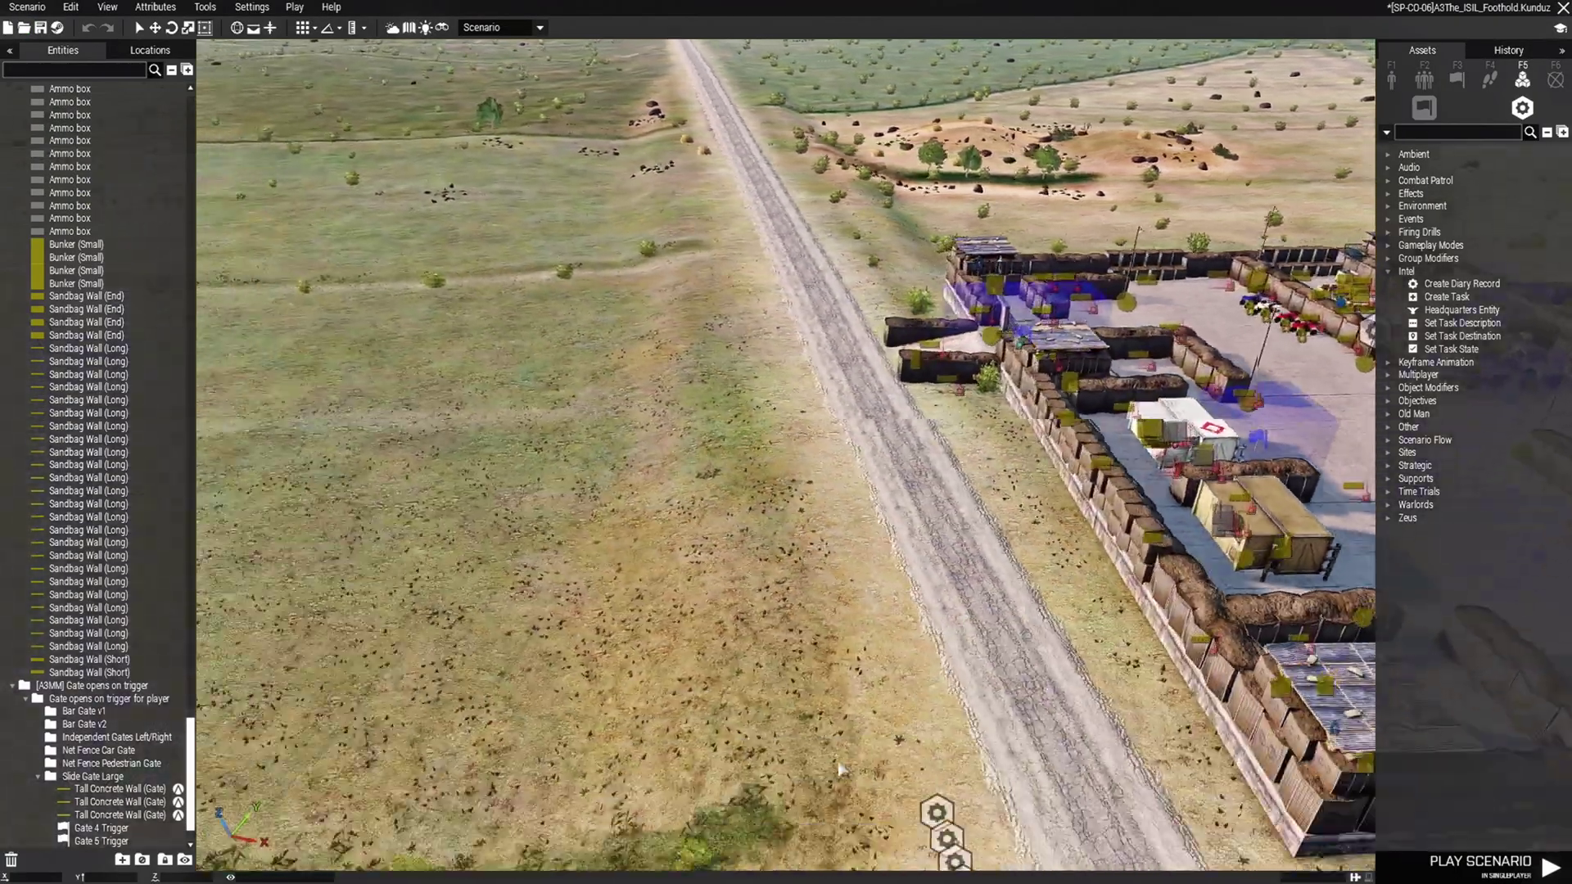
key(w)
scroll(734, 681, up, 3)
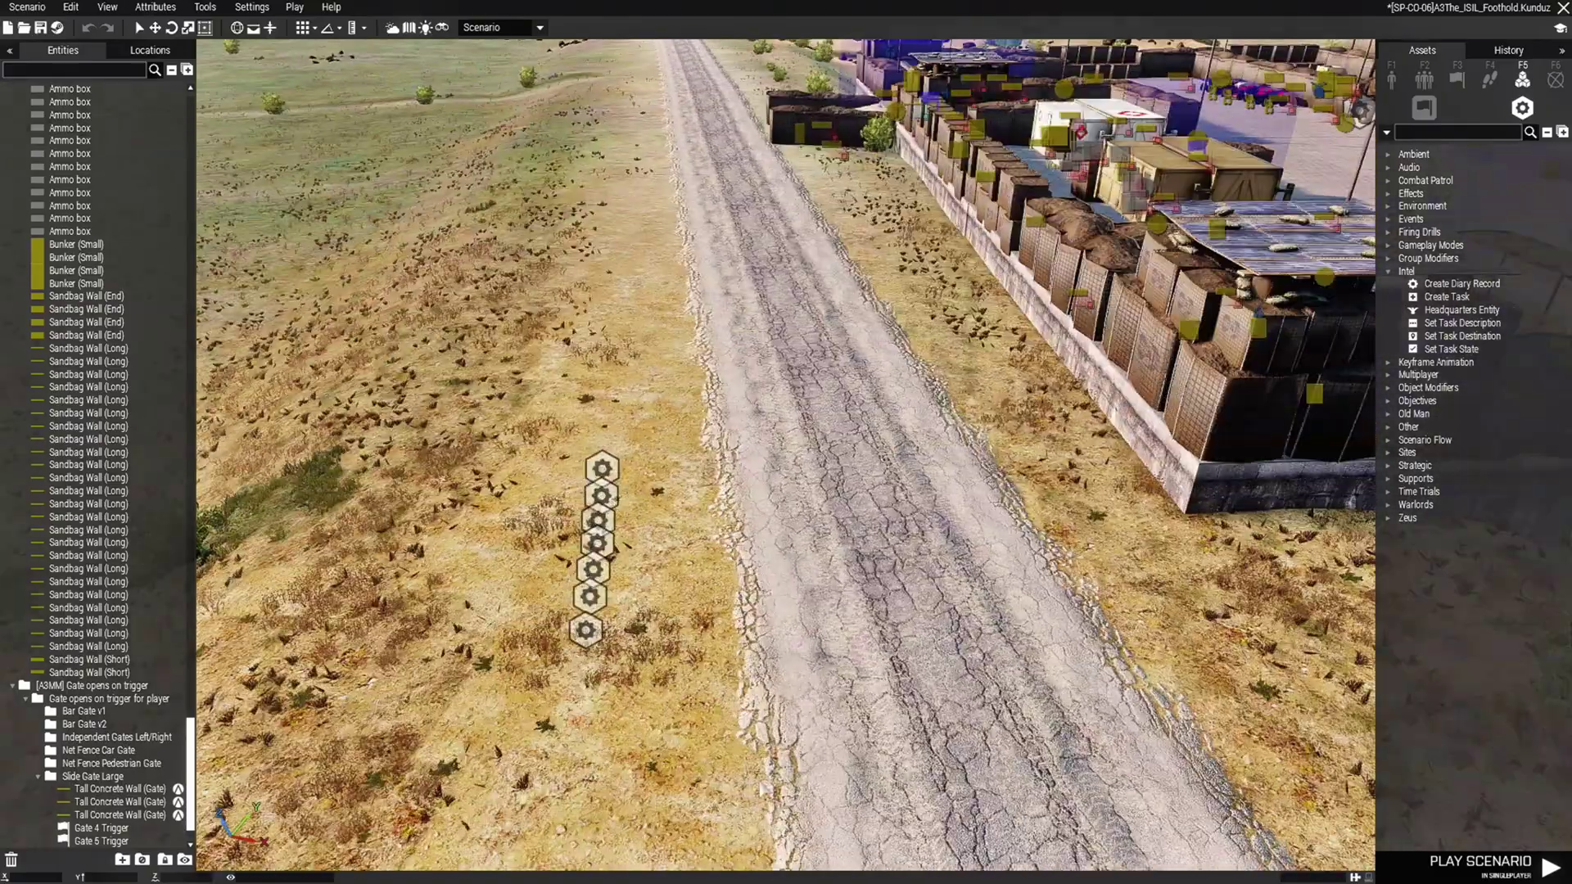
scroll(720, 713, down, 2)
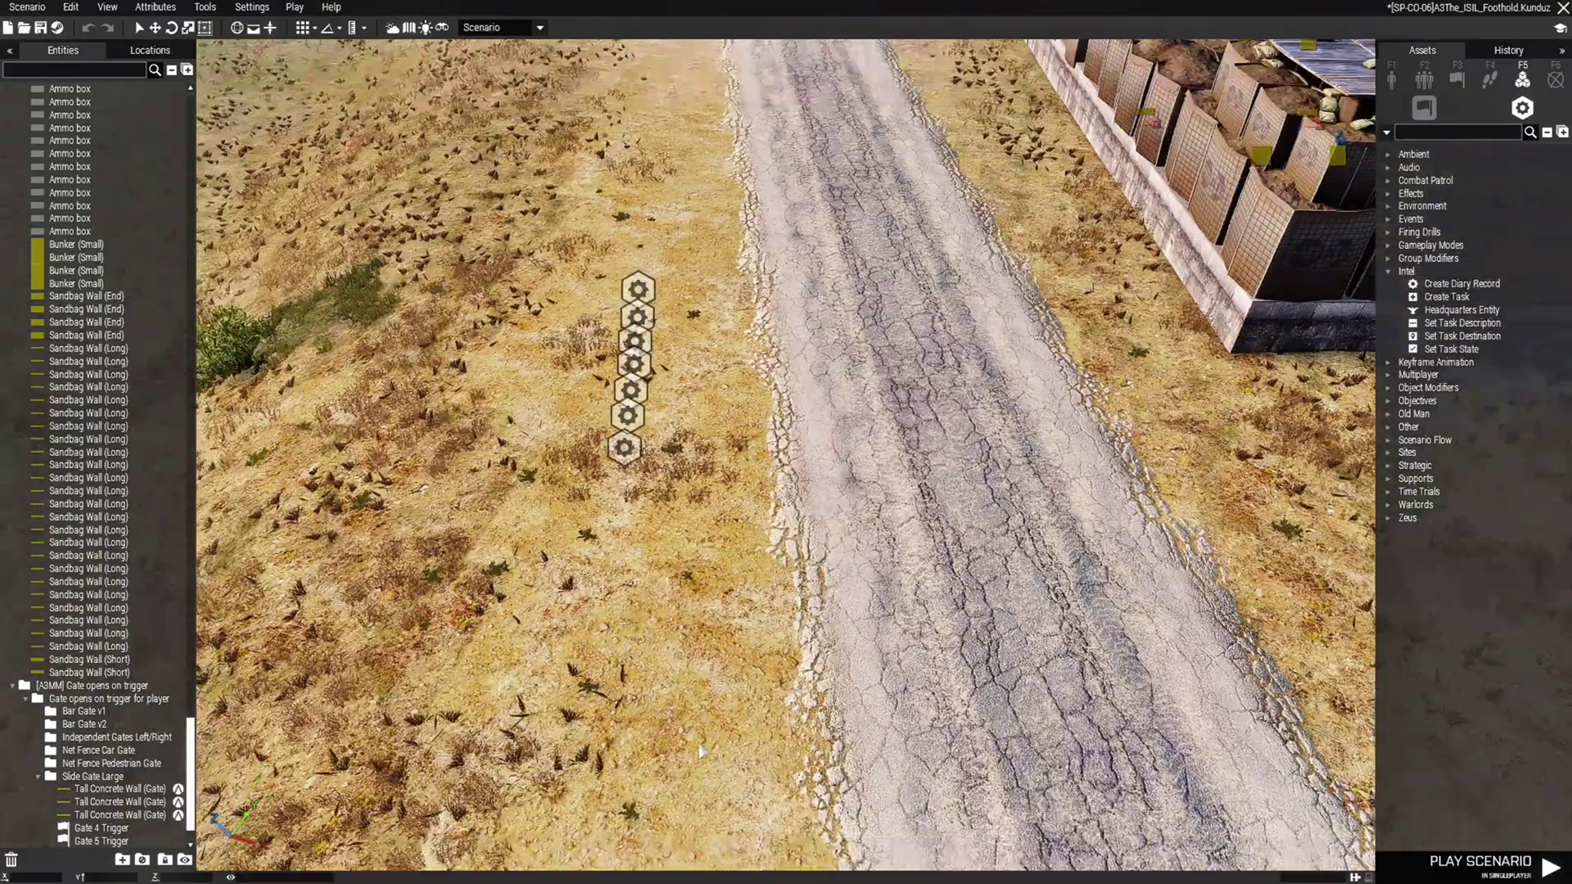
scroll(673, 701, up, 3)
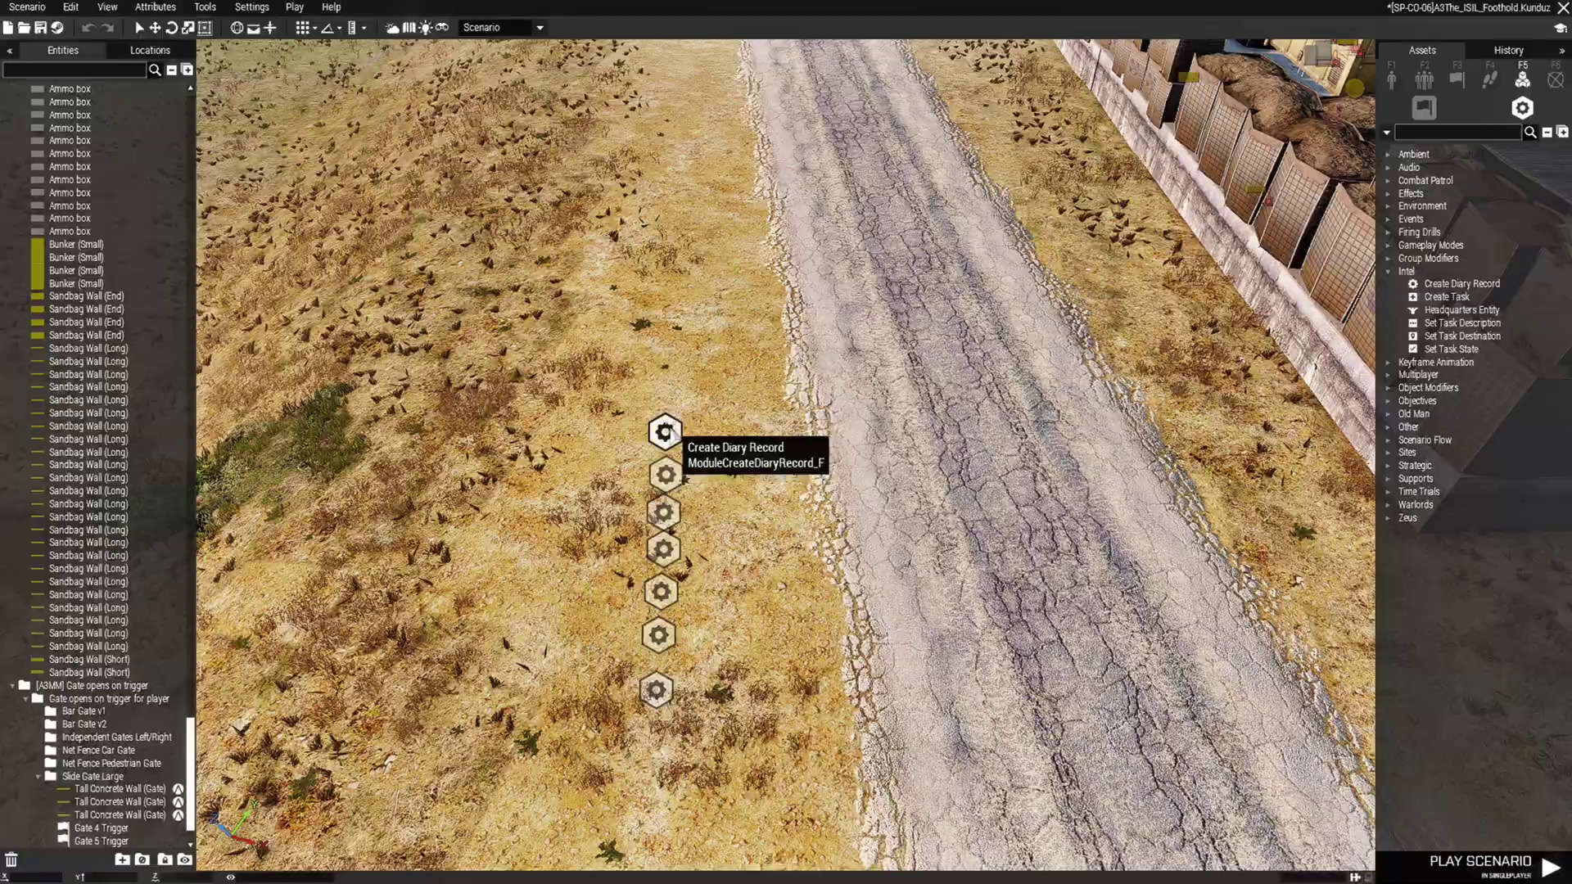
double_click(667, 446)
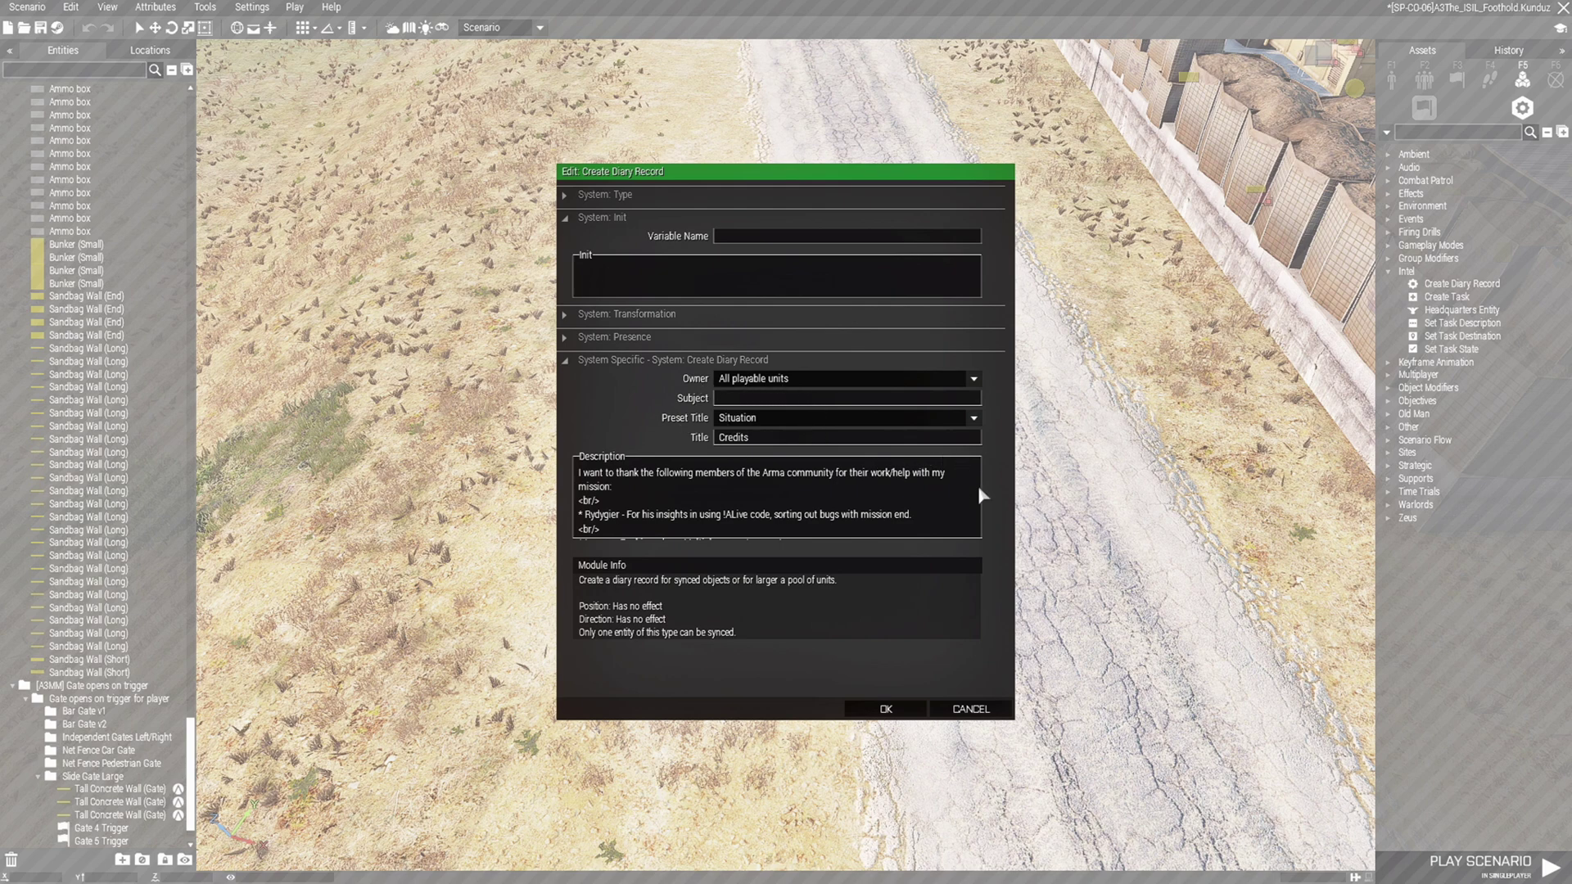
Read through the Credits description thanking community members for ALiVe insights and support-requester code.
scroll(795, 522, down, 3)
scroll(754, 533, down, 5)
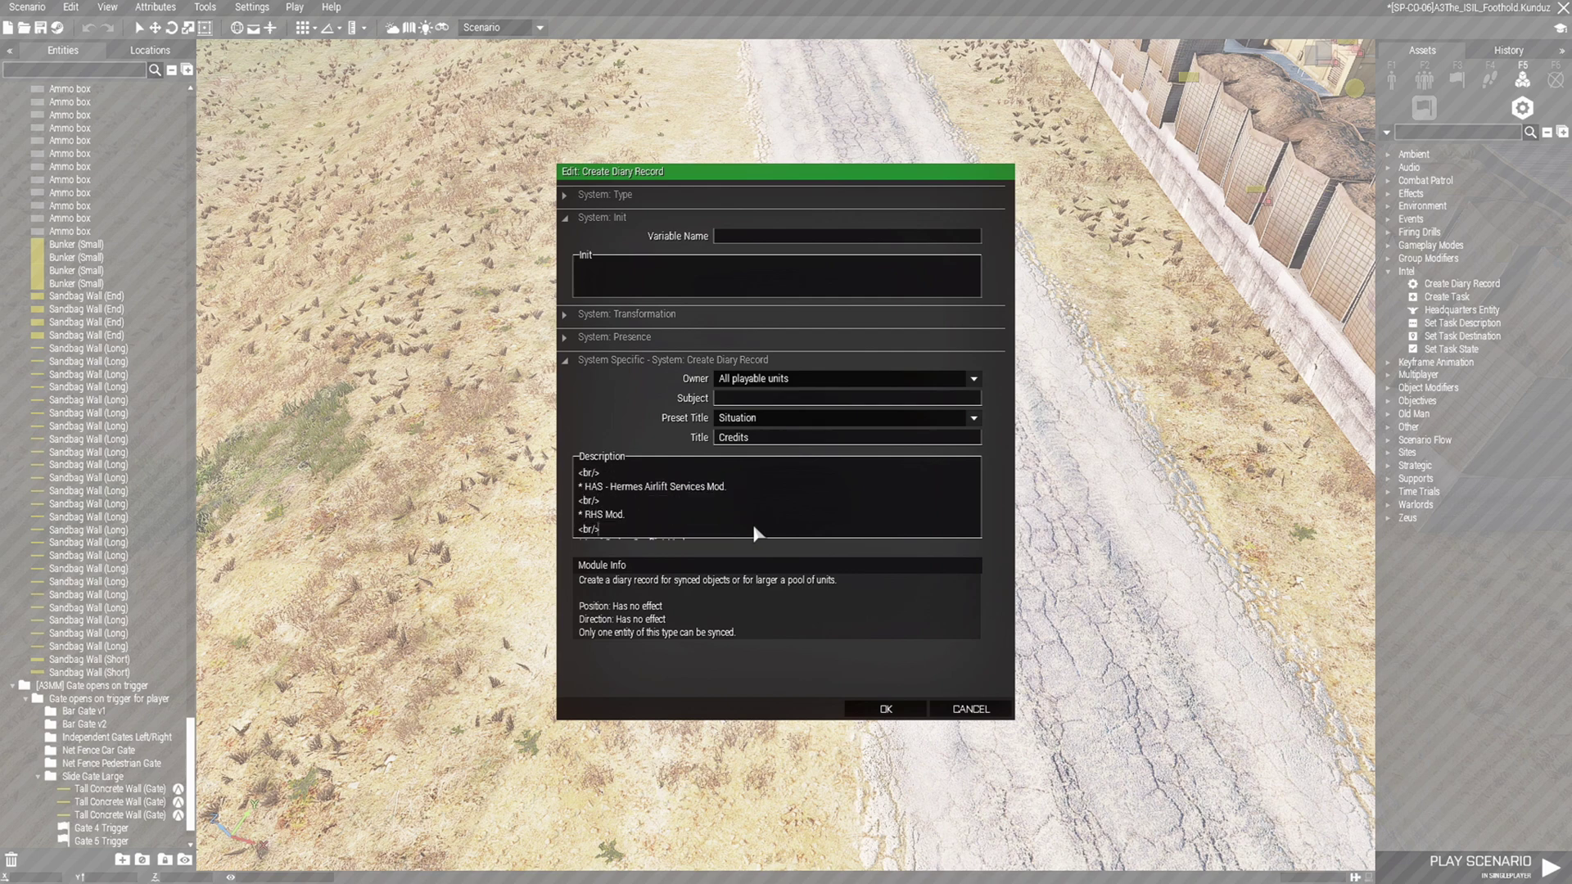
scroll(741, 528, down, 3)
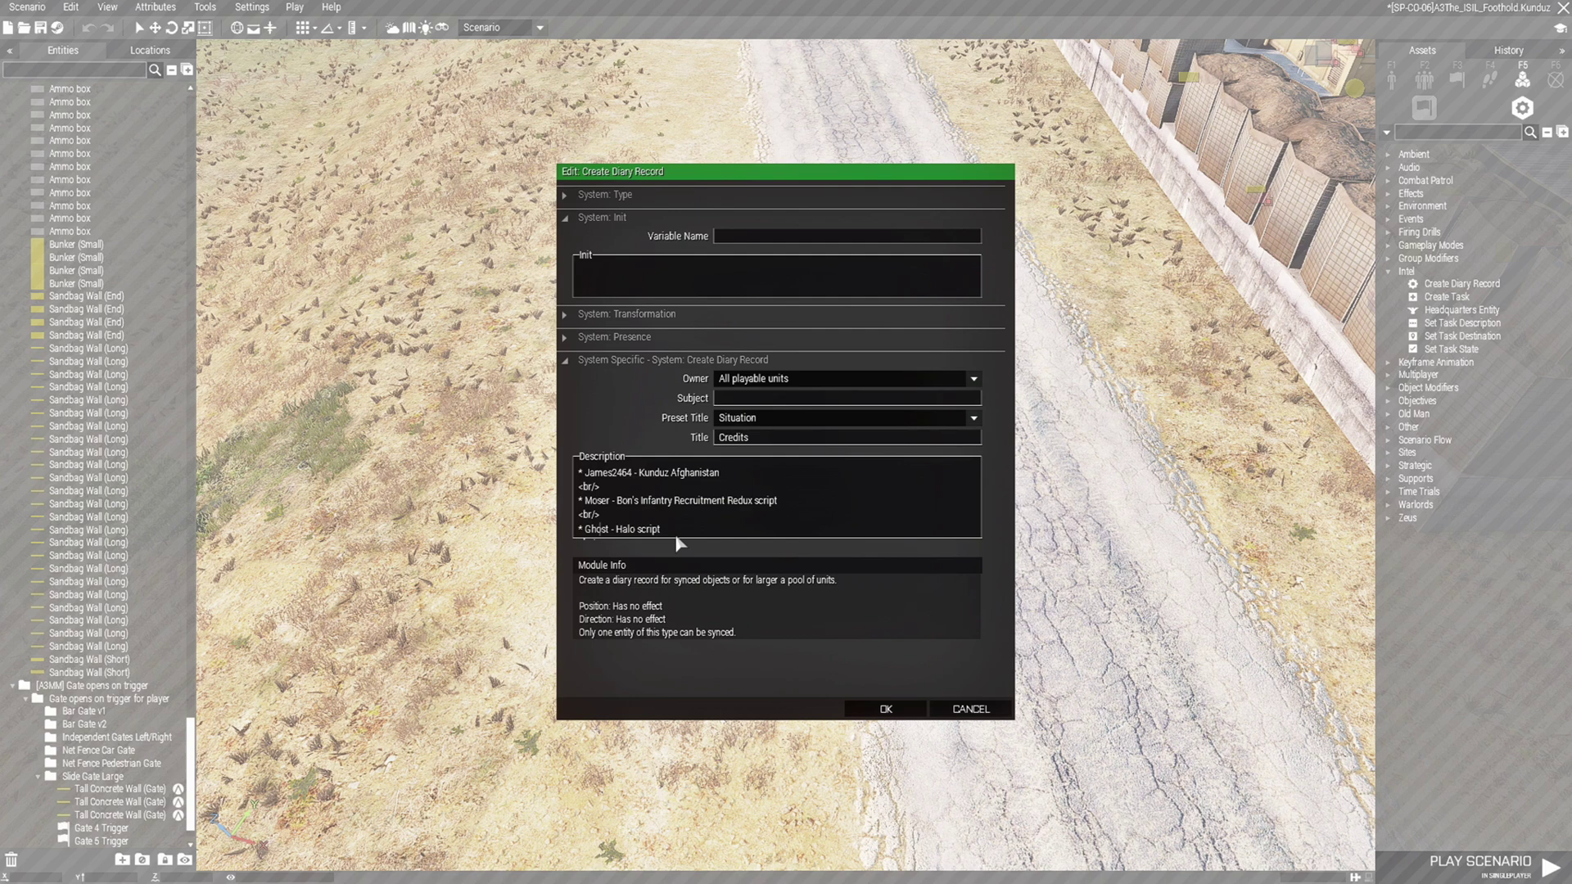
scroll(676, 533, up, 10)
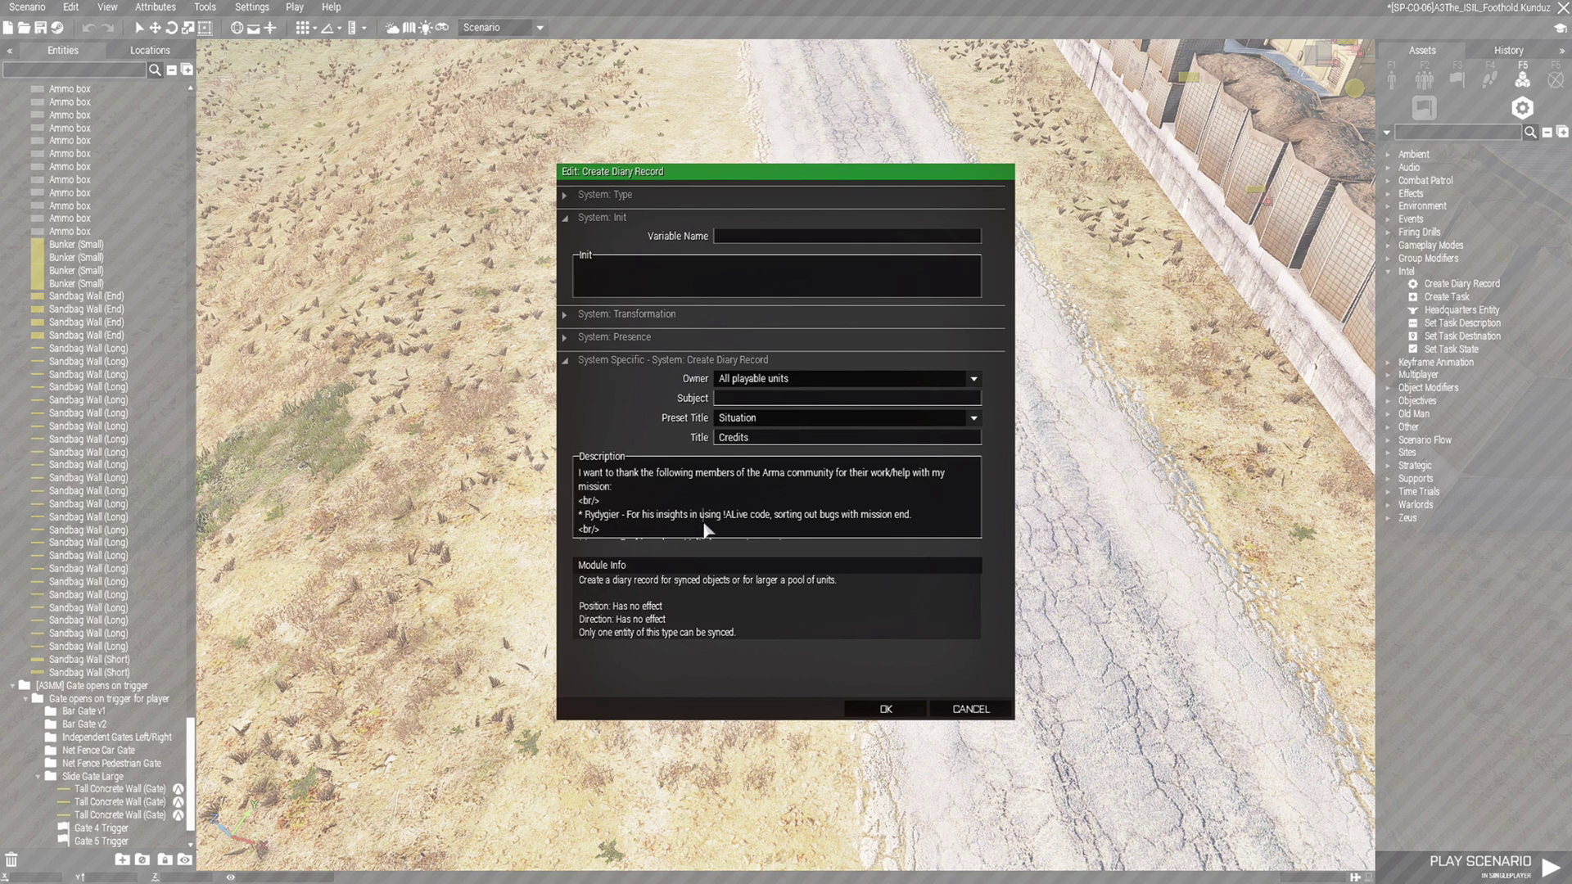
scroll(673, 526, down, 2)
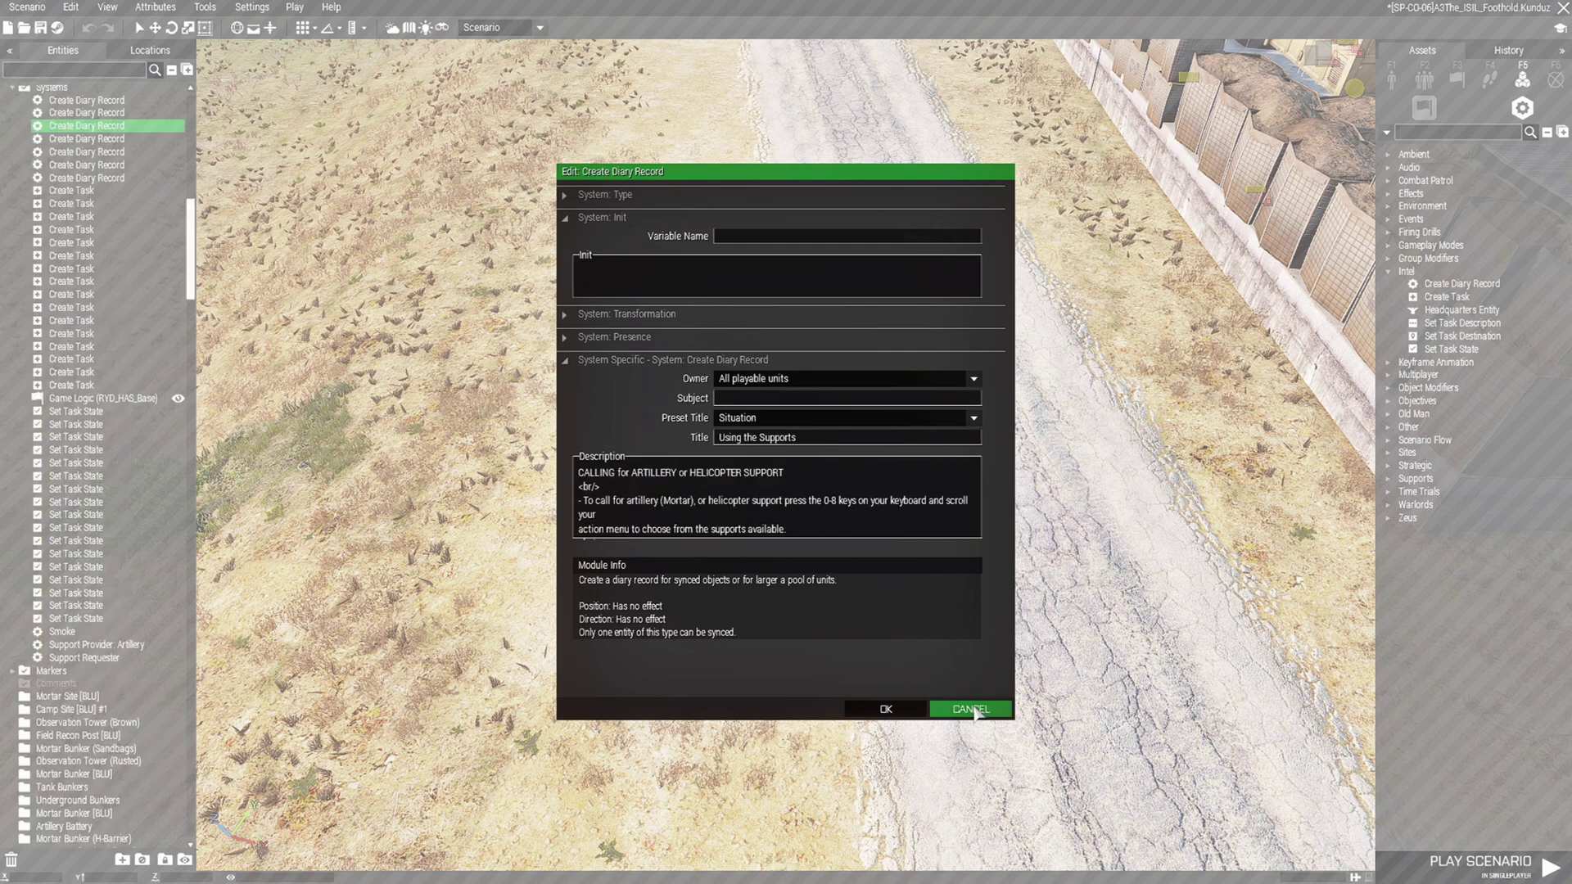
click(973, 709)
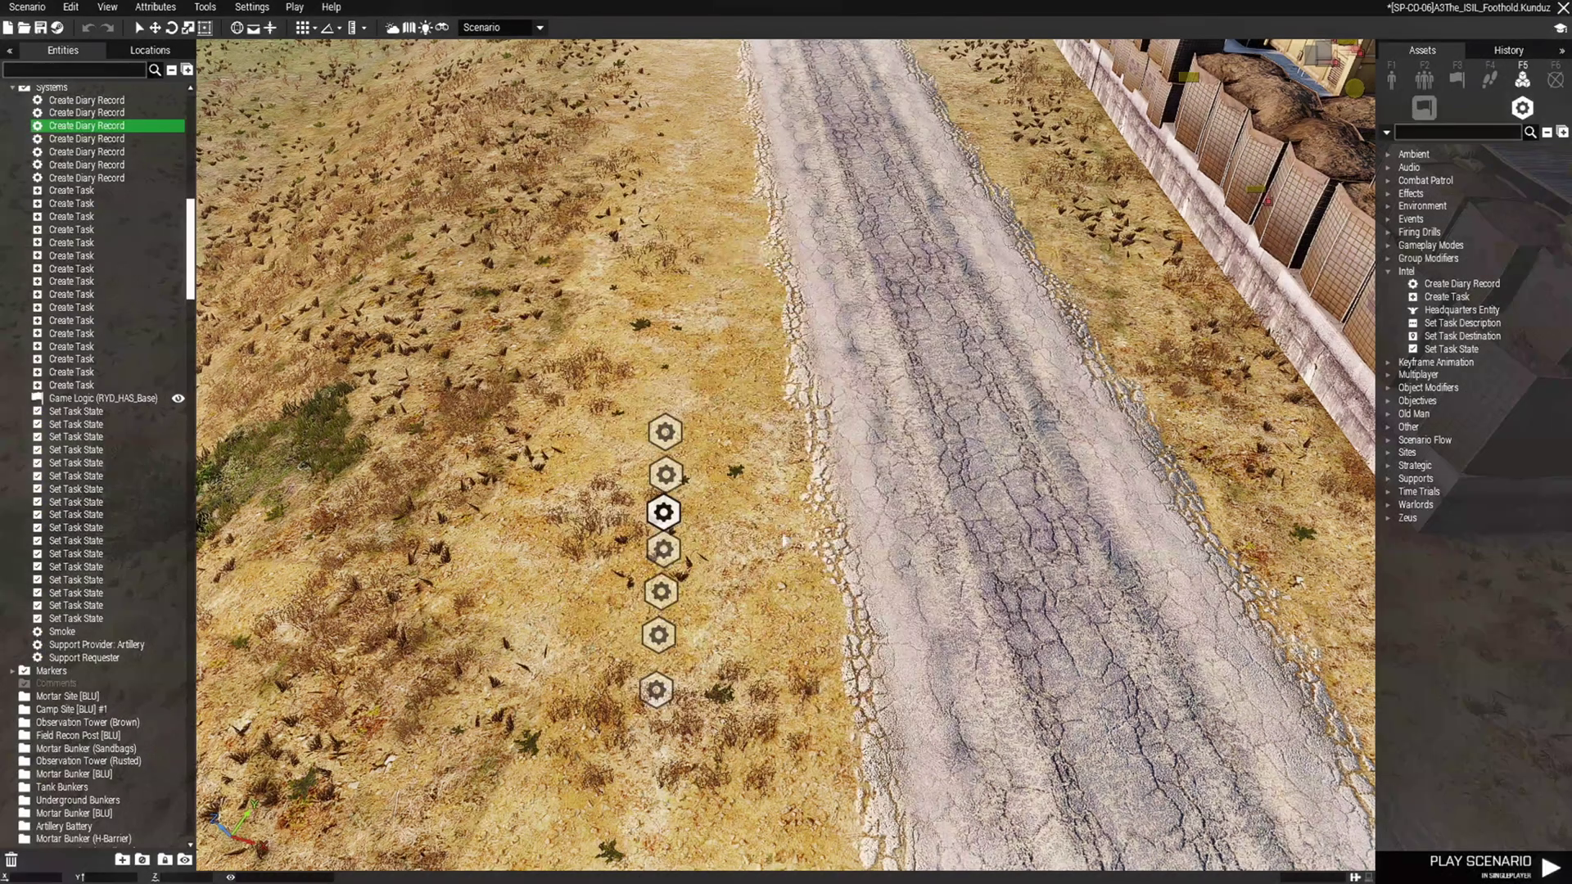
double_click(670, 435)
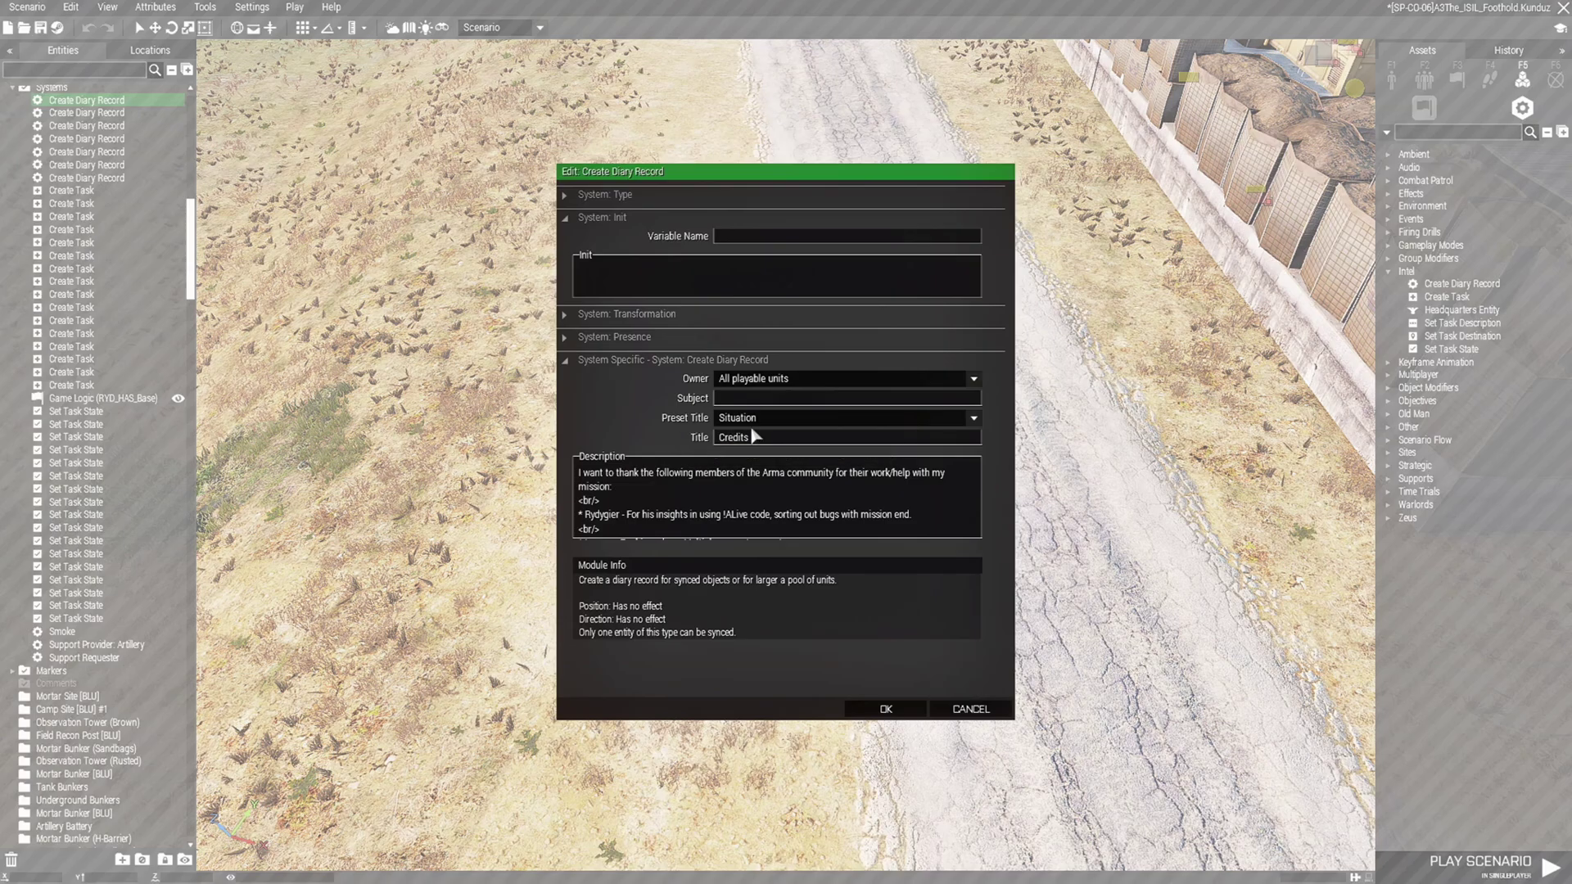
click(1007, 700)
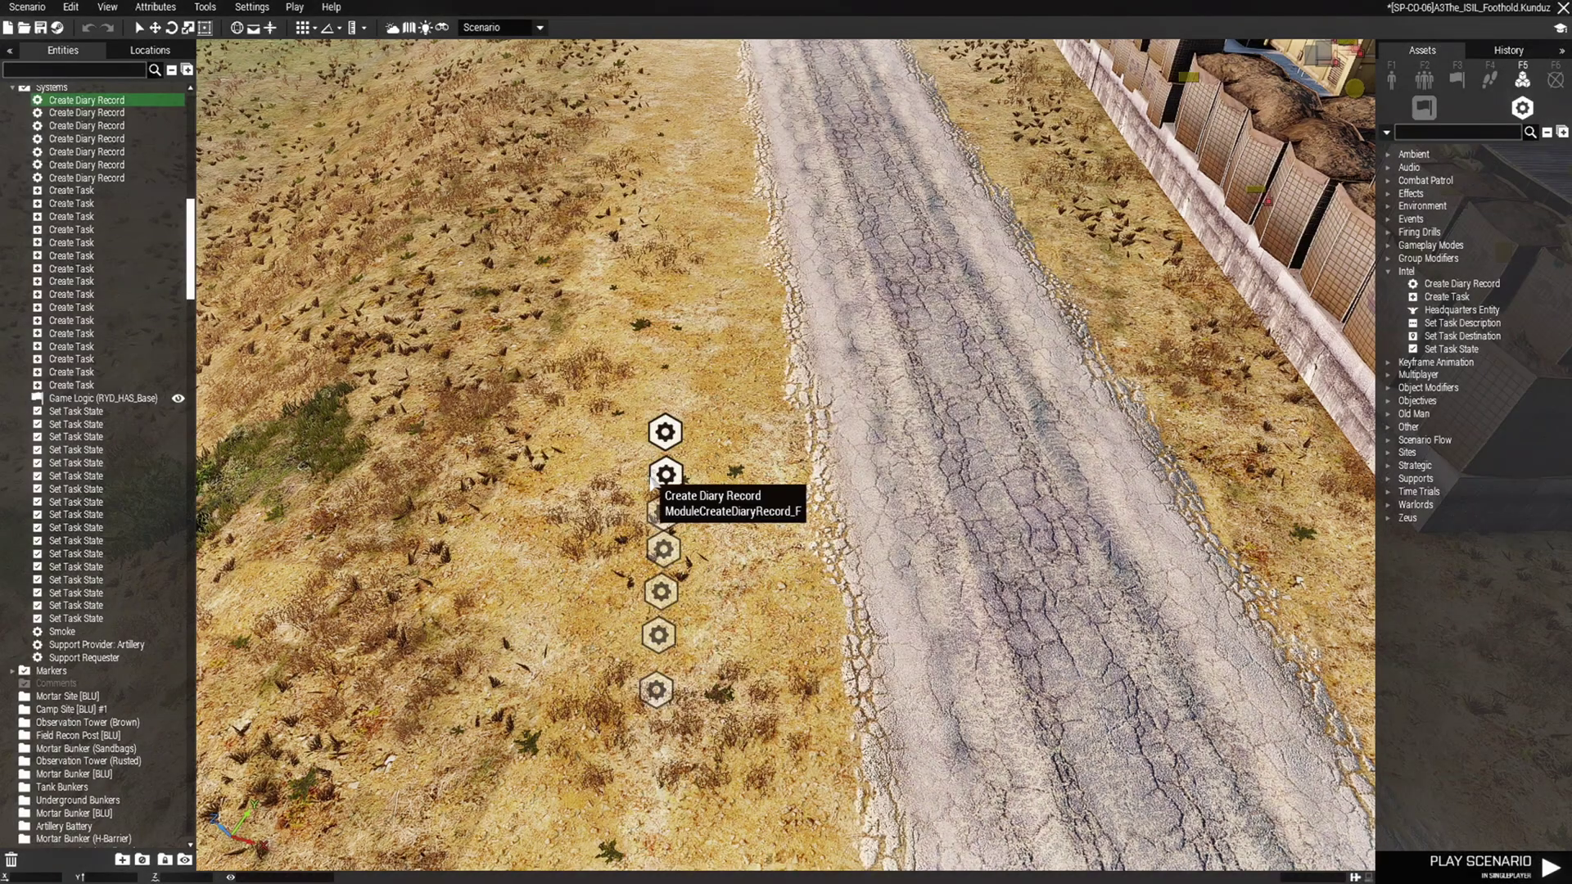
double_click(664, 468)
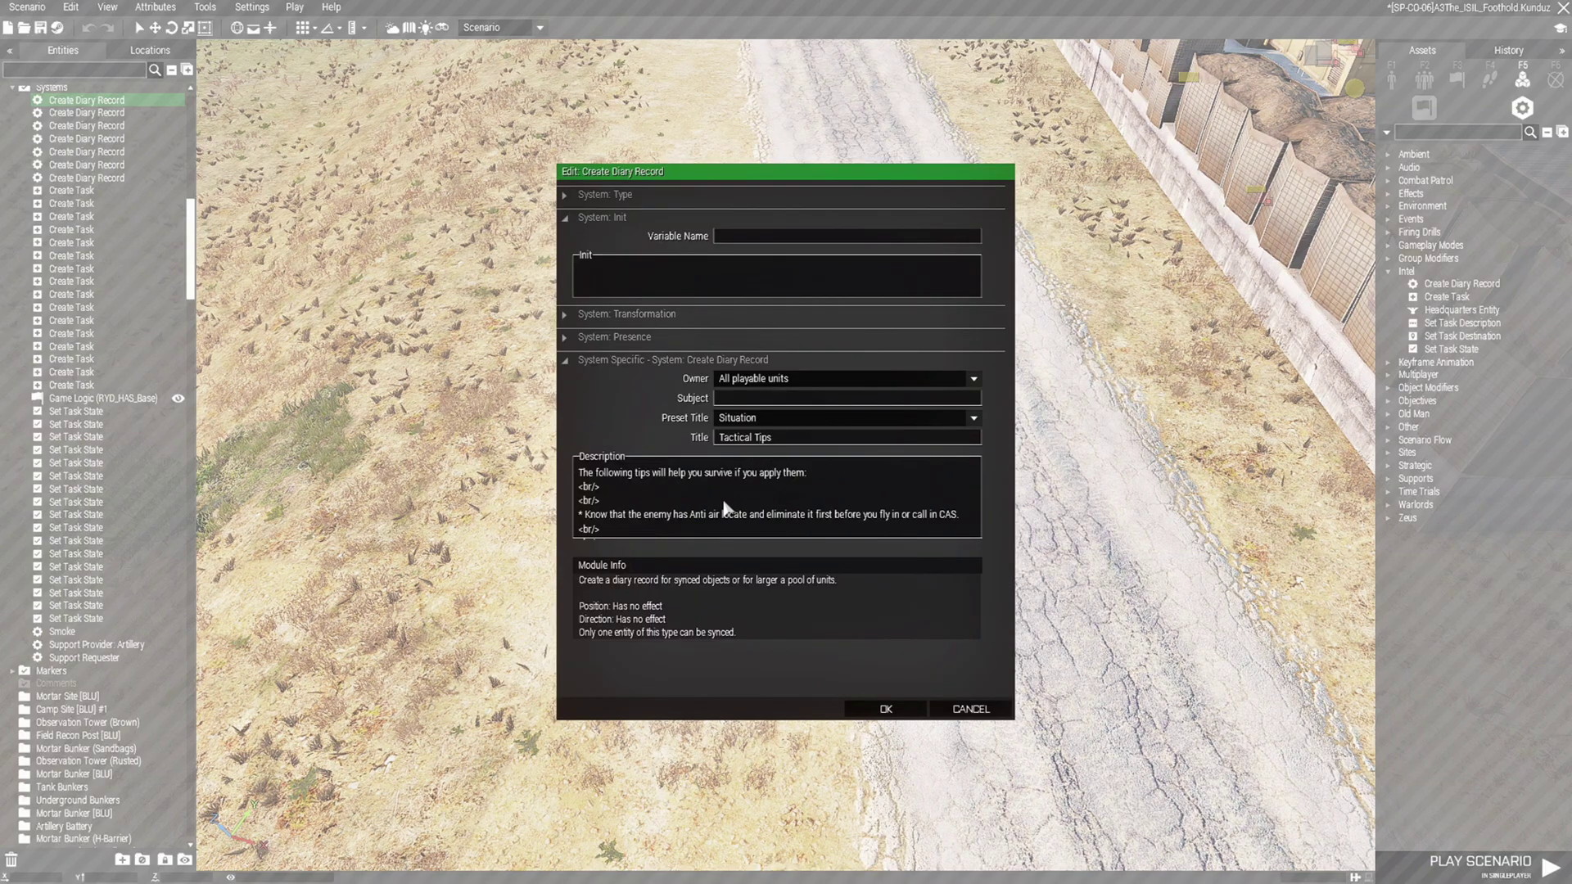
scroll(742, 532, down, 10)
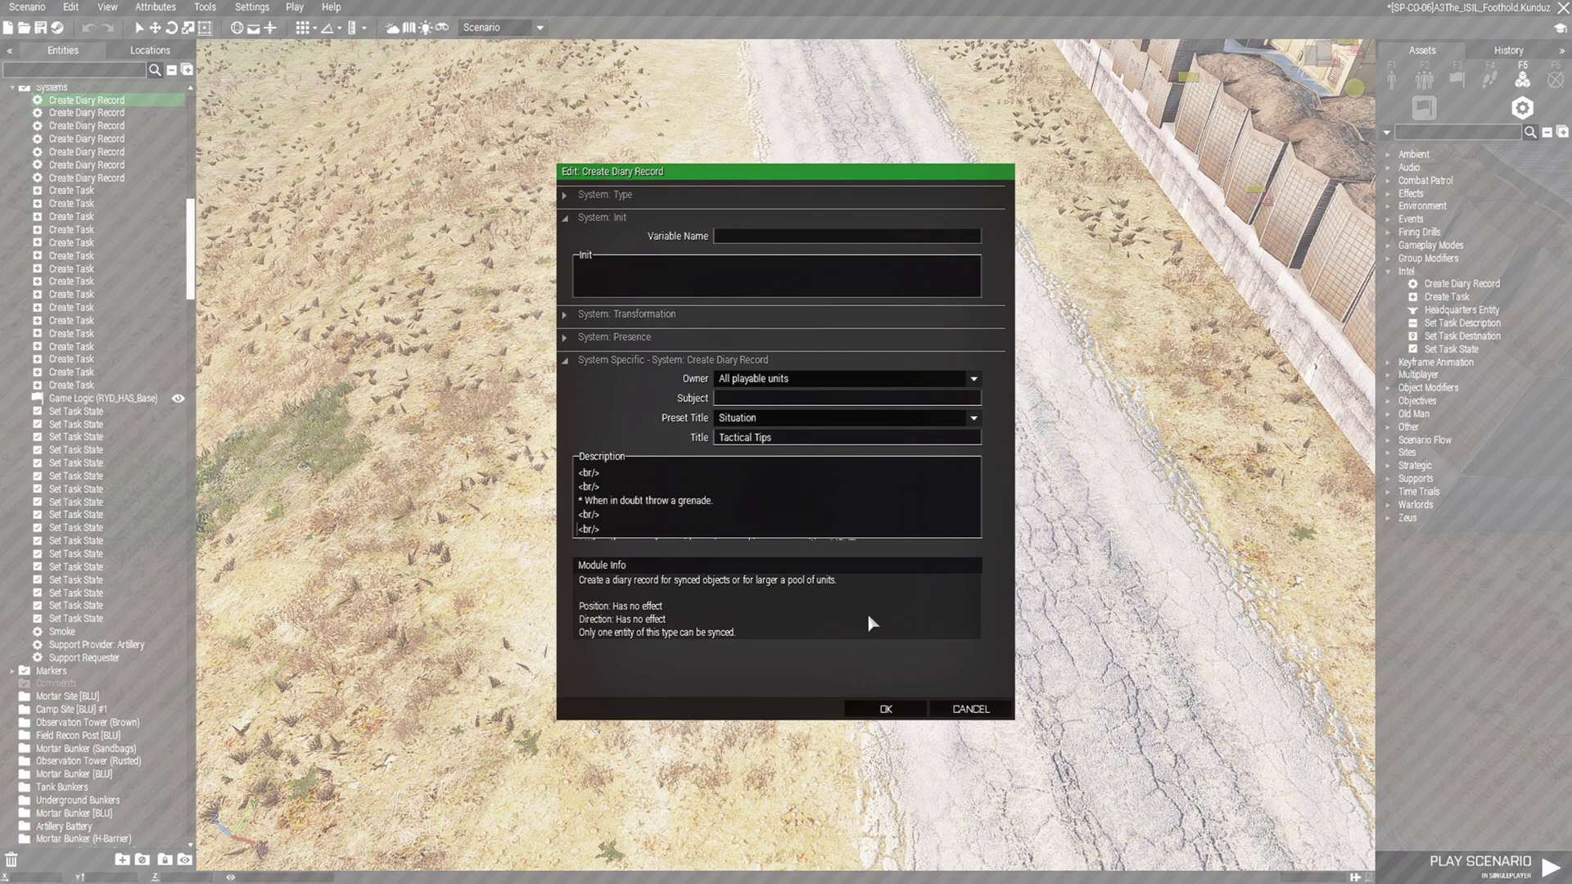
click(953, 707)
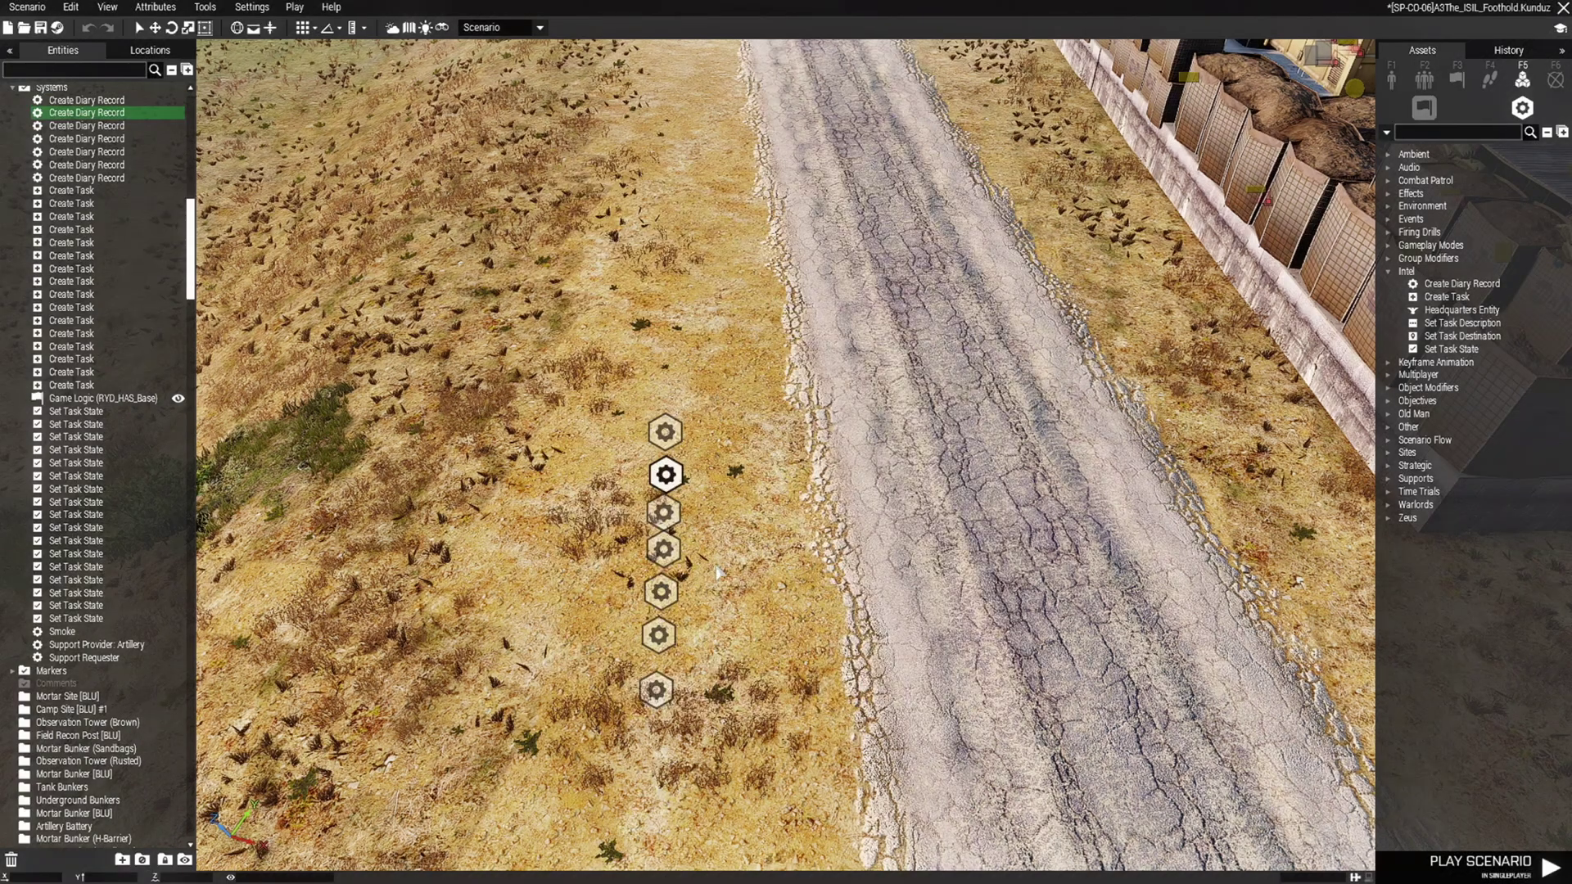
double_click(670, 521)
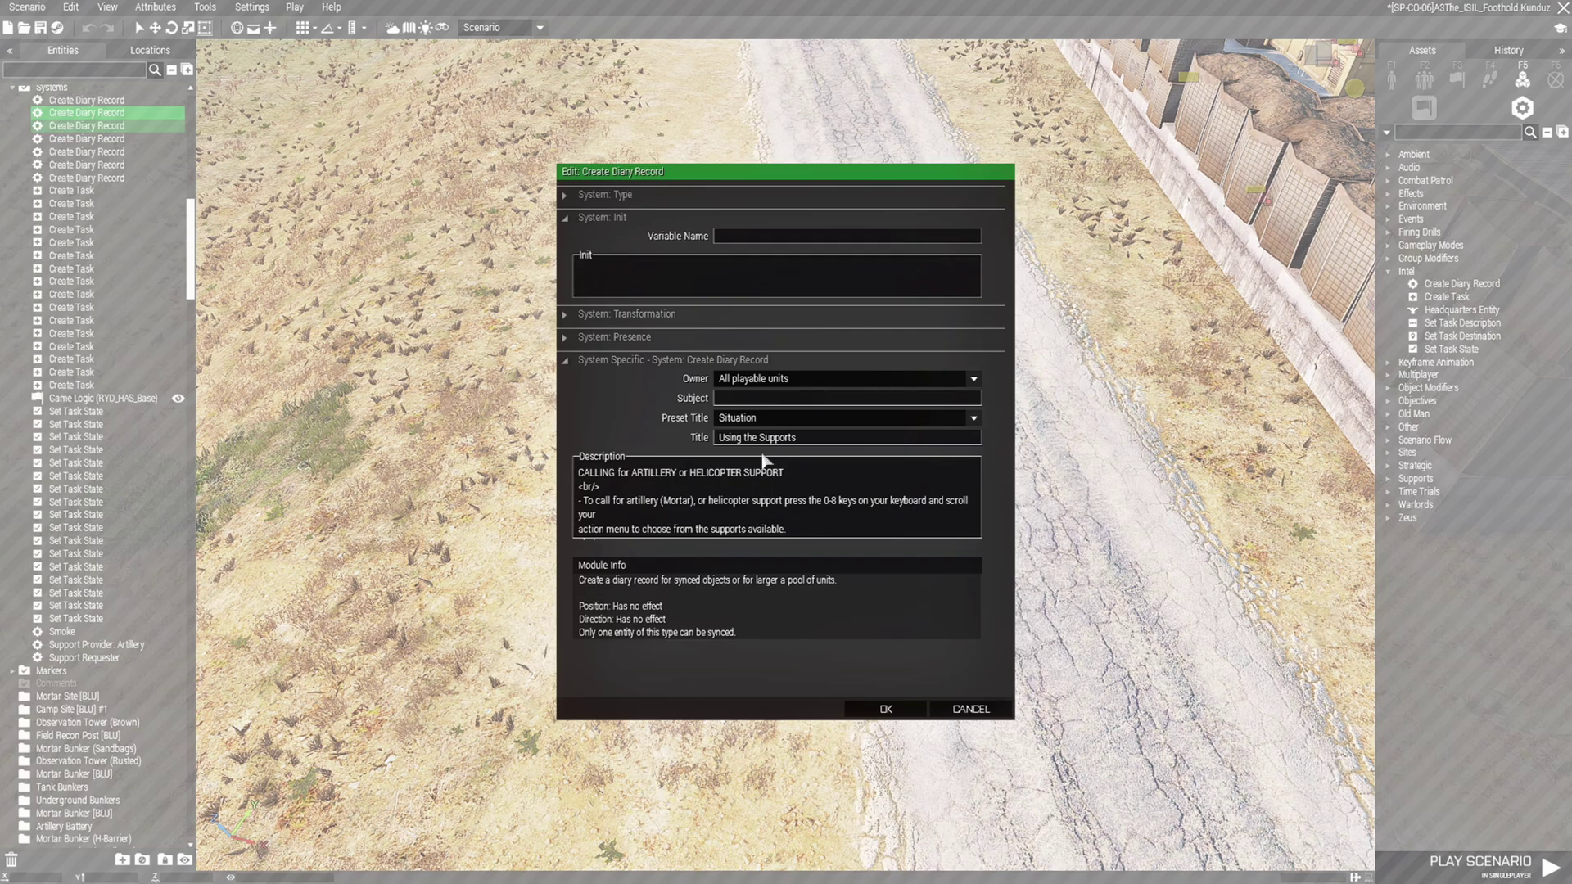
click(703, 499)
scroll(731, 547, down, 4)
click(966, 709)
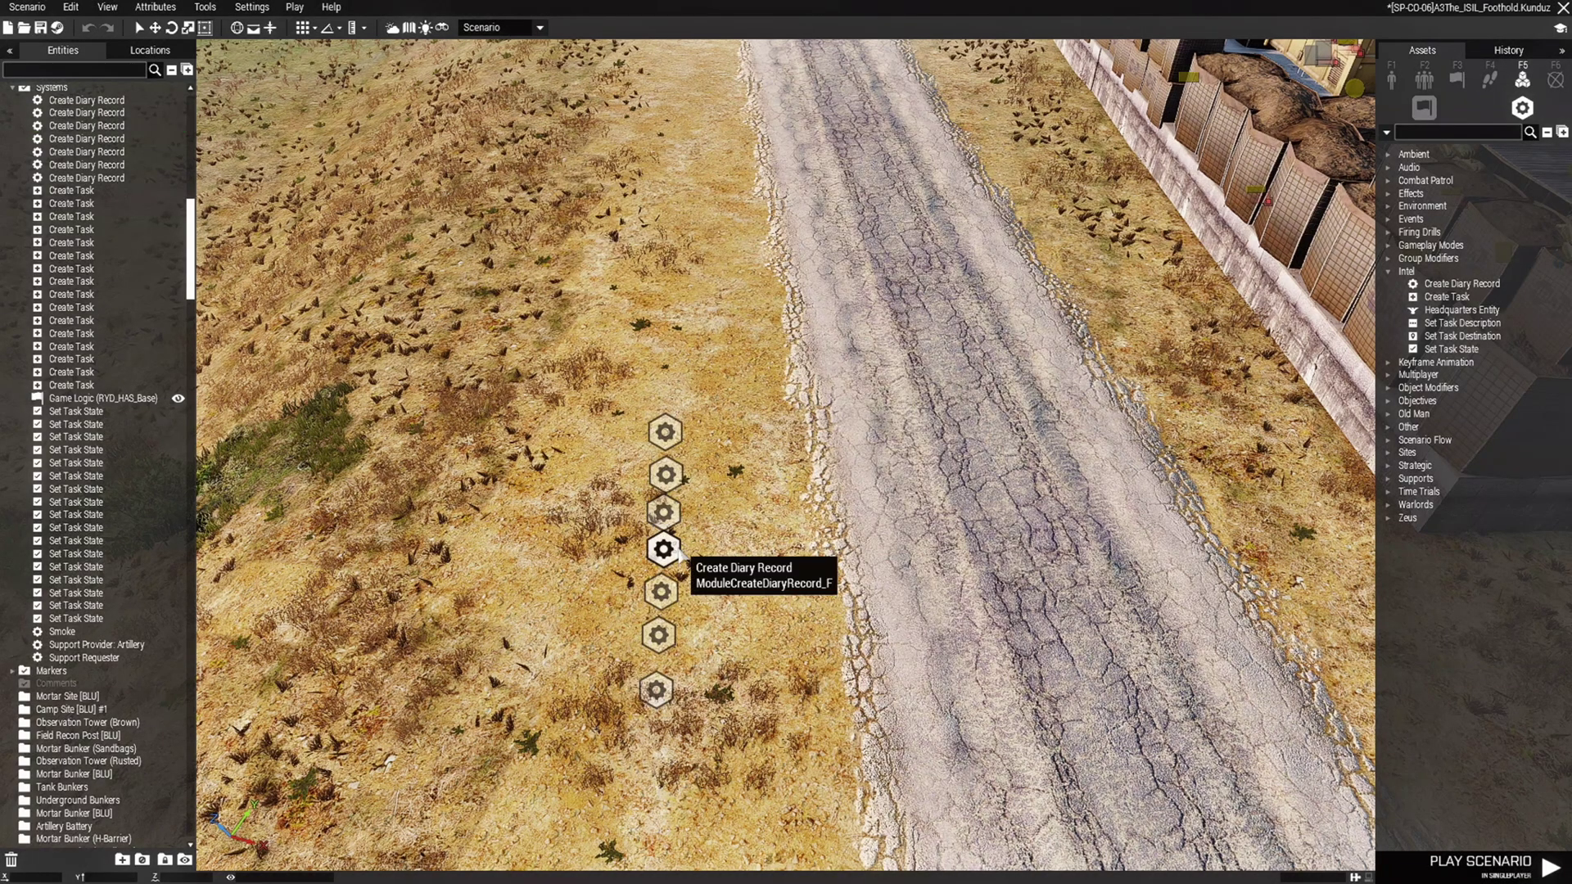
double_click(677, 552)
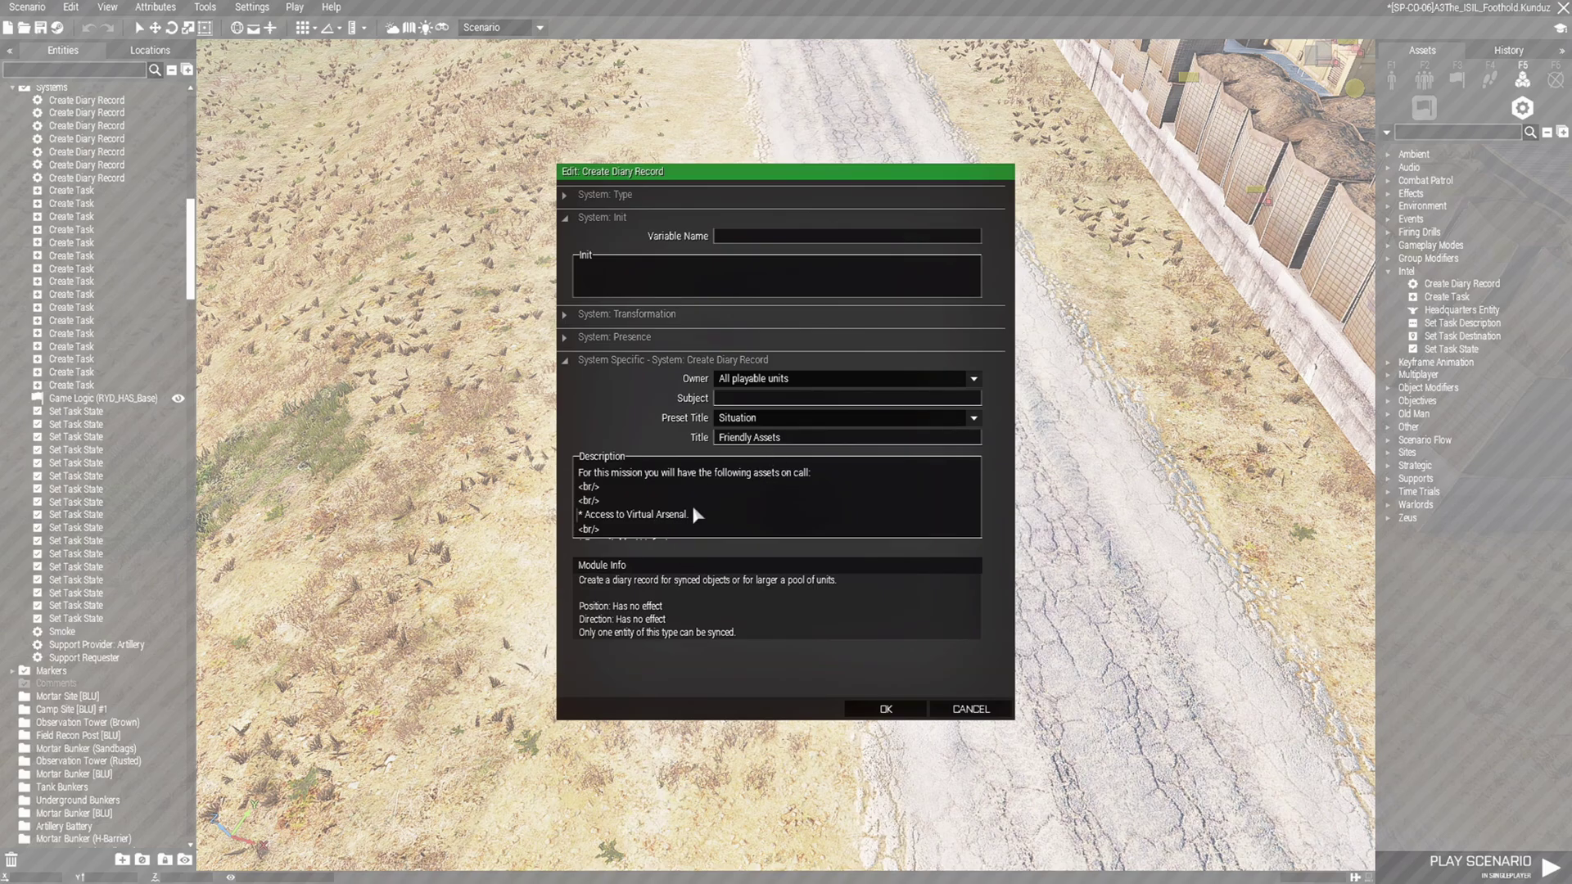
scroll(835, 620, down, 4)
click(974, 709)
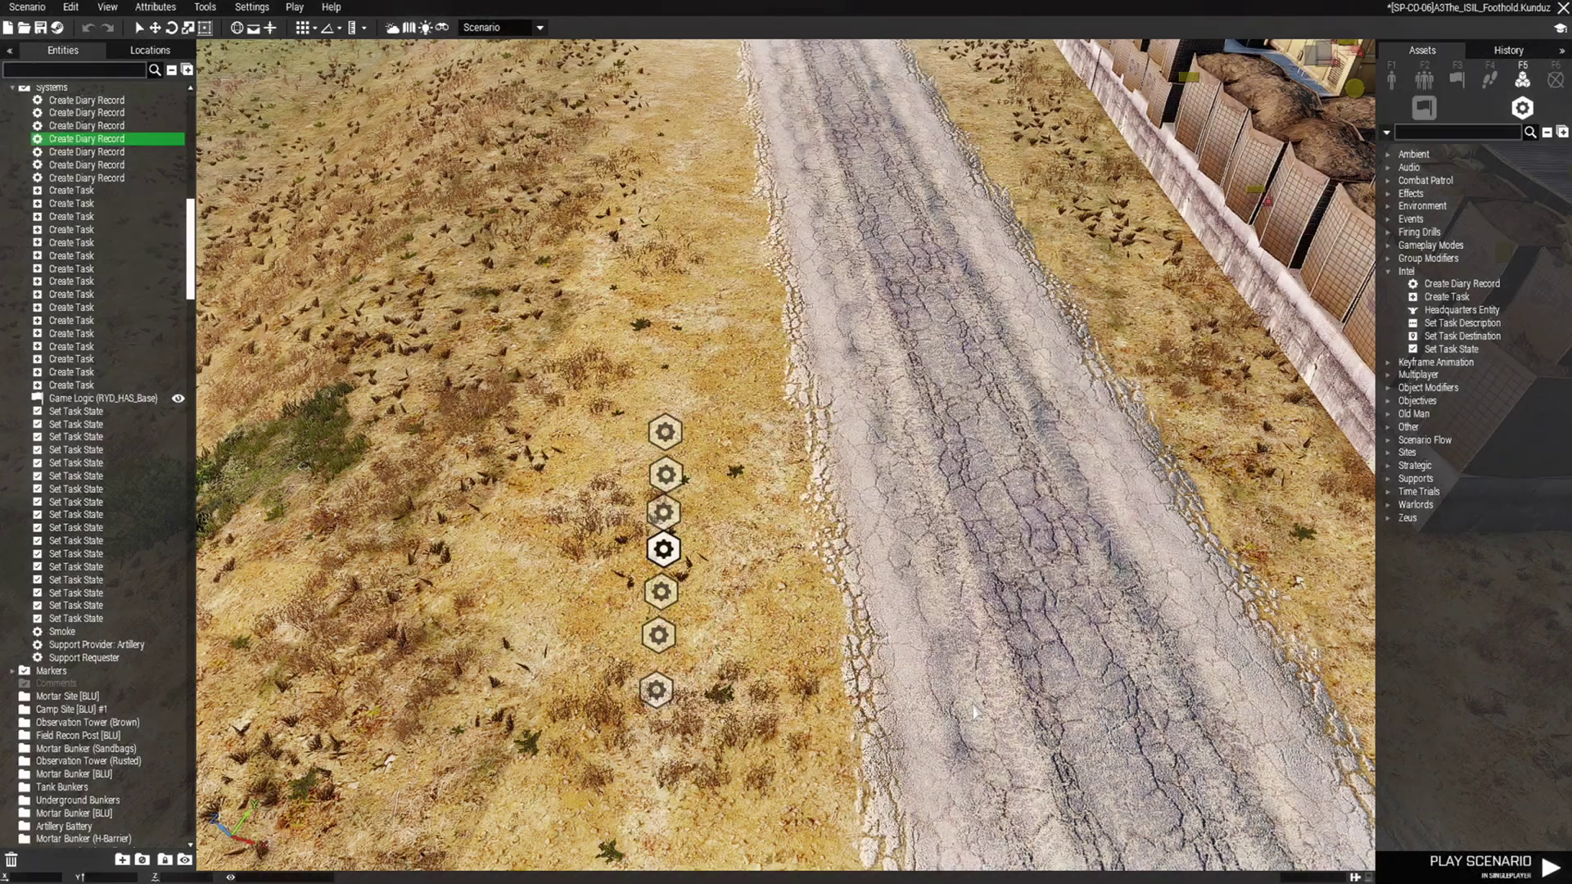
double_click(660, 591)
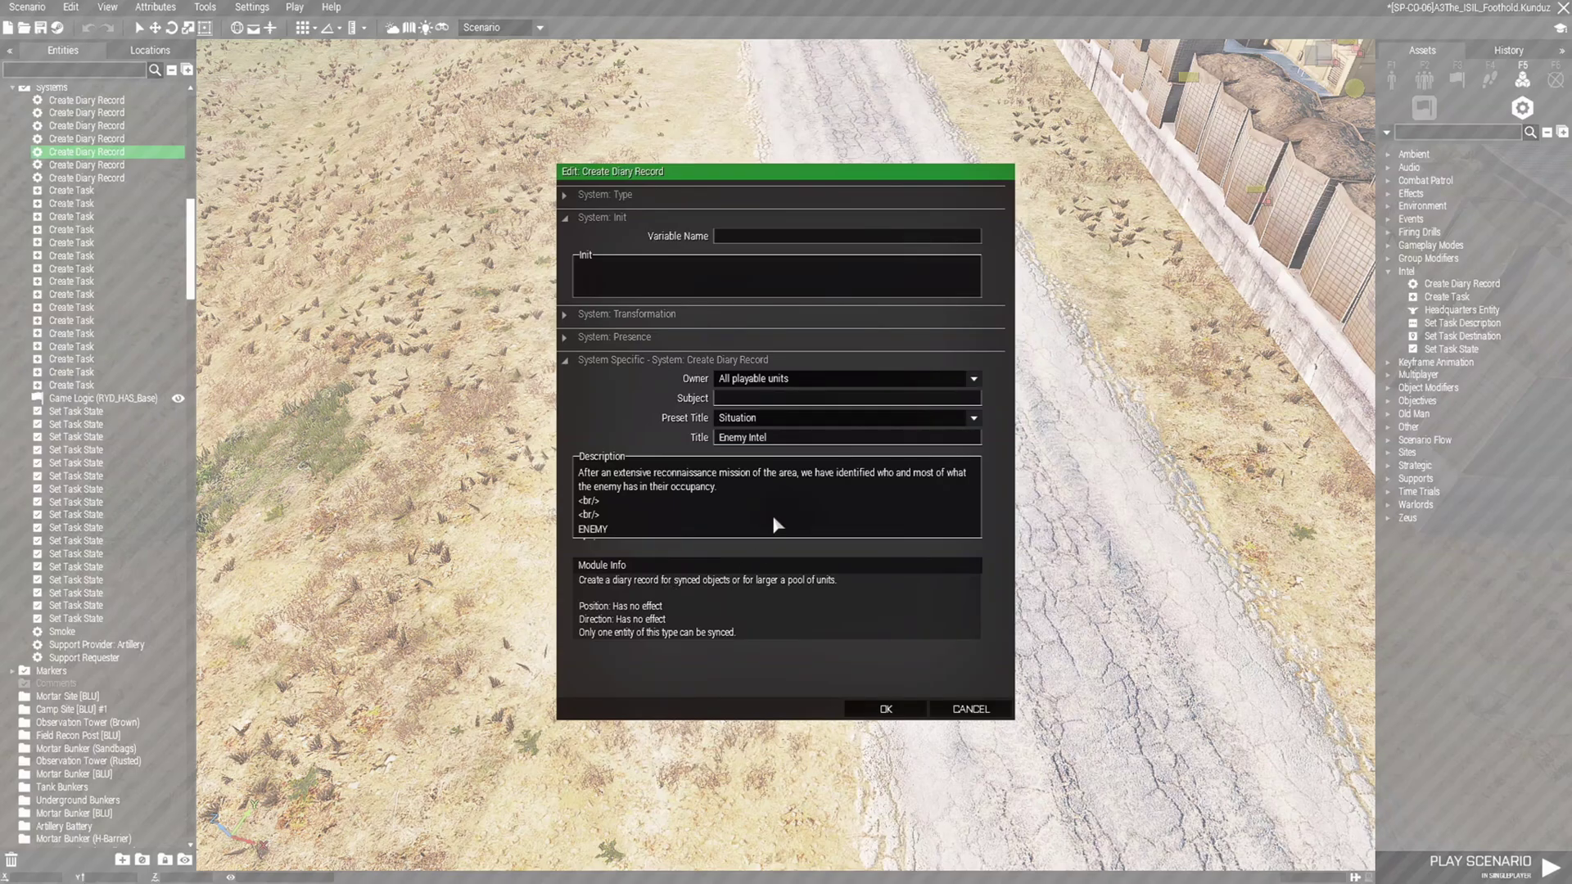
click(970, 709)
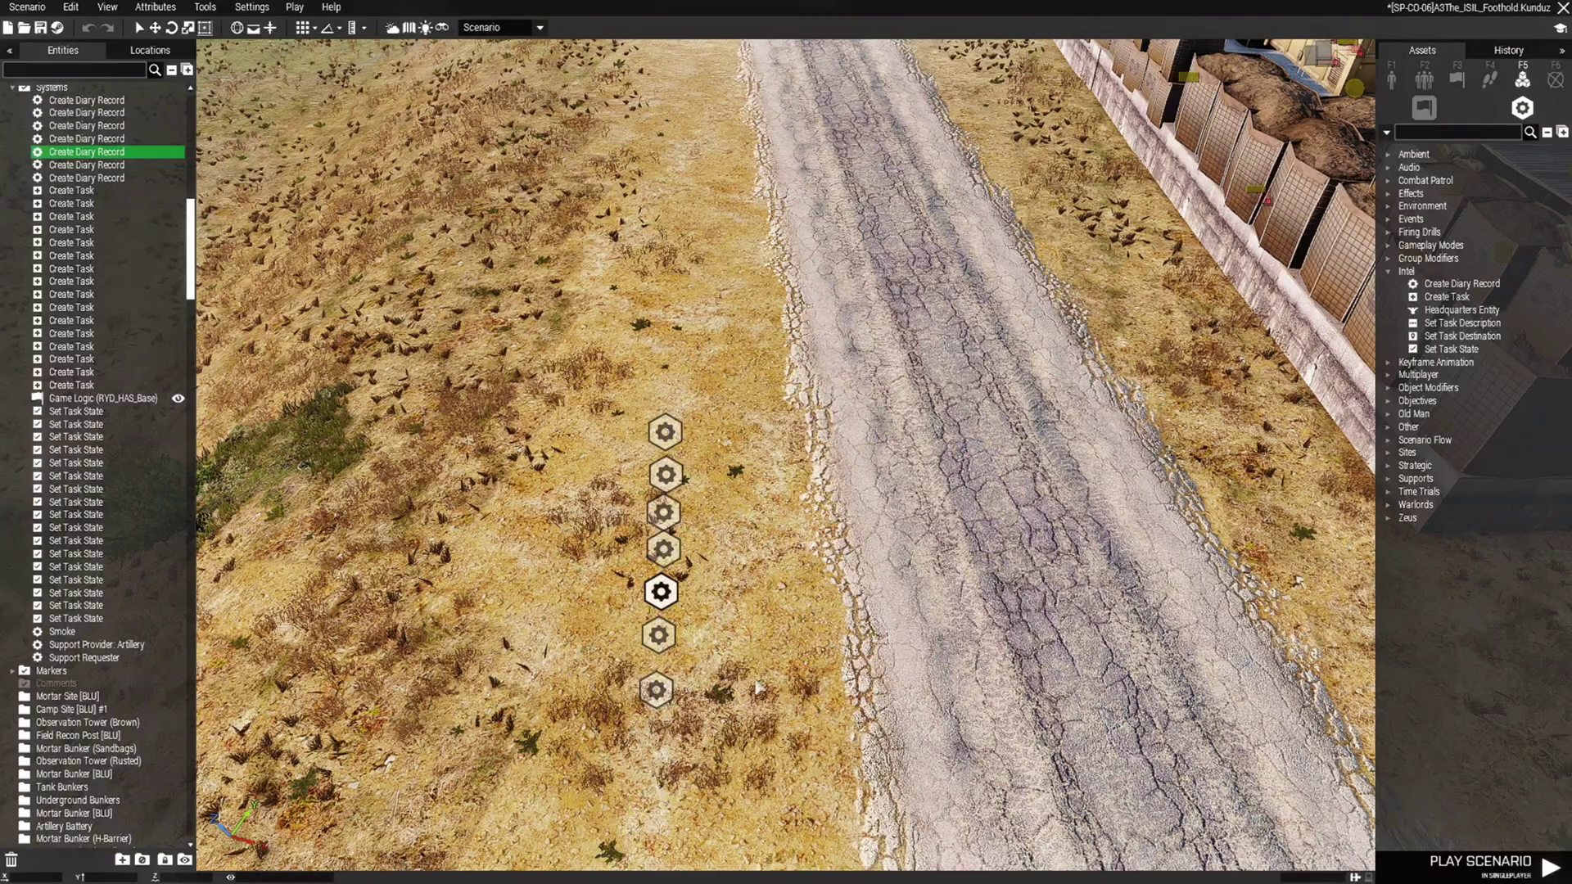
double_click(669, 629)
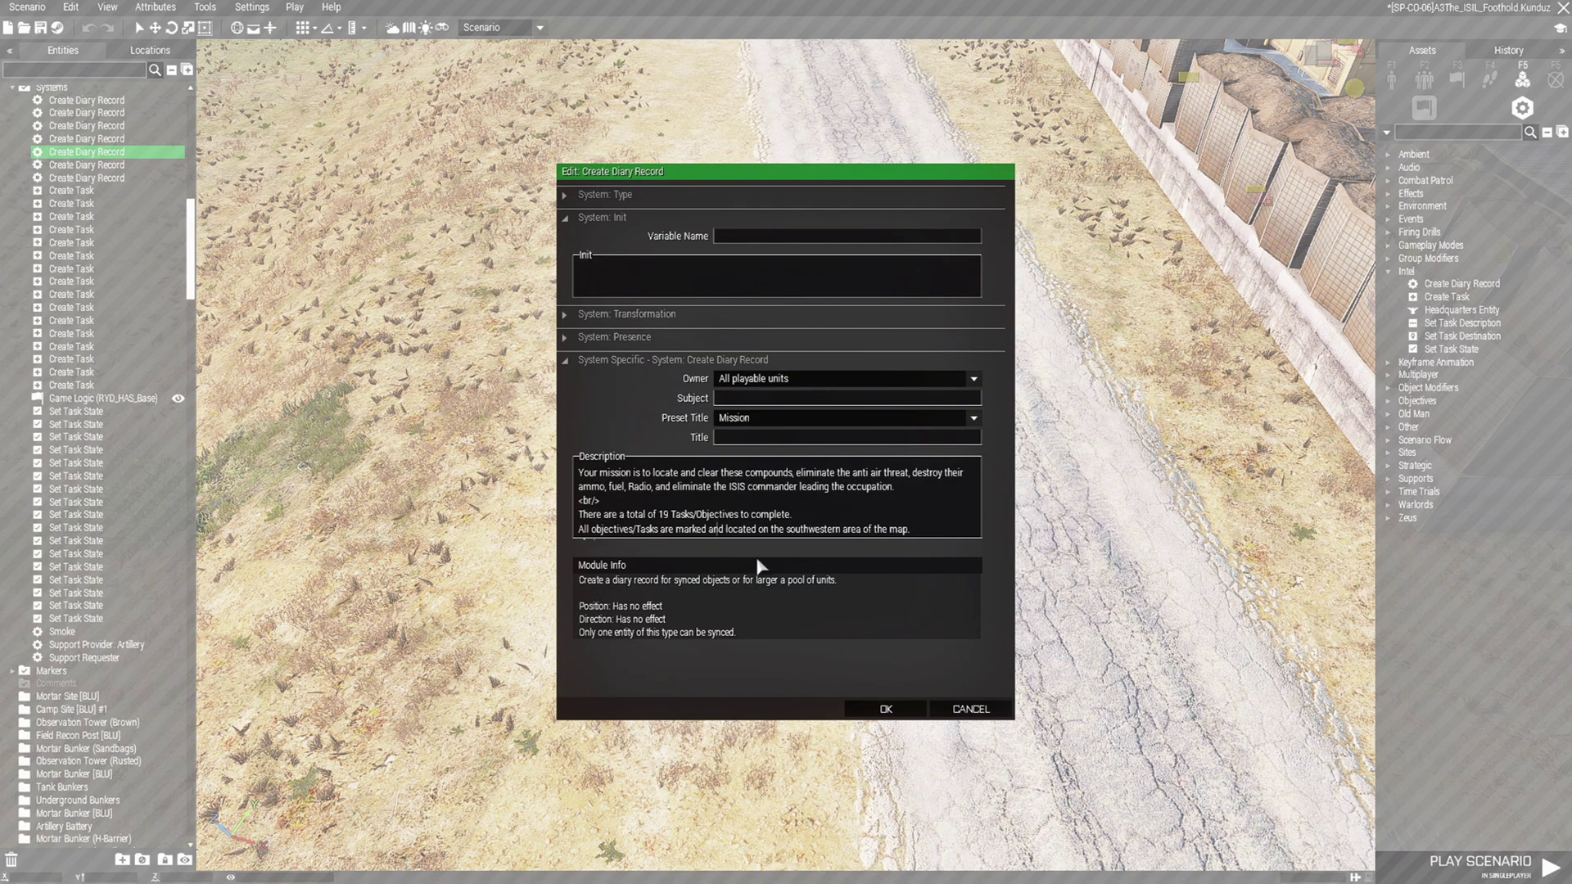
scroll(765, 577, down, 2)
scroll(768, 581, down, 2)
click(970, 709)
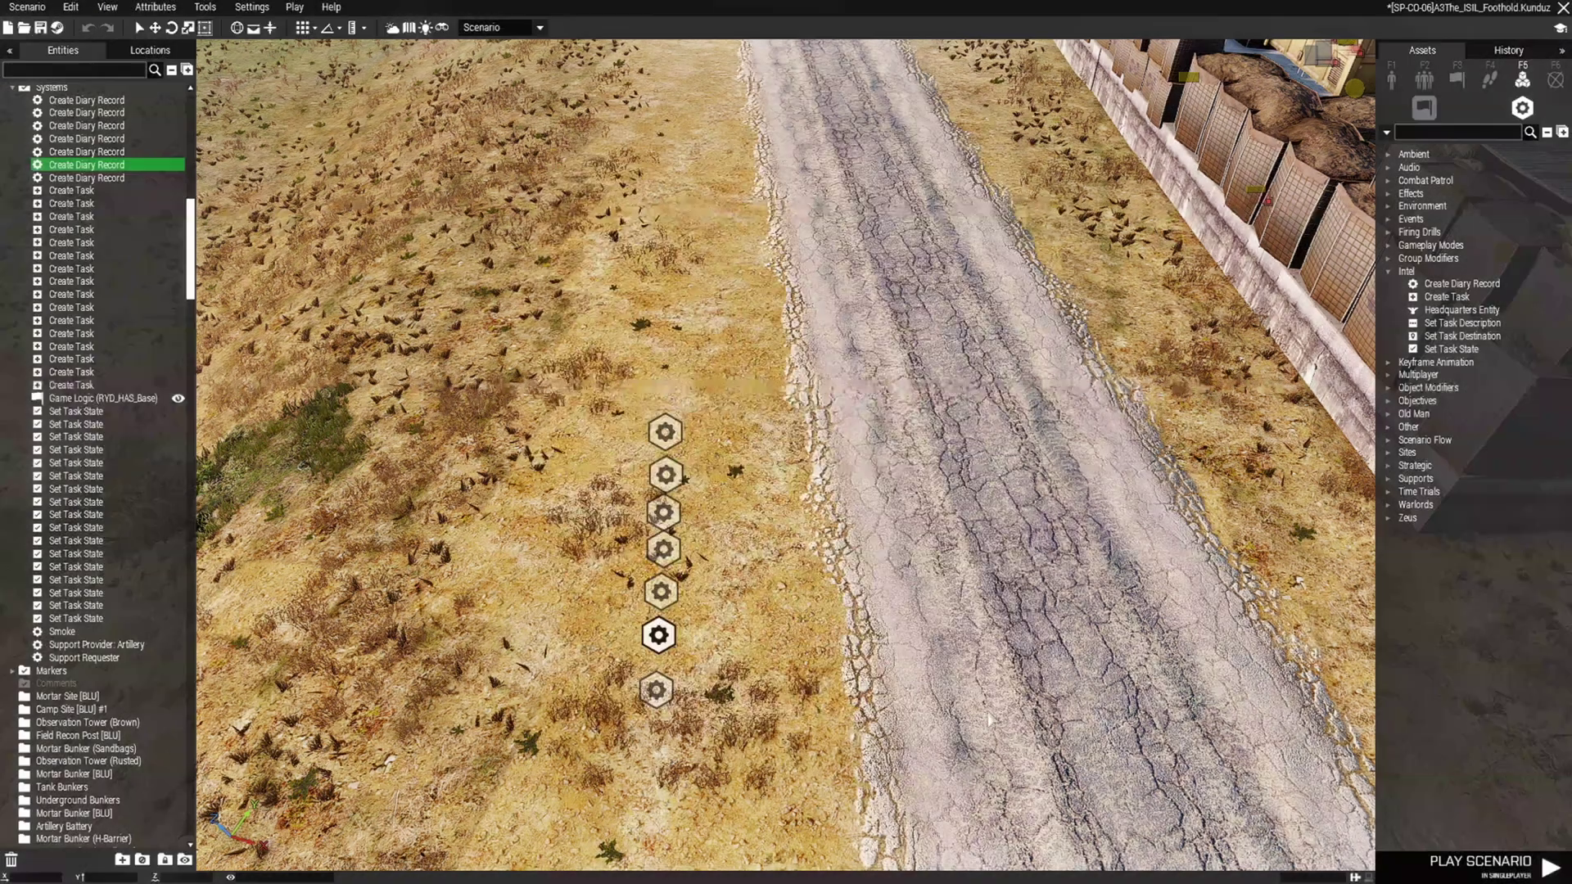
double_click(654, 686)
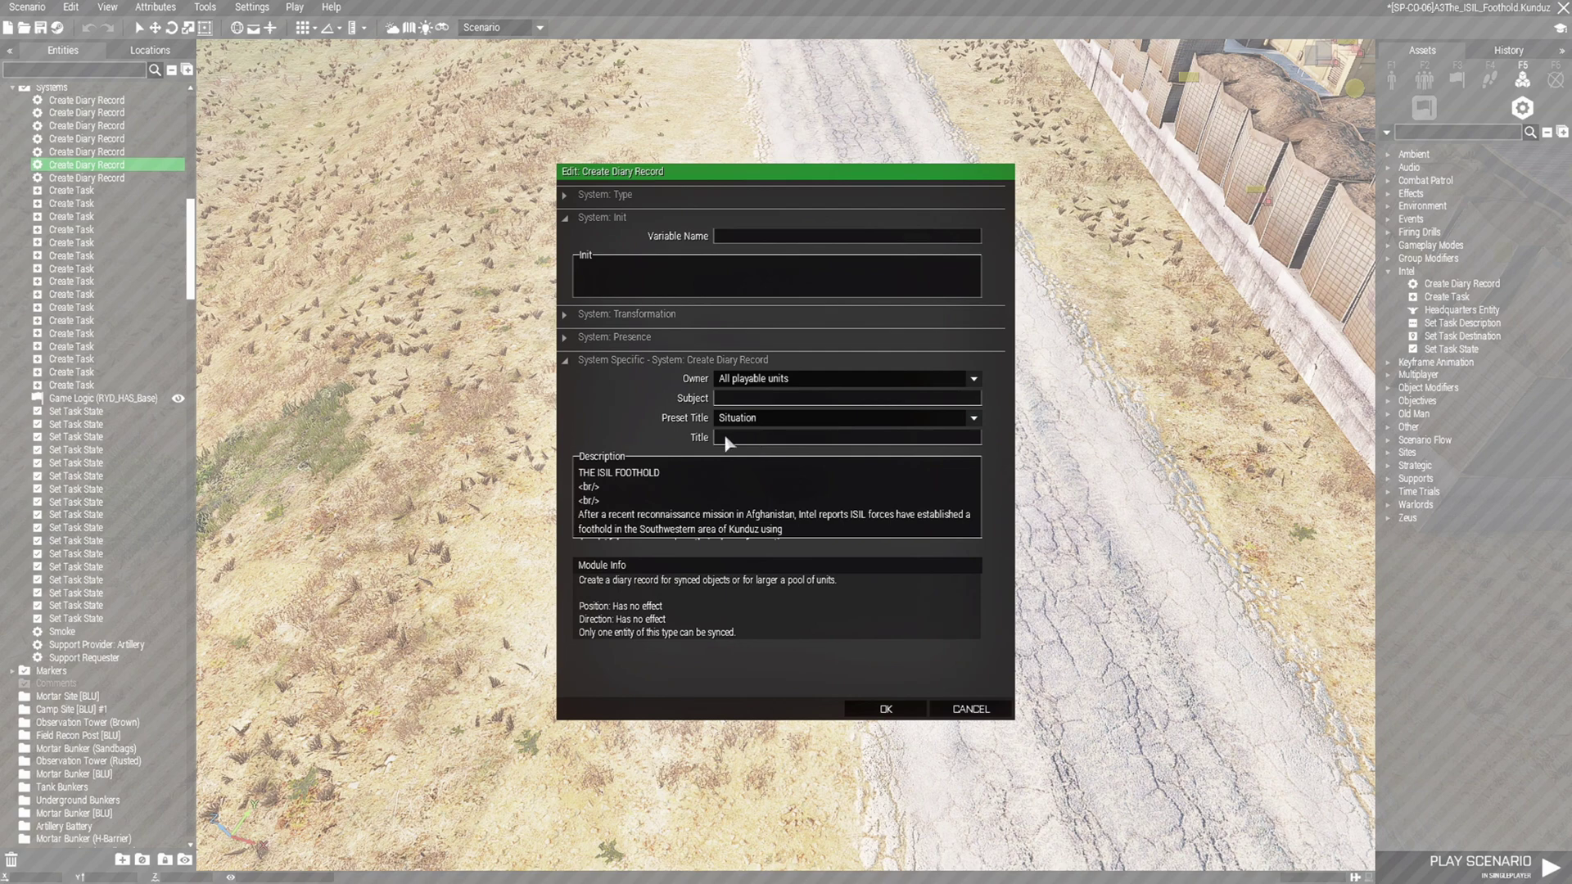
scroll(739, 569, down, 4)
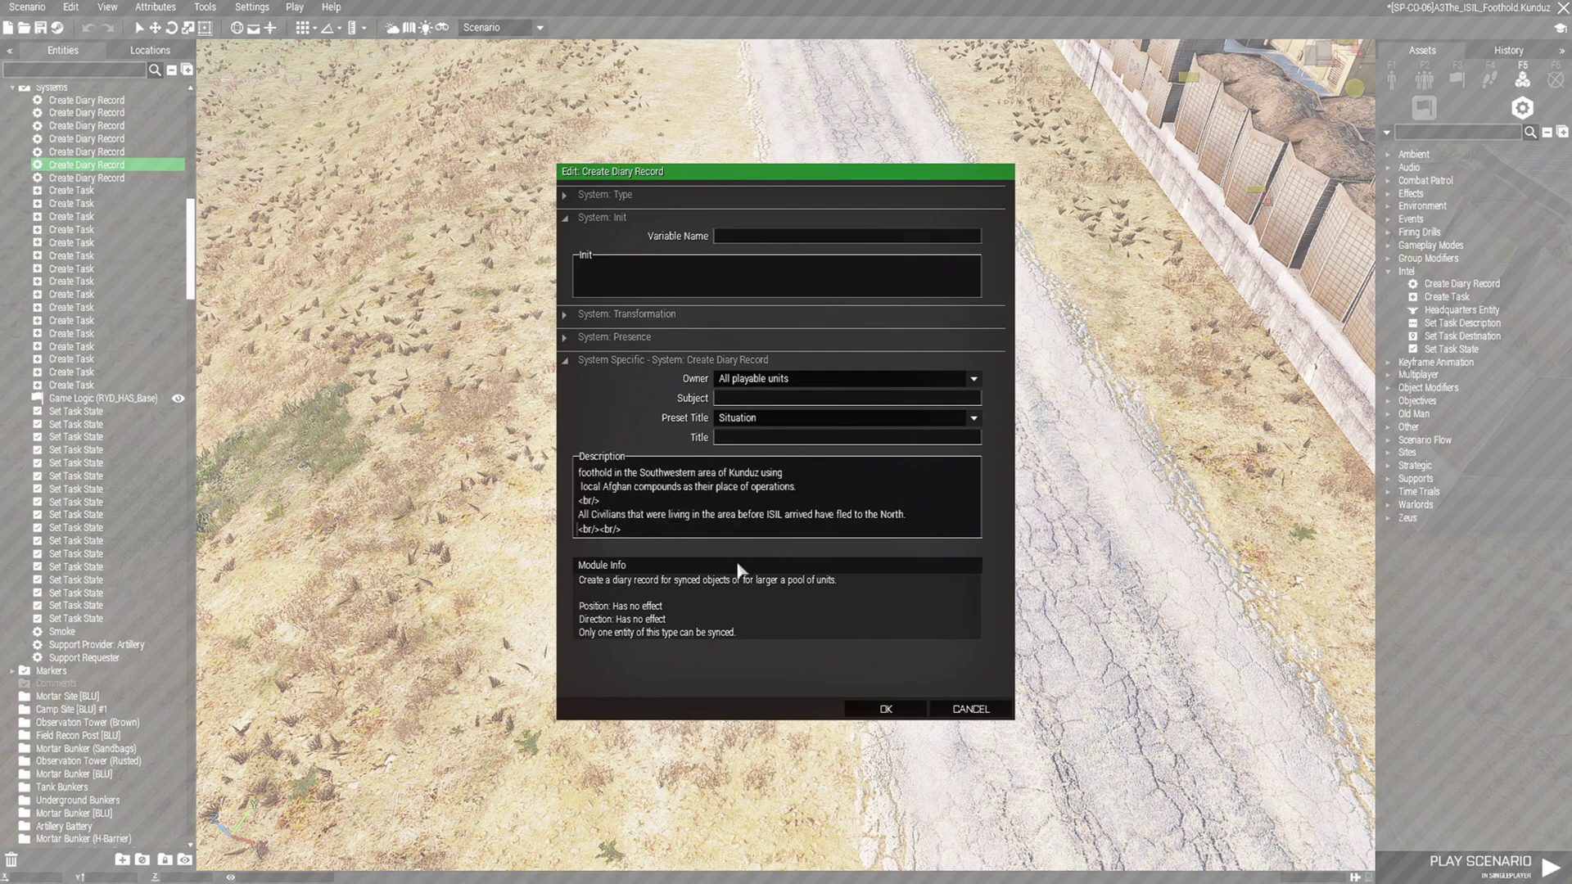
click(970, 709)
click(889, 706)
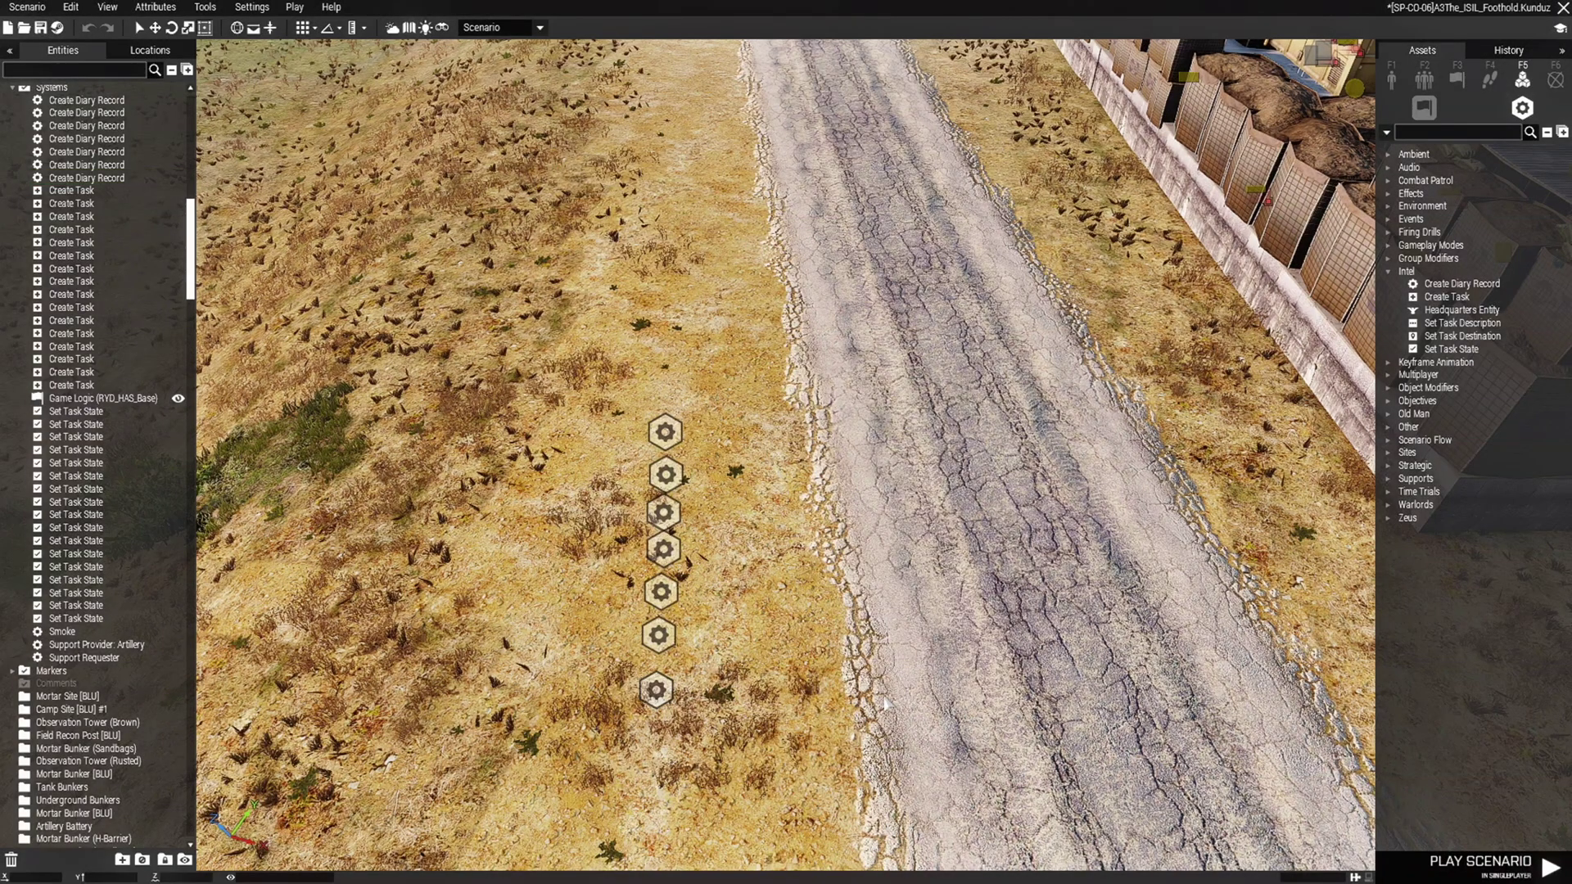
Play the ISIL Foothold scenario and open the in-game map once it loads.
click(1435, 866)
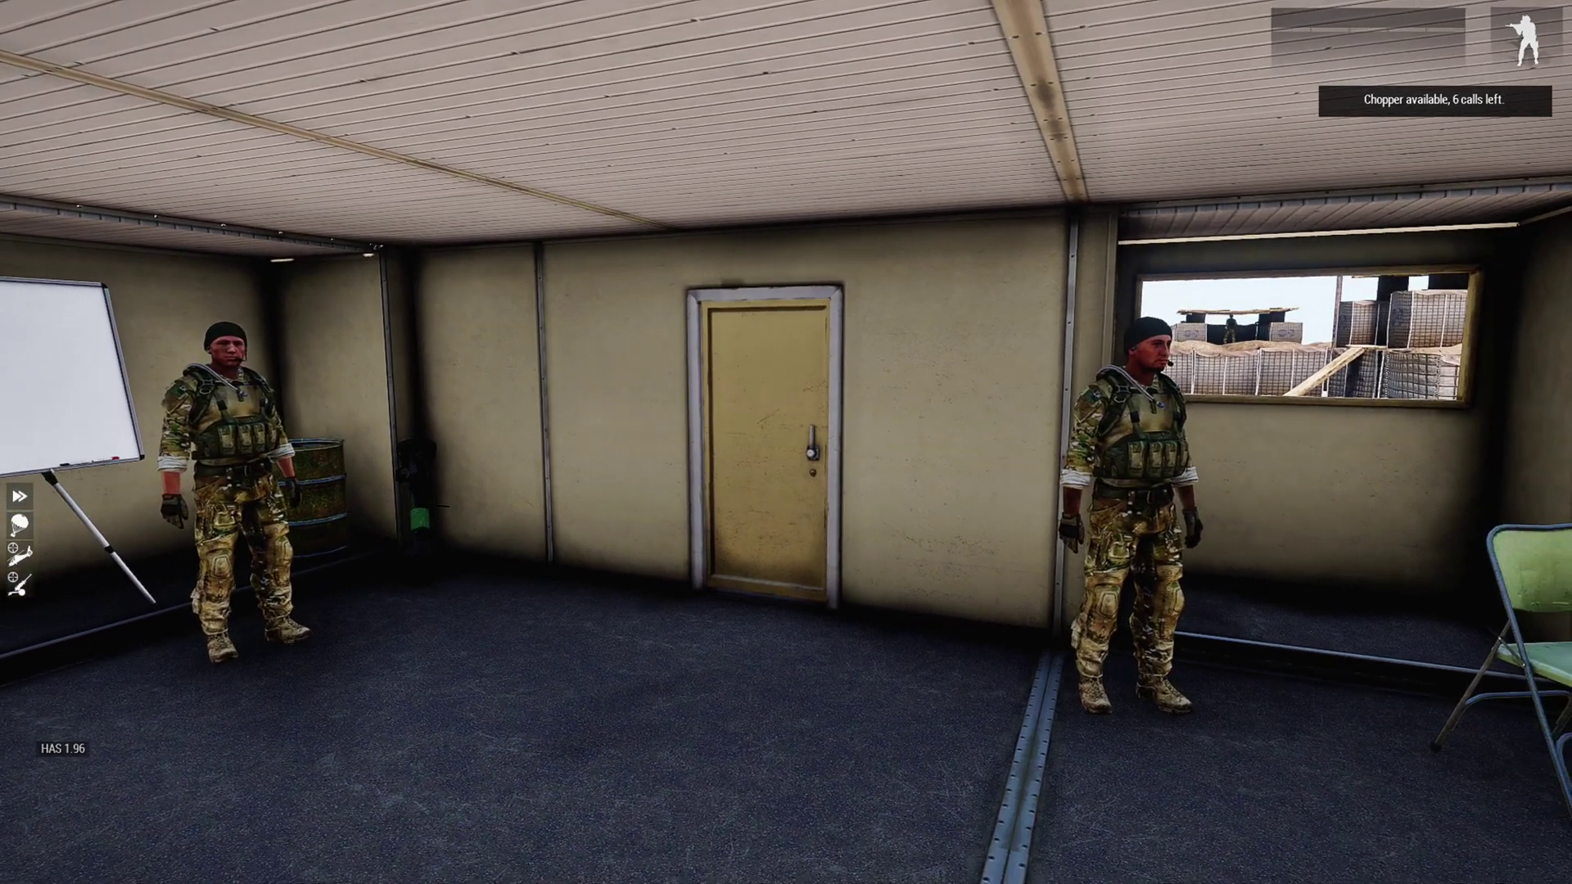
key(m)
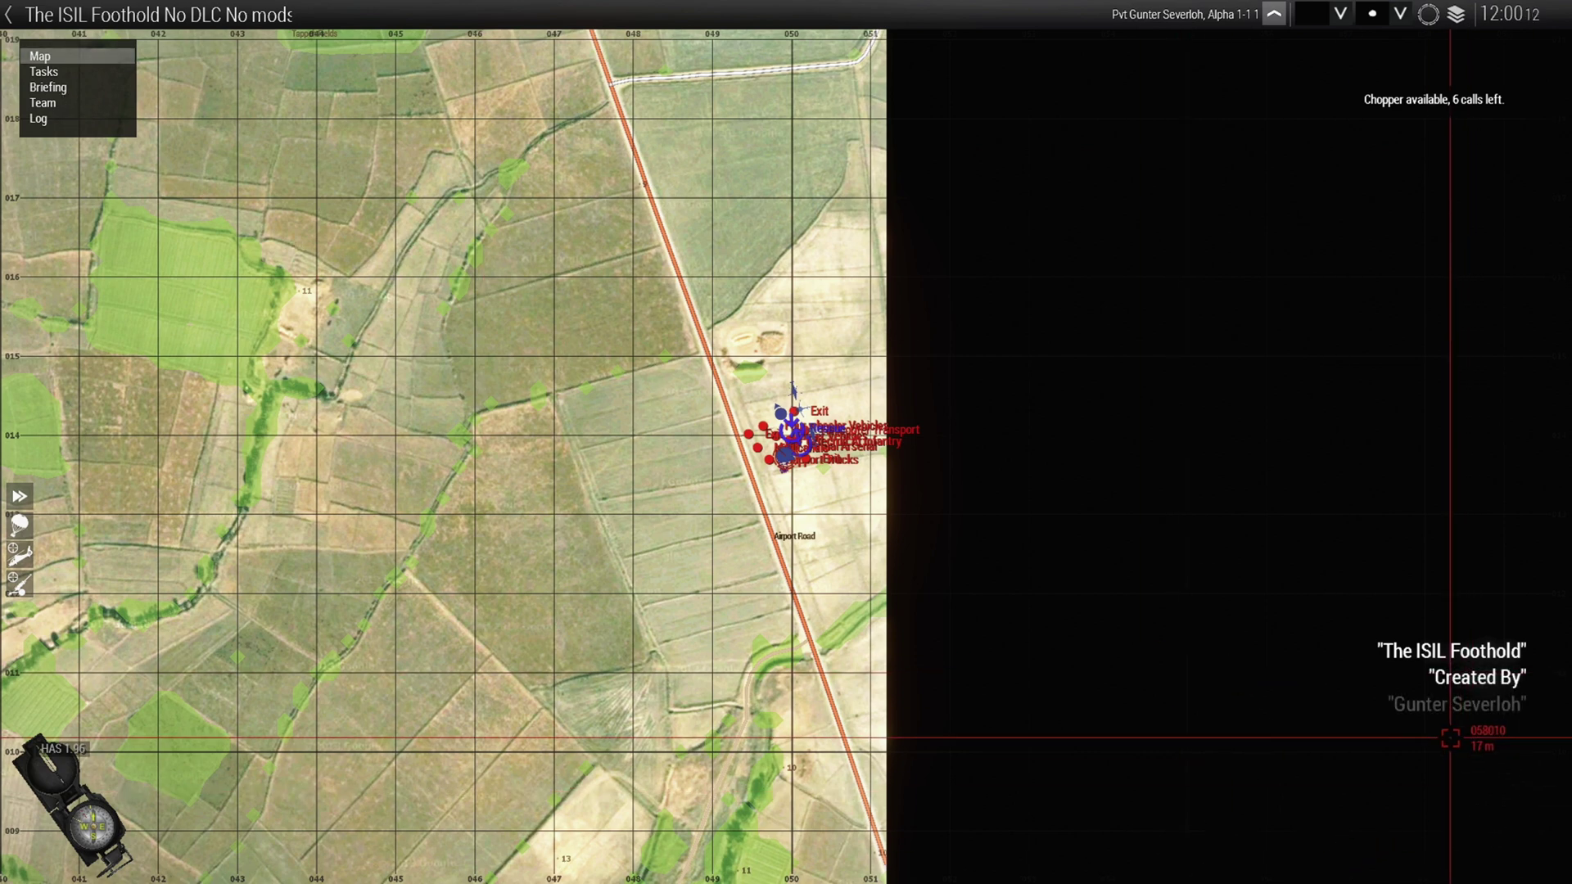
Open the briefing, check the Credits record, then return to Situation.
click(60, 89)
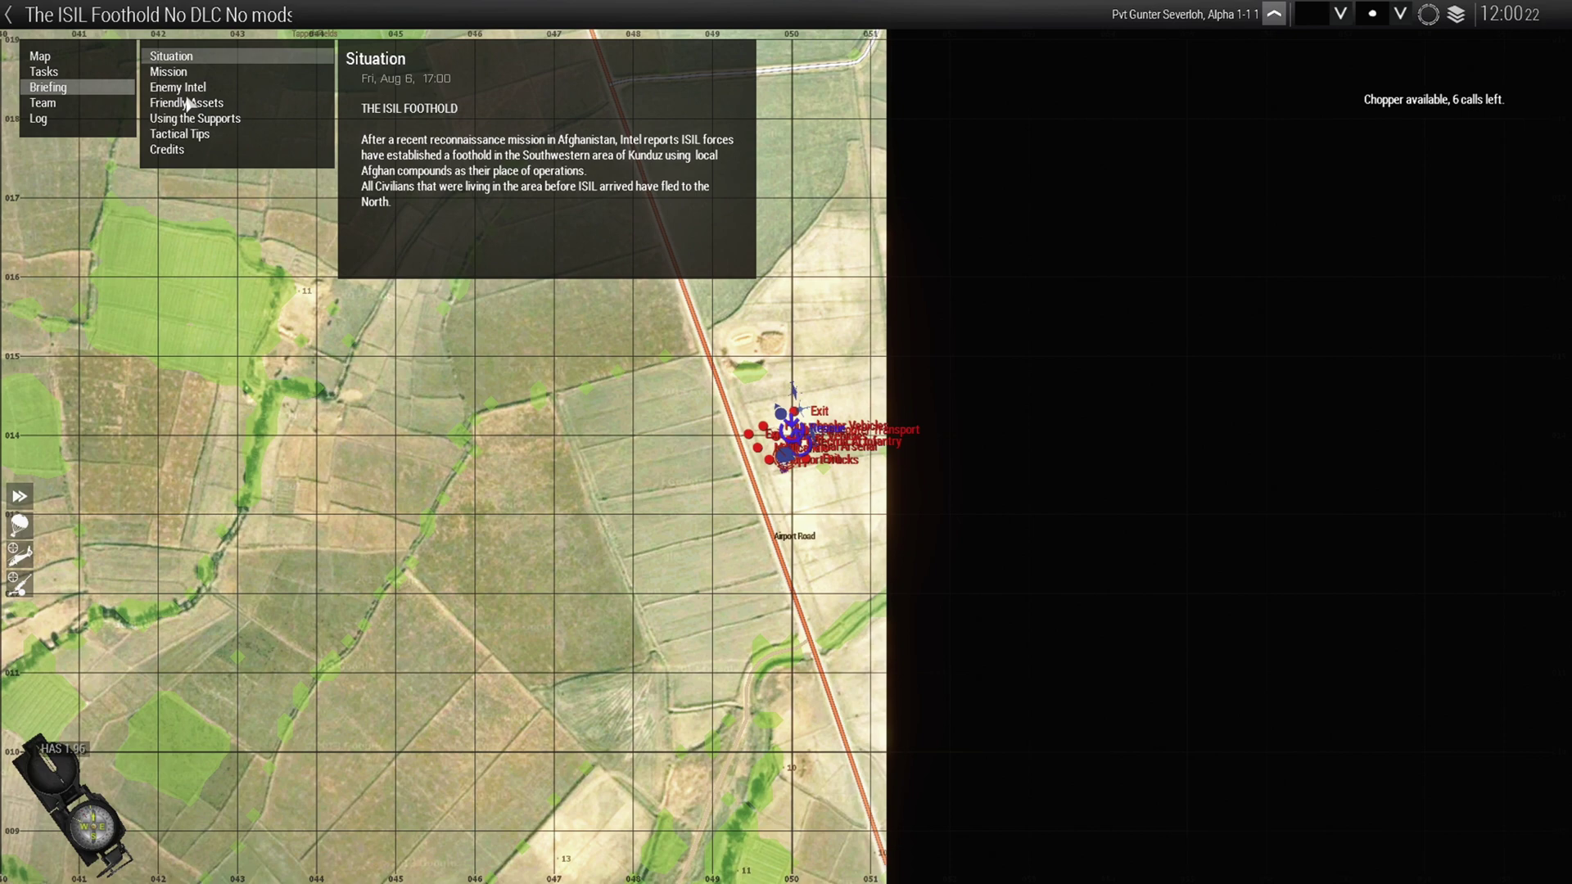
click(169, 152)
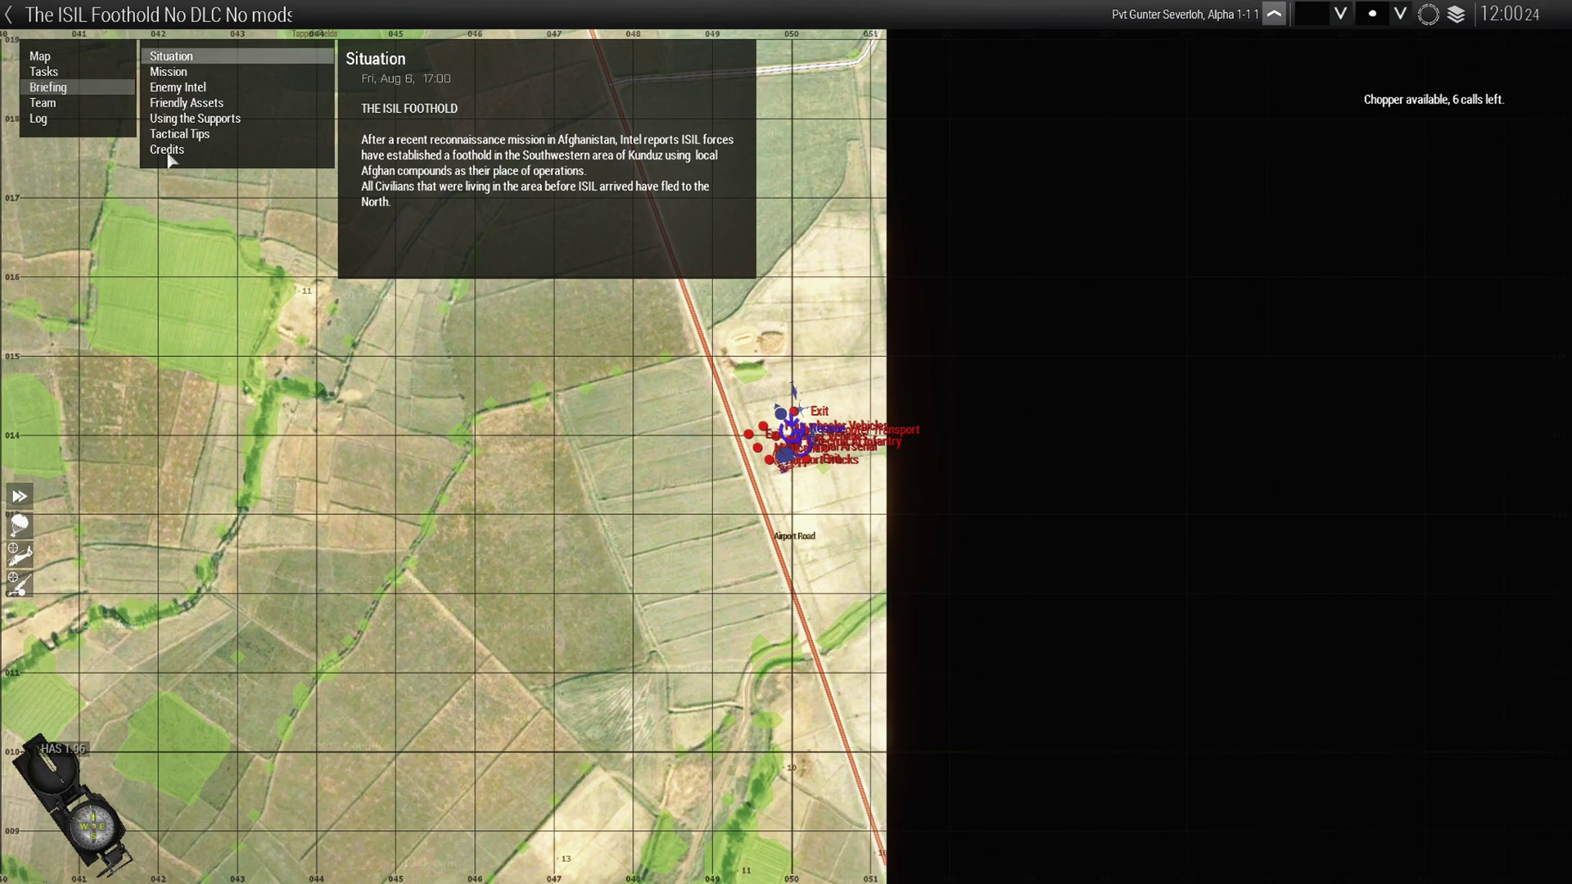
click(171, 57)
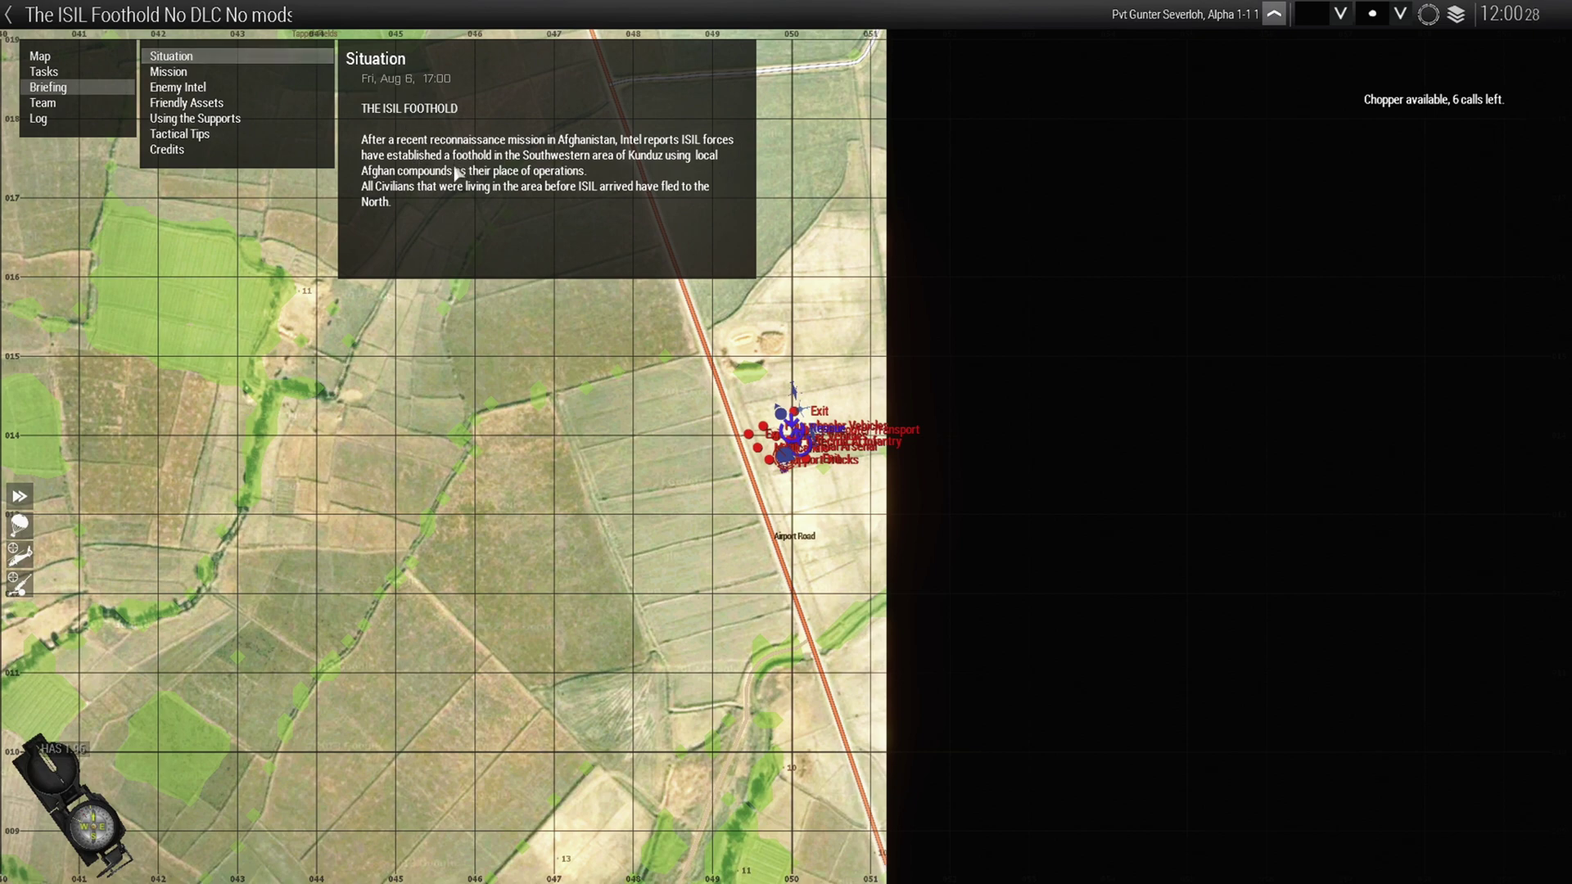
Step through Mission, Enemy Intel, Friendly Assets, Using the Supports, Tactical Tips and Credits, ending on Situation.
click(176, 73)
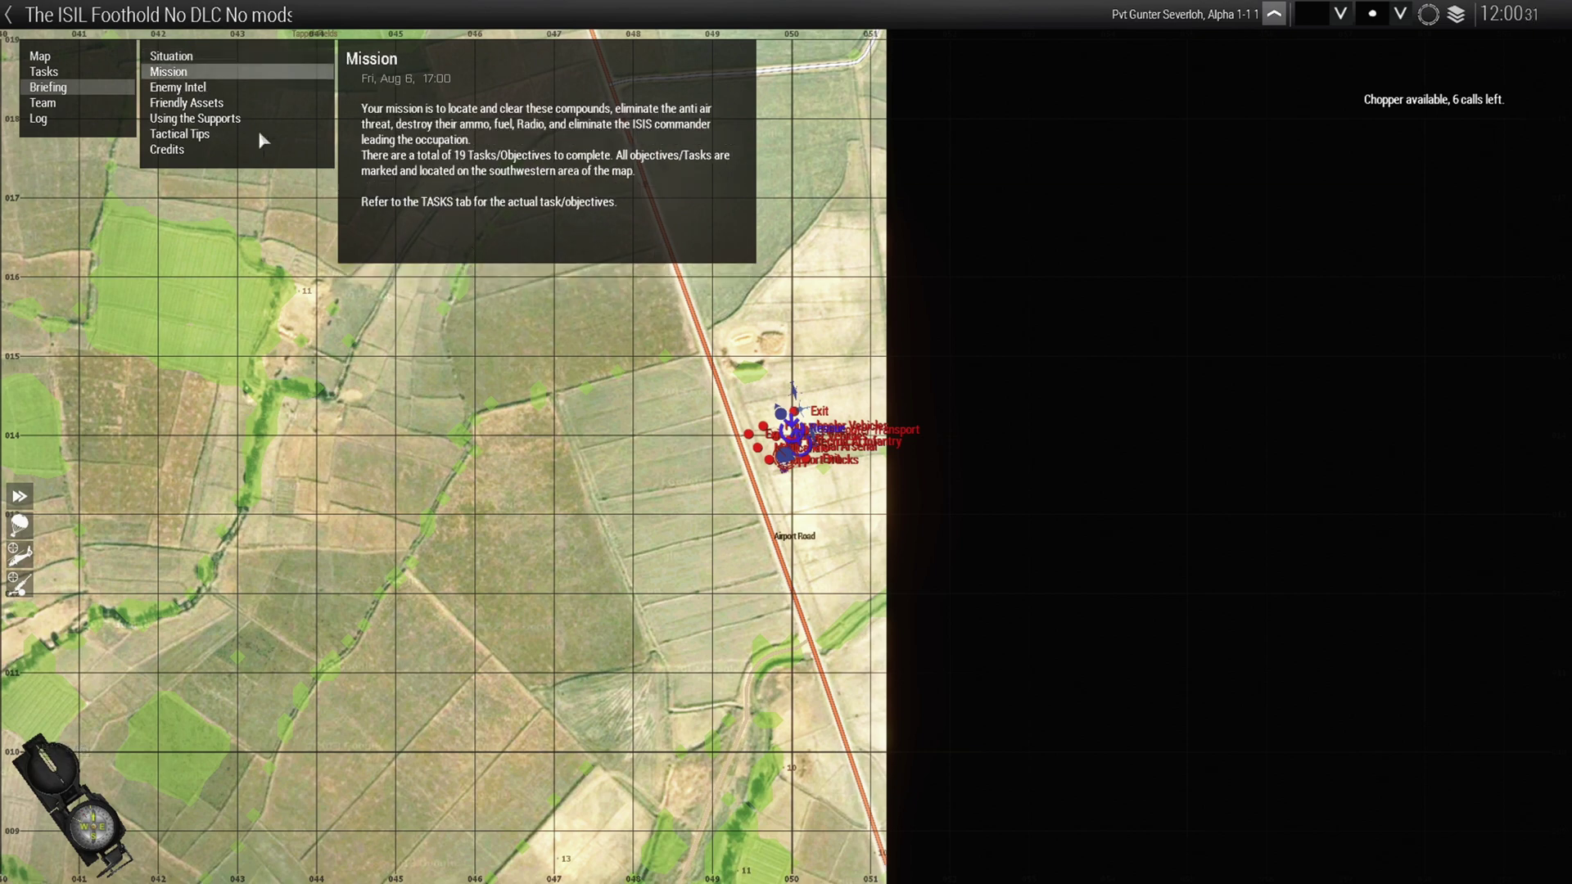
click(184, 89)
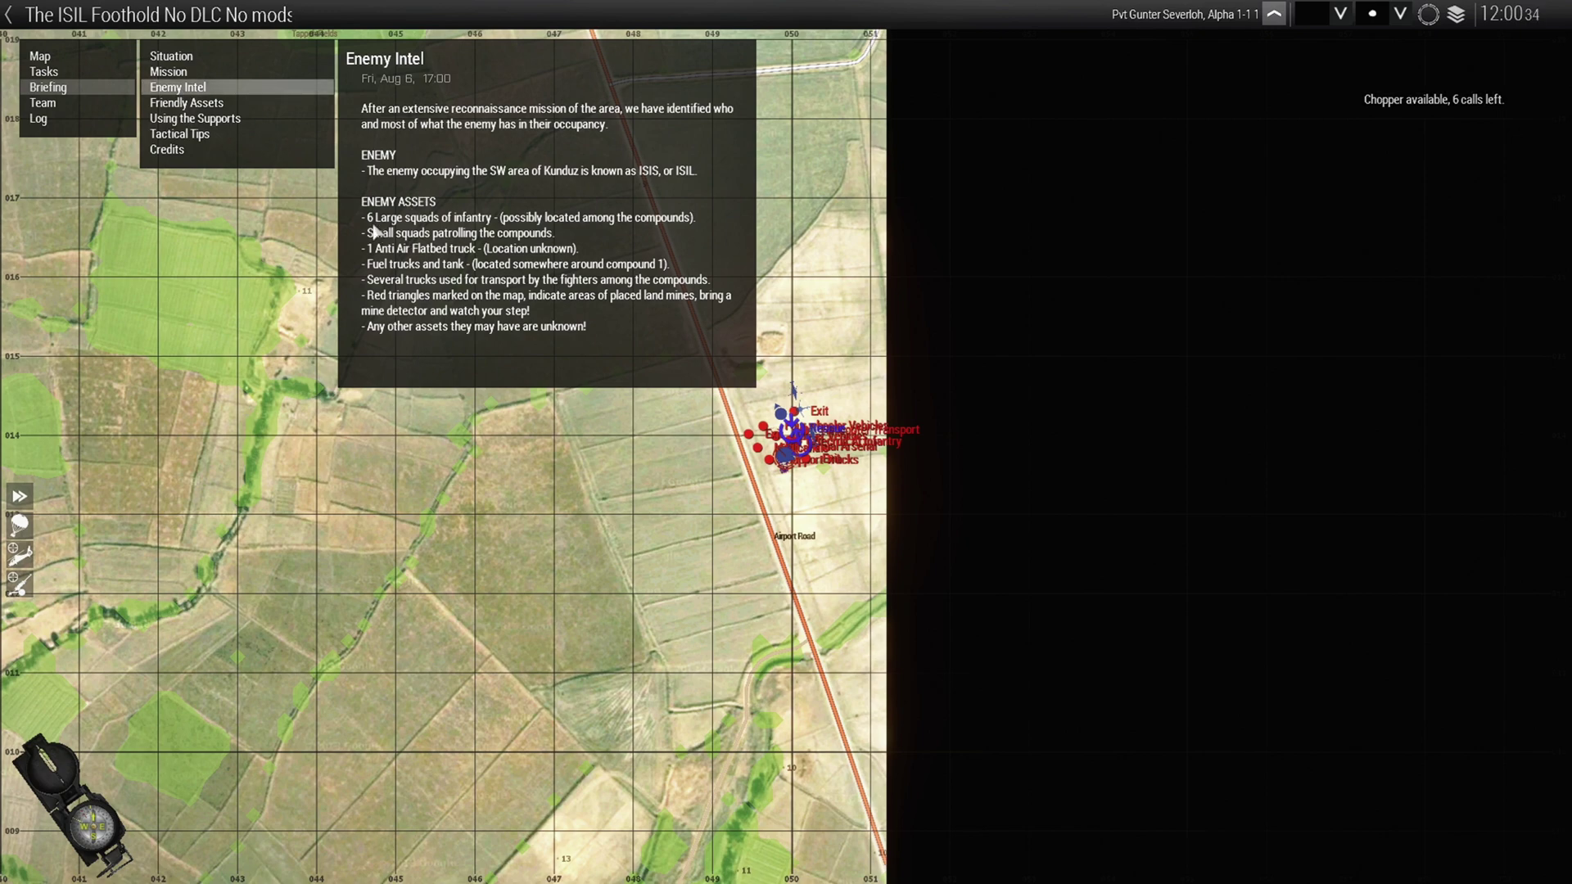
click(161, 105)
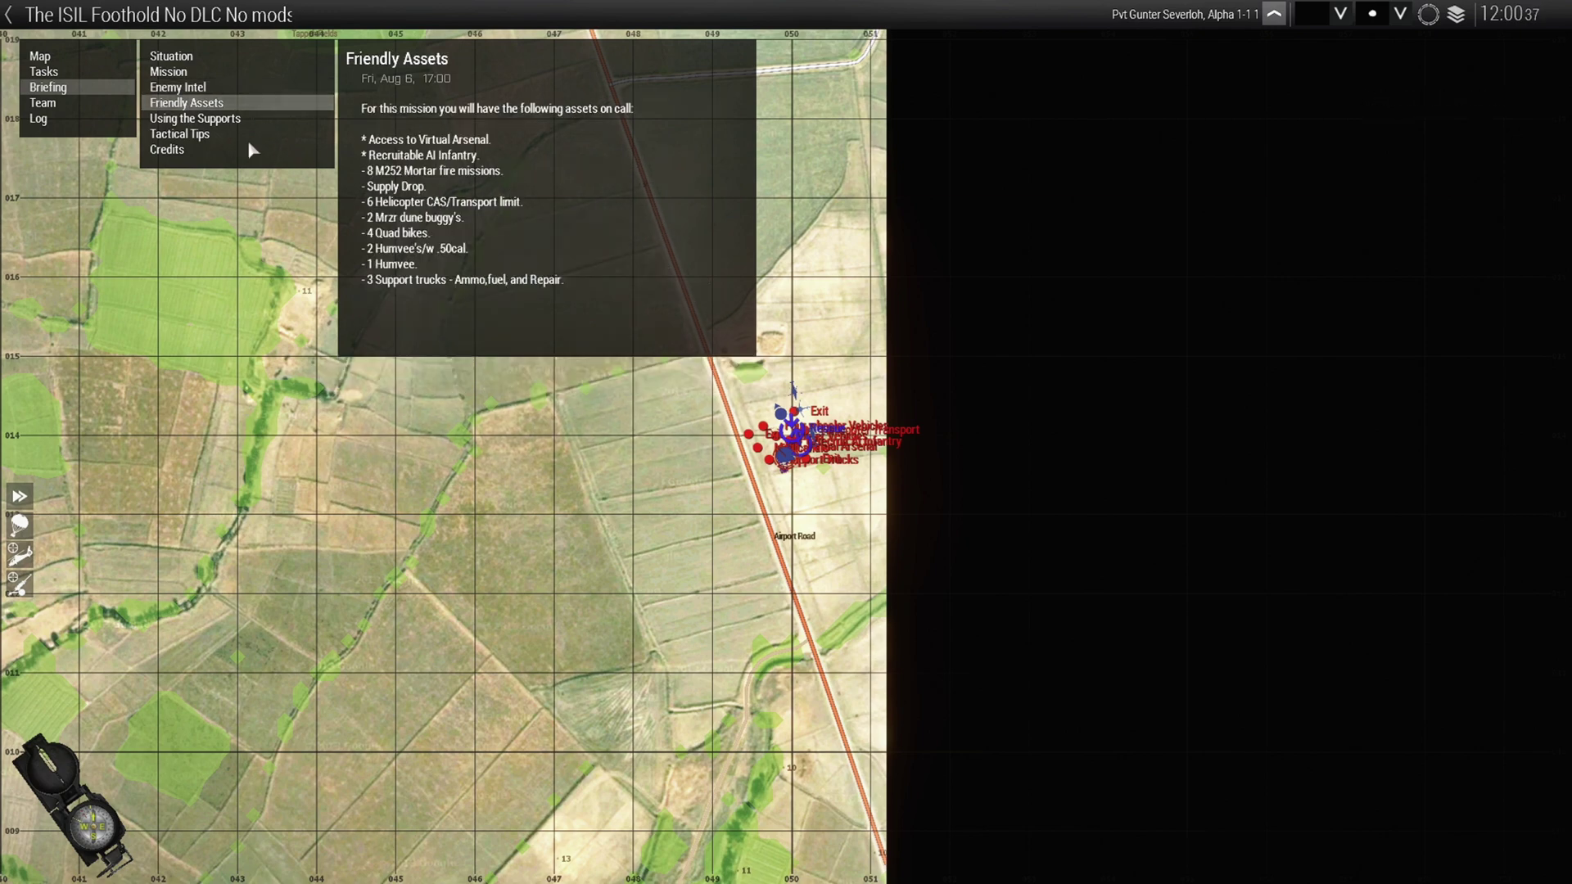
click(215, 120)
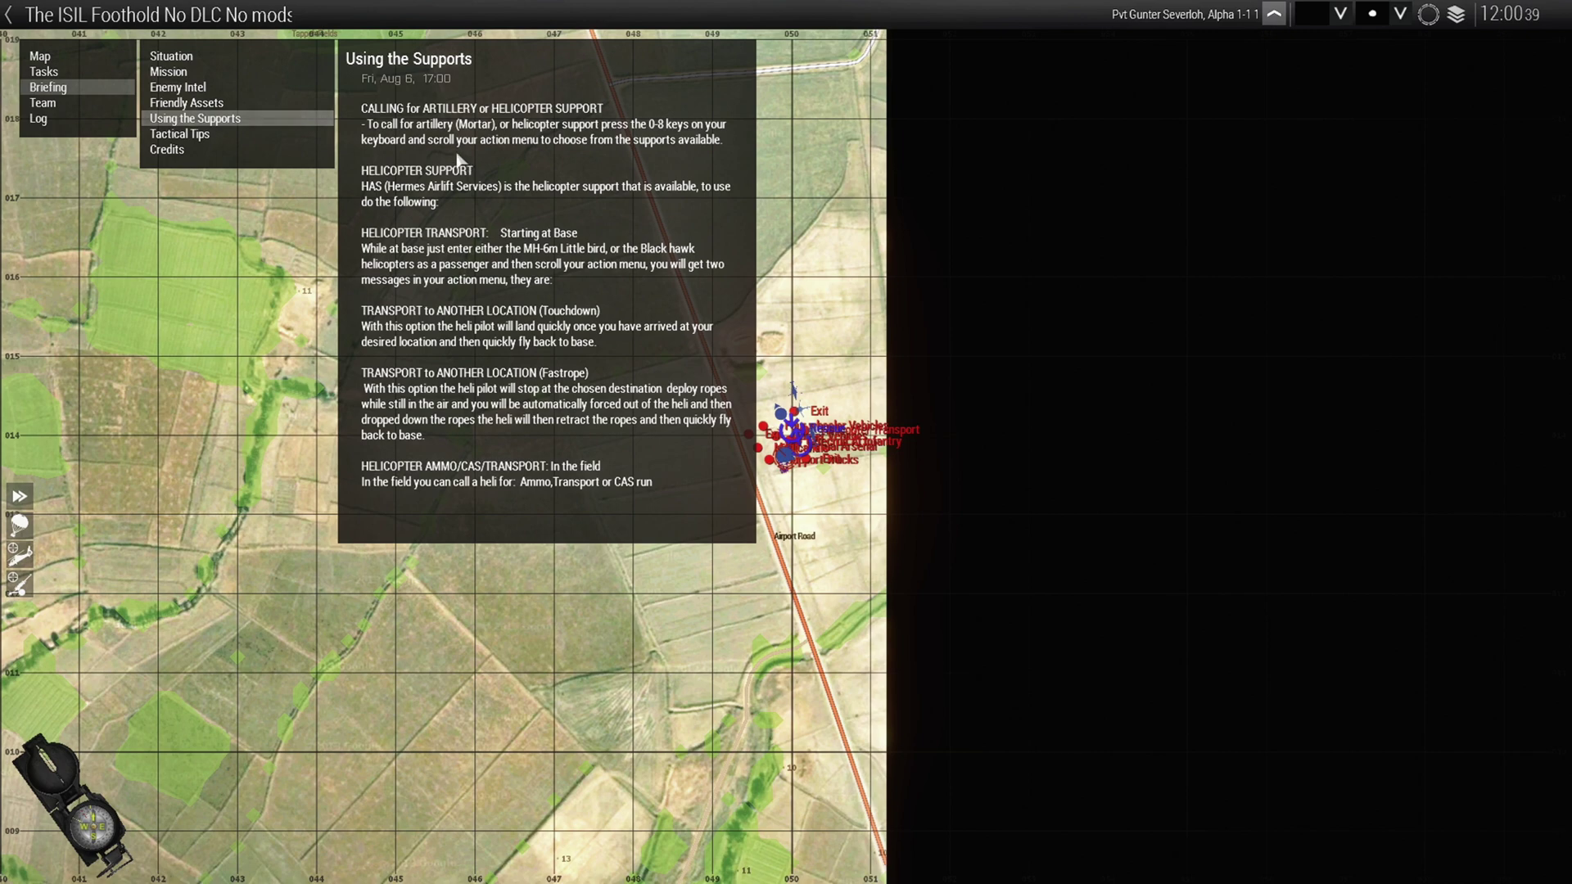
click(179, 134)
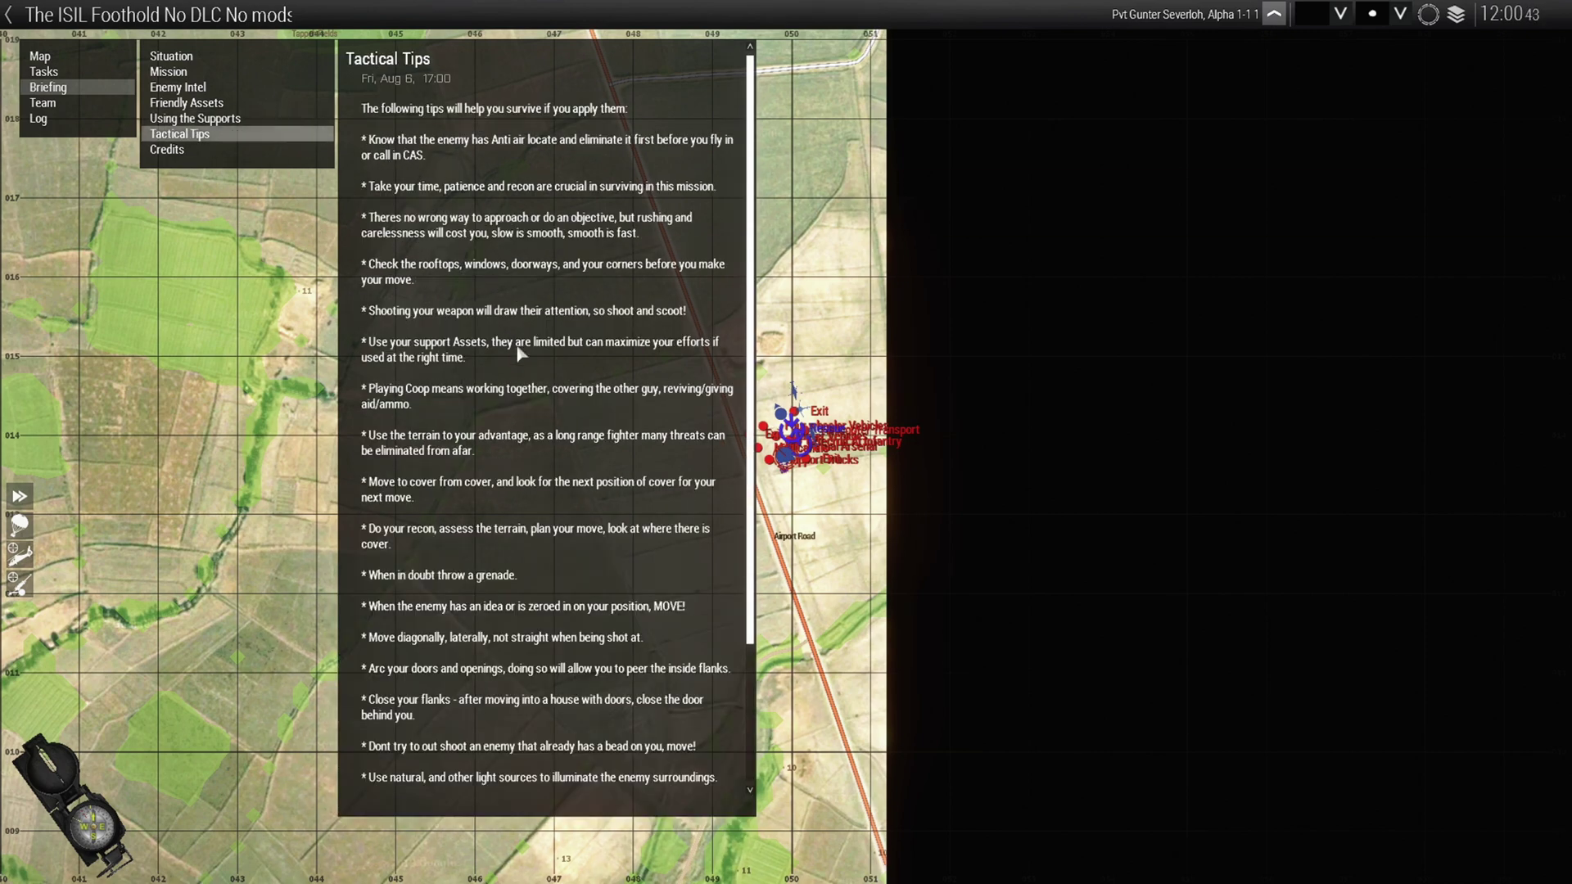
scroll(523, 369, down, 5)
scroll(523, 377, up, 5)
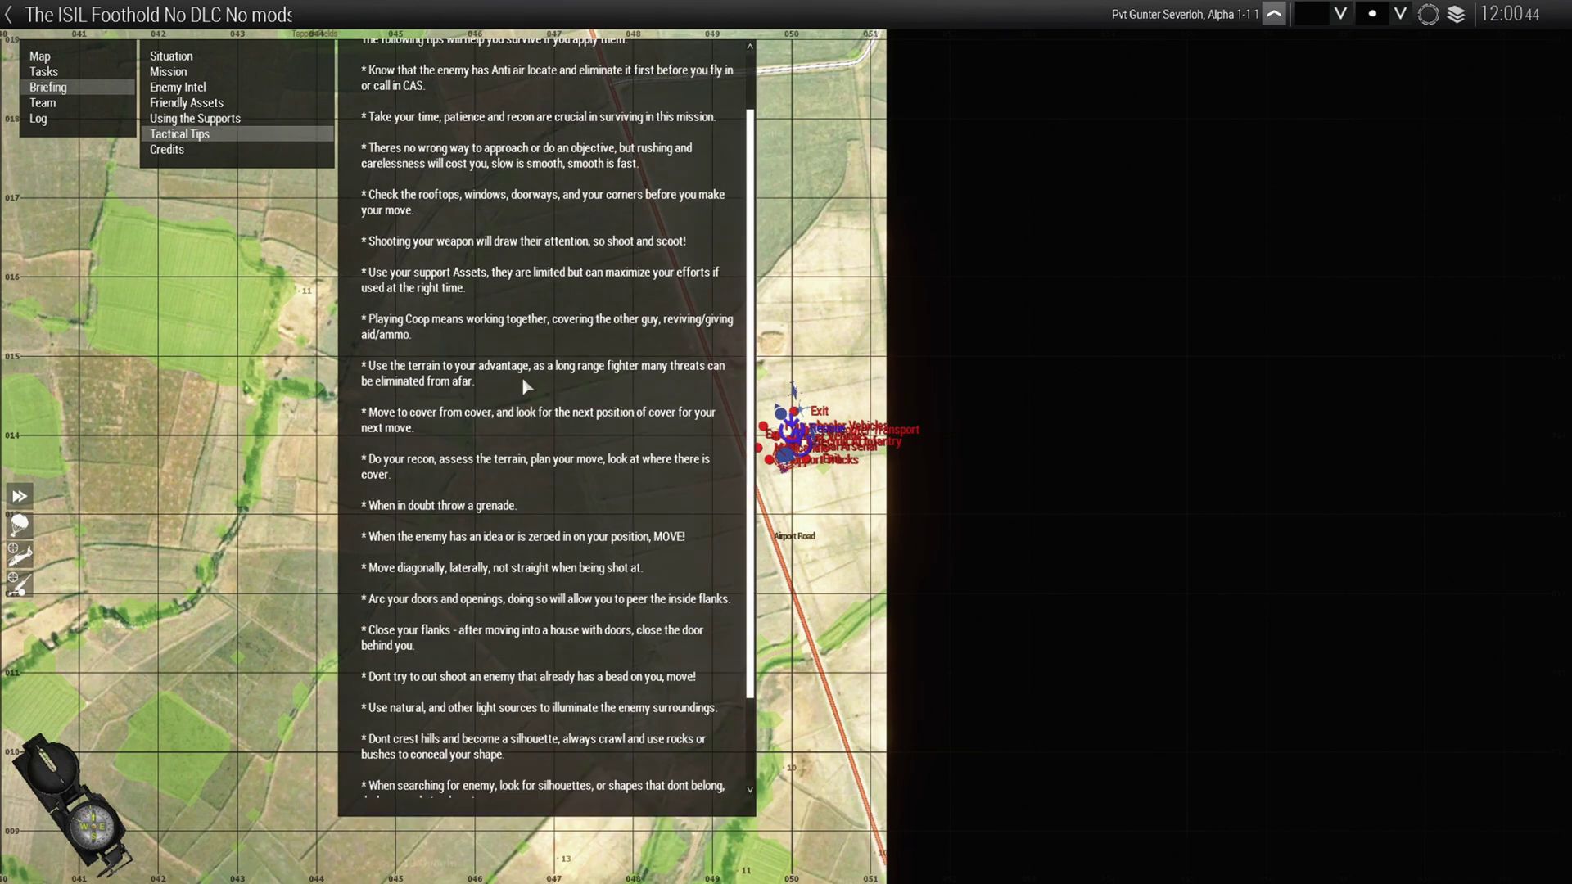
click(167, 159)
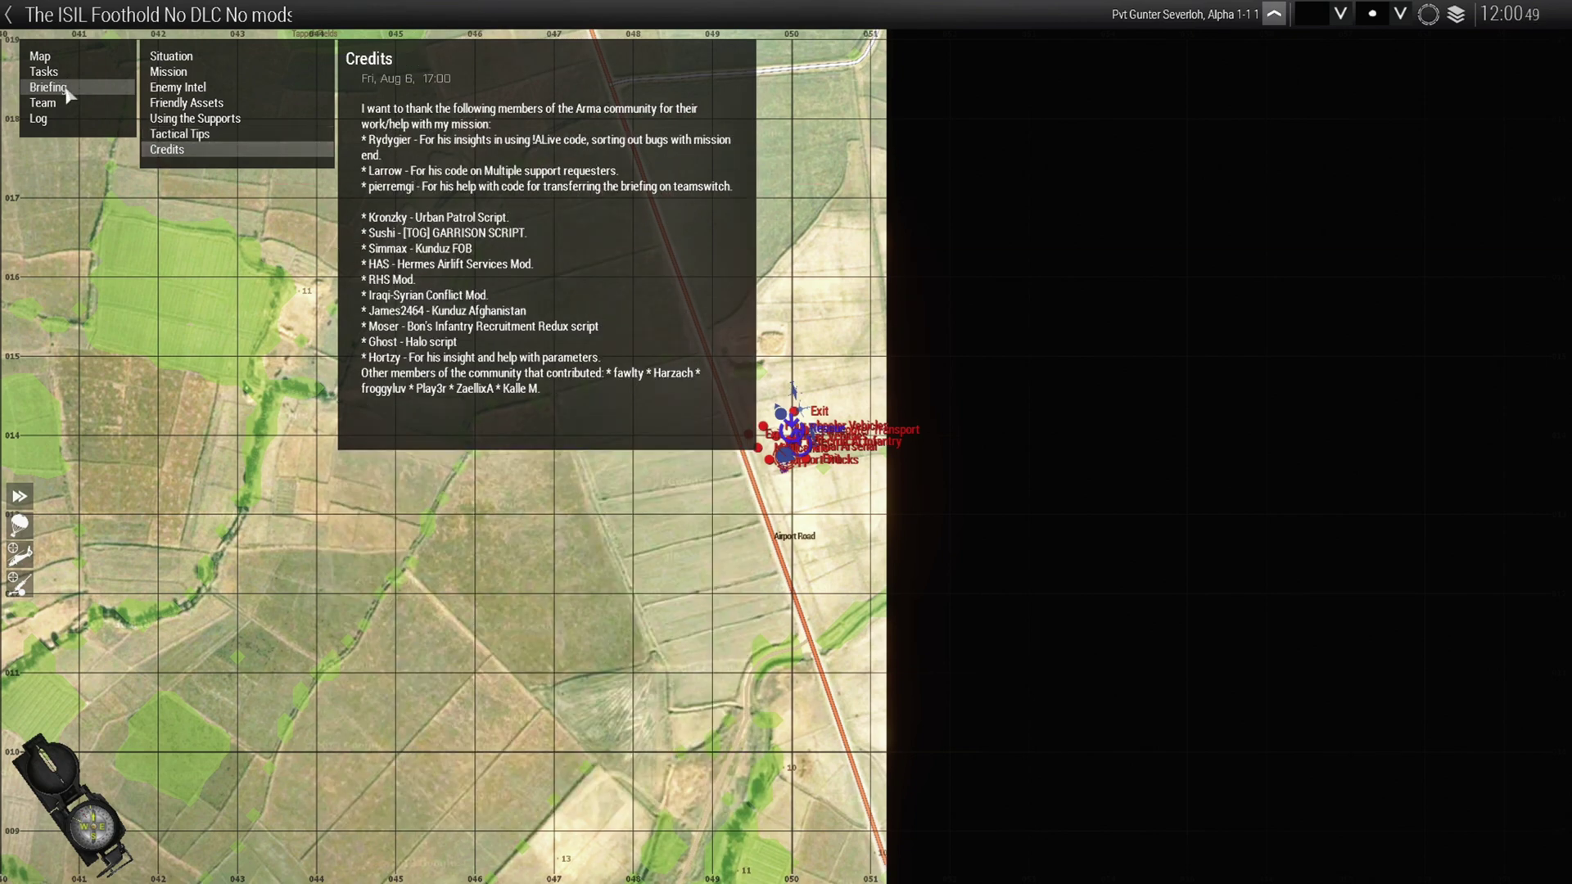
click(170, 57)
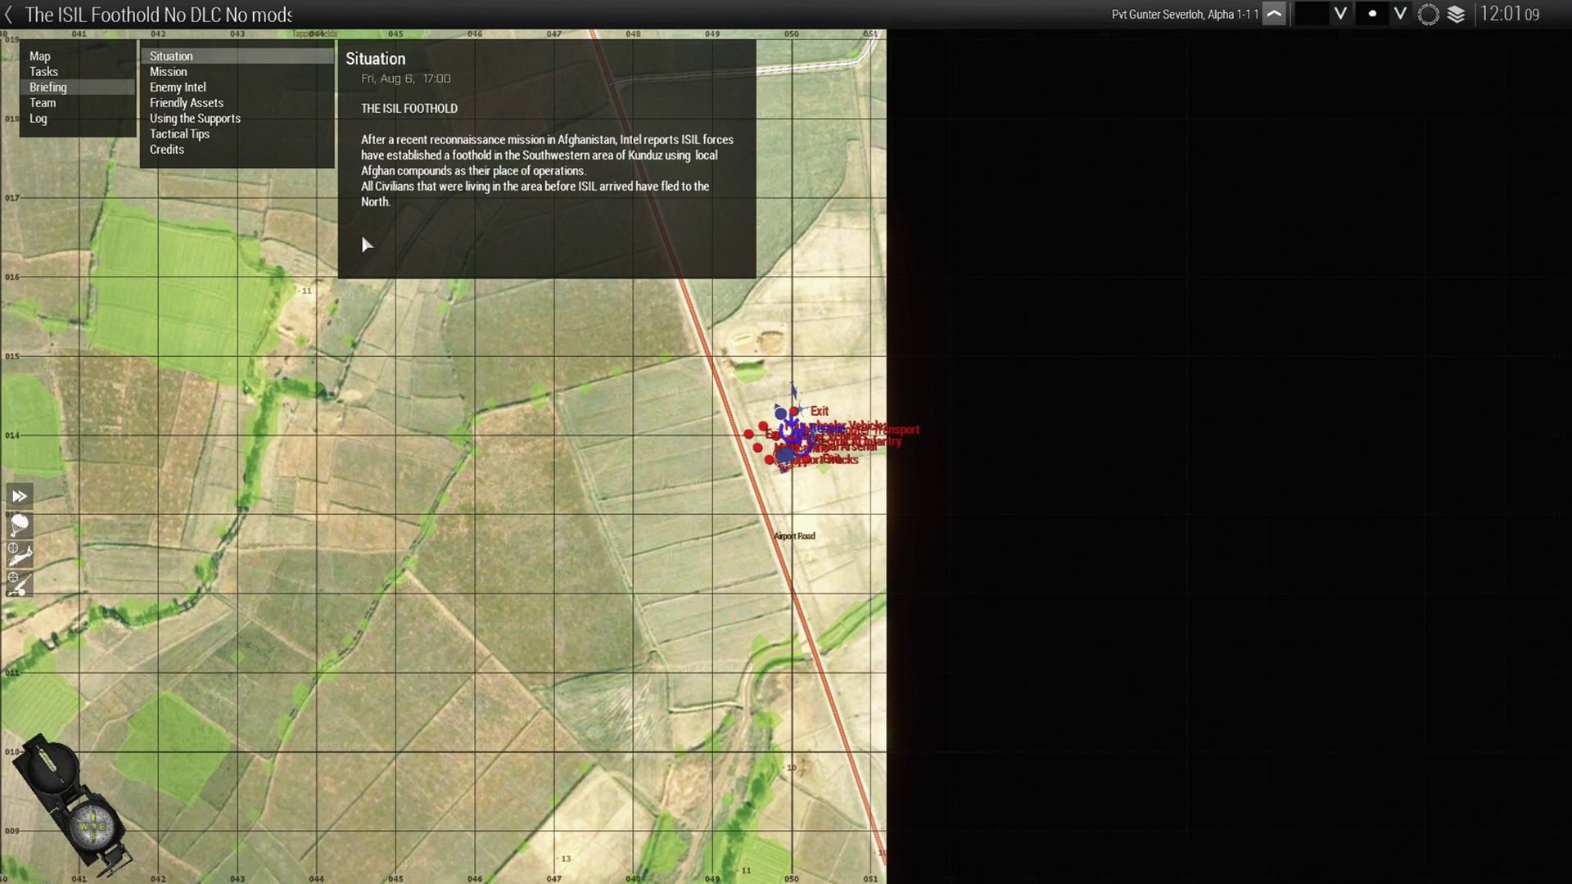
Close the map and switch the player to third-person view.
key(m)
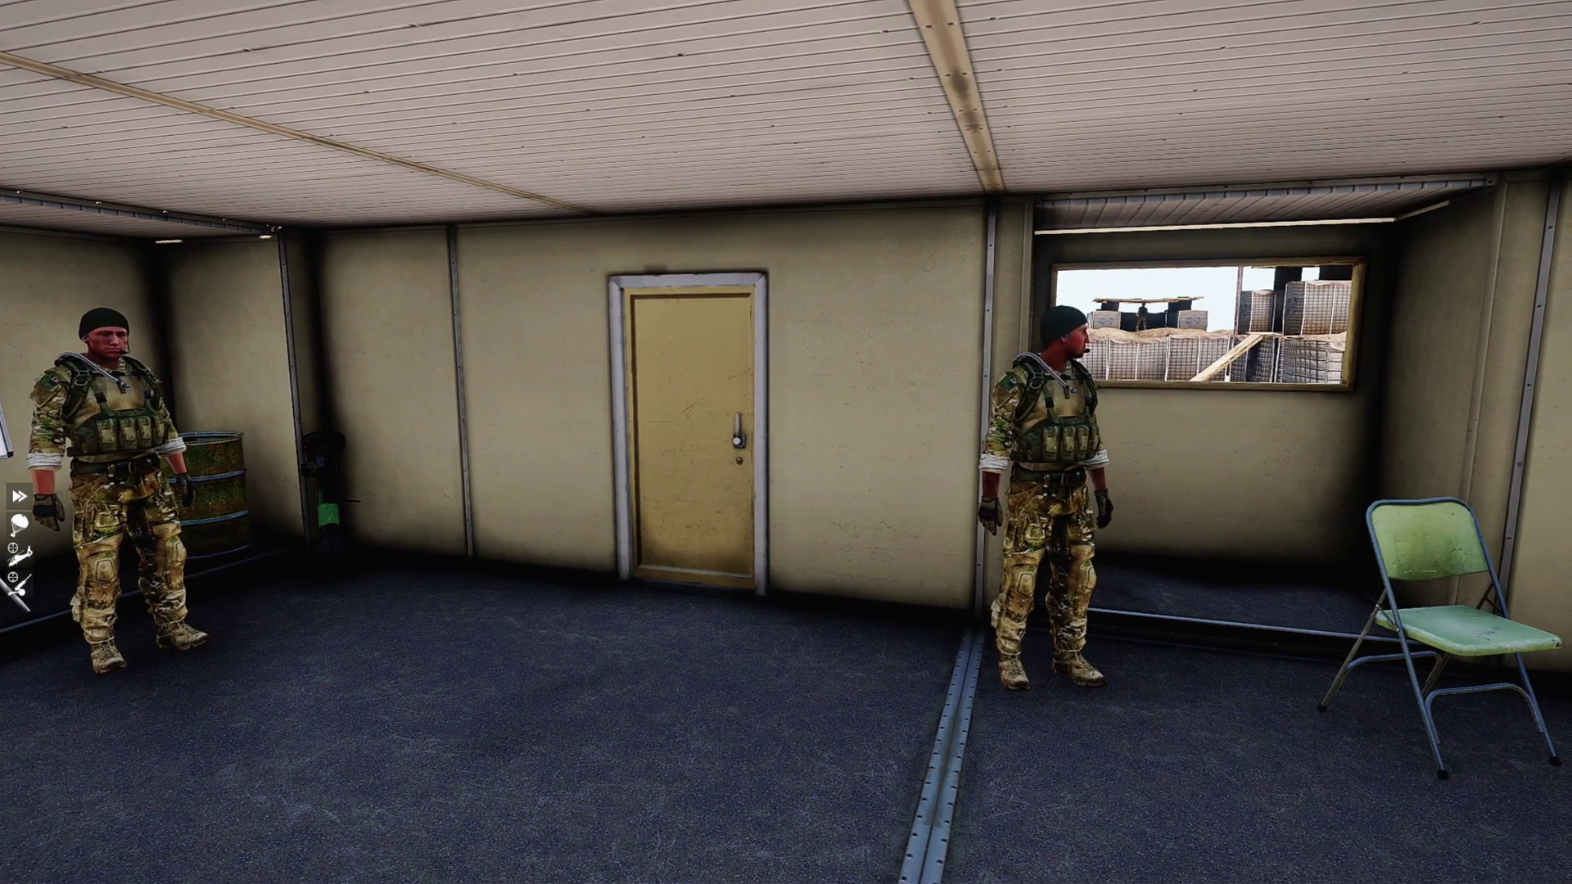
key(KP_Enter)
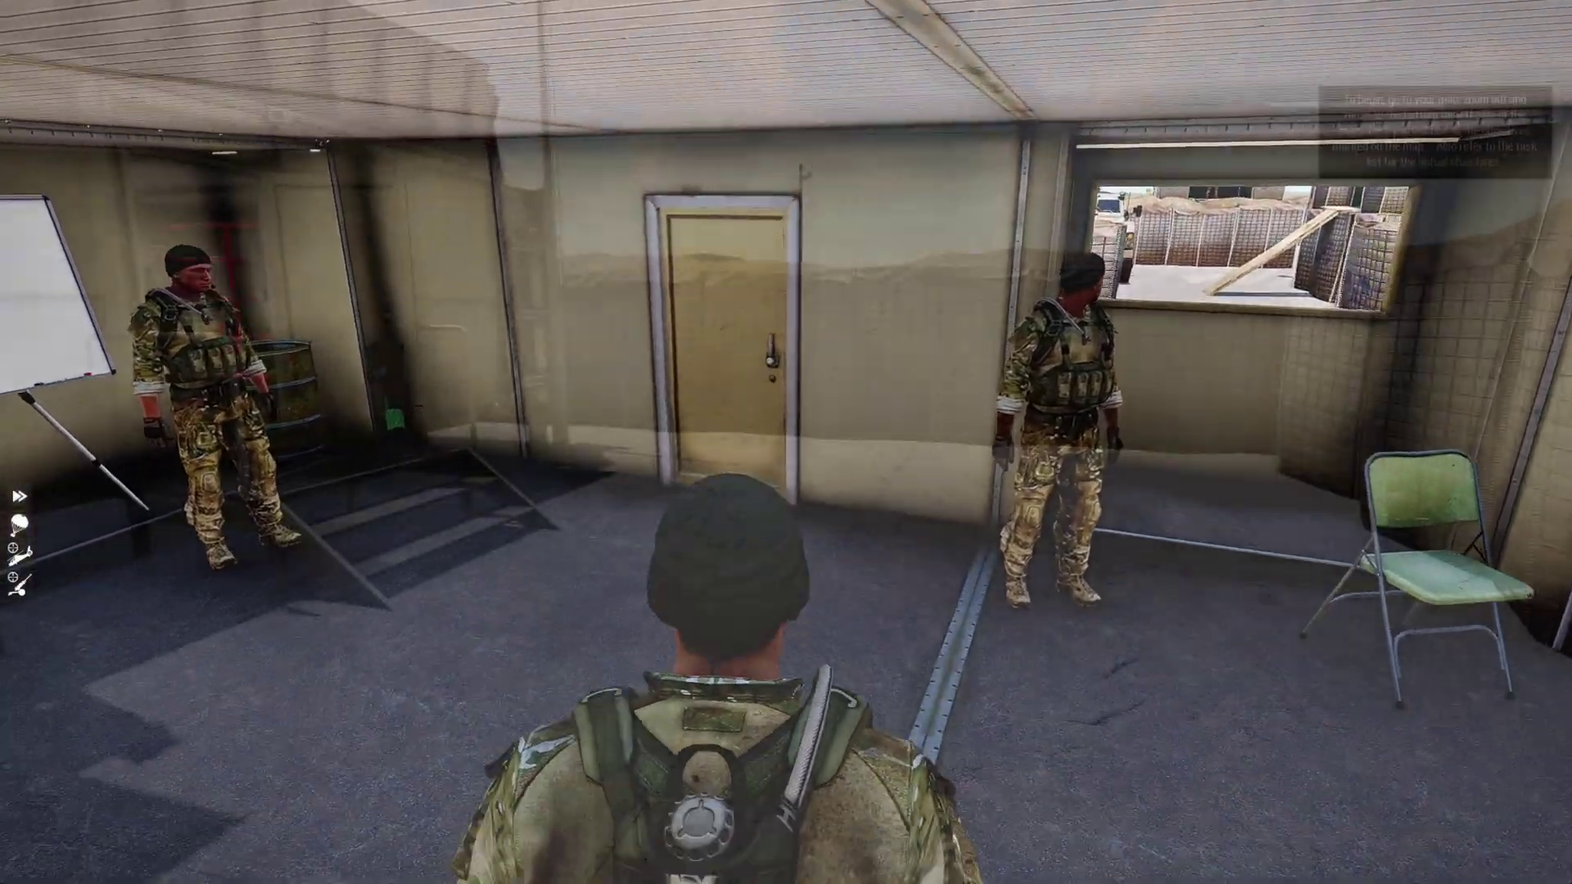